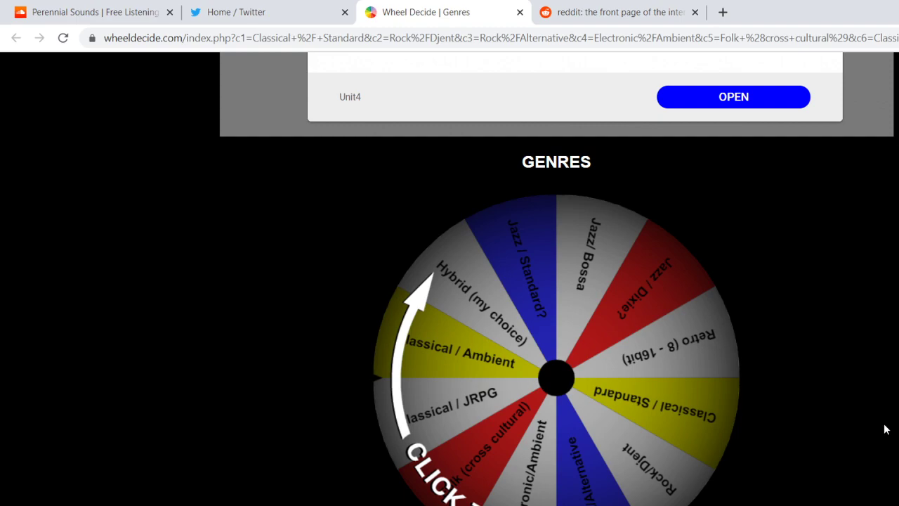
Add "No specification" as a new choice at the end of the Genres wheel's choice list.
{"action": "scroll", "coordinate": [648, 464], "scroll_direction": "down", "scroll_amount": 12}
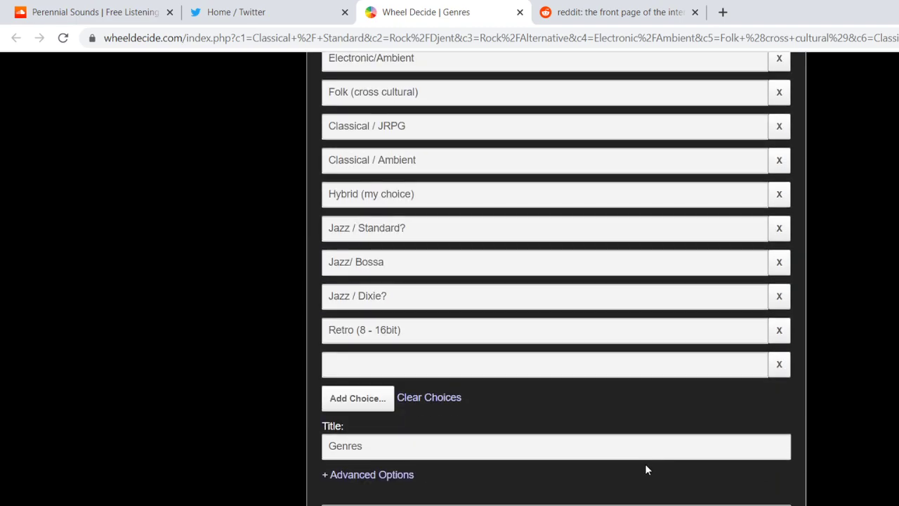
{"action": "left_click", "coordinate": [382, 370]}
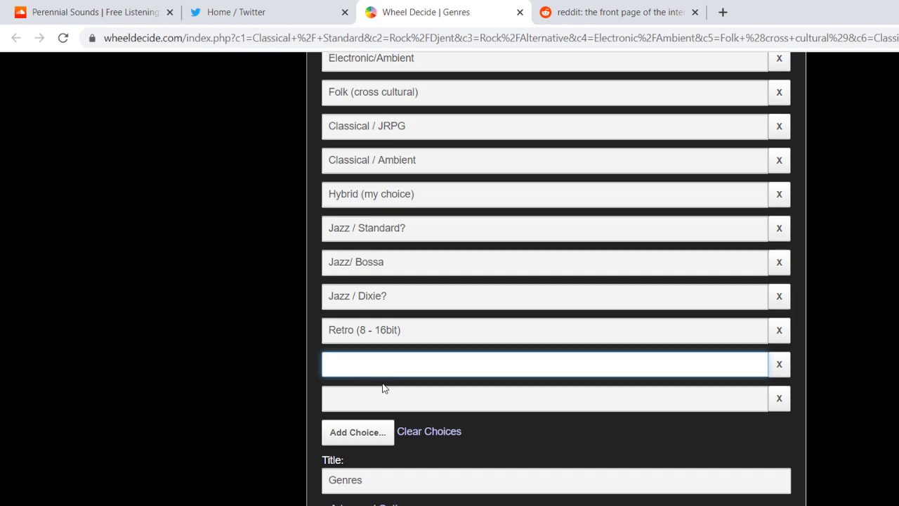
{"action": "type", "text": "No specification"}
Return to the Genres wheel and spin it to pick a random genre.
{"action": "scroll", "coordinate": [484, 349], "scroll_direction": "up", "scroll_amount": 4}
{"action": "scroll", "coordinate": [483, 349], "scroll_direction": "up", "scroll_amount": 3}
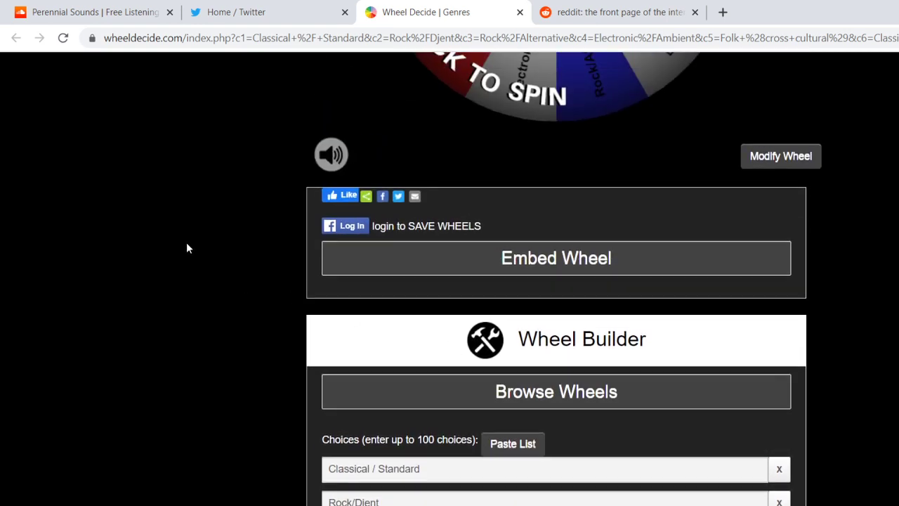
{"action": "scroll", "coordinate": [408, 312], "scroll_direction": "up", "scroll_amount": 5}
{"action": "scroll", "coordinate": [449, 309], "scroll_direction": "down", "scroll_amount": 2}
{"action": "scroll", "coordinate": [492, 304], "scroll_direction": "up", "scroll_amount": 1}
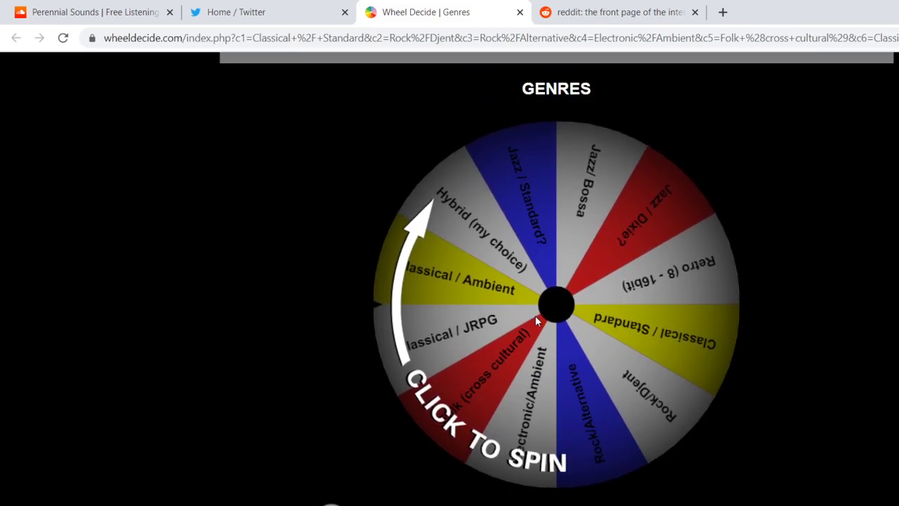
{"action": "left_click", "coordinate": [583, 301]}
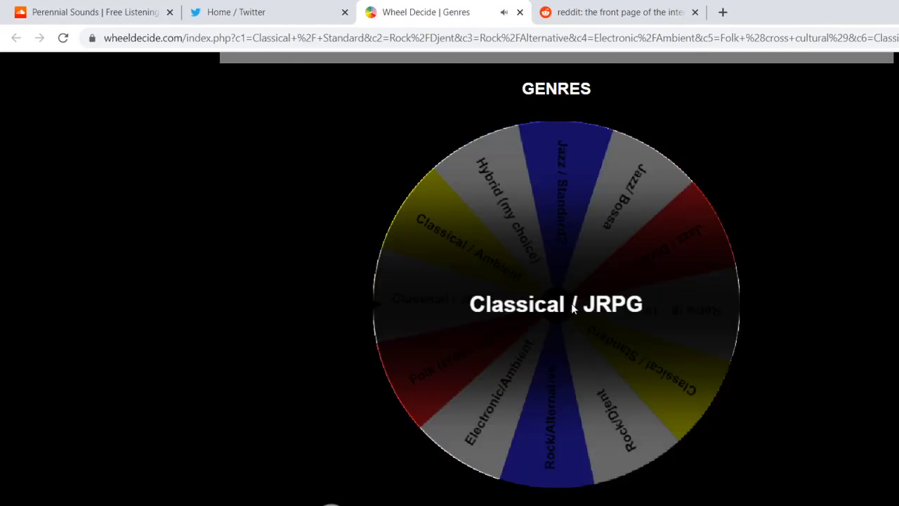
Switch to Reddit and sort the home feed by New.
{"action": "left_click", "coordinate": [561, 21]}
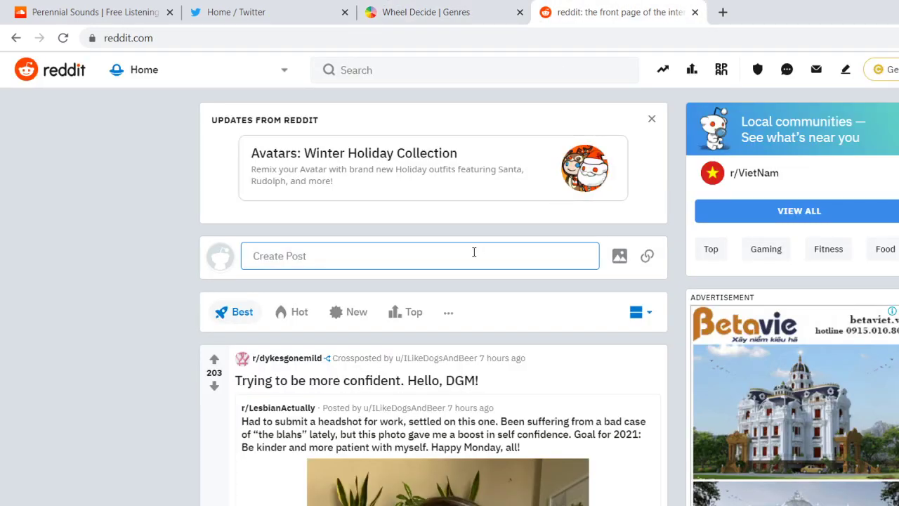
{"action": "left_click", "coordinate": [349, 317]}
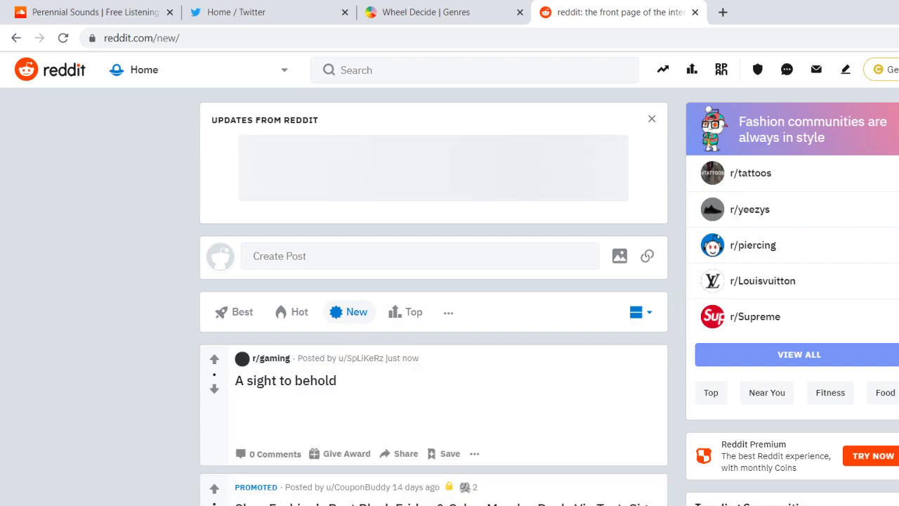
Switch back to Wheel Decide and remove the "Classical / JRPG" choice from the Wheel Builder.
{"action": "left_click", "coordinate": [446, 12]}
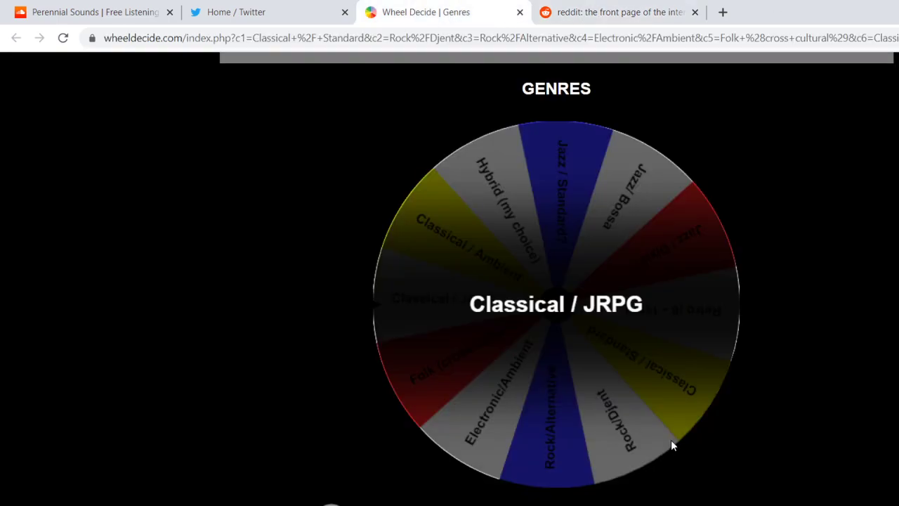
{"action": "scroll", "coordinate": [666, 430], "scroll_direction": "down", "scroll_amount": 2}
{"action": "scroll", "coordinate": [662, 429], "scroll_direction": "down", "scroll_amount": 8}
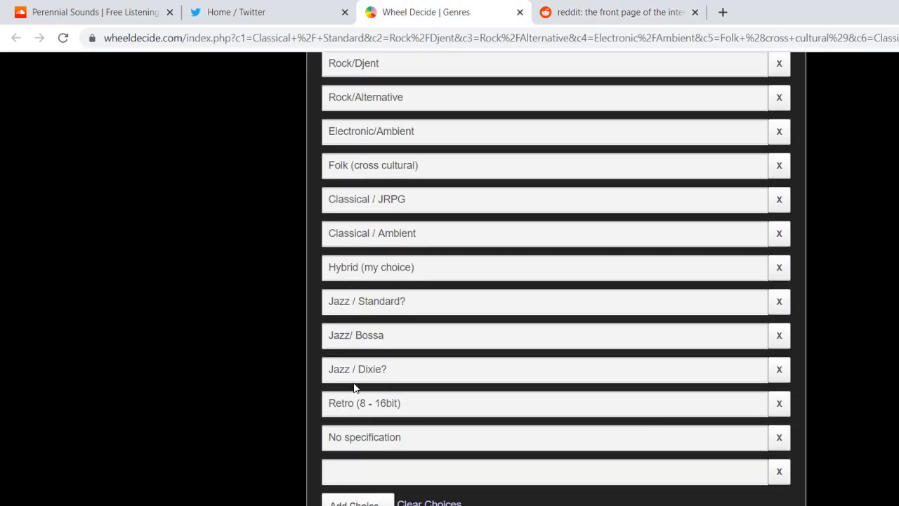
{"action": "scroll", "coordinate": [370, 379], "scroll_direction": "up", "scroll_amount": 5}
{"action": "scroll", "coordinate": [422, 351], "scroll_direction": "down", "scroll_amount": 3}
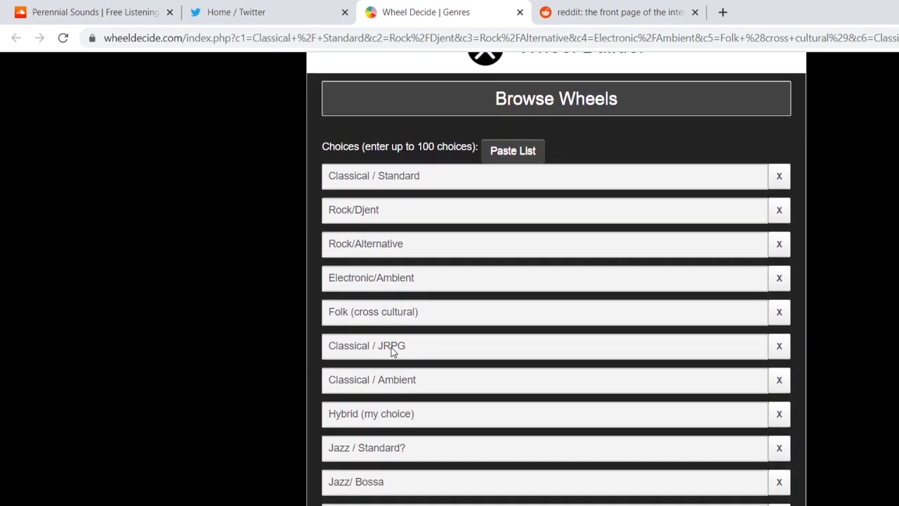
{"action": "left_click_drag", "start_coordinate": [416, 345], "coordinate": [337, 348]}
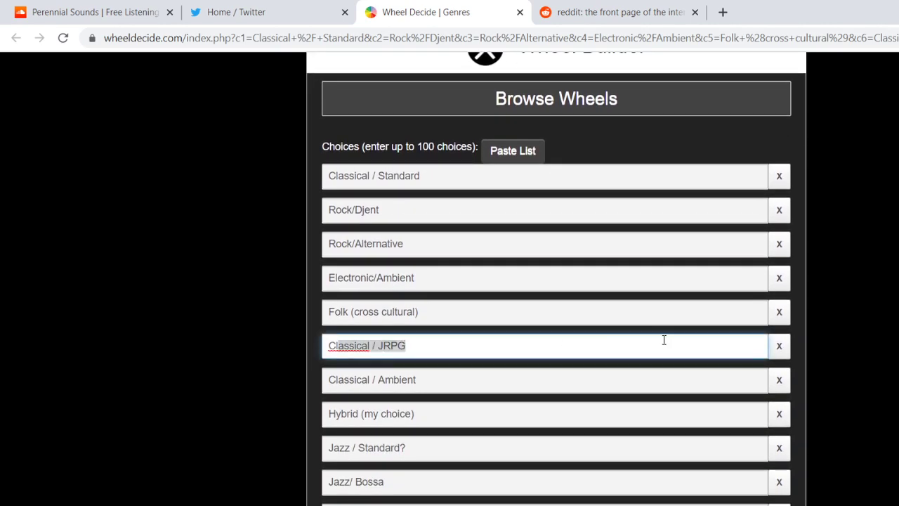
{"action": "left_click", "coordinate": [777, 346]}
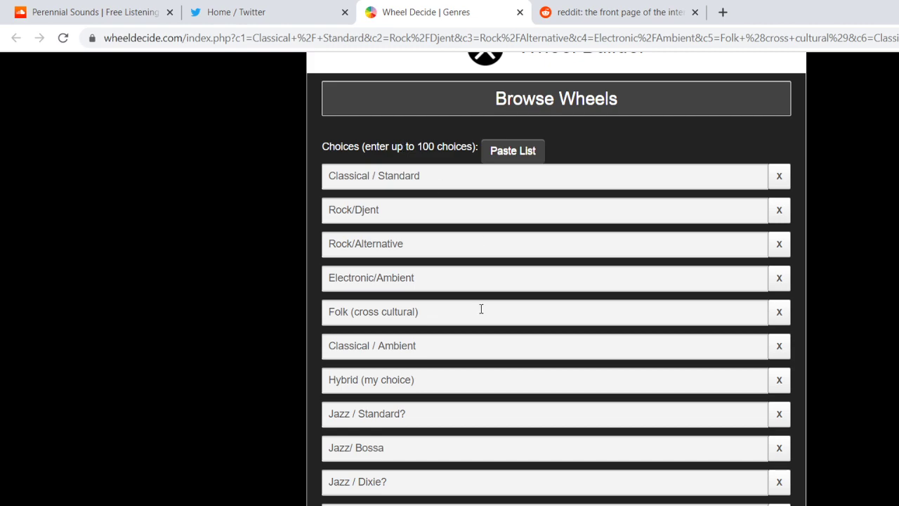
Check the remaining genre choices and spin the Genres wheel again.
{"action": "scroll", "coordinate": [481, 309], "scroll_direction": "down", "scroll_amount": 1}
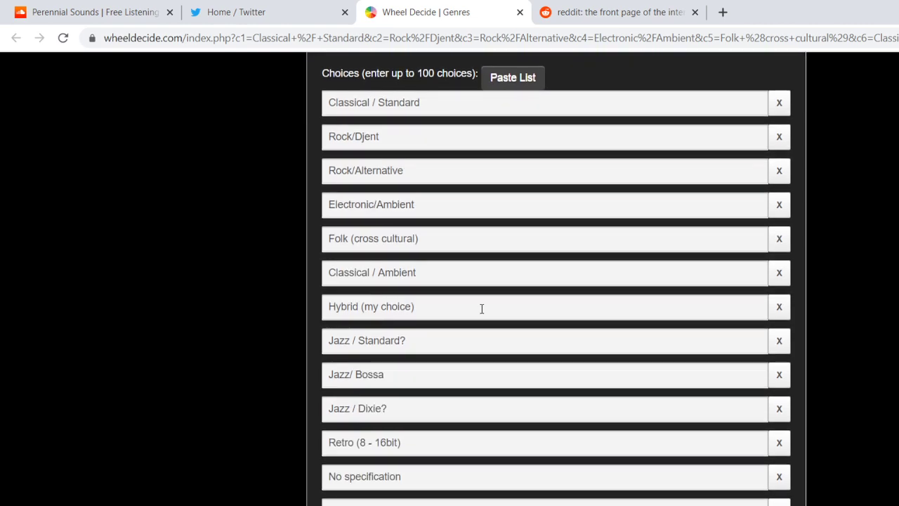
{"action": "scroll", "coordinate": [483, 309], "scroll_direction": "down", "scroll_amount": 3}
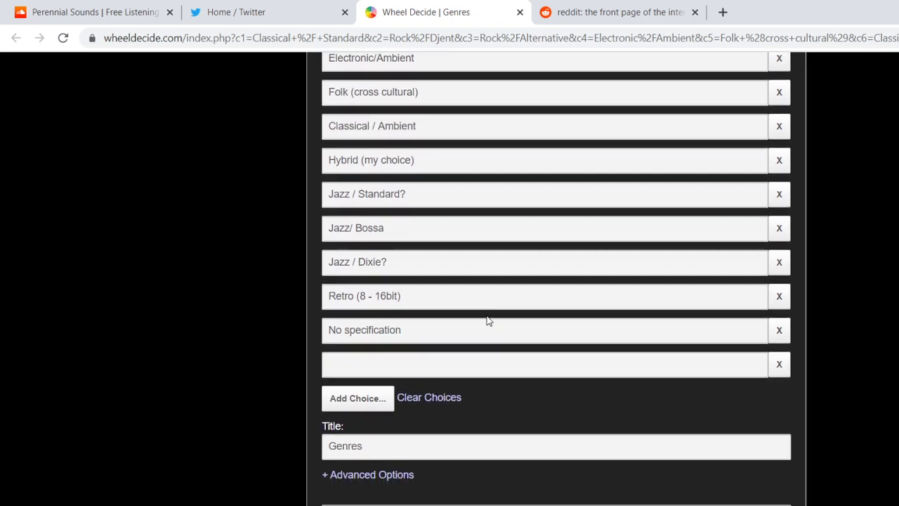
{"action": "scroll", "coordinate": [489, 317], "scroll_direction": "up", "scroll_amount": 10}
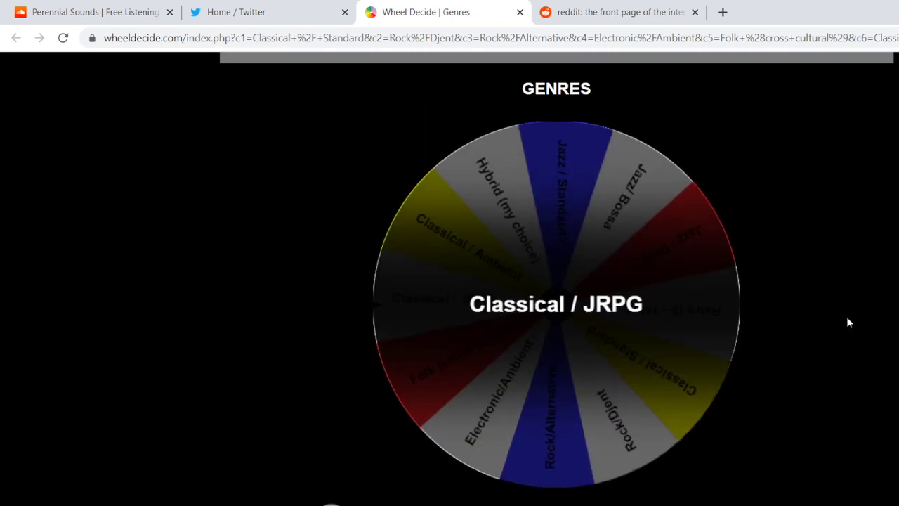
{"action": "left_click", "coordinate": [554, 330]}
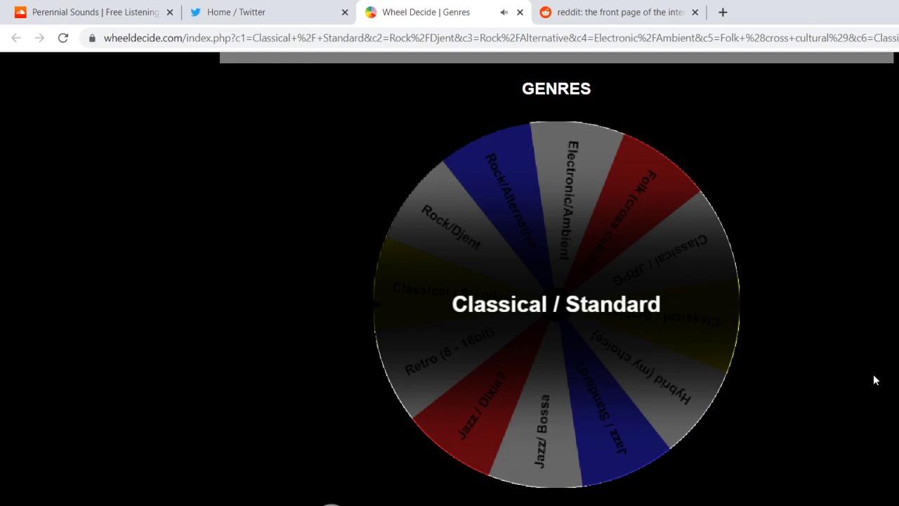
Switch to Reddit and look through the list of subscribed communities for a photo community.
{"action": "left_click", "coordinate": [581, 19]}
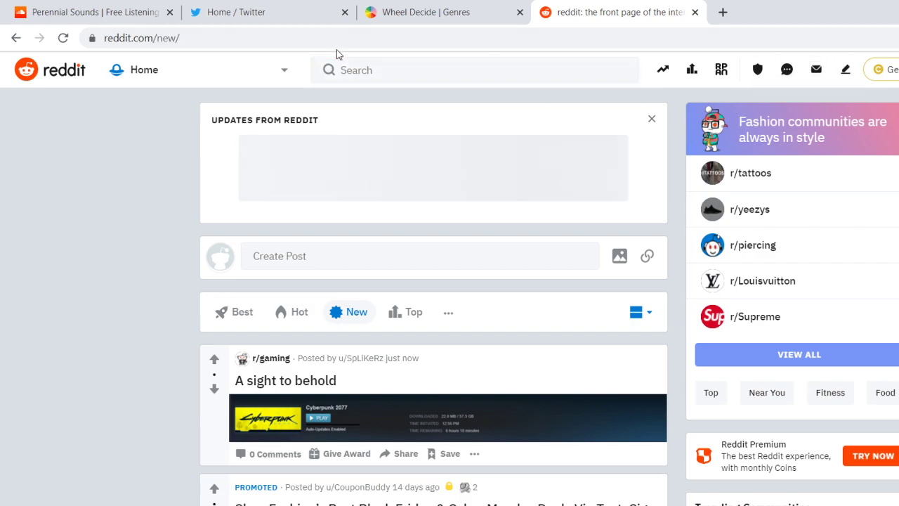
{"action": "left_click", "coordinate": [227, 77]}
{"action": "scroll", "coordinate": [234, 231], "scroll_direction": "down", "scroll_amount": 8}
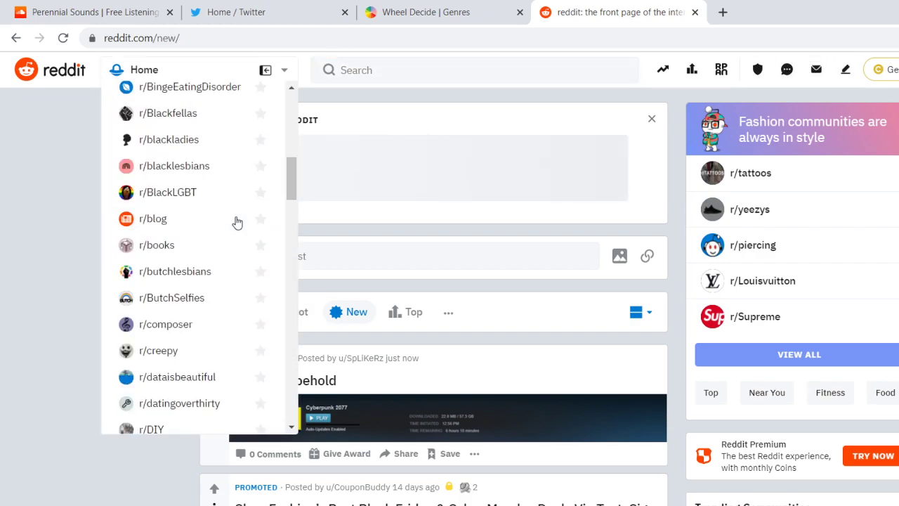
{"action": "scroll", "coordinate": [154, 211], "scroll_direction": "down", "scroll_amount": 3}
{"action": "scroll", "coordinate": [218, 164], "scroll_direction": "up", "scroll_amount": 4}
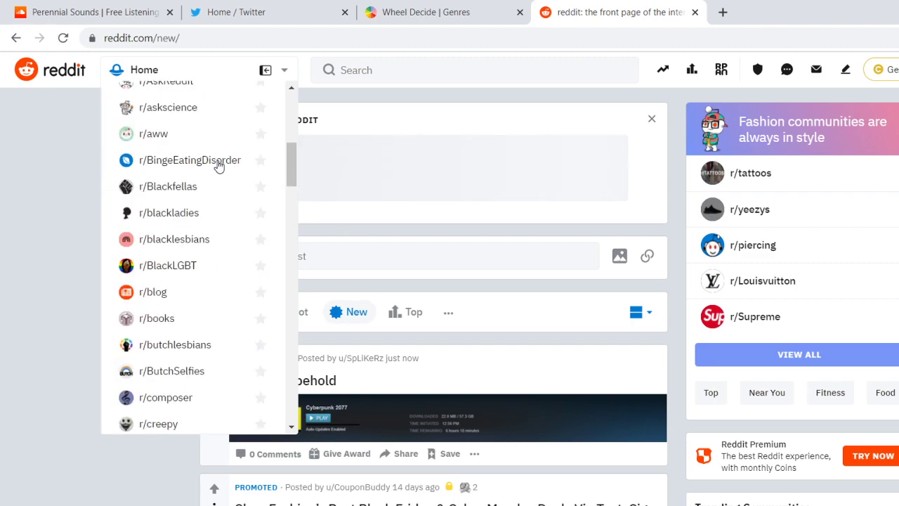
{"action": "scroll", "coordinate": [219, 165], "scroll_direction": "up", "scroll_amount": 4}
{"action": "scroll", "coordinate": [219, 165], "scroll_direction": "down", "scroll_amount": 3}
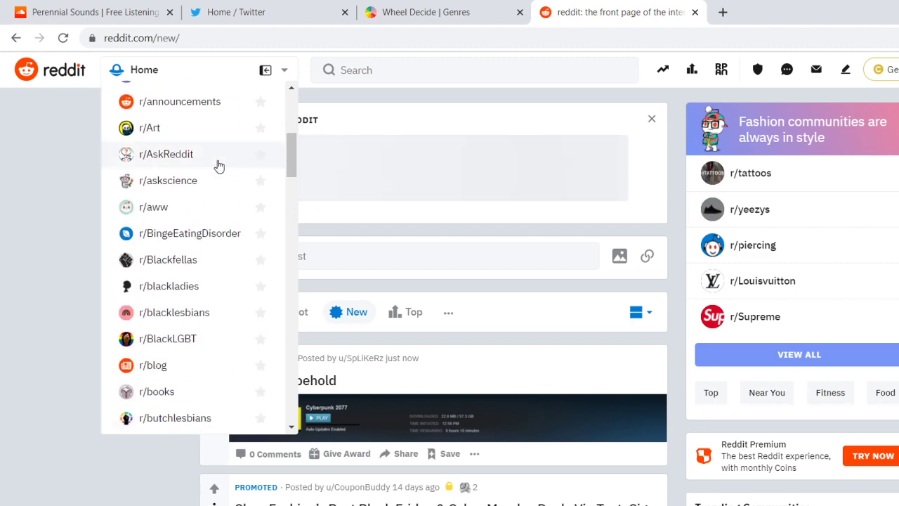
{"action": "scroll", "coordinate": [217, 165], "scroll_direction": "down", "scroll_amount": 5}
{"action": "scroll", "coordinate": [217, 165], "scroll_direction": "up", "scroll_amount": 3}
{"action": "scroll", "coordinate": [179, 217], "scroll_direction": "down", "scroll_amount": 3}
Search Reddit for "photocritique" and open the r/photocritique community.
{"action": "left_click", "coordinate": [477, 67]}
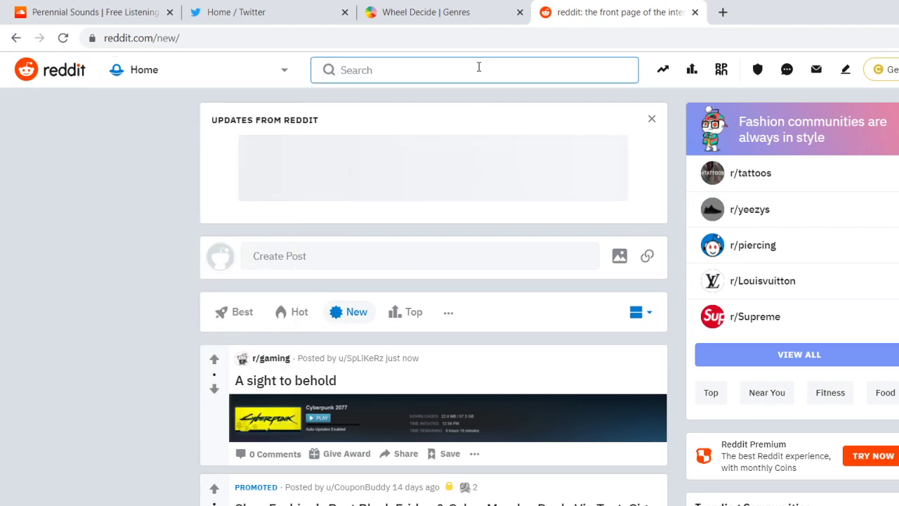
{"action": "type", "text": "photocritique"}
{"action": "key", "text": "Return"}
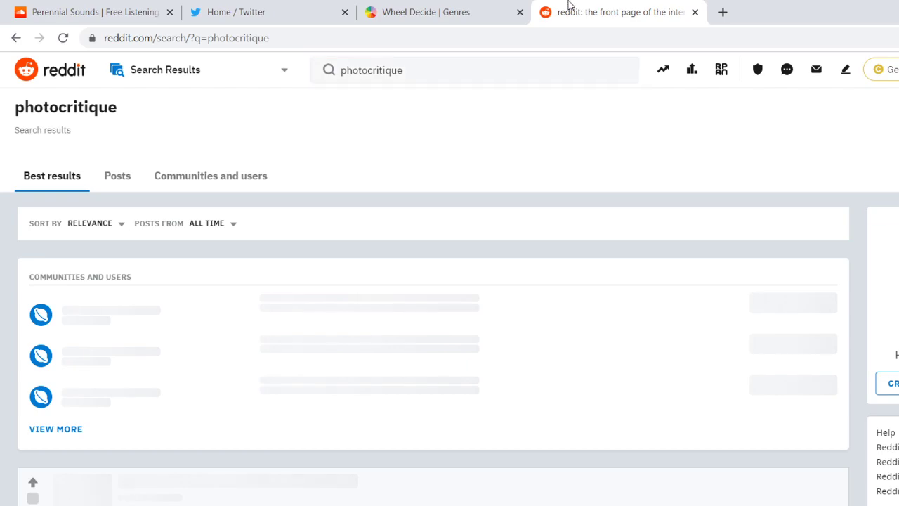
{"action": "left_click", "coordinate": [765, 308]}
{"action": "left_click", "coordinate": [110, 300]}
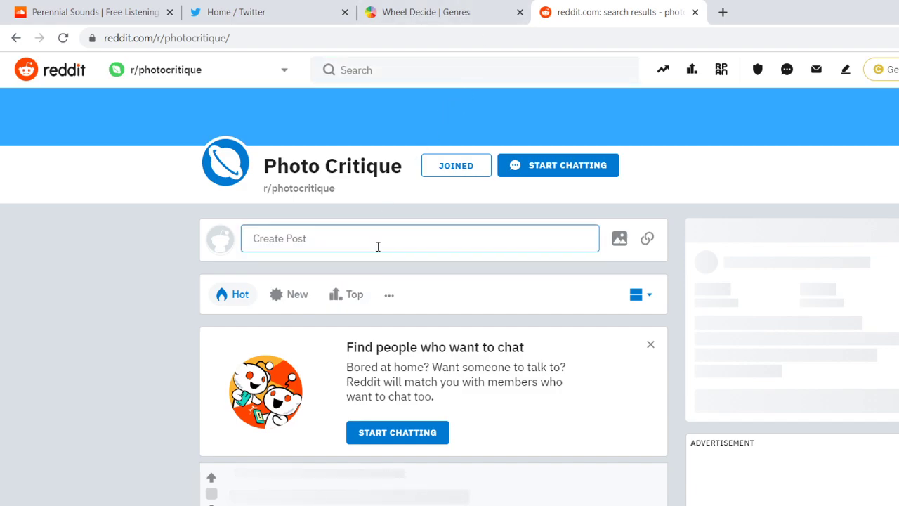
Sort the r/photocritique posts by New and browse the latest submissions.
{"action": "scroll", "coordinate": [379, 263], "scroll_direction": "down", "scroll_amount": 2}
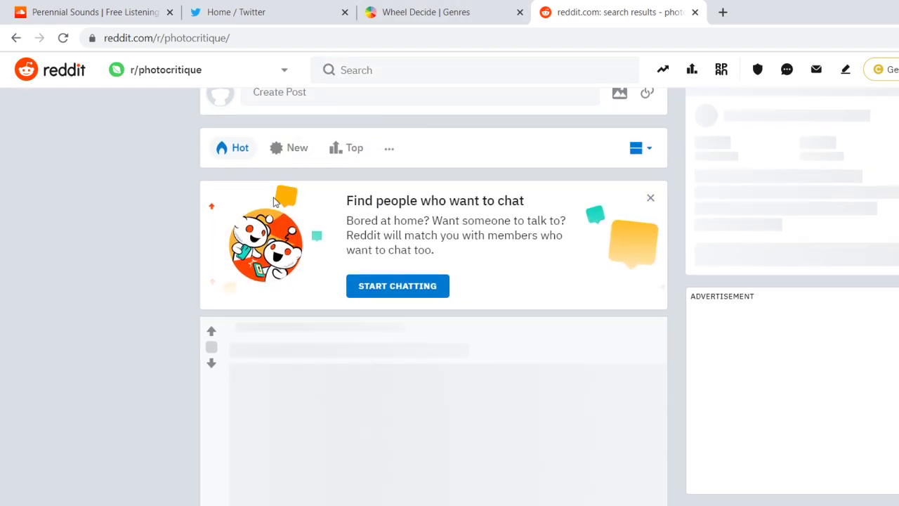
{"action": "scroll", "coordinate": [283, 198], "scroll_direction": "up", "scroll_amount": 2}
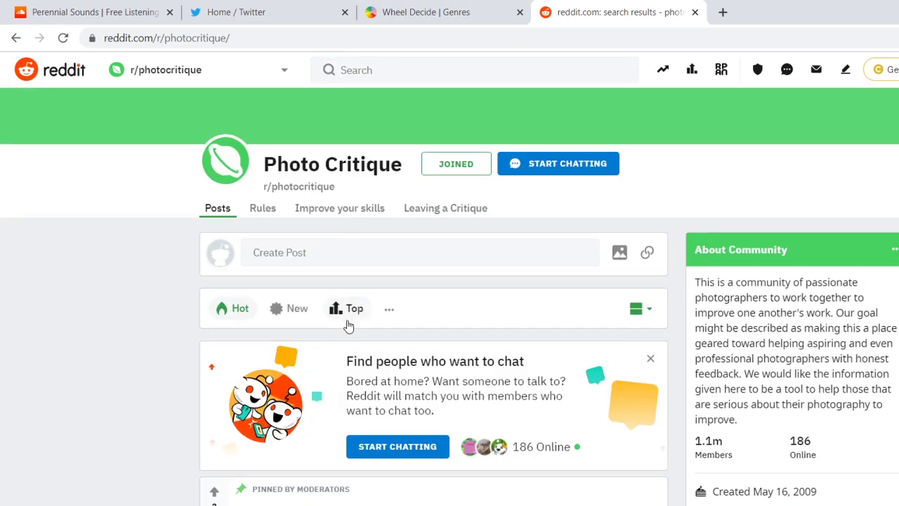
{"action": "scroll", "coordinate": [348, 325], "scroll_direction": "down", "scroll_amount": 2}
{"action": "left_click", "coordinate": [285, 169]}
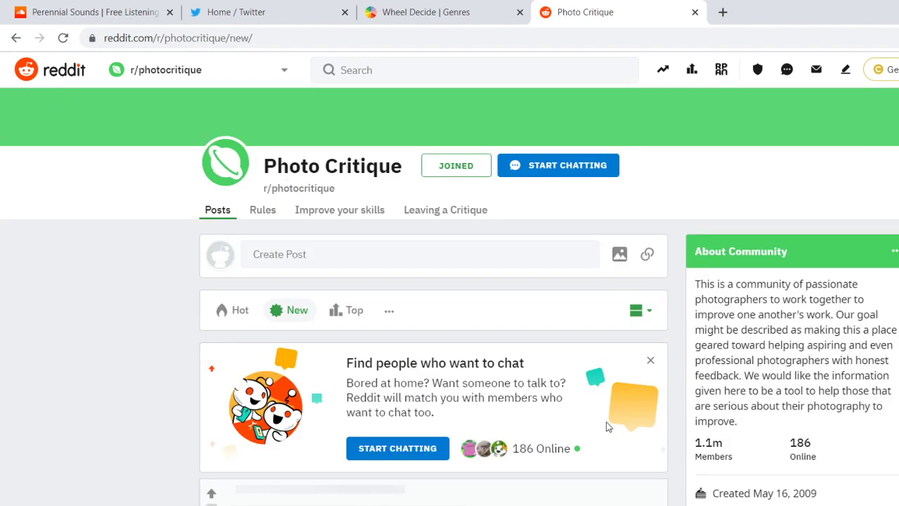
{"action": "scroll", "coordinate": [606, 421], "scroll_direction": "down", "scroll_amount": 3}
{"action": "scroll", "coordinate": [606, 421], "scroll_direction": "up", "scroll_amount": 3}
{"action": "scroll", "coordinate": [604, 423], "scroll_direction": "down", "scroll_amount": 1}
{"action": "scroll", "coordinate": [603, 423], "scroll_direction": "down", "scroll_amount": 3}
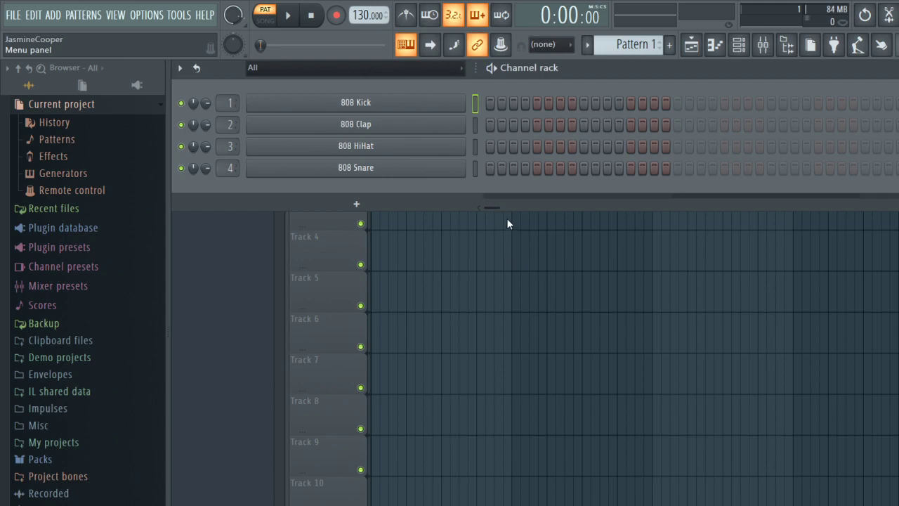
Switch to FL Studio and show the playlist and channel rack of the Orchestral Template project.
{"action": "double_click", "coordinate": [492, 142]}
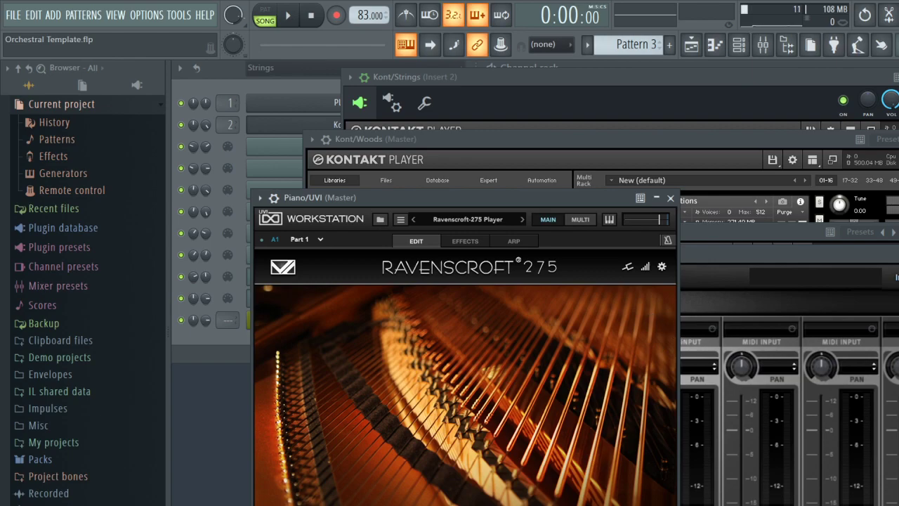
{"action": "left_click", "coordinate": [692, 46]}
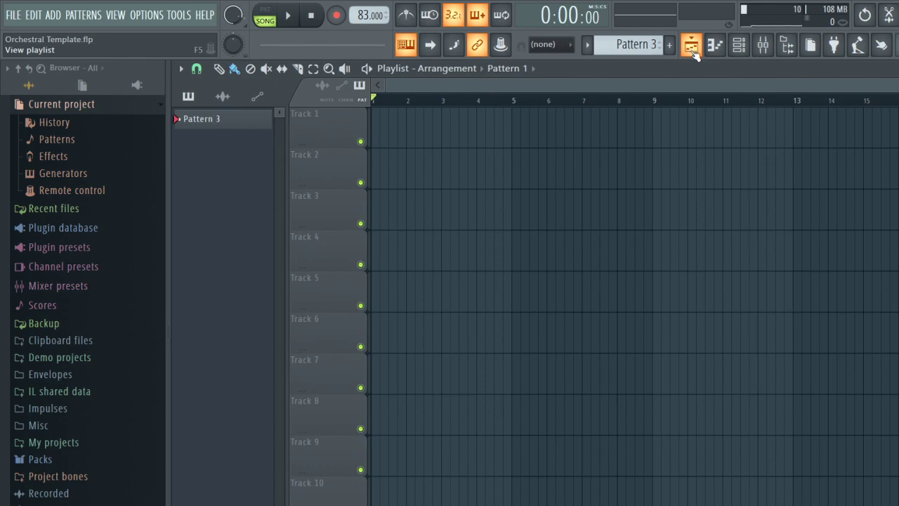
{"action": "left_click", "coordinate": [739, 45]}
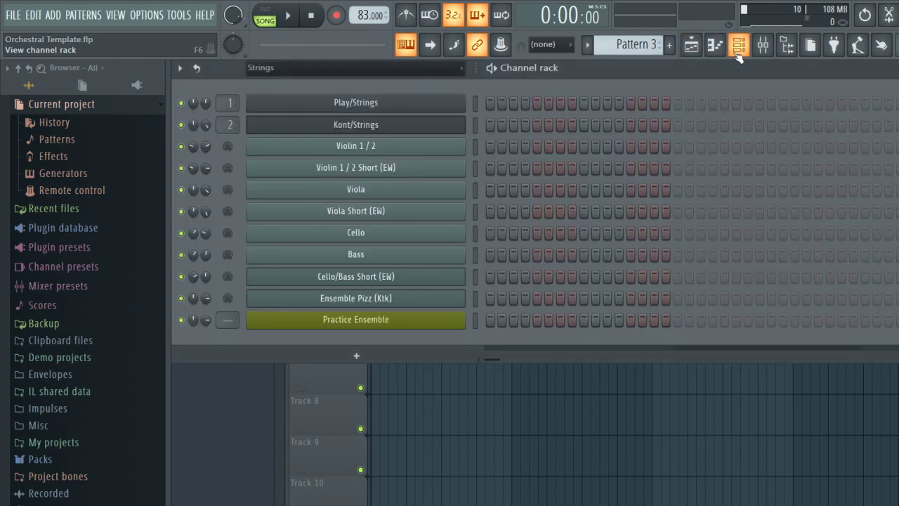
Open the Kont/Strings channel, examine the string instruments loaded in its Kontakt rack, and return to the channel rack.
{"action": "left_click", "coordinate": [357, 126]}
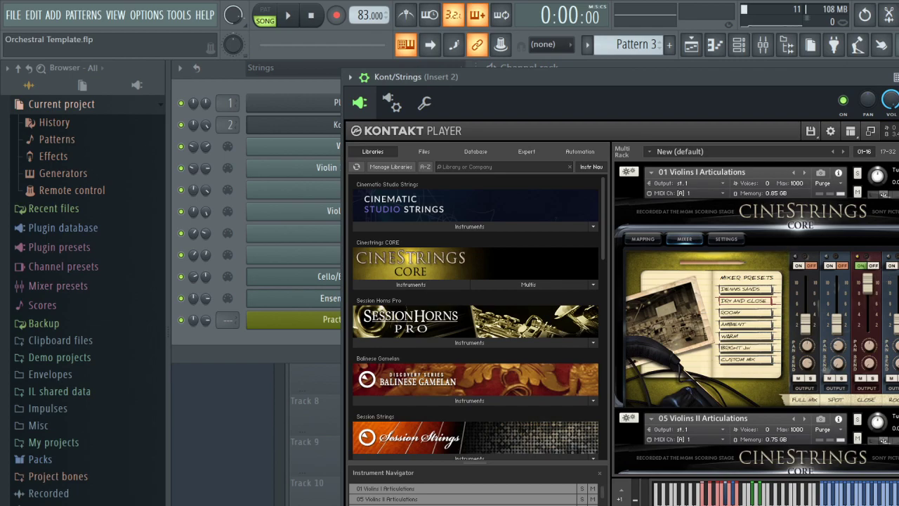
{"action": "scroll", "coordinate": [757, 318], "scroll_direction": "down", "scroll_amount": 15}
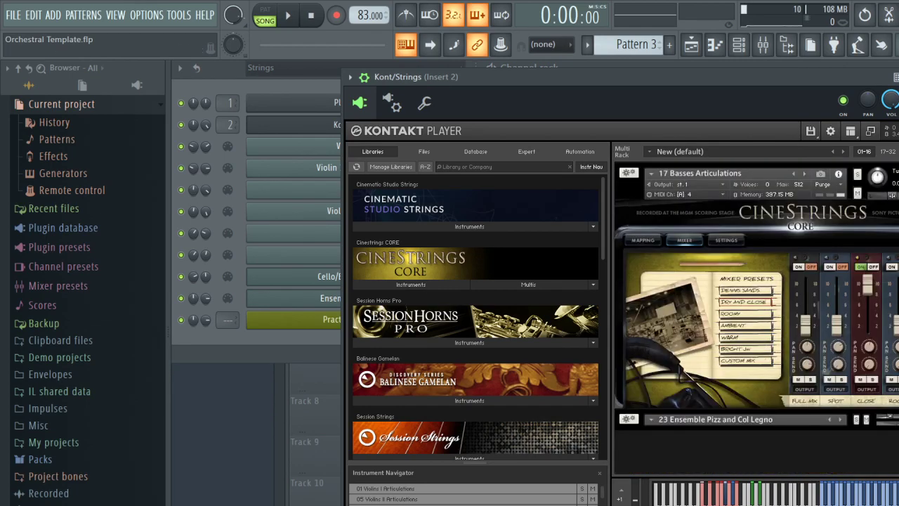
{"action": "left_click", "coordinate": [632, 66]}
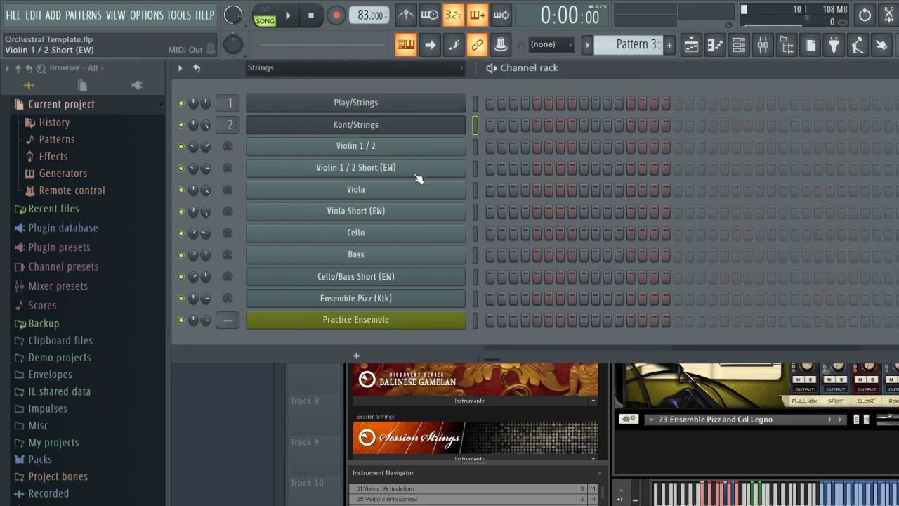
Select the Violin 1 / 2 channel and open the Viola channel's MIDI Out settings.
{"action": "left_click", "coordinate": [476, 148]}
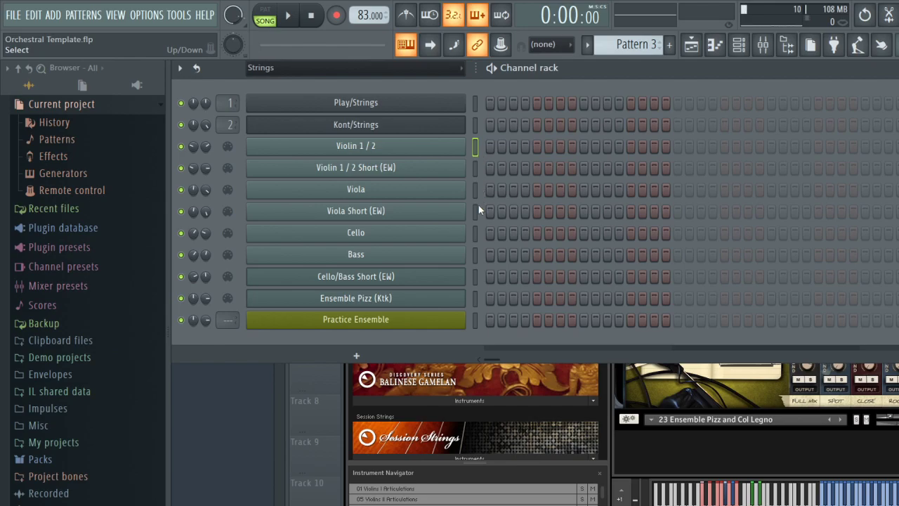
{"action": "left_click", "coordinate": [436, 190]}
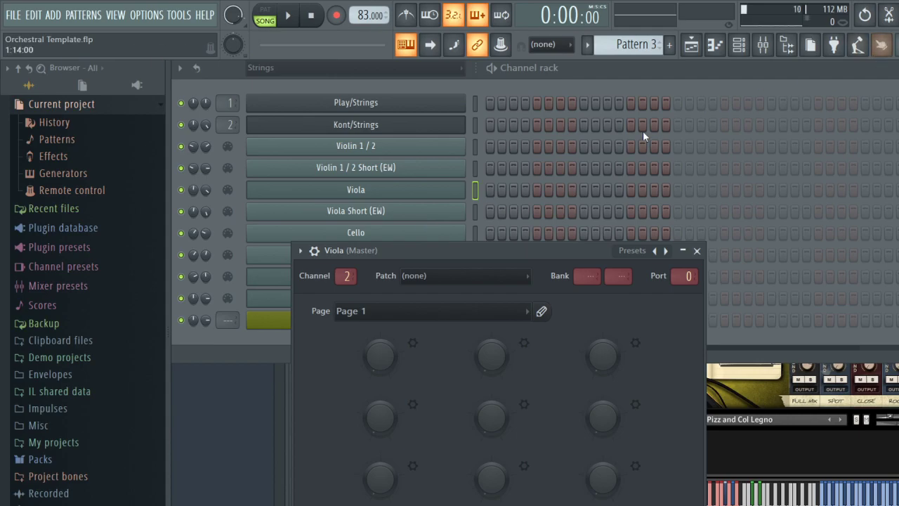
Show the MIDI Out settings of the Violin 1 / 2 Short (EW) channel to check its MIDI channel and port.
{"action": "left_click", "coordinate": [454, 175]}
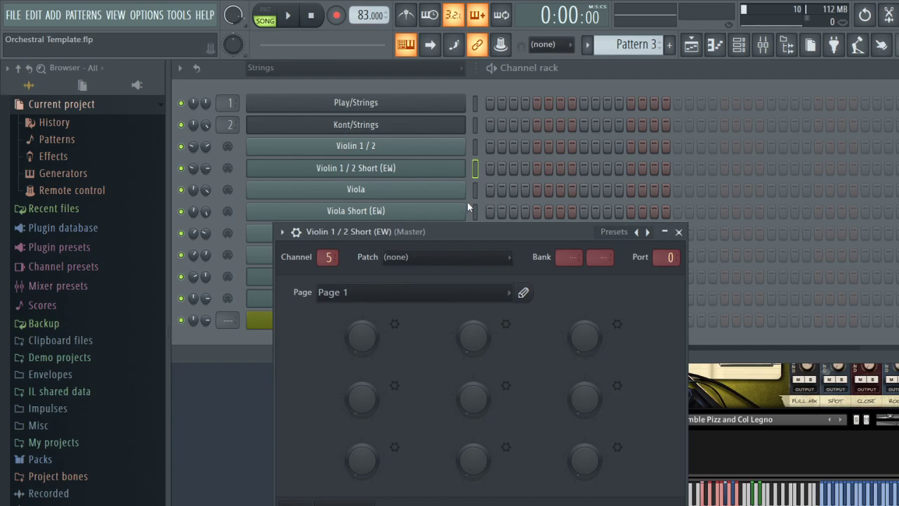
{"action": "left_click", "coordinate": [404, 197]}
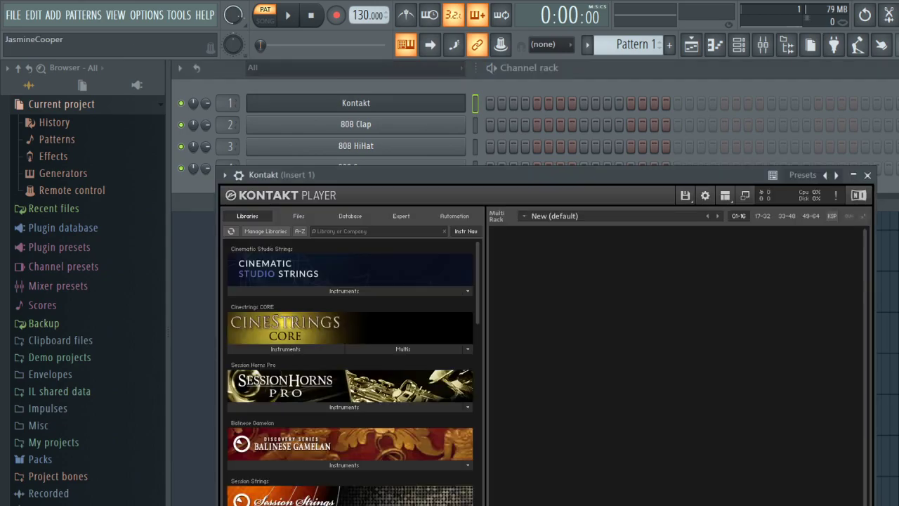
Find CineWinds CORE among the Kontakt libraries and expand its list of instruments.
{"action": "scroll", "coordinate": [350, 373], "scroll_direction": "down", "scroll_amount": 3}
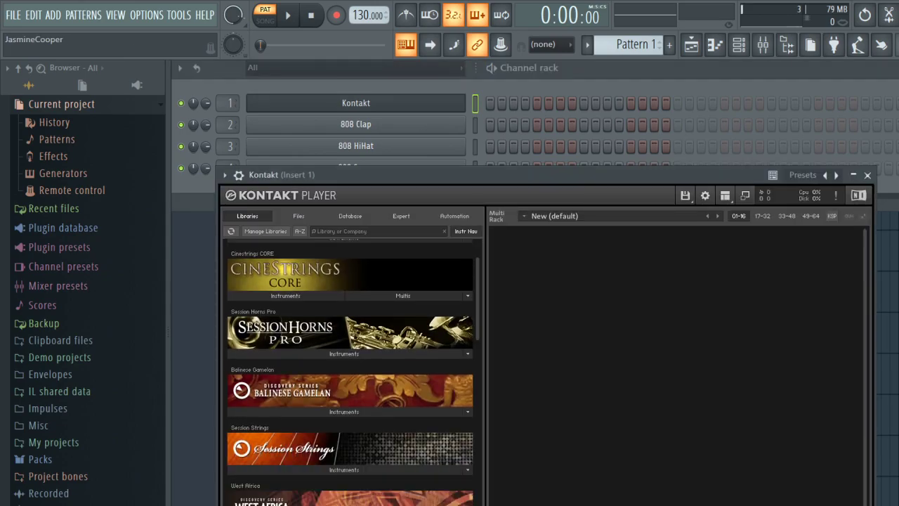
{"action": "scroll", "coordinate": [350, 372], "scroll_direction": "up", "scroll_amount": 2}
{"action": "scroll", "coordinate": [350, 372], "scroll_direction": "down", "scroll_amount": 10}
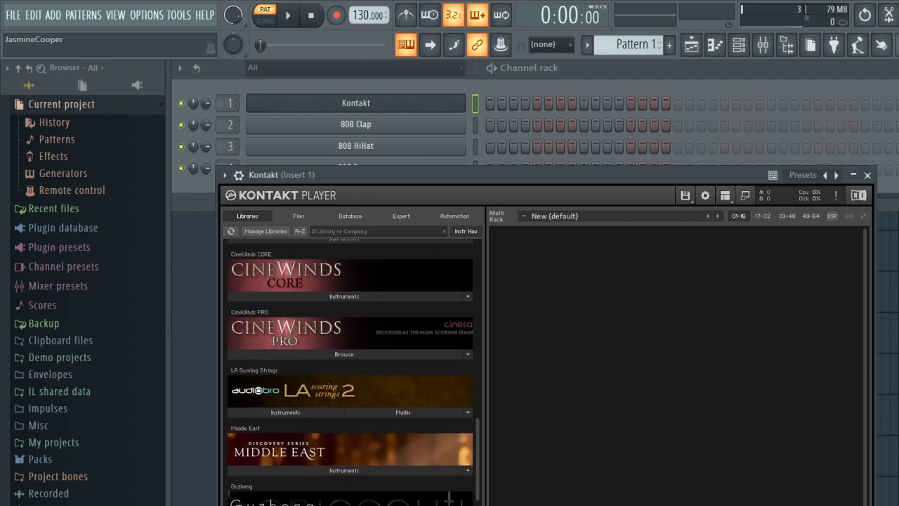
{"action": "left_click", "coordinate": [344, 297]}
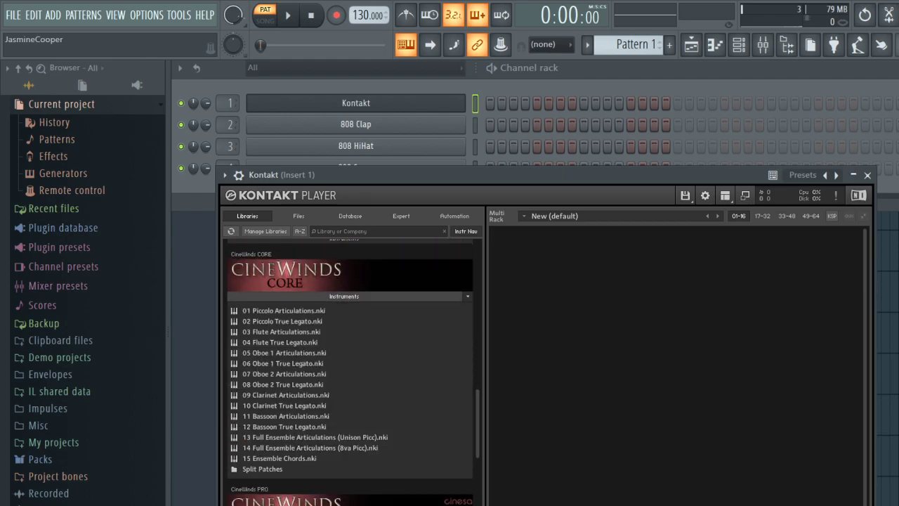
Look through the other Kontakt libraries and return to the CineWinds CORE instruments.
{"action": "scroll", "coordinate": [350, 372], "scroll_direction": "down", "scroll_amount": 7}
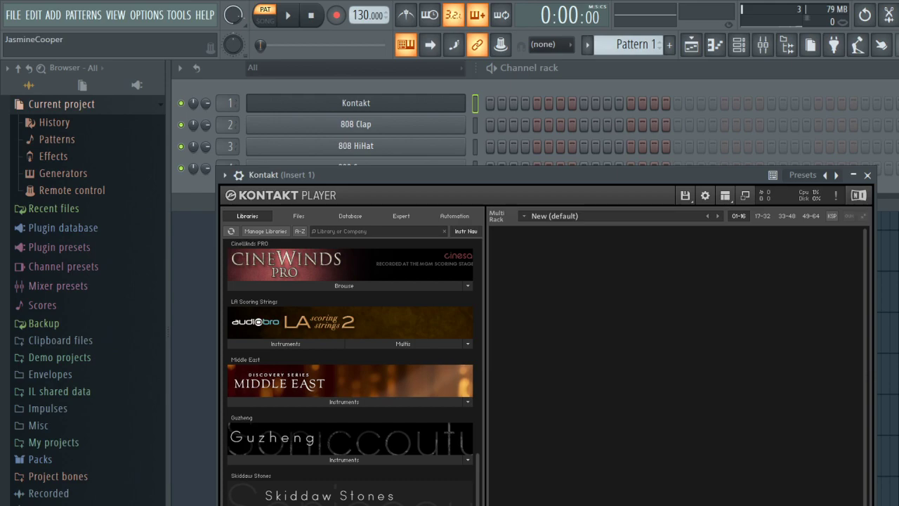
{"action": "scroll", "coordinate": [350, 372], "scroll_direction": "up", "scroll_amount": 1}
{"action": "scroll", "coordinate": [350, 372], "scroll_direction": "down", "scroll_amount": 1}
{"action": "scroll", "coordinate": [350, 373], "scroll_direction": "up", "scroll_amount": 15}
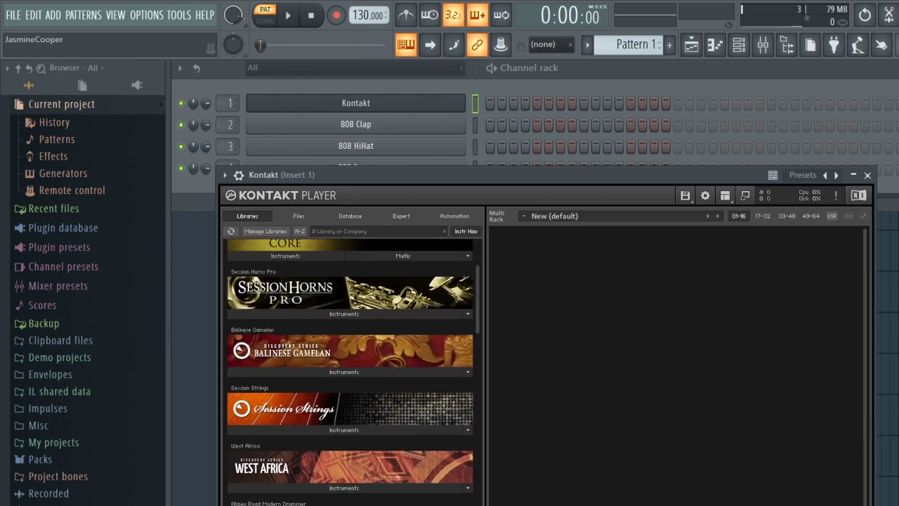
{"action": "scroll", "coordinate": [350, 373], "scroll_direction": "up", "scroll_amount": 3}
{"action": "scroll", "coordinate": [350, 372], "scroll_direction": "down", "scroll_amount": 4}
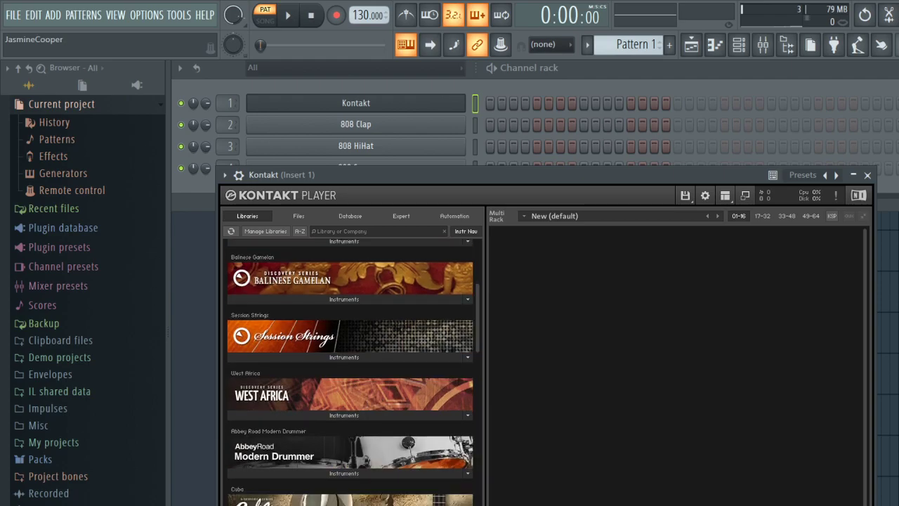
{"action": "scroll", "coordinate": [350, 372], "scroll_direction": "down", "scroll_amount": 6}
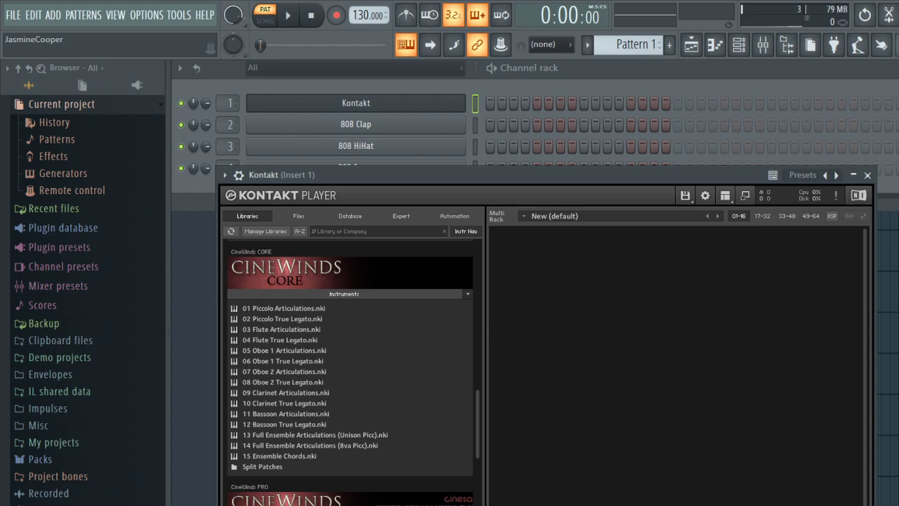
Load the CineWinds CORE Flute, Oboe 1, Clarinet and Bassoon Articulations patches into the Kontakt rack.
{"action": "left_click", "coordinate": [283, 330]}
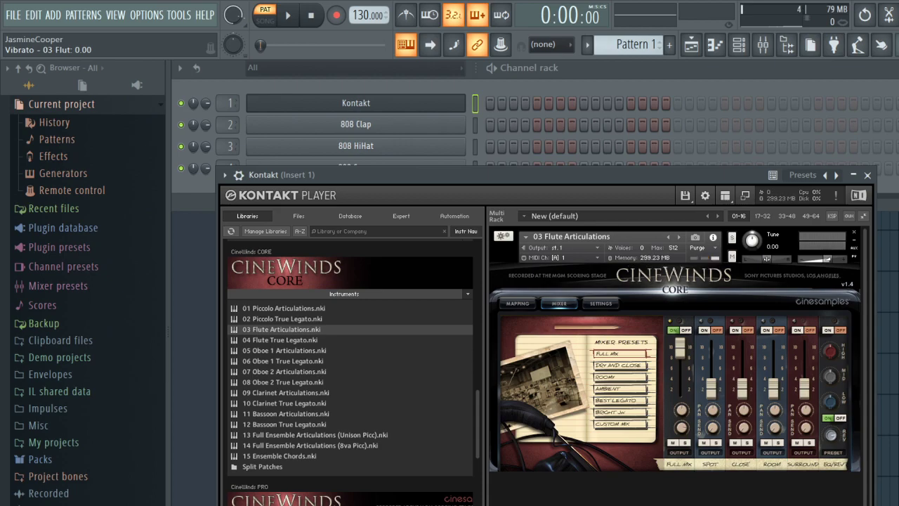
{"action": "double_click", "coordinate": [283, 351]}
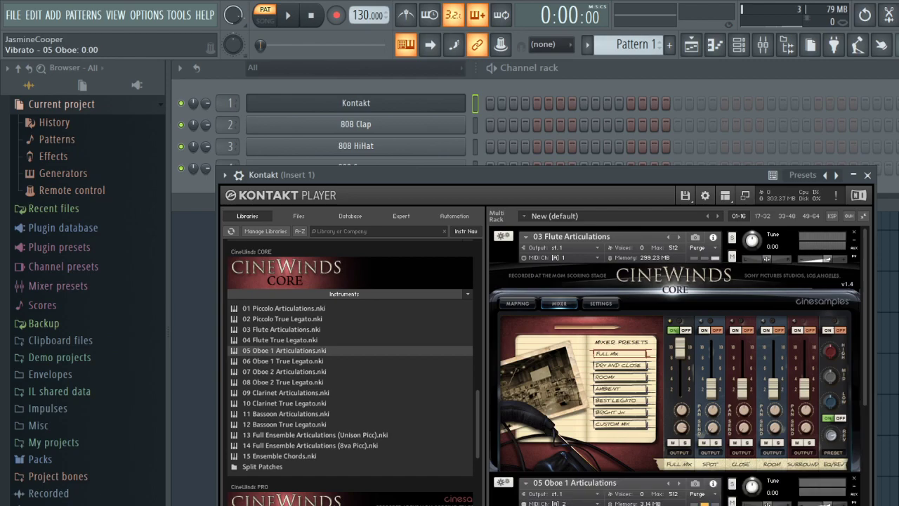
{"action": "scroll", "coordinate": [284, 351], "scroll_direction": "down", "scroll_amount": 1}
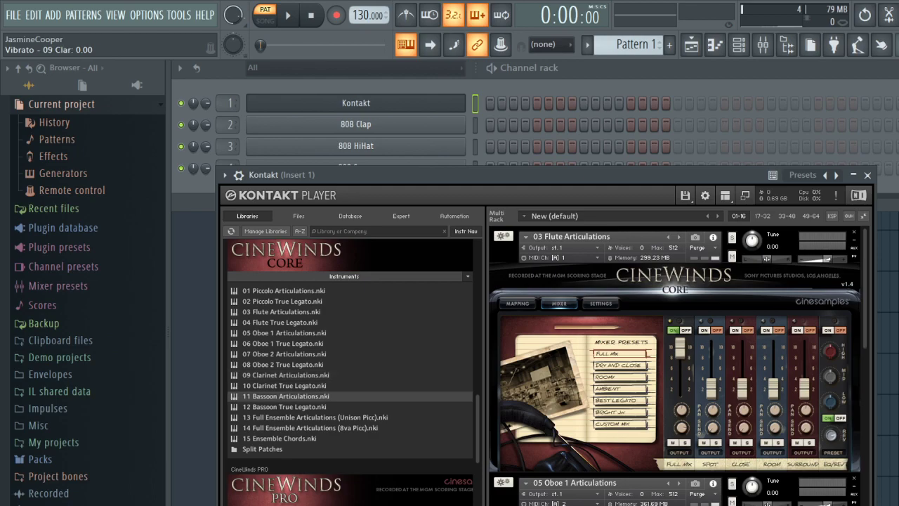
Replace the 808 Clap, HiHat and Snare channels with MIDI Out and add a fourth MIDI Out channel.
{"action": "left_click", "coordinate": [511, 70]}
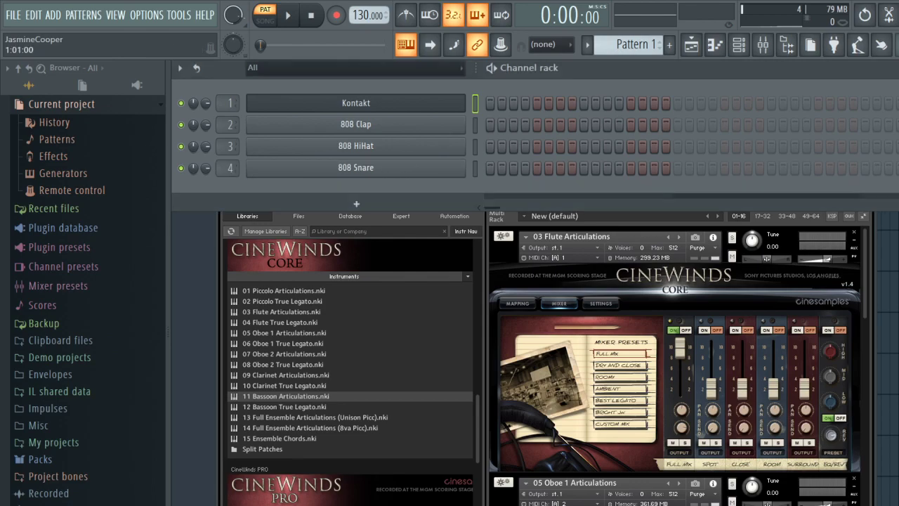
{"action": "left_click", "coordinate": [394, 126]}
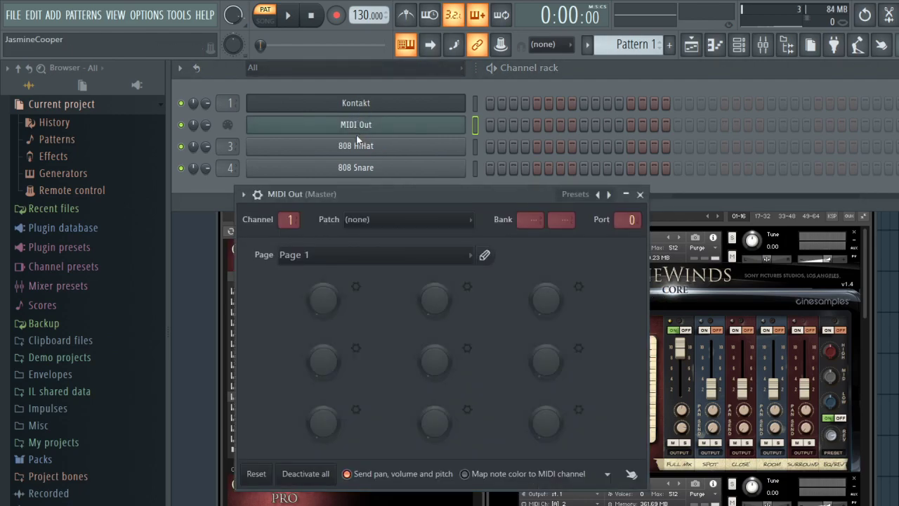
{"action": "left_click", "coordinate": [359, 145]}
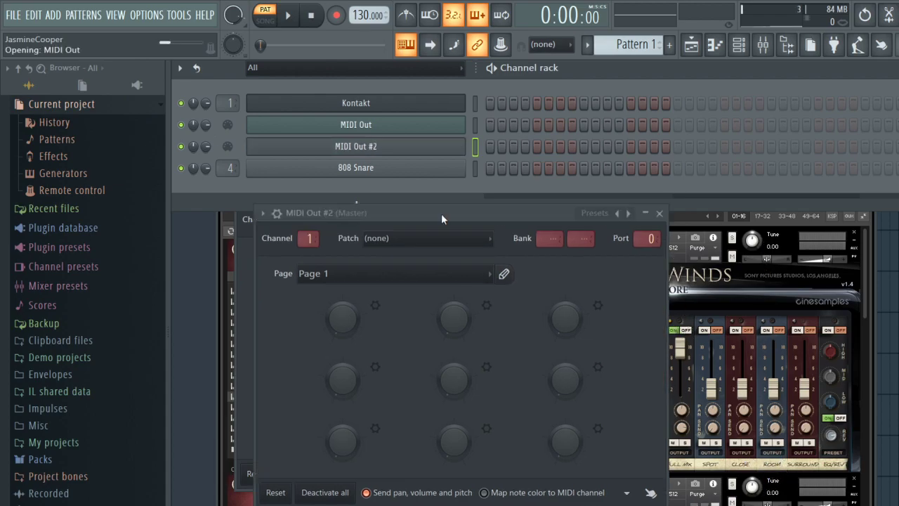
{"action": "left_click", "coordinate": [391, 175]}
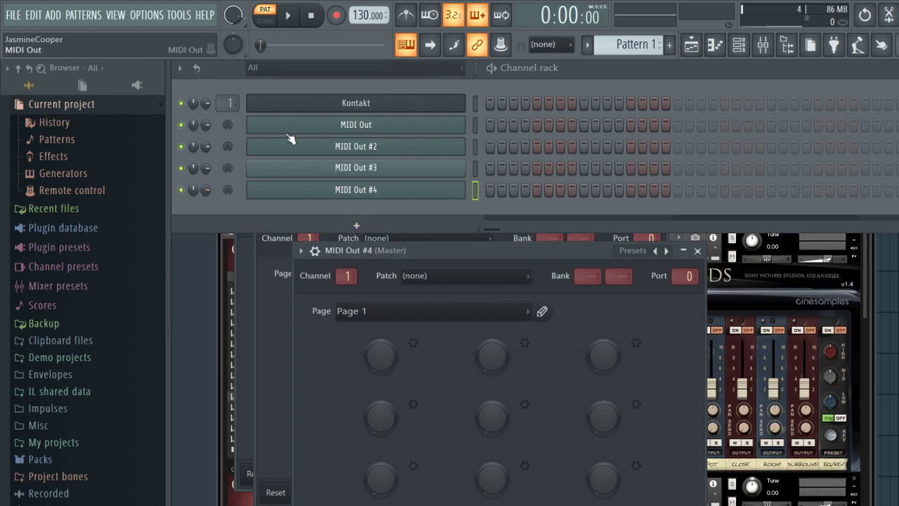
{"action": "left_click", "coordinate": [397, 68]}
{"action": "left_click", "coordinate": [285, 97]}
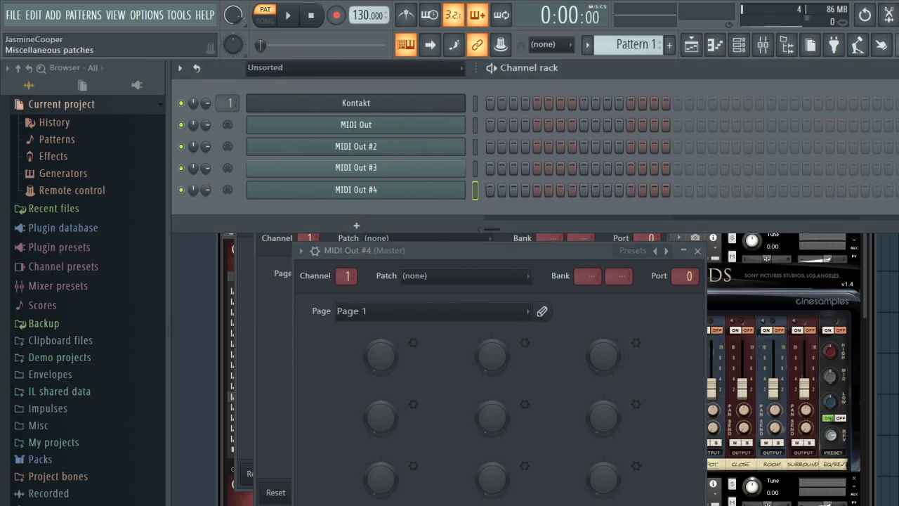
{"action": "left_click", "coordinate": [48, 491]}
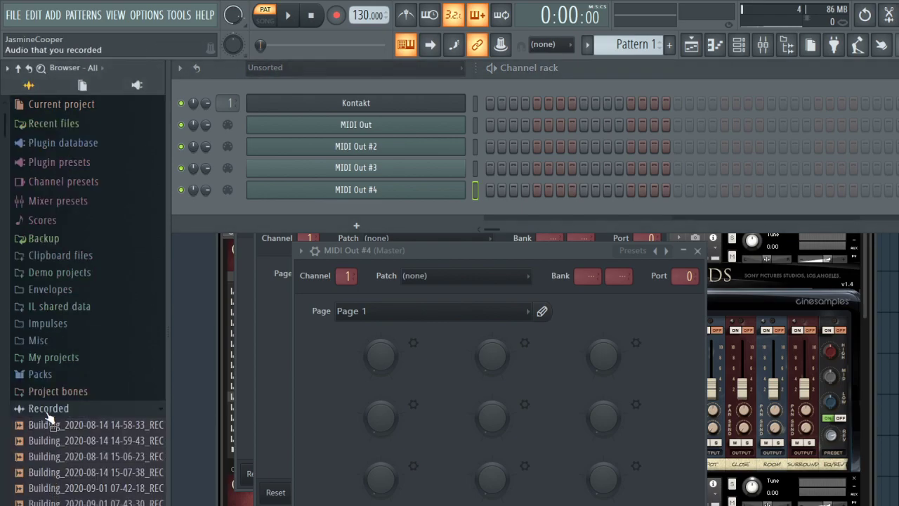
{"action": "left_click_drag", "start_coordinate": [77, 505], "coordinate": [411, 205]}
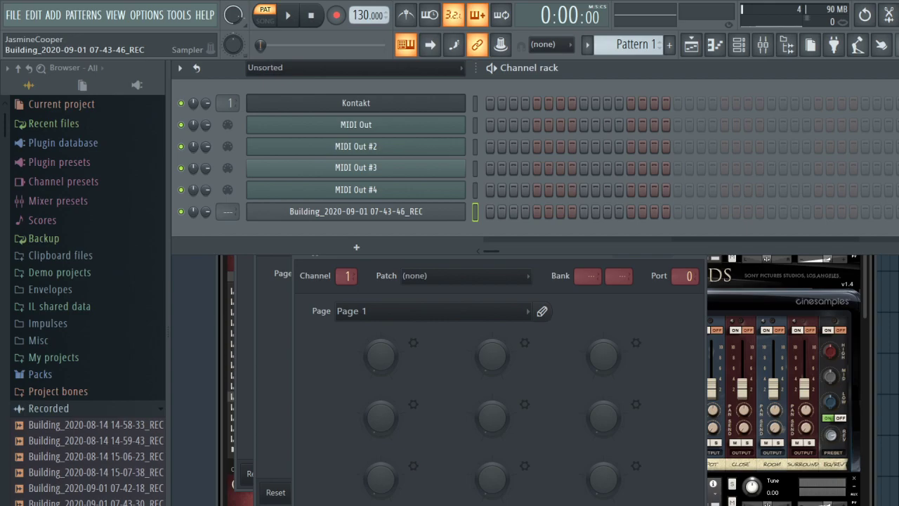
Replace the recording's channel with the play_VST_x64 instrument and show its library browser.
{"action": "left_click", "coordinate": [758, 479]}
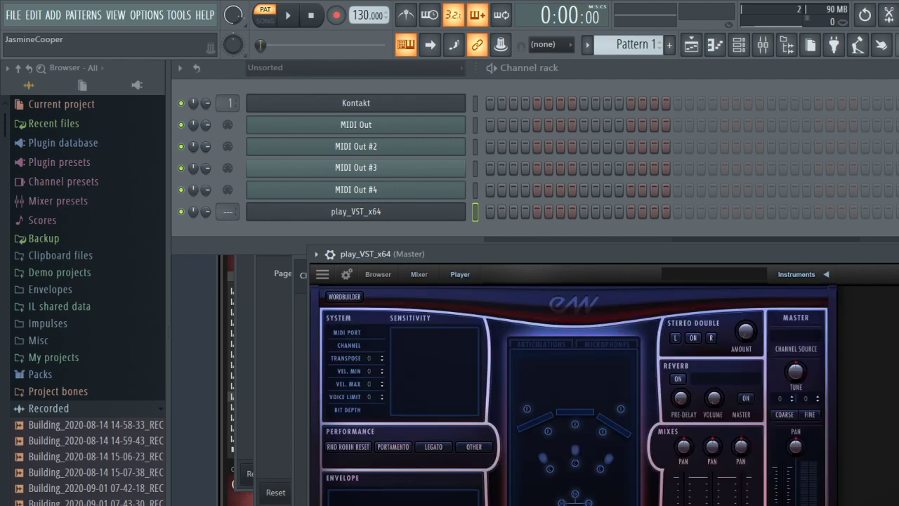
{"action": "left_click_drag", "start_coordinate": [523, 256], "coordinate": [532, 161]}
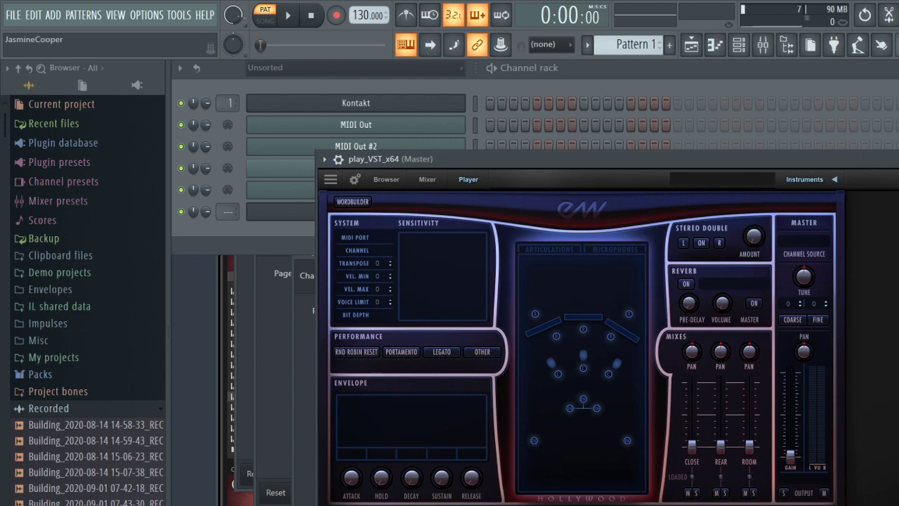
{"action": "left_click", "coordinate": [427, 179]}
{"action": "left_click", "coordinate": [386, 179]}
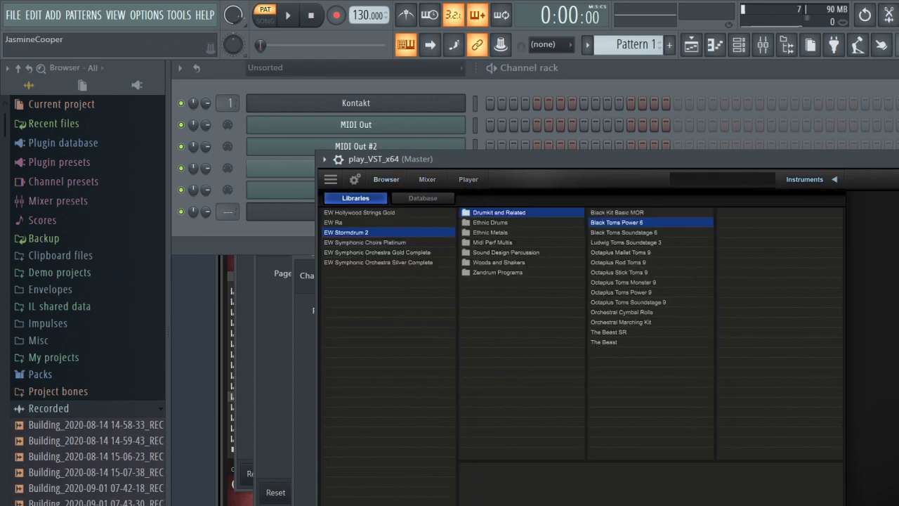
Load the SVL KS Elements patch from EW Symphonic Orchestra Gold Complete, Gold Strings, Solo Violin, 5 Keysw.
{"action": "left_click", "coordinate": [377, 252]}
{"action": "left_click", "coordinate": [489, 232]}
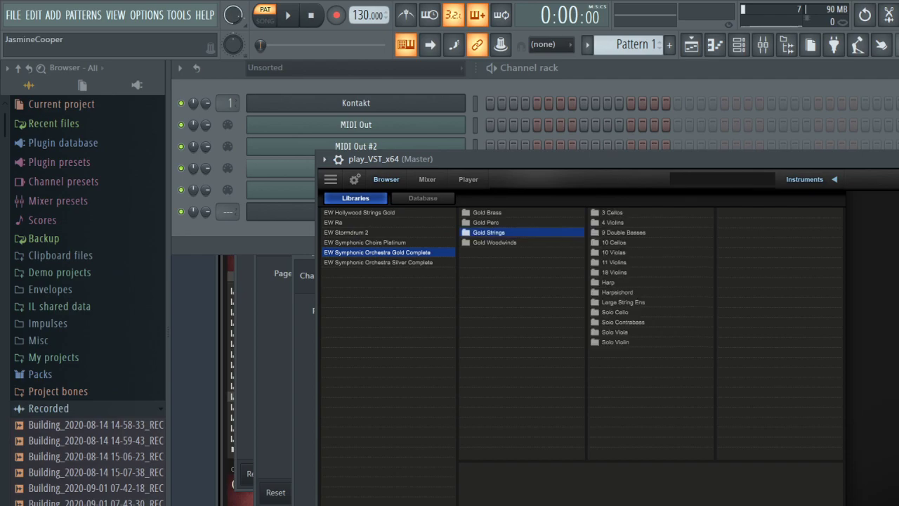
{"action": "left_click", "coordinate": [615, 332]}
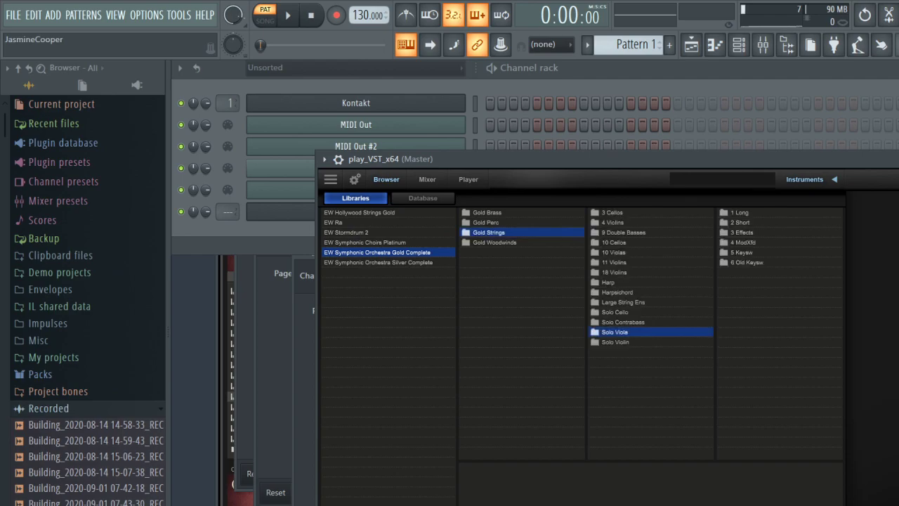
{"action": "left_click", "coordinate": [616, 342]}
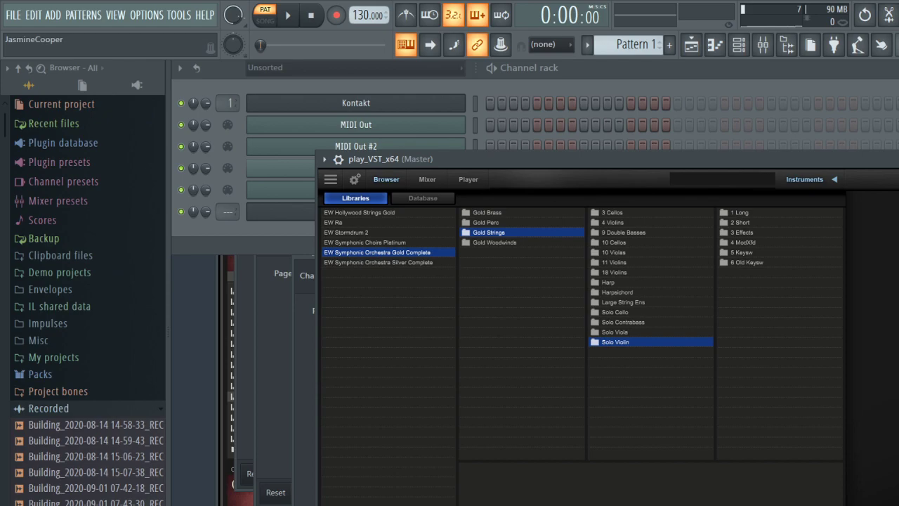
{"action": "left_click", "coordinate": [742, 252]}
{"action": "left_click", "coordinate": [740, 223]}
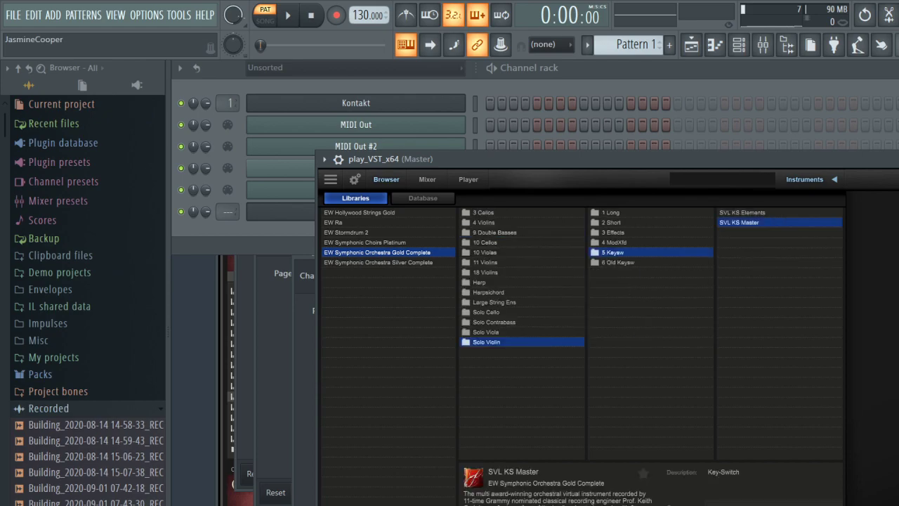
{"action": "left_click", "coordinate": [742, 213]}
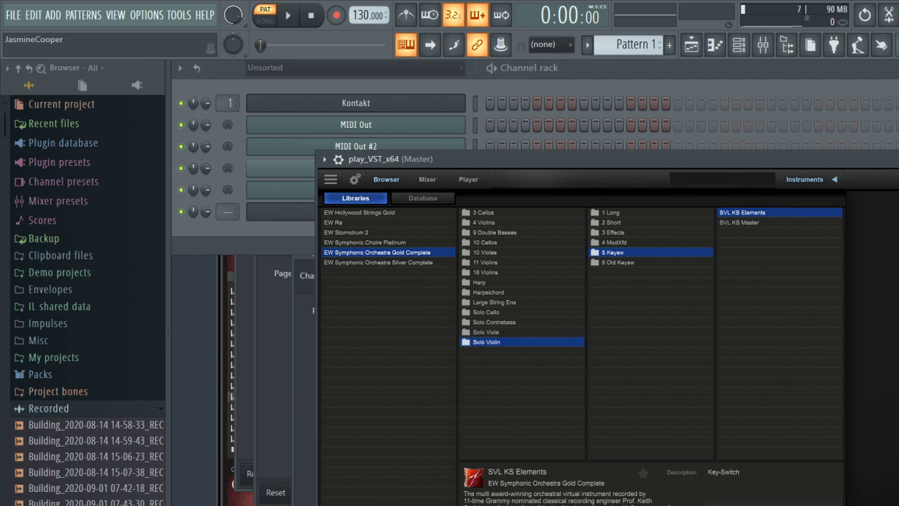
Return to the Solo Violin 5 Keysw patches and load SVL KS Master in place of SVL KS Elements.
{"action": "left_click", "coordinate": [487, 342]}
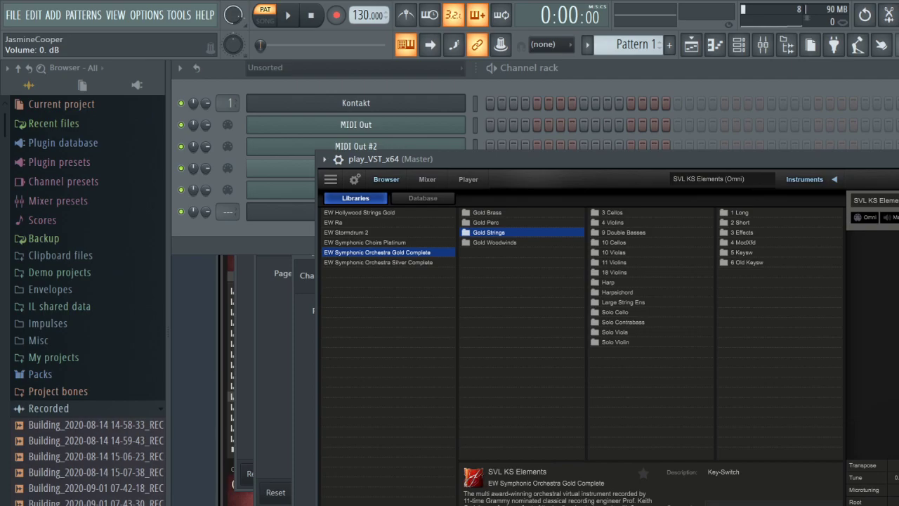
{"action": "left_click", "coordinate": [615, 343]}
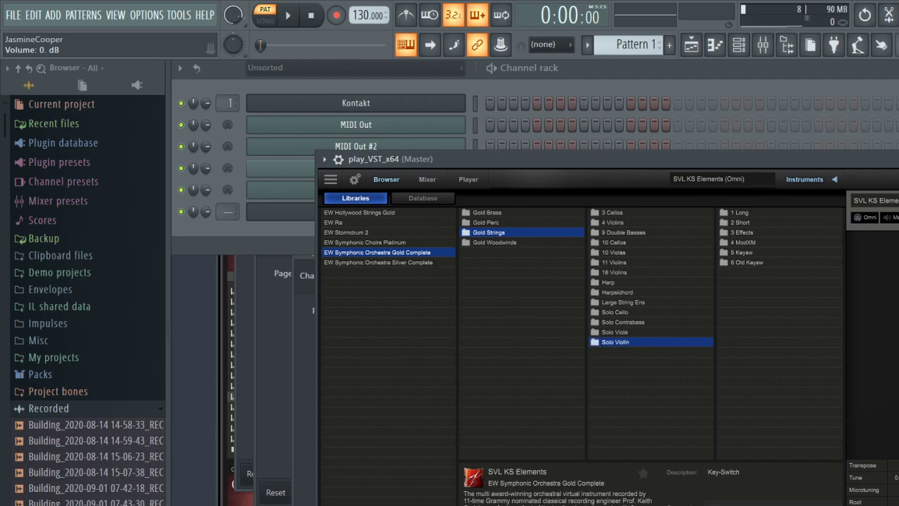
{"action": "left_click", "coordinate": [742, 253]}
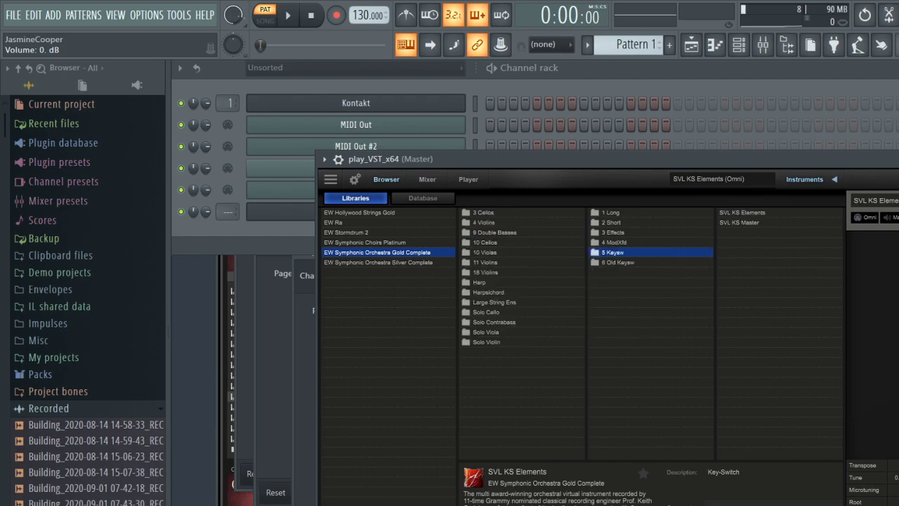
{"action": "left_click", "coordinate": [743, 213]}
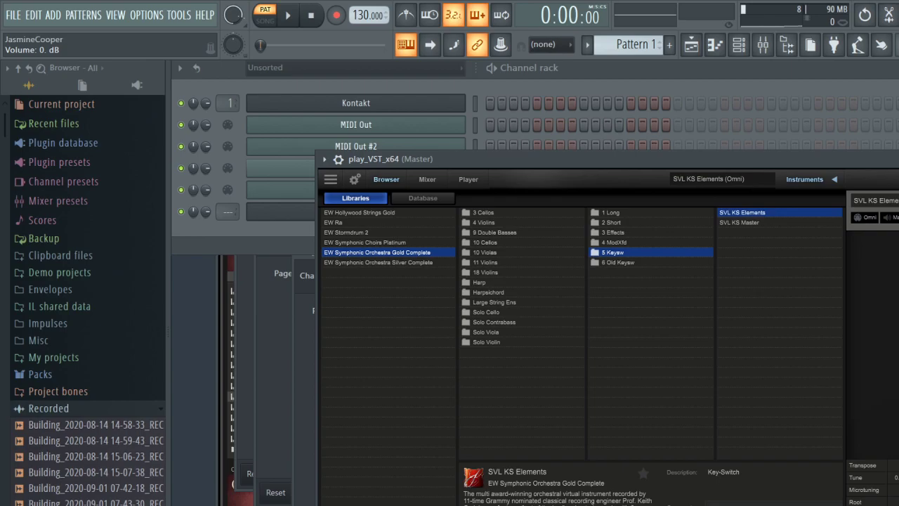
{"action": "left_click", "coordinate": [740, 223]}
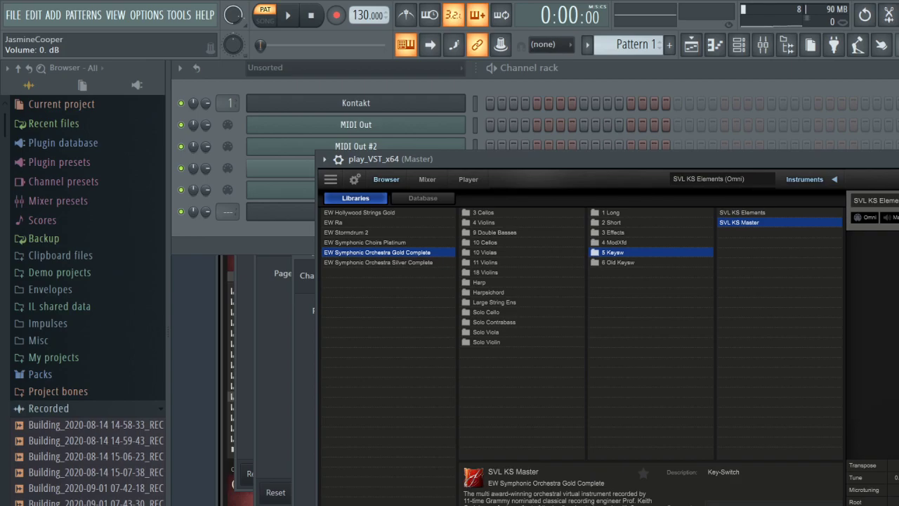
Select the SVA KS Master patch from the 5 Keysw folder of the Solo Viola.
{"action": "left_click", "coordinate": [486, 332]}
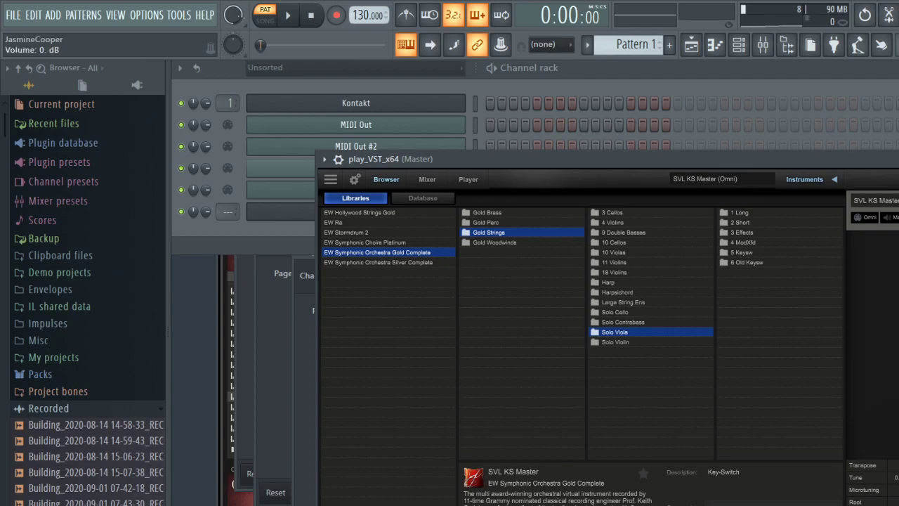
{"action": "left_click", "coordinate": [742, 253]}
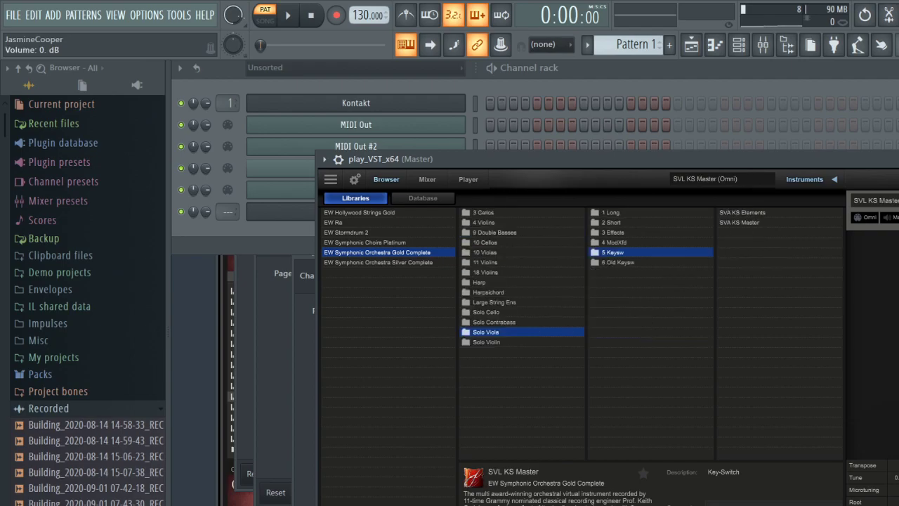
{"action": "left_click", "coordinate": [740, 223]}
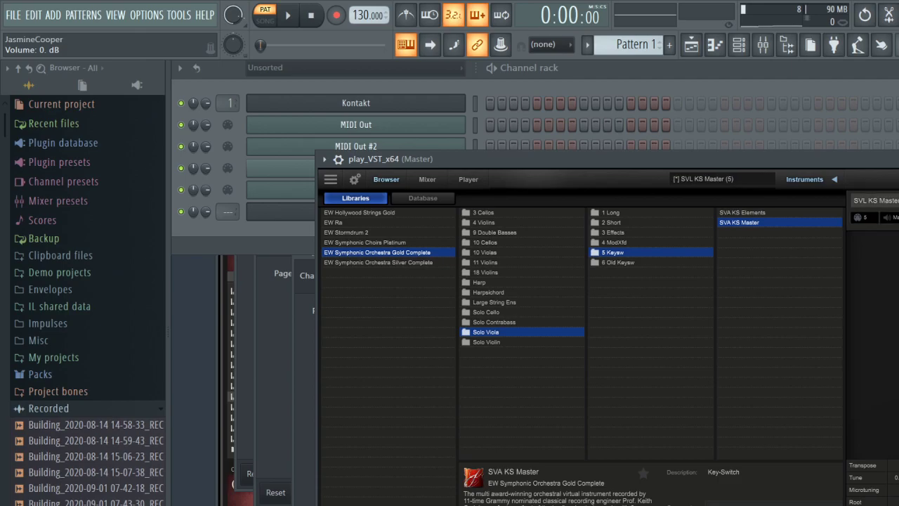
Browse the Solo Cello folder of Gold Strings and switch to the Solo Violin folder.
{"action": "left_click", "coordinate": [486, 313]}
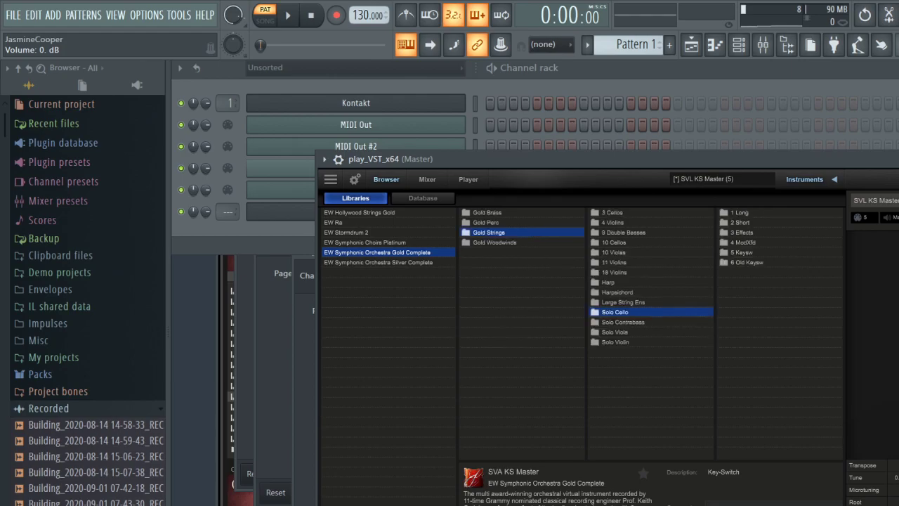
{"action": "left_click", "coordinate": [616, 343]}
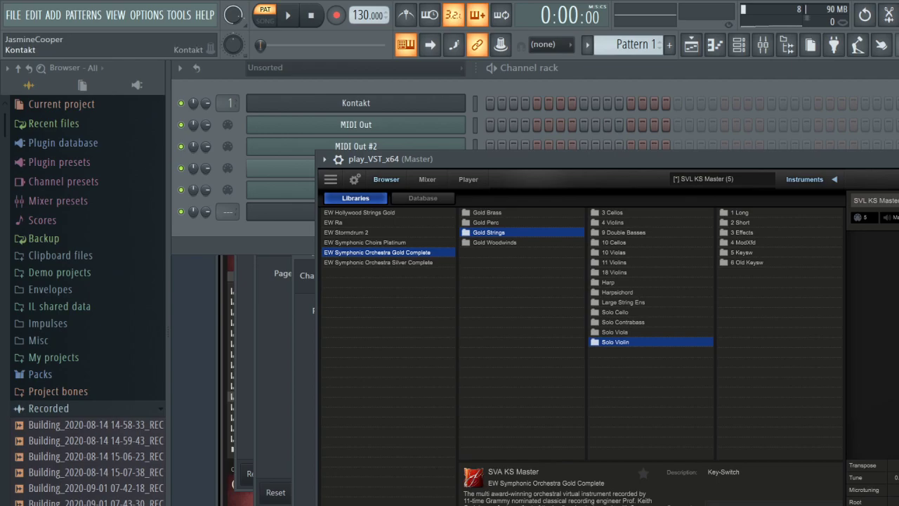
Show the Kontakt instrument rack and set the 03 Flute Articulations mapping preset to Keyswitch Map.
{"action": "left_click", "coordinate": [357, 103]}
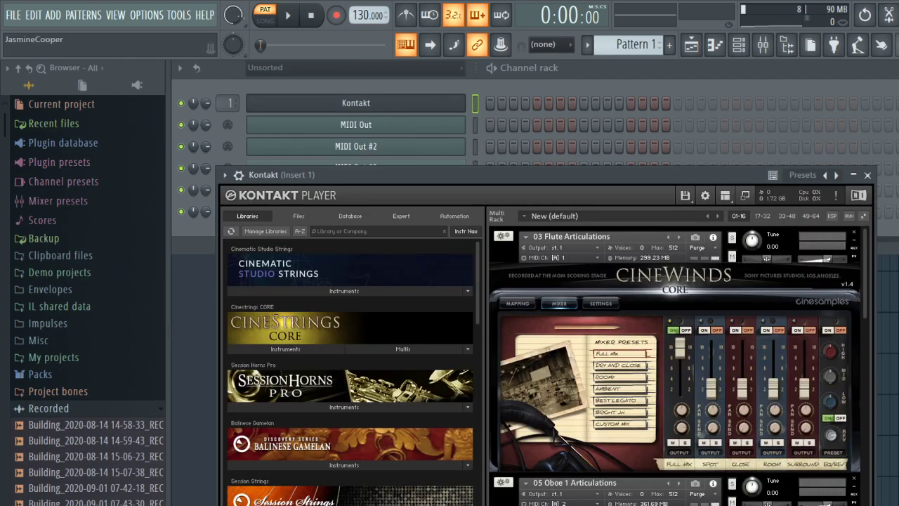
{"action": "left_click", "coordinate": [518, 303]}
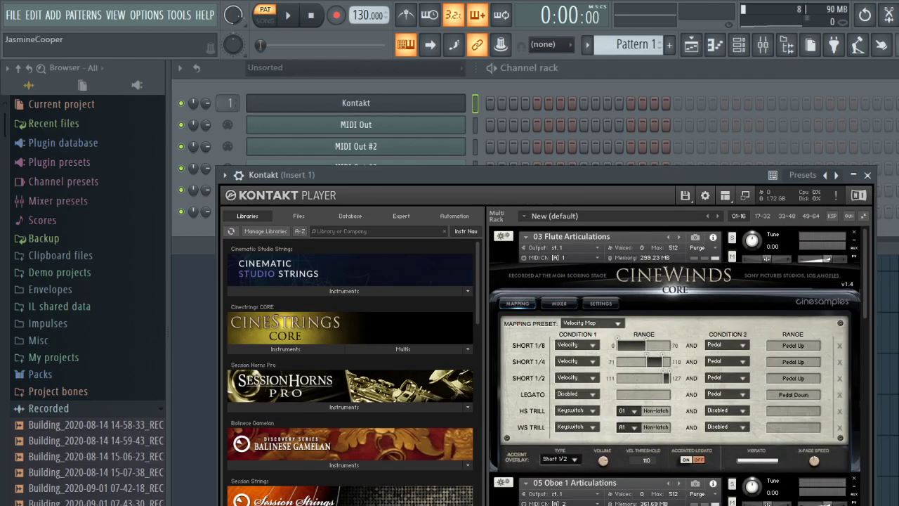
{"action": "left_click", "coordinate": [590, 323]}
{"action": "left_click", "coordinate": [583, 355]}
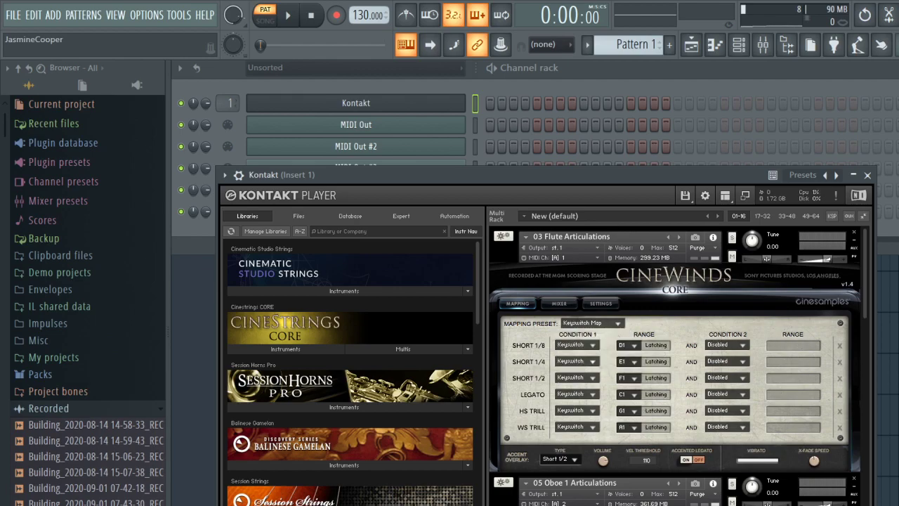
Set the mapping preset of 05 Oboe 1 Articulations to Keyswitch Map 1.
{"action": "scroll", "coordinate": [676, 366], "scroll_direction": "down", "scroll_amount": 1}
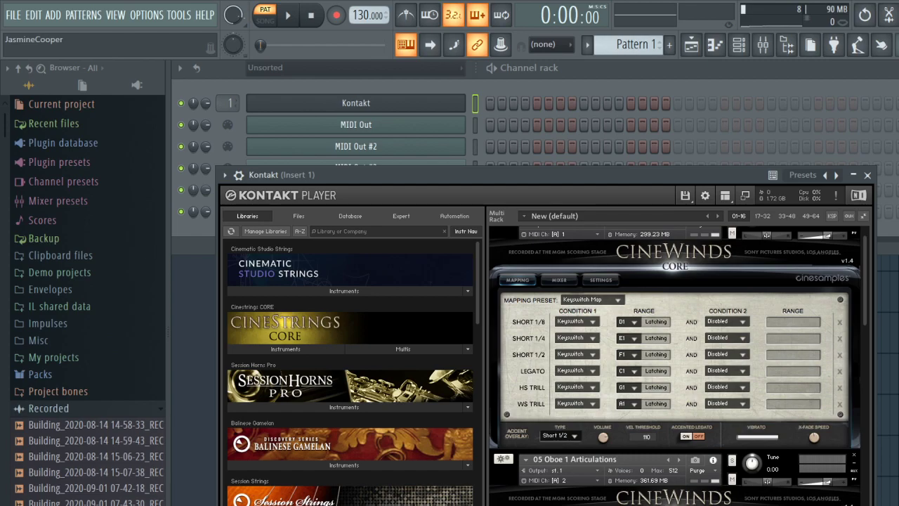
{"action": "scroll", "coordinate": [676, 366], "scroll_direction": "down", "scroll_amount": 1}
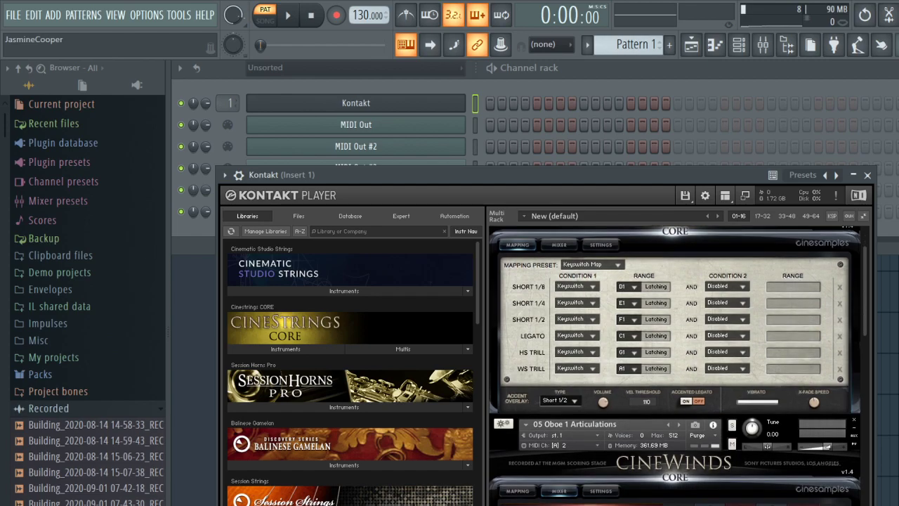
{"action": "scroll", "coordinate": [675, 366], "scroll_direction": "down", "scroll_amount": 1}
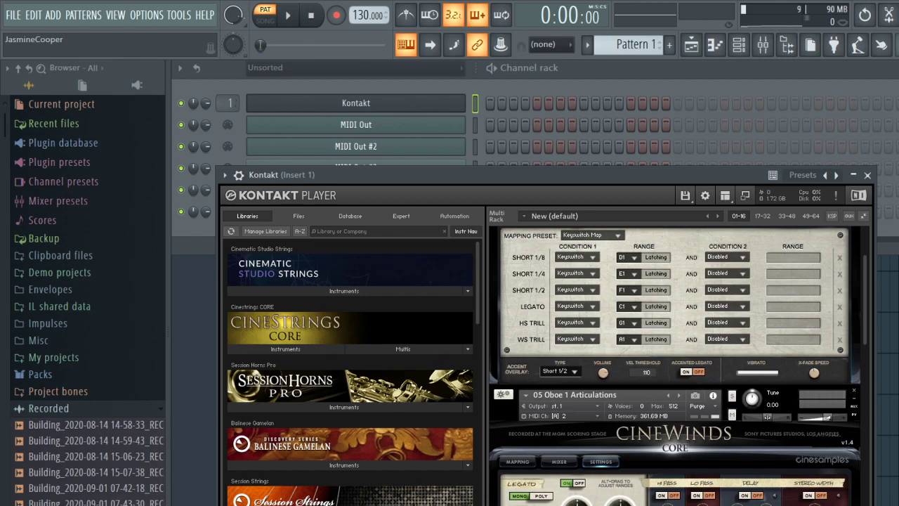
{"action": "left_click", "coordinate": [518, 461]}
{"action": "scroll", "coordinate": [518, 462], "scroll_direction": "down", "scroll_amount": 1}
{"action": "left_click", "coordinate": [594, 446]}
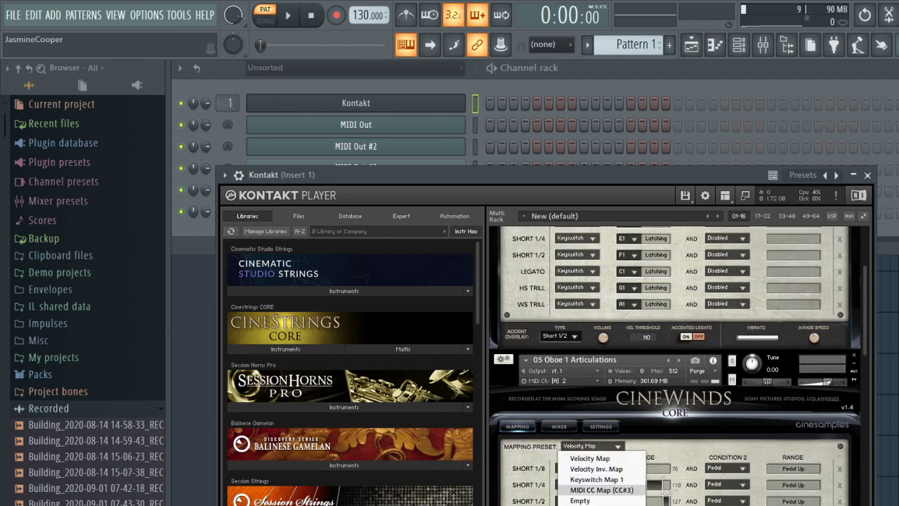
{"action": "left_click", "coordinate": [590, 479]}
Set the mapping preset of 09 Clarinet Articulations to Keyswitch Map.
{"action": "scroll", "coordinate": [591, 479], "scroll_direction": "down", "scroll_amount": 2}
{"action": "scroll", "coordinate": [675, 366], "scroll_direction": "down", "scroll_amount": 4}
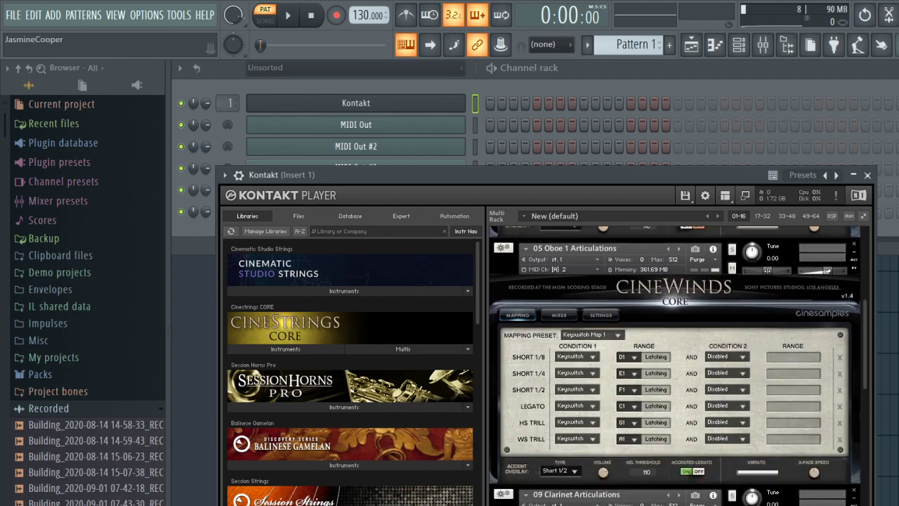
{"action": "scroll", "coordinate": [675, 366], "scroll_direction": "down", "scroll_amount": 2}
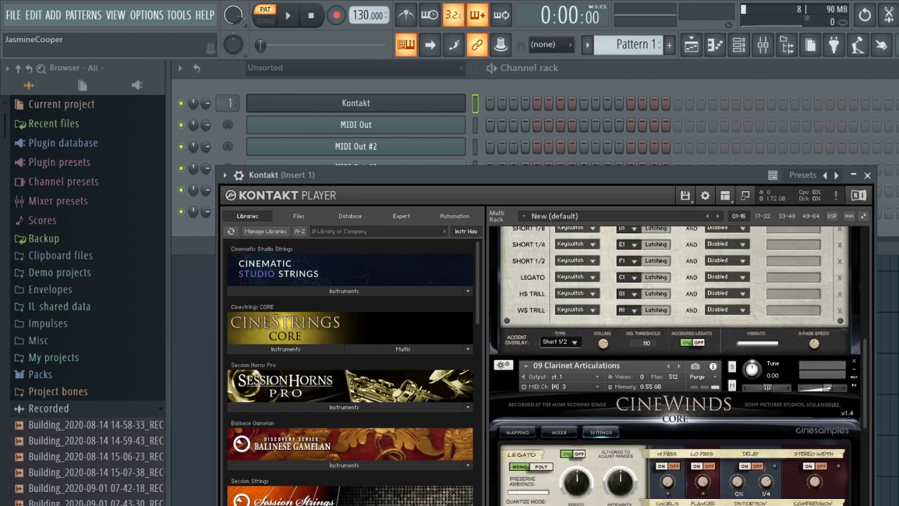
{"action": "left_click", "coordinate": [559, 421]}
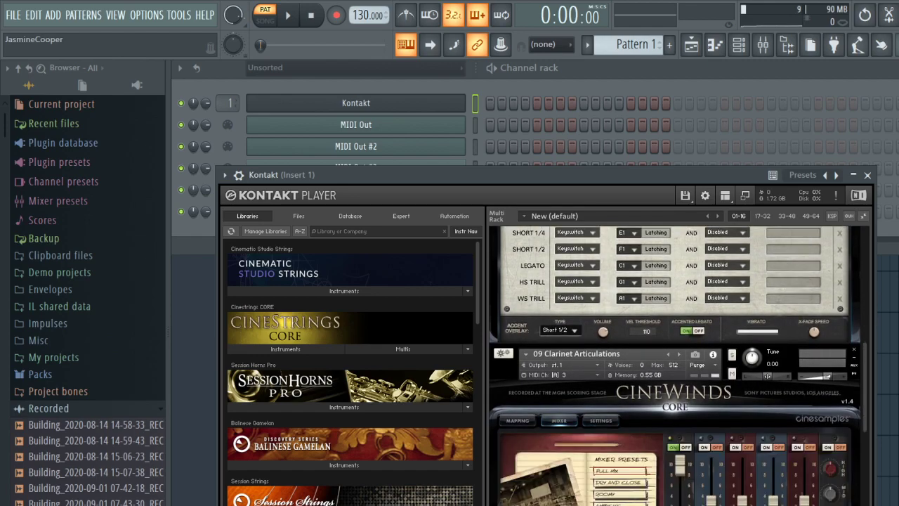
{"action": "left_click", "coordinate": [517, 420]}
{"action": "scroll", "coordinate": [517, 421], "scroll_direction": "down", "scroll_amount": 1}
{"action": "left_click", "coordinate": [591, 404]}
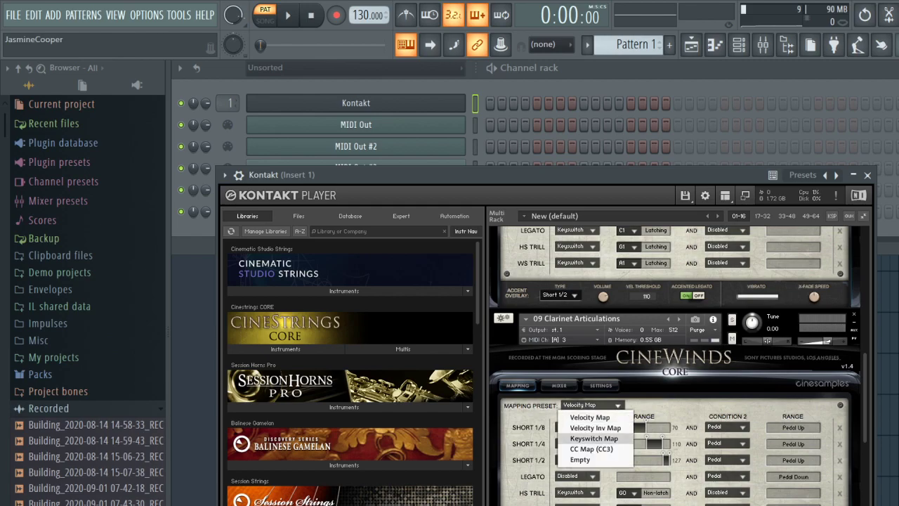
{"action": "left_click", "coordinate": [596, 438]}
Set the mapping preset of 11 Bassoon Articulations to Keyswitch Map 1.
{"action": "scroll", "coordinate": [596, 438], "scroll_direction": "down", "scroll_amount": 1}
{"action": "scroll", "coordinate": [675, 366], "scroll_direction": "down", "scroll_amount": 6}
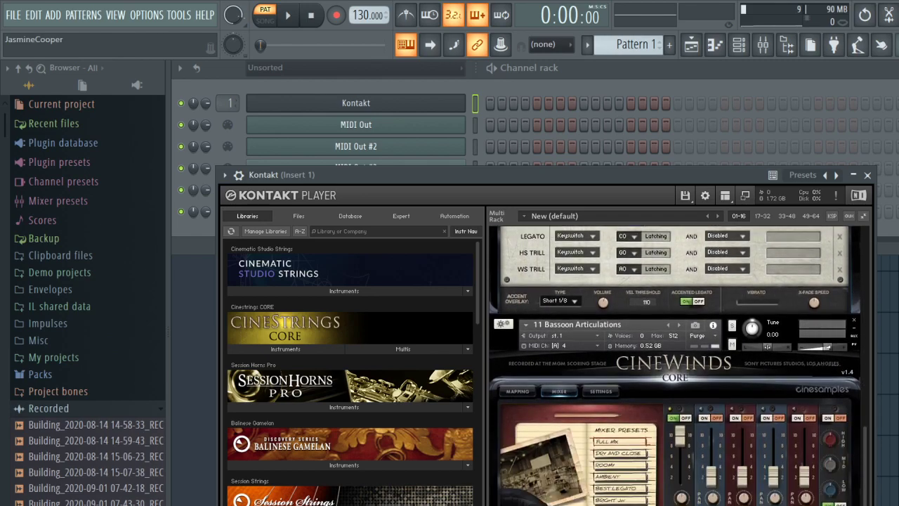
{"action": "left_click", "coordinate": [517, 391]}
{"action": "left_click", "coordinate": [592, 411]}
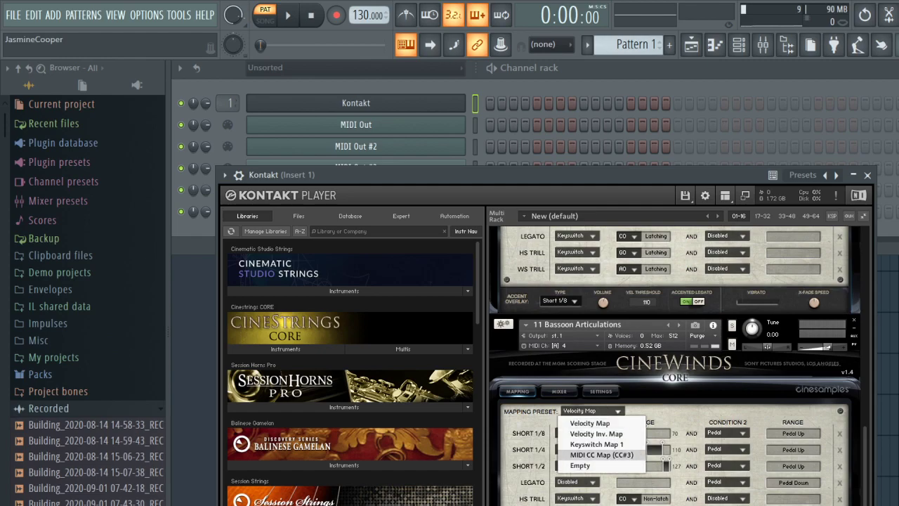
{"action": "left_click", "coordinate": [596, 444]}
{"action": "scroll", "coordinate": [596, 444], "scroll_direction": "down", "scroll_amount": 1}
{"action": "scroll", "coordinate": [675, 365], "scroll_direction": "down", "scroll_amount": 1}
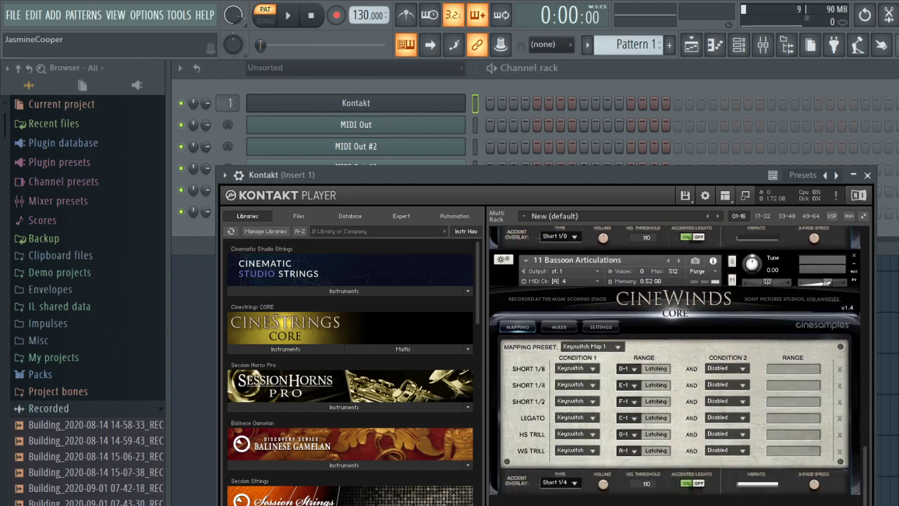
Set Kontakt's MIDI output port and input port to 0 in its detailed settings and return to its instrument rack.
{"action": "left_click", "coordinate": [239, 175]}
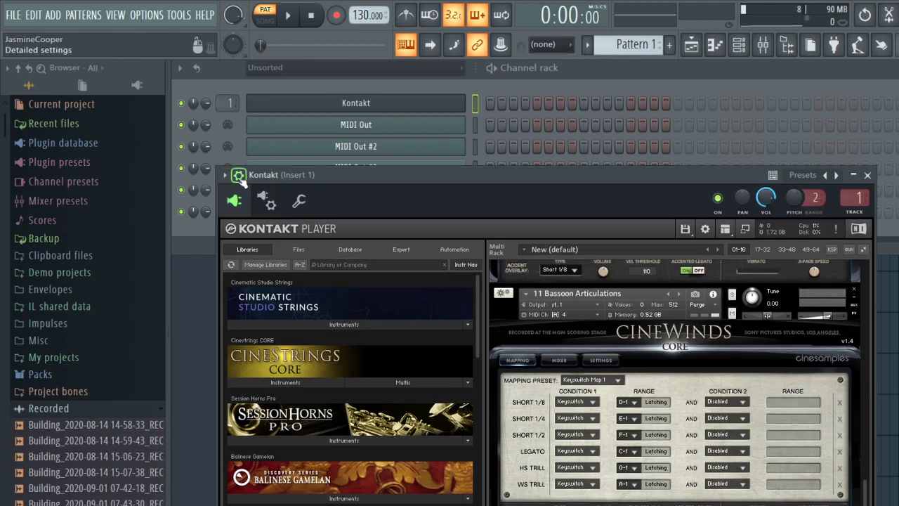
{"action": "left_click", "coordinate": [265, 200]}
{"action": "left_click_drag", "start_coordinate": [378, 398], "coordinate": [378, 391]}
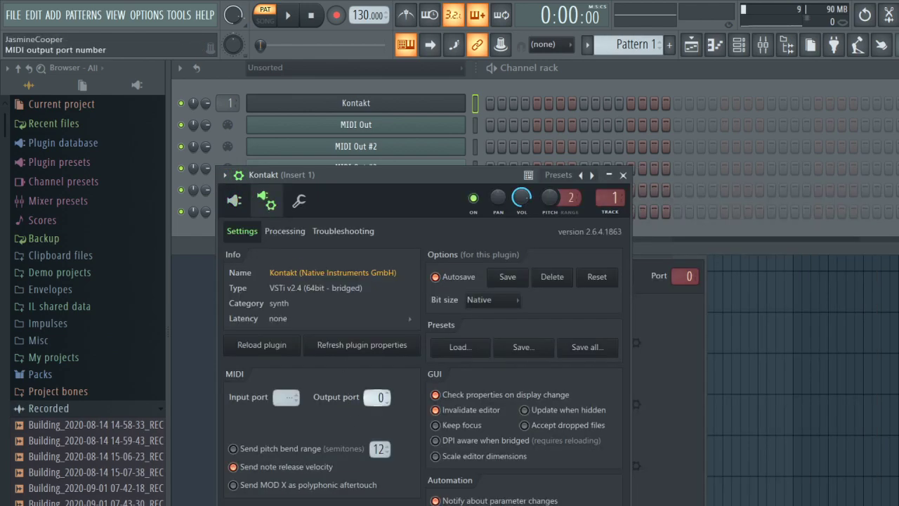
{"action": "left_click_drag", "start_coordinate": [288, 398], "coordinate": [287, 390]}
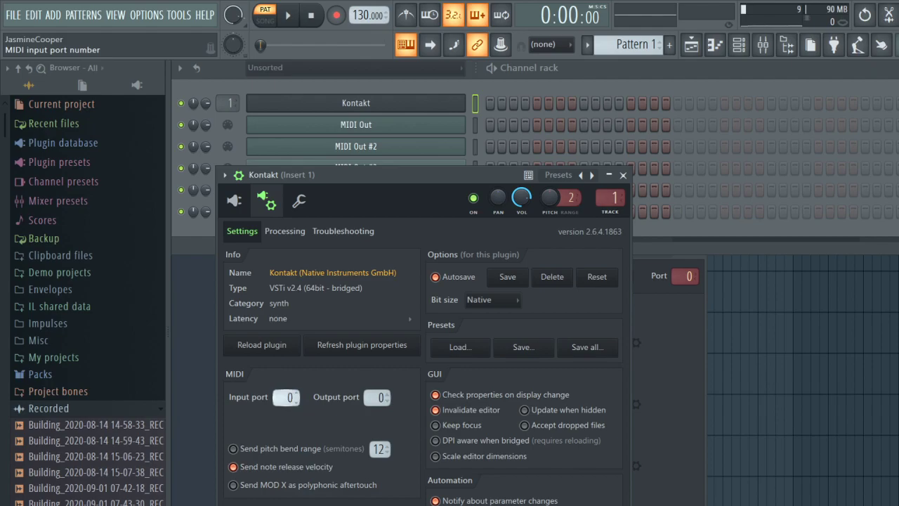
{"action": "left_click", "coordinate": [234, 200]}
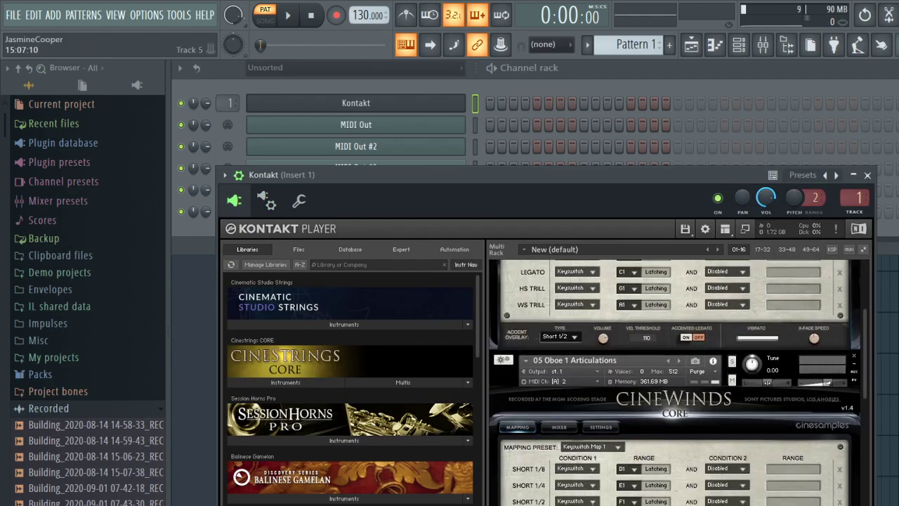
{"action": "scroll", "coordinate": [675, 383], "scroll_direction": "down", "scroll_amount": 10}
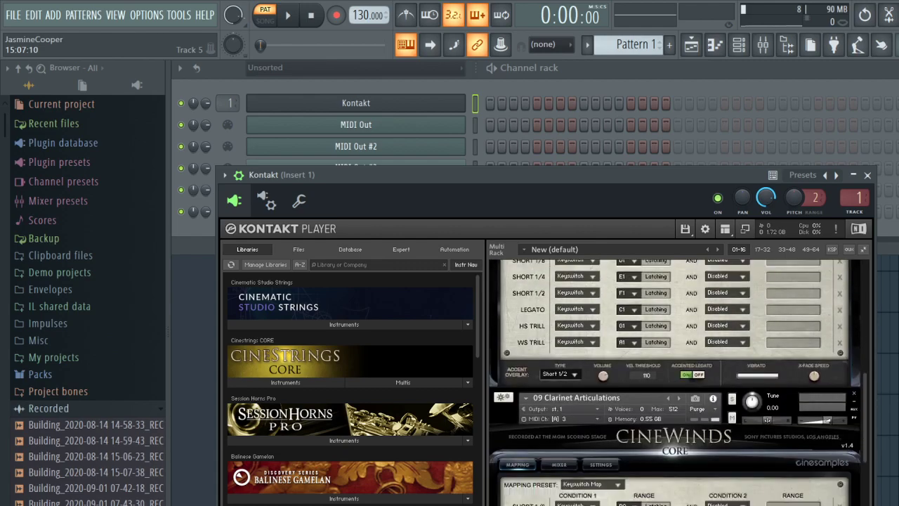
Rename the MIDI Out channel as Flute and the MIDI Out #2 channel as Oboe.
{"action": "left_click", "coordinate": [421, 132]}
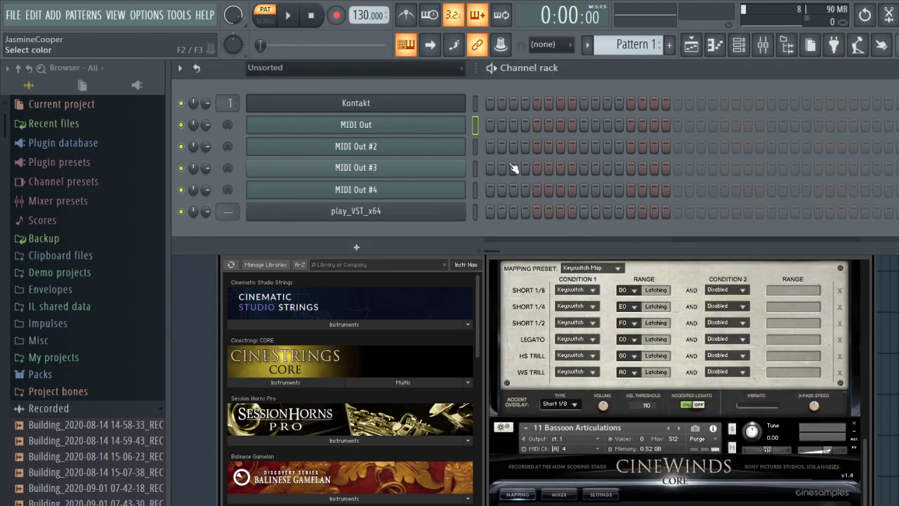
{"action": "type", "text": "Flute"}
{"action": "key", "text": "Return"}
{"action": "right_click", "coordinate": [414, 148]}
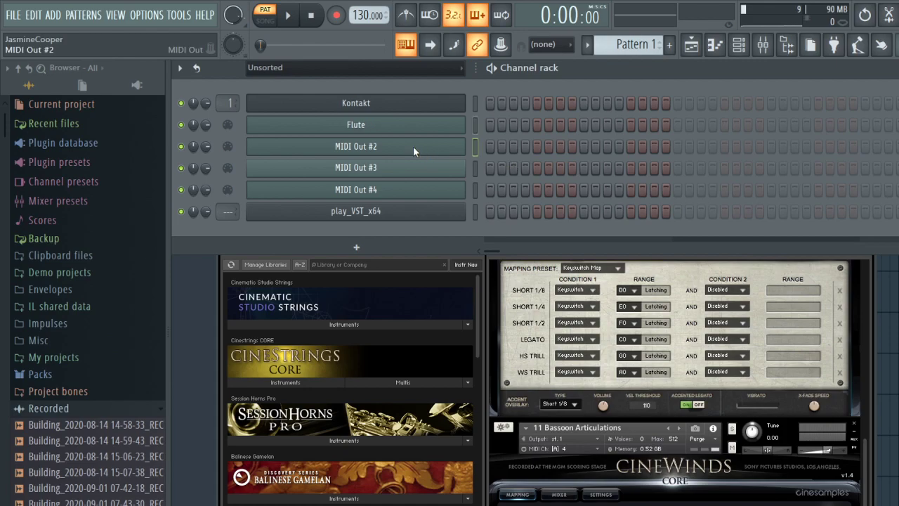
{"action": "left_click", "coordinate": [498, 176]}
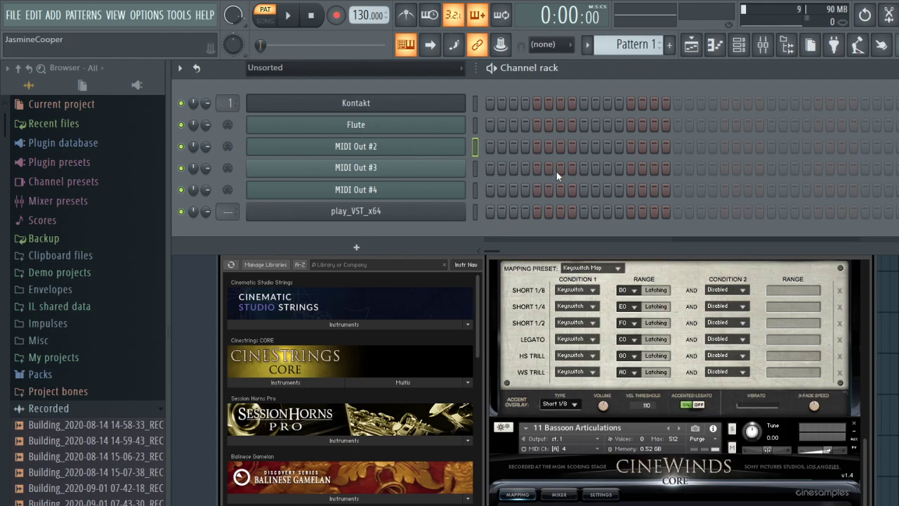
{"action": "type", "text": "Oboe"}
{"action": "key", "text": "Return"}
Rename the MIDI Out #3 channel as Clarinet and the MIDI Out #4 channel as Bassoon.
{"action": "right_click", "coordinate": [355, 167]}
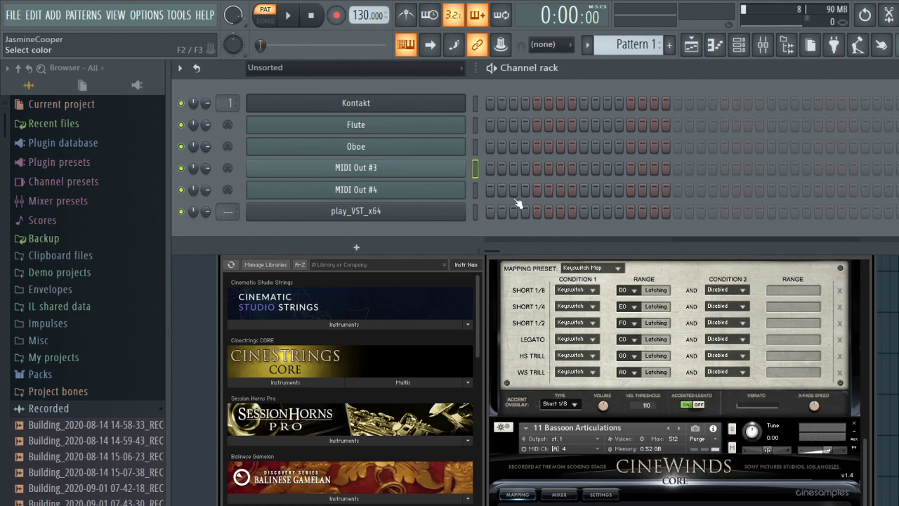
{"action": "type", "text": "Clarinet"}
{"action": "key", "text": "Return"}
{"action": "right_click", "coordinate": [407, 193]}
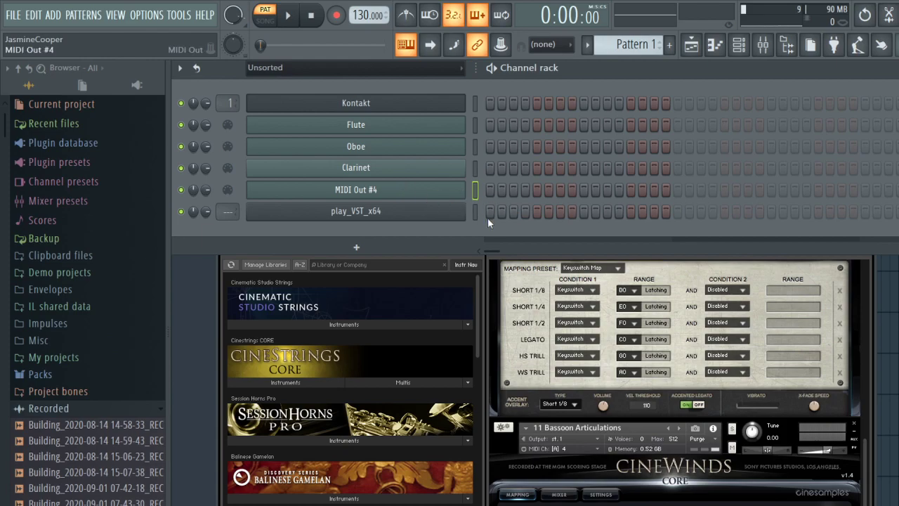
{"action": "type", "text": "Bassoon"}
{"action": "key", "text": "Return"}
Set the MIDI channel numbers of the woodwind channels: Oboe to 2, Clarinet to 3 and Bassoon to 4.
{"action": "left_click", "coordinate": [374, 132]}
{"action": "left_click", "coordinate": [300, 151]}
{"action": "left_click_drag", "start_coordinate": [305, 237], "coordinate": [305, 231]}
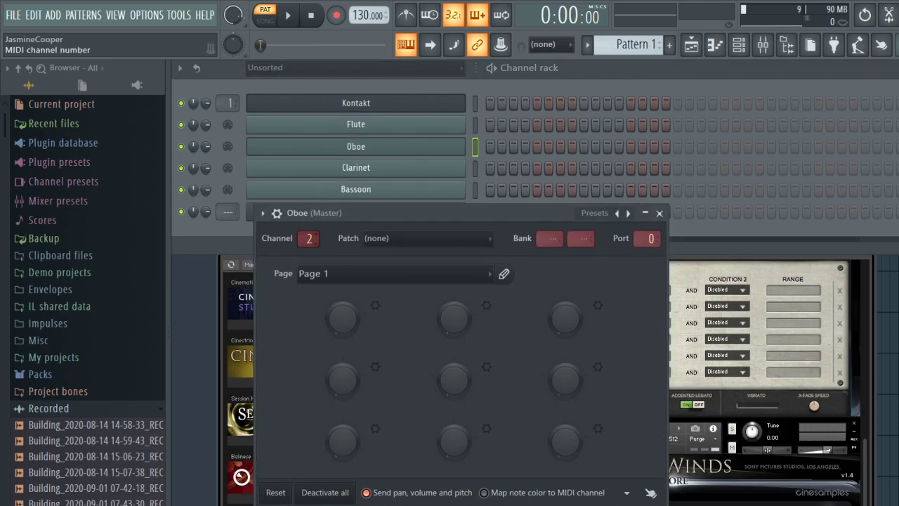
{"action": "left_click", "coordinate": [386, 172]}
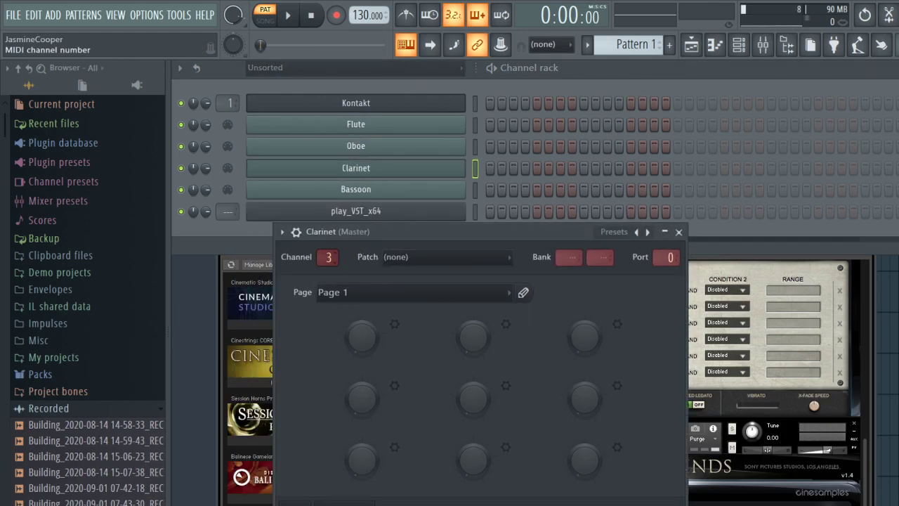
{"action": "left_click", "coordinate": [341, 189]}
{"action": "left_click_drag", "start_coordinate": [346, 276], "coordinate": [346, 270]}
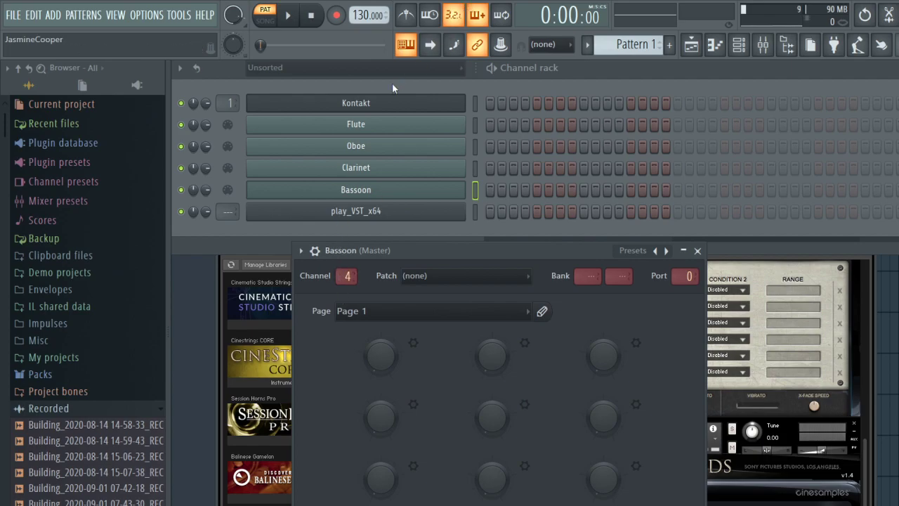
Reopen the play_VST_x64 instrument and set SVA KS Master to MIDI channel 6.
{"action": "left_click", "coordinate": [381, 211]}
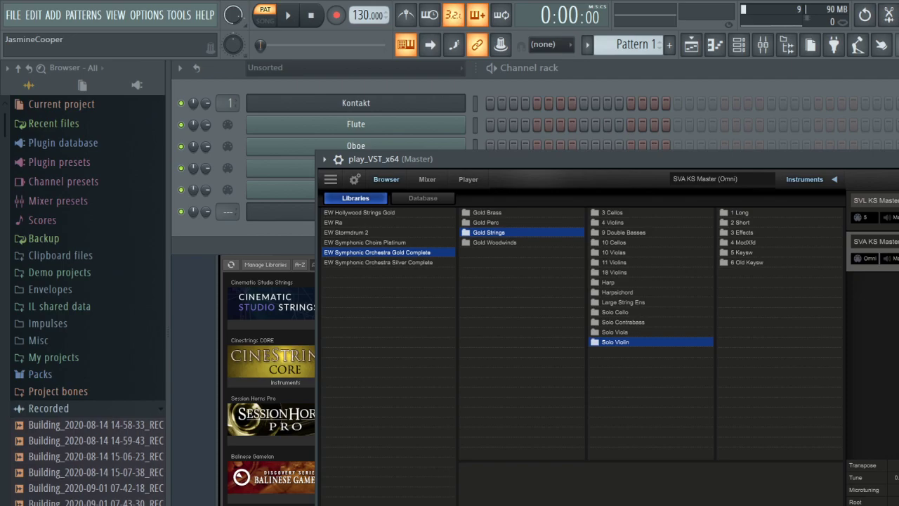
{"action": "left_click", "coordinate": [870, 259]}
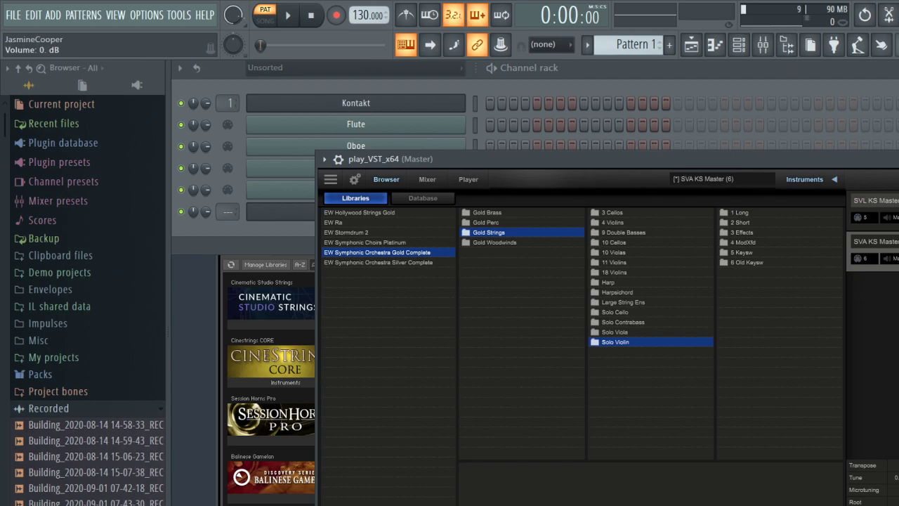
Load SVL KS Master from the Solo Violin's 5 Keysw folder as an additional instrument and set it to MIDI channel 7.
{"action": "left_click", "coordinate": [742, 252]}
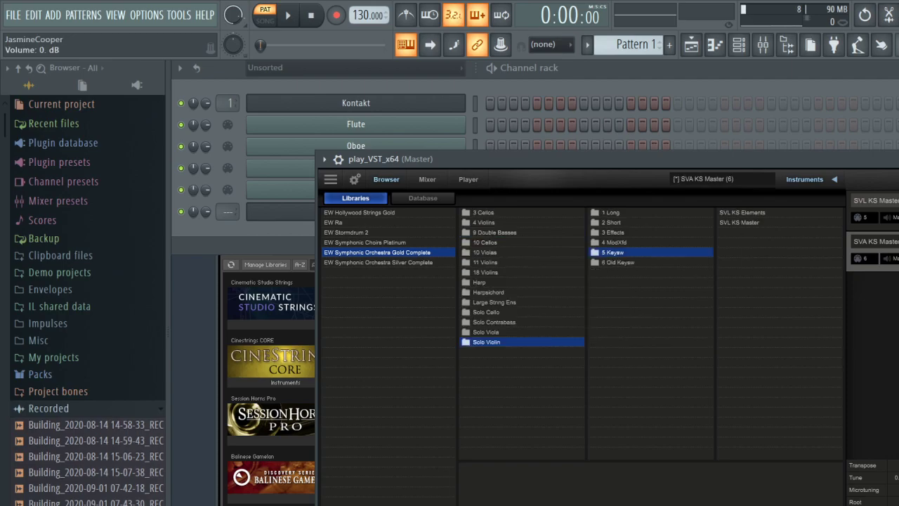
{"action": "left_click", "coordinate": [740, 222]}
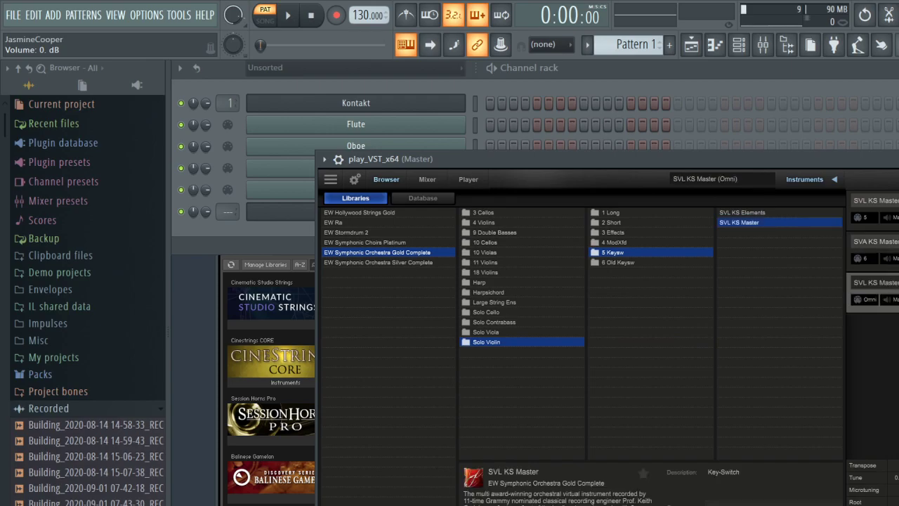
{"action": "left_click", "coordinate": [870, 301]}
Load SVC KS Master from the Solo Cello's 5 Keysw folder as an additional instrument in play_VST_x64.
{"action": "left_click", "coordinate": [486, 312]}
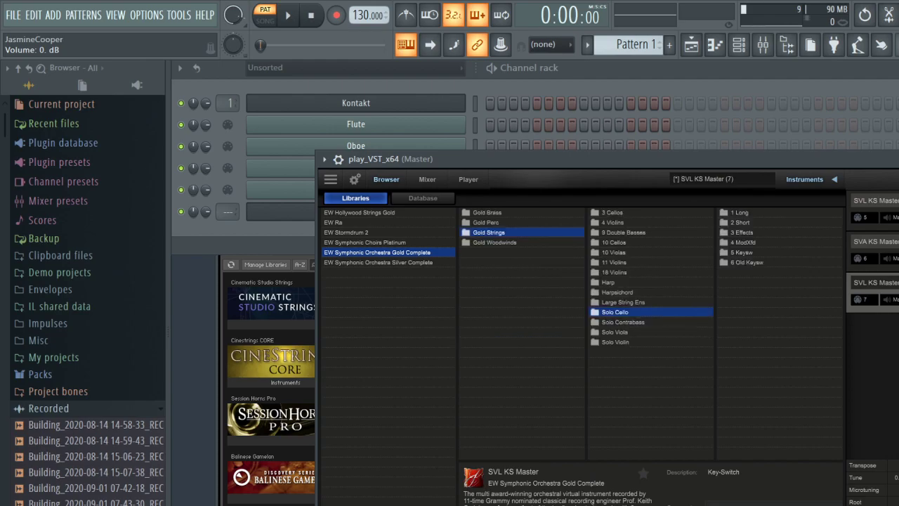
{"action": "left_click", "coordinate": [742, 252]}
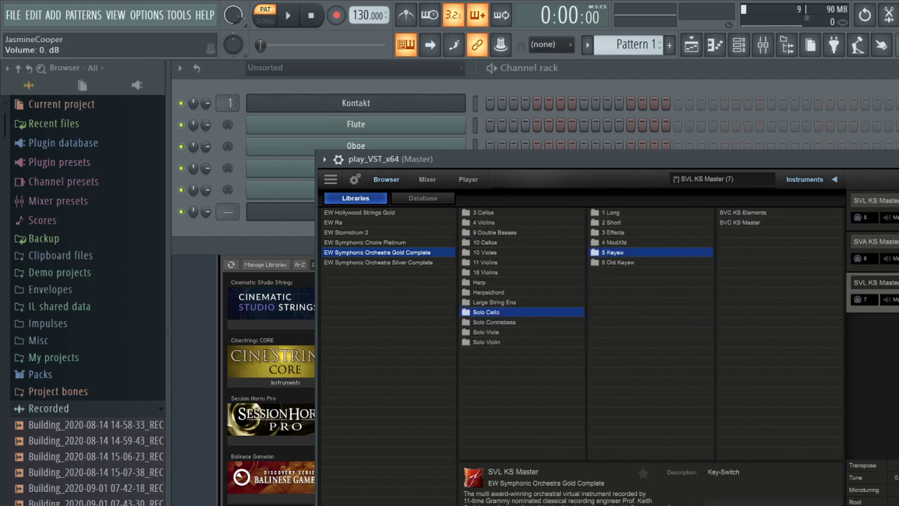
{"action": "left_click", "coordinate": [740, 223]}
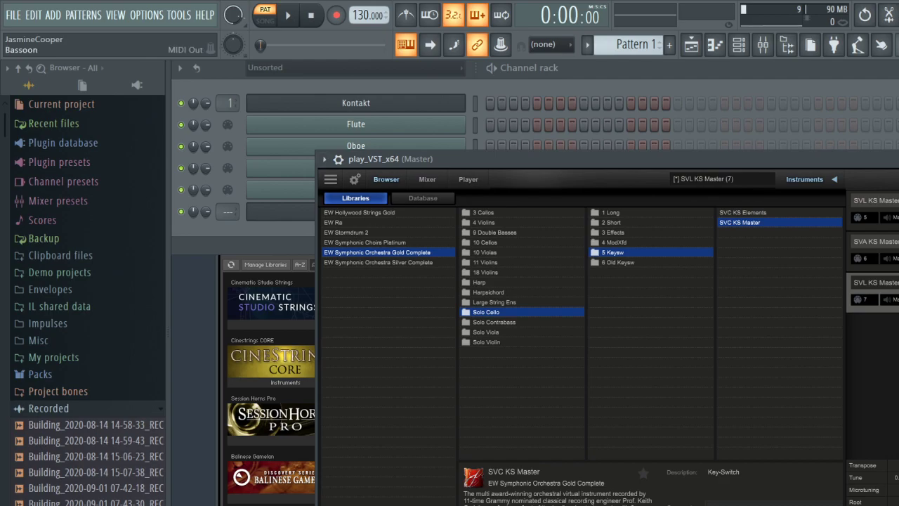
{"action": "left_click", "coordinate": [281, 235]}
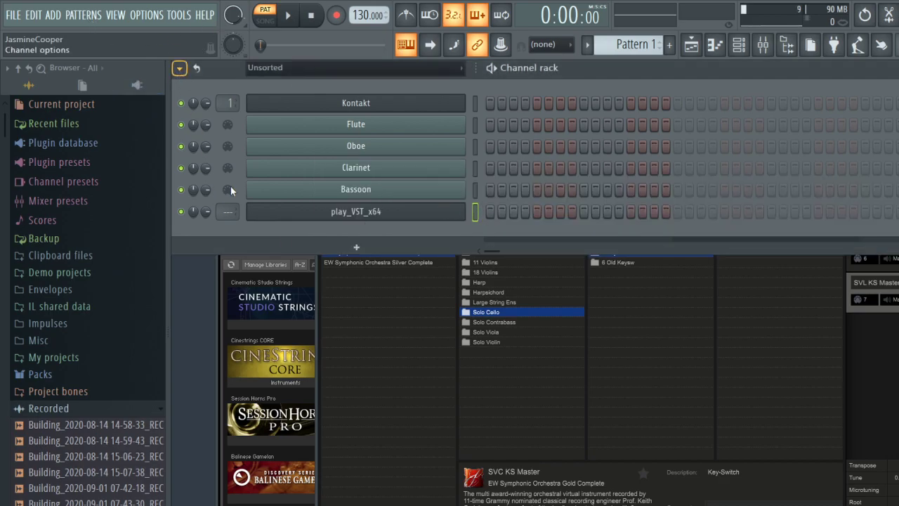
{"action": "key", "text": "Return"}
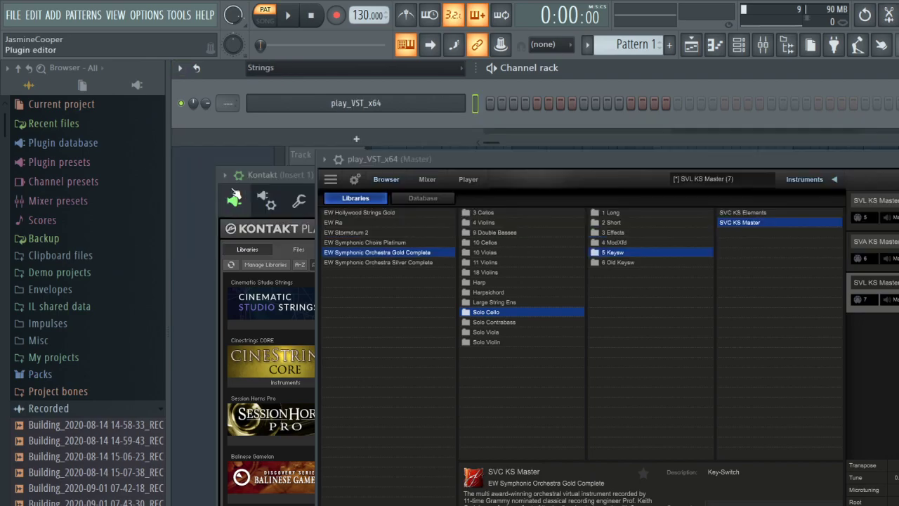
{"action": "left_click_drag", "start_coordinate": [92, 505], "coordinate": [387, 115]}
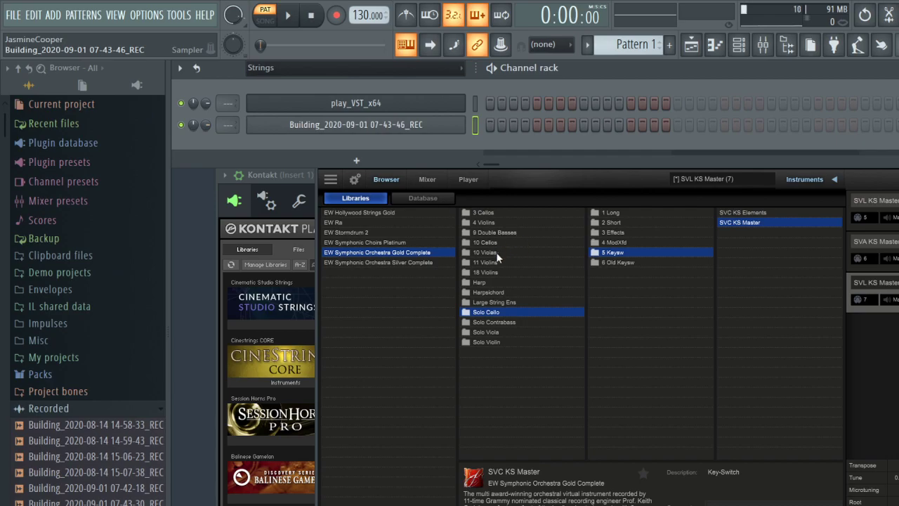
{"action": "key", "text": "alt+c"}
{"action": "key", "text": "alt+c"}
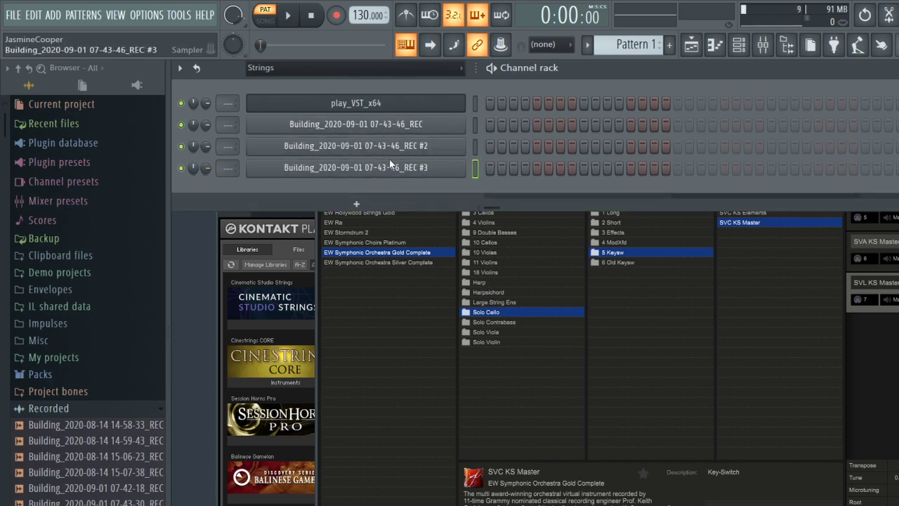
{"action": "key", "text": "alt+c"}
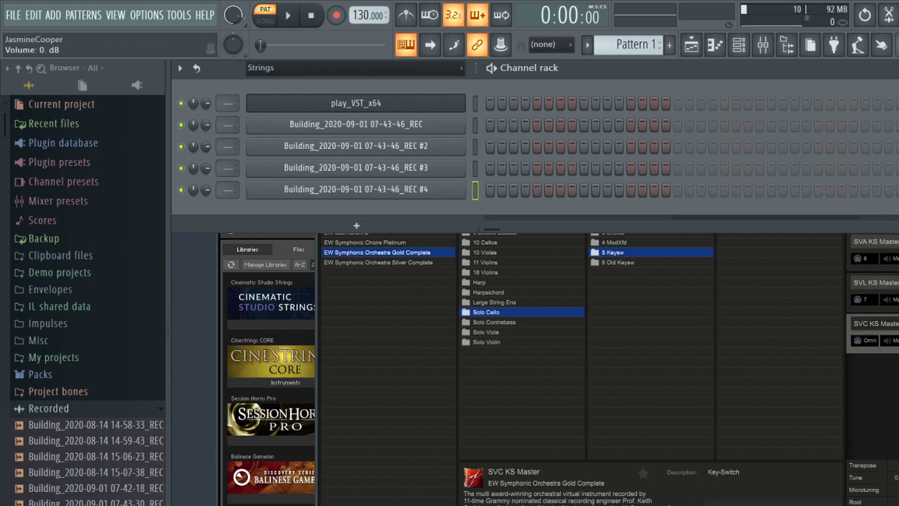
Set the MIDI output port of play_VST_x64 to 0 in its plugin settings.
{"action": "key", "text": "F6"}
{"action": "left_click", "coordinate": [324, 159]}
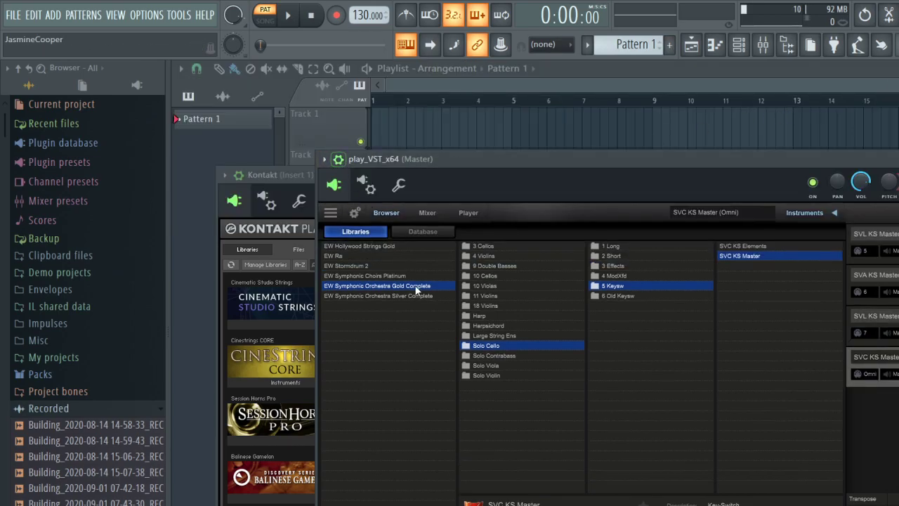
{"action": "left_click", "coordinate": [366, 184]}
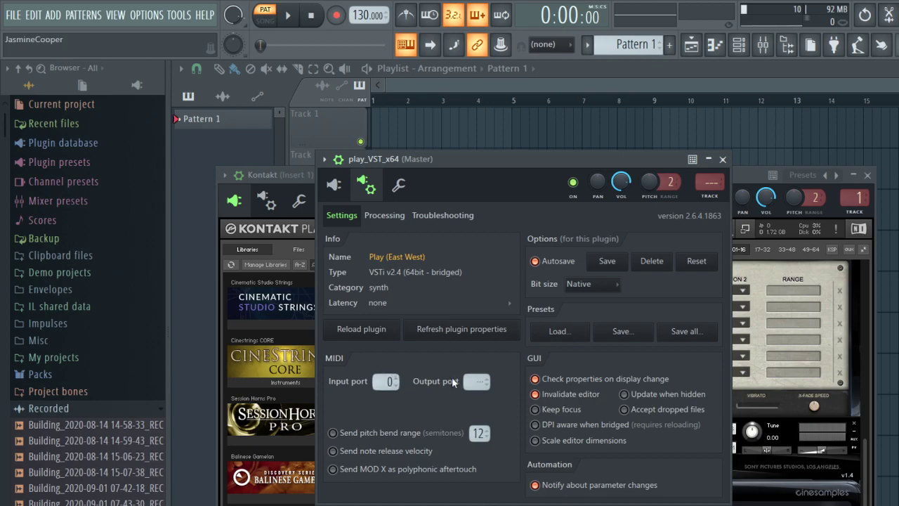
{"action": "scroll", "coordinate": [468, 381], "scroll_direction": "up", "scroll_amount": 1}
Replace the four sample channels in the Strings group with MIDI Out plugins.
{"action": "left_click", "coordinate": [738, 44]}
{"action": "left_click", "coordinate": [422, 125]}
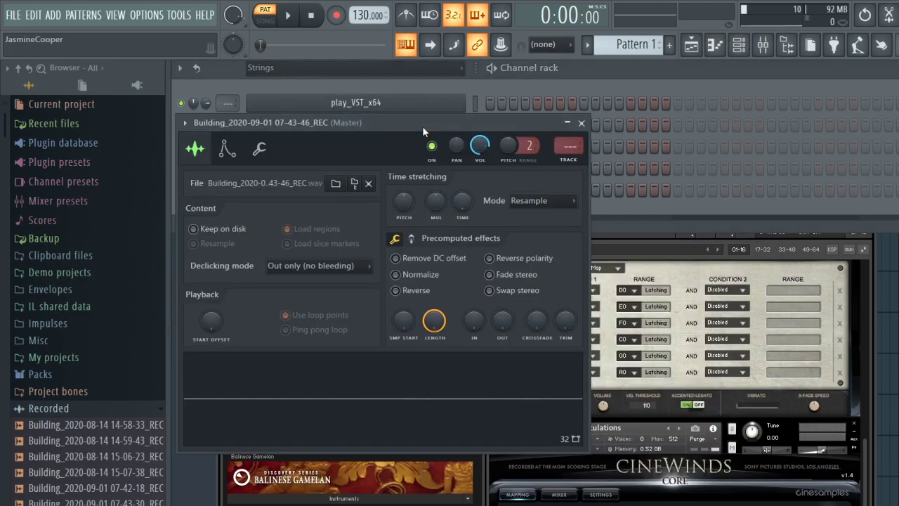
{"action": "left_click", "coordinate": [574, 71]}
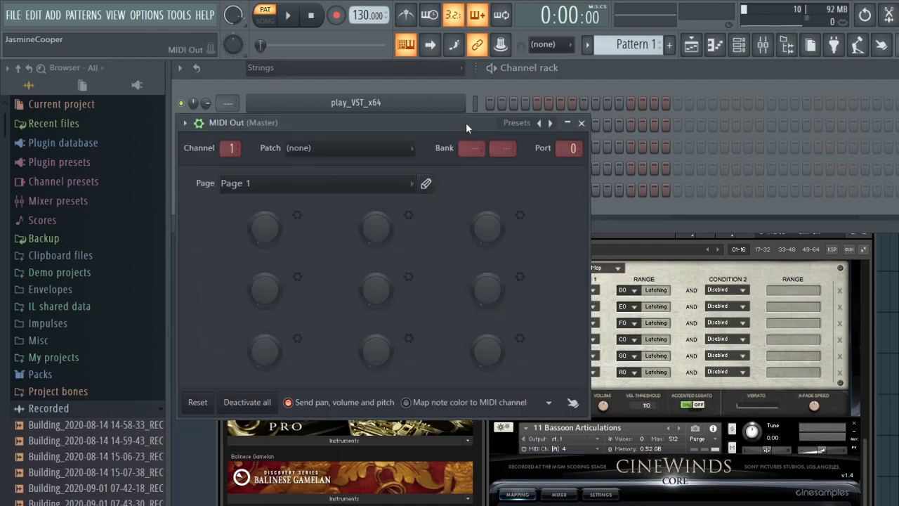
{"action": "left_click", "coordinate": [515, 79]}
{"action": "left_click", "coordinate": [357, 149]}
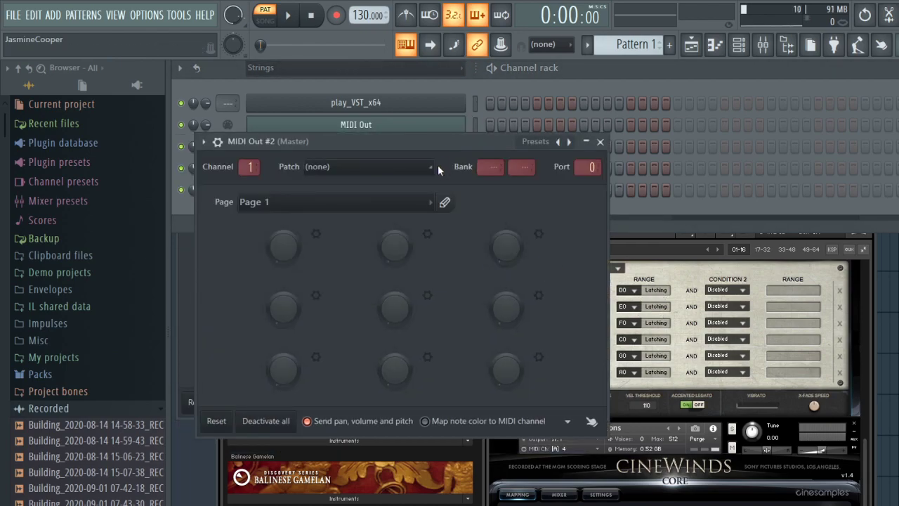
{"action": "left_click_drag", "start_coordinate": [437, 142], "coordinate": [436, 387]}
{"action": "left_click", "coordinate": [396, 169]}
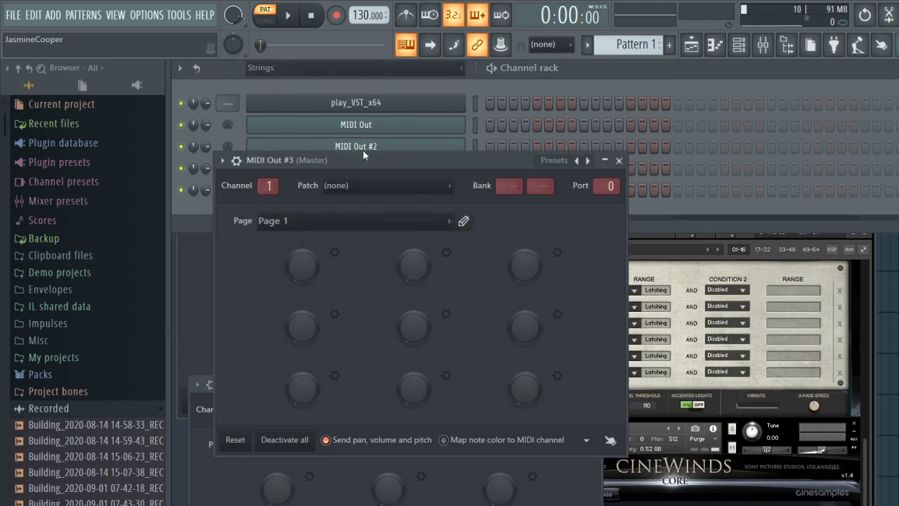
{"action": "left_click_drag", "start_coordinate": [380, 163], "coordinate": [495, 399]}
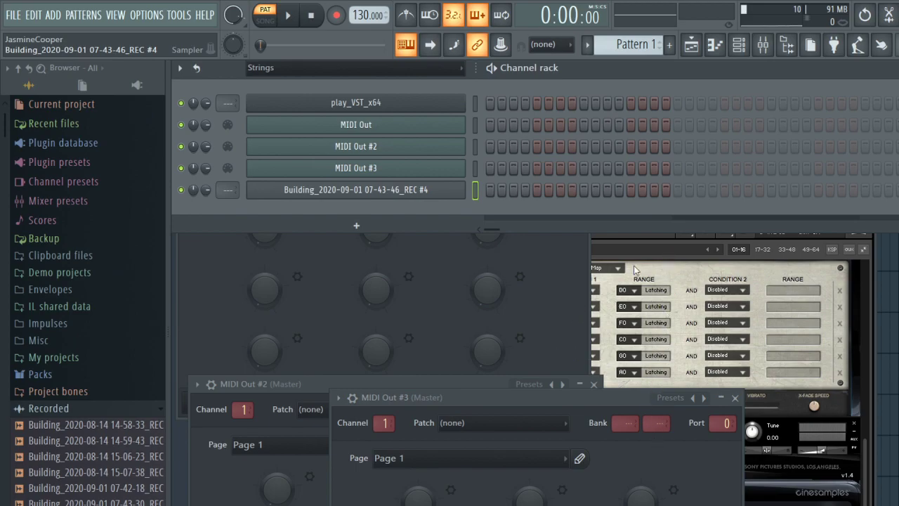
Set MIDI Out to MIDI channel 5 and MIDI Out #2 to 6, and raise the channel numbers of MIDI Out #3 and #4.
{"action": "left_click", "coordinate": [356, 124]}
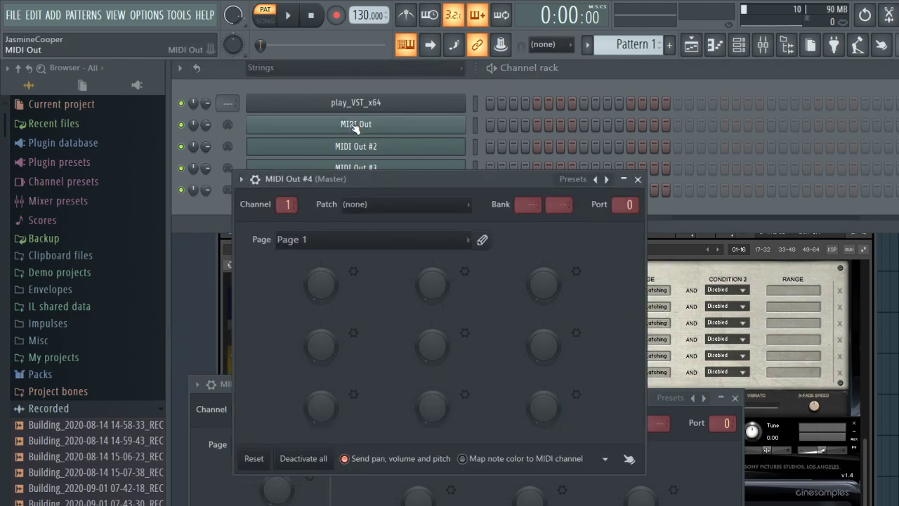
{"action": "left_click_drag", "start_coordinate": [224, 148], "coordinate": [223, 137]}
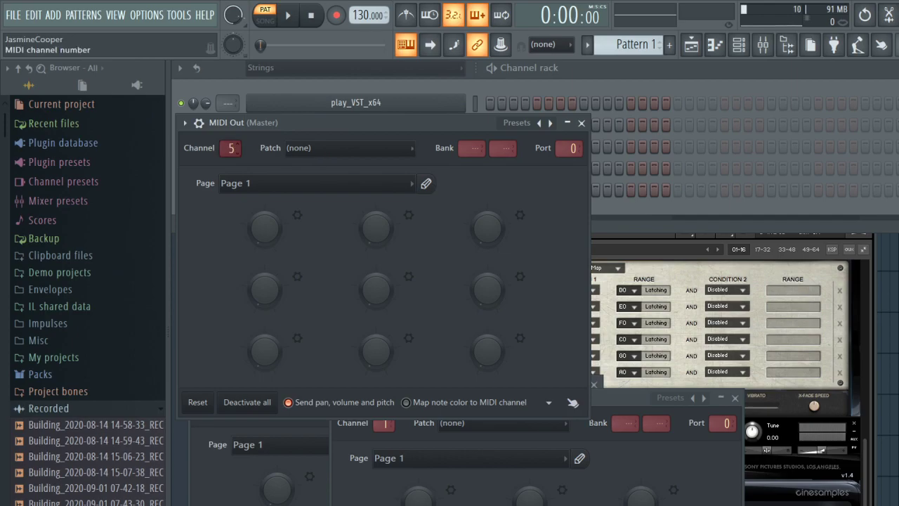
{"action": "left_click", "coordinate": [787, 78]}
{"action": "left_click", "coordinate": [357, 146]}
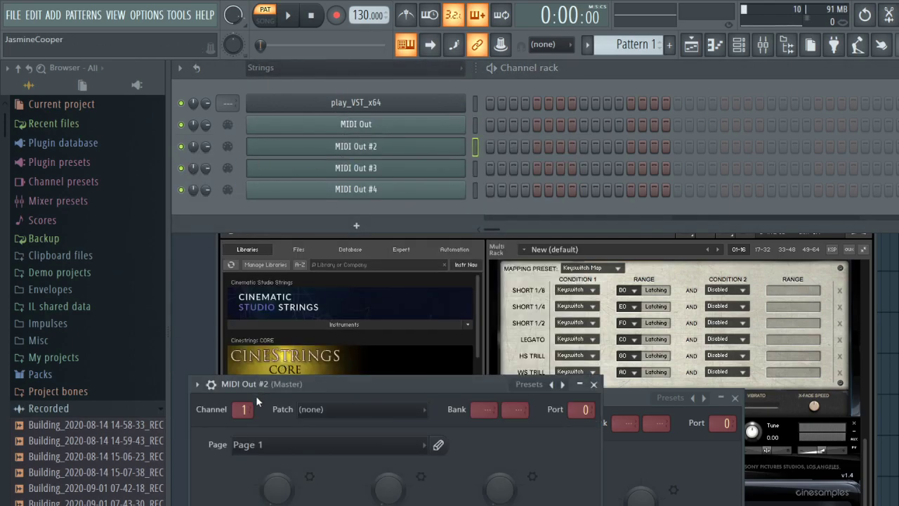
{"action": "mouse_move", "coordinate": [241, 411]}
{"action": "left_mouse_down"}
{"action": "mouse_move", "coordinate": [240, 400]}
{"action": "mouse_move", "coordinate": [241, 409]}
{"action": "left_mouse_up"}
{"action": "left_click", "coordinate": [352, 168]}
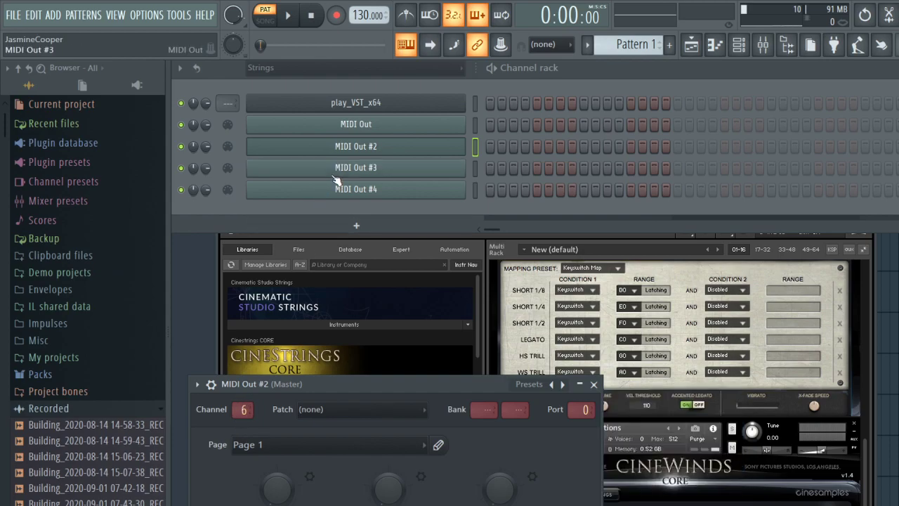
{"action": "left_click_drag", "start_coordinate": [385, 422], "coordinate": [384, 407]}
{"action": "left_click", "coordinate": [345, 196]}
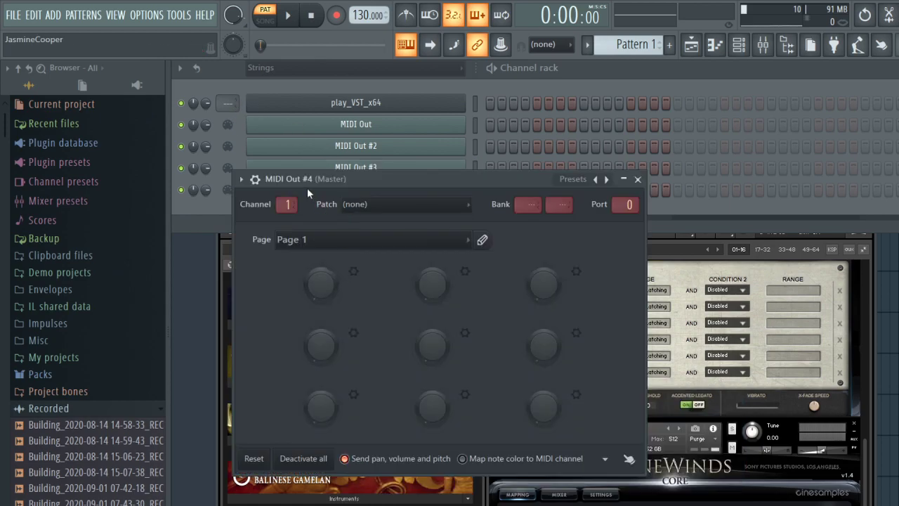
{"action": "left_click_drag", "start_coordinate": [285, 208], "coordinate": [285, 198]}
Display the Unsorted channel group, audition the Flute channel and open the Kontakt instrument to view its flute articulations.
{"action": "left_click", "coordinate": [691, 44]}
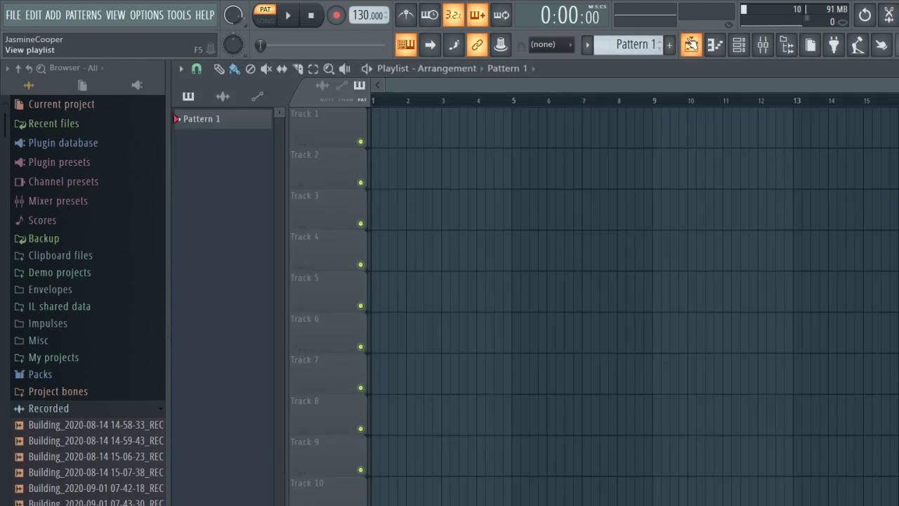
{"action": "left_click", "coordinate": [738, 44]}
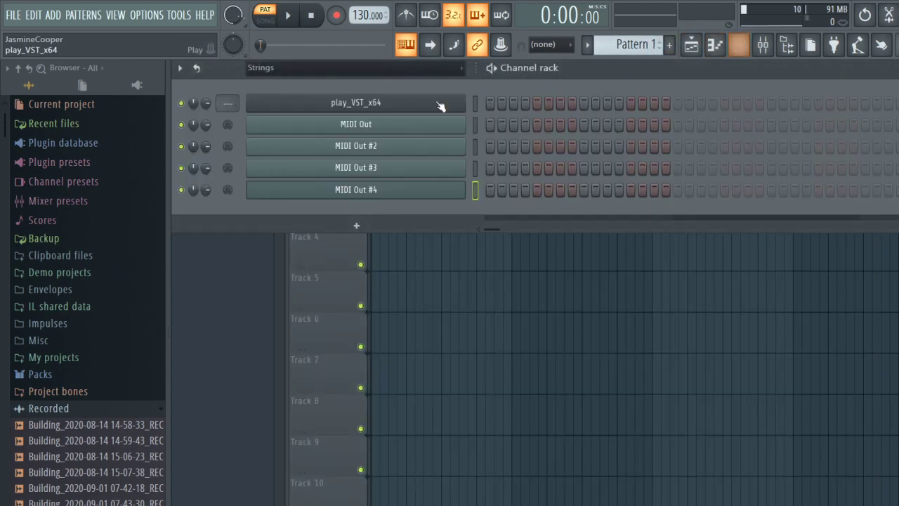
{"action": "left_click", "coordinate": [319, 109]}
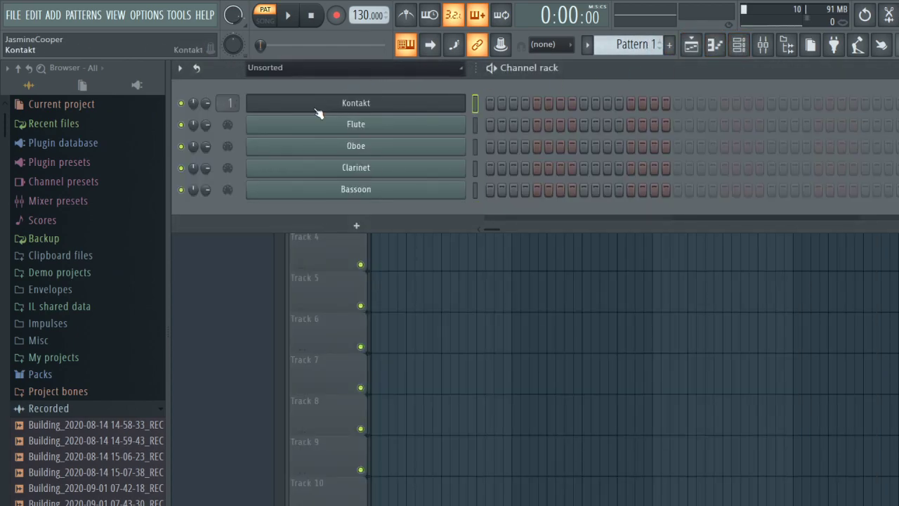
{"action": "left_click", "coordinate": [476, 127]}
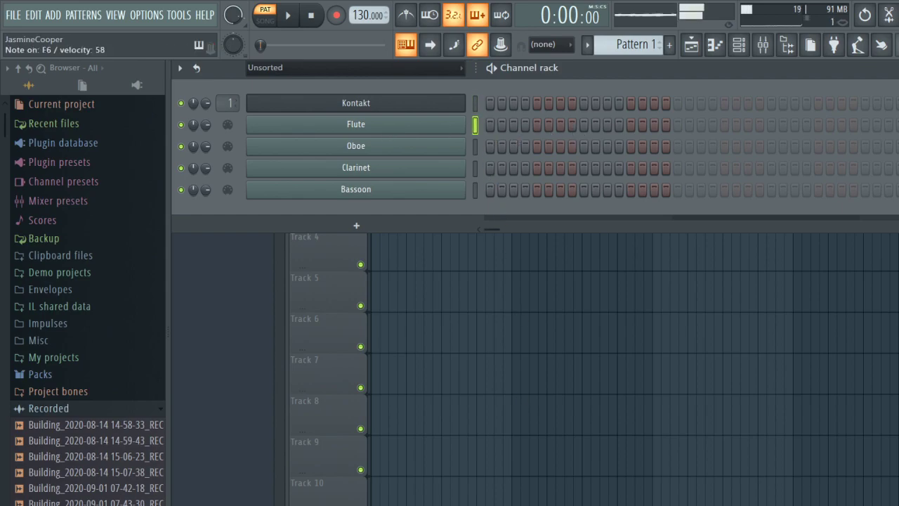
{"action": "left_click", "coordinate": [326, 104]}
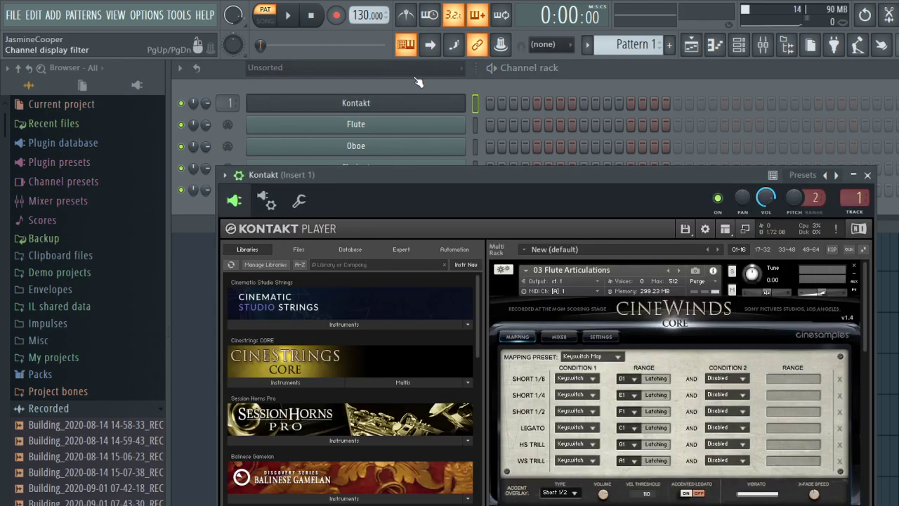
Display the Strings channel group and review the solo string instruments loaded in play_VST_x64.
{"action": "left_click", "coordinate": [464, 70]}
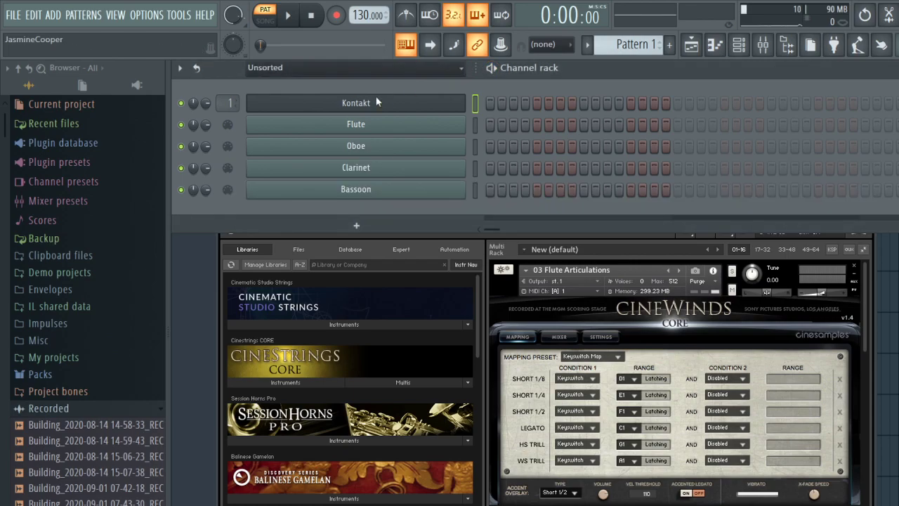
{"action": "key", "text": "Page_Down"}
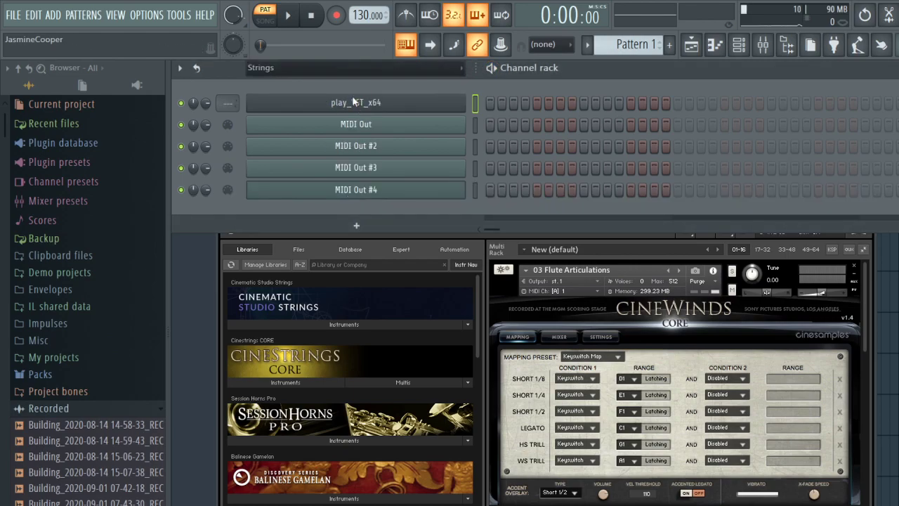
{"action": "left_click", "coordinate": [357, 102]}
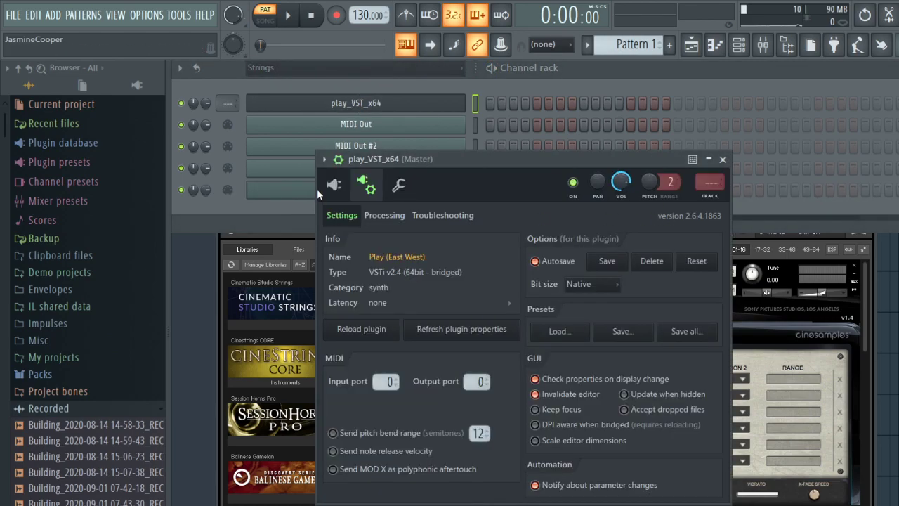
{"action": "left_click", "coordinate": [335, 187]}
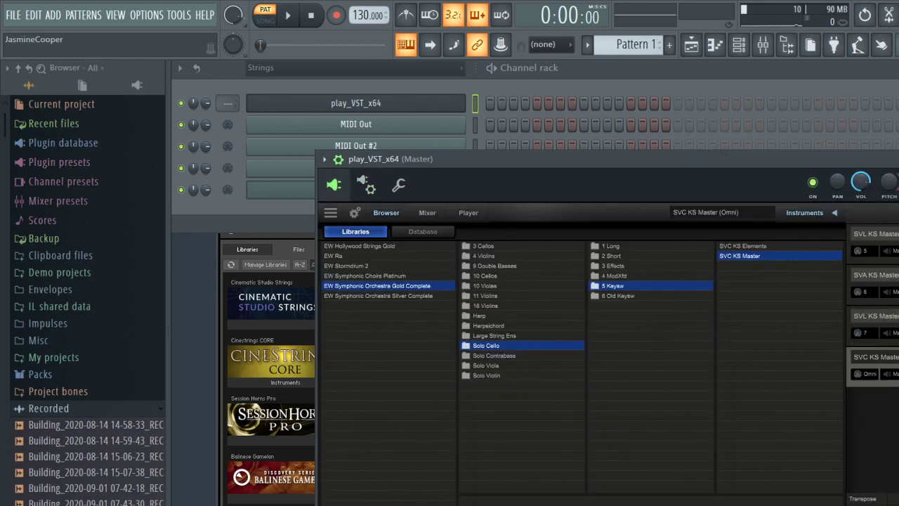
{"action": "left_click", "coordinate": [691, 44]}
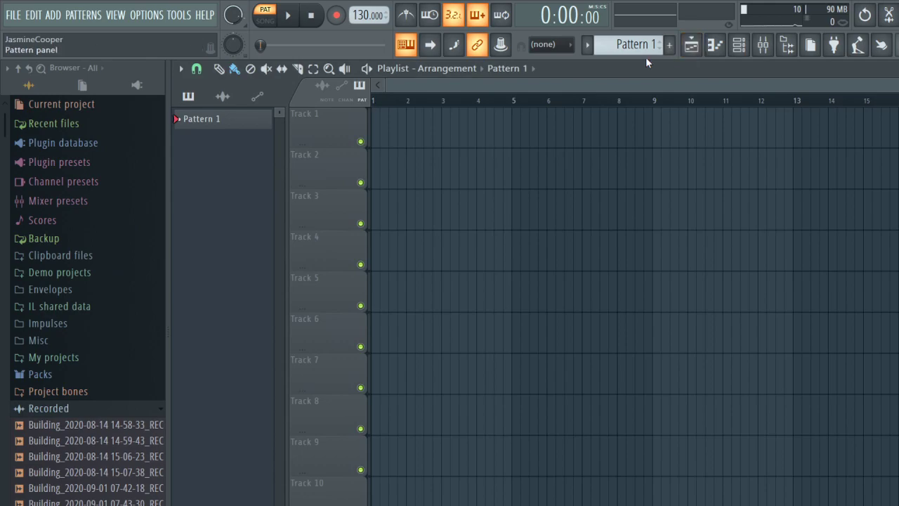
Return to the Unsorted channel group, select the Flute channel and start recording a performance into Pattern 1.
{"action": "left_click", "coordinate": [739, 44]}
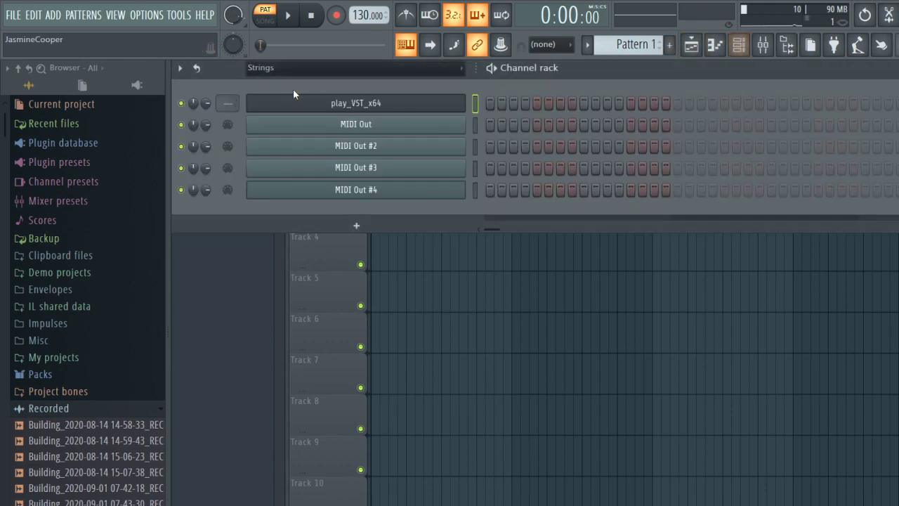
{"action": "left_click", "coordinate": [296, 67]}
{"action": "left_click", "coordinate": [311, 112]}
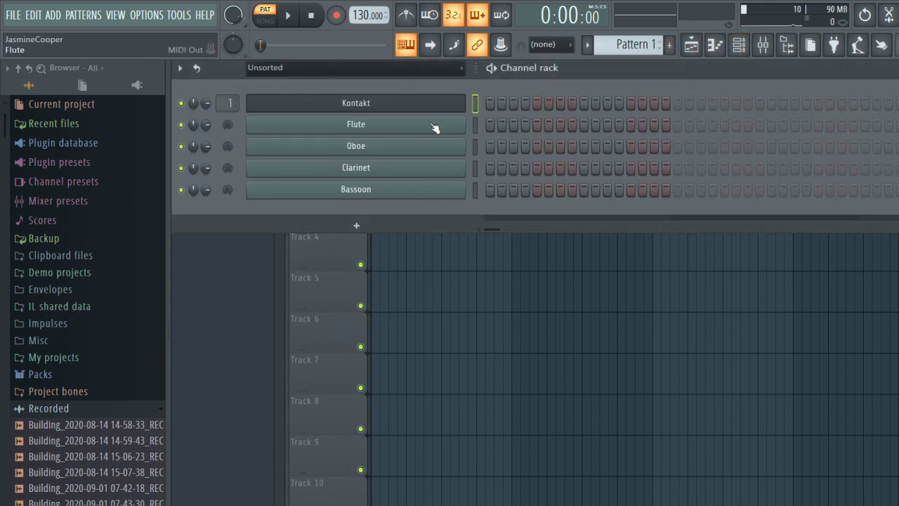
{"action": "left_click", "coordinate": [475, 124]}
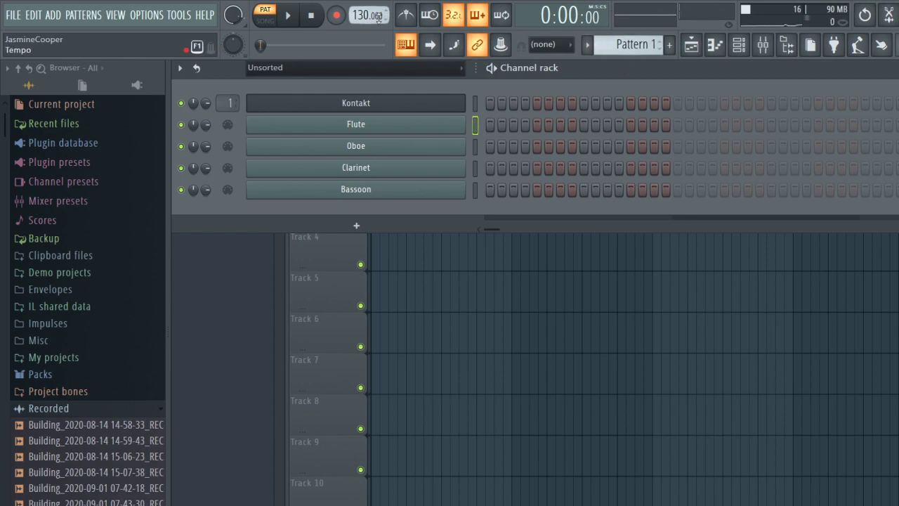
{"action": "left_click", "coordinate": [336, 15]}
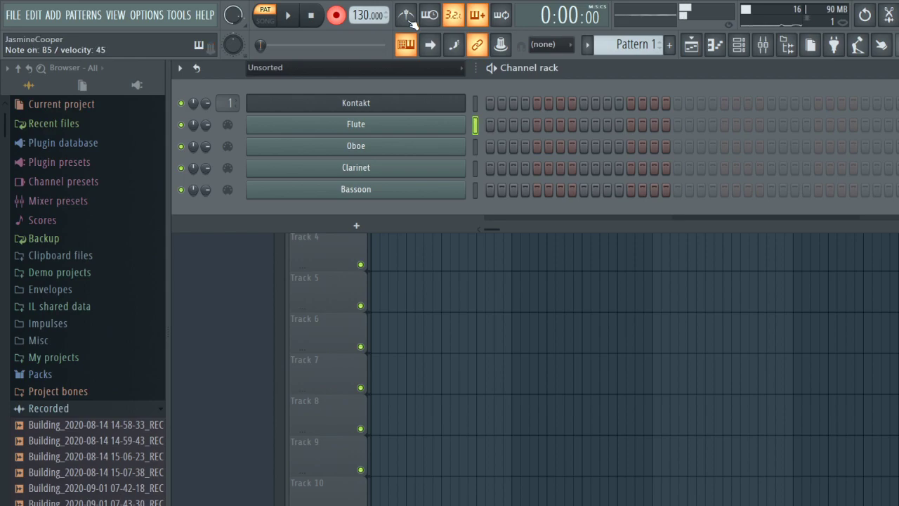
{"action": "key", "text": "space"}
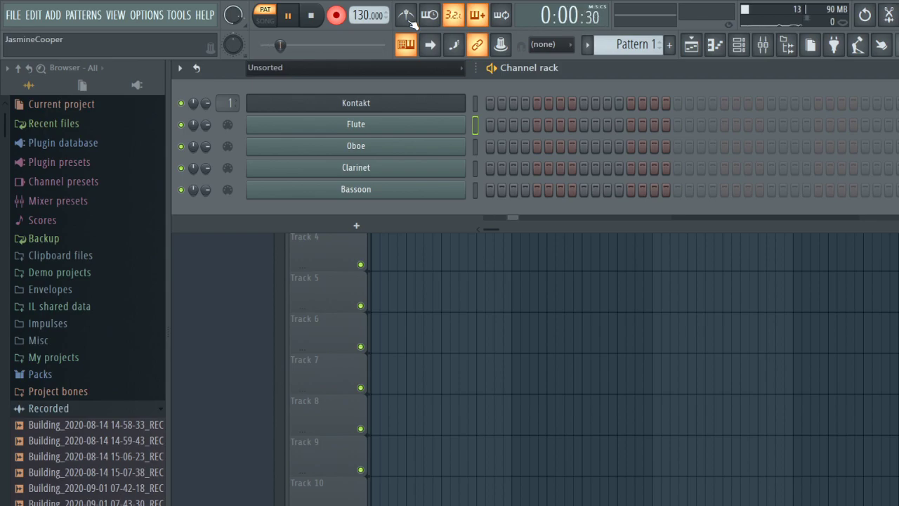
Stop the current take and record a new flute performance into Pattern 1.
{"action": "key", "text": "space"}
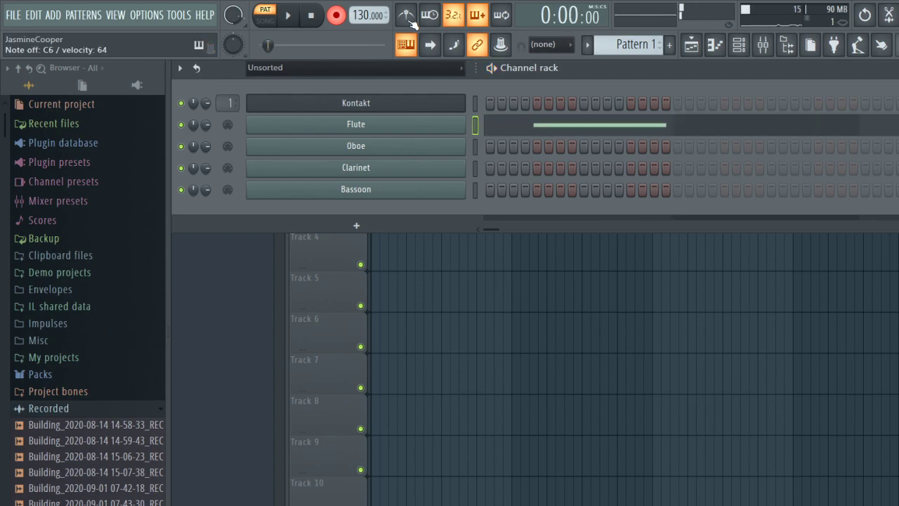
{"action": "key", "text": "space"}
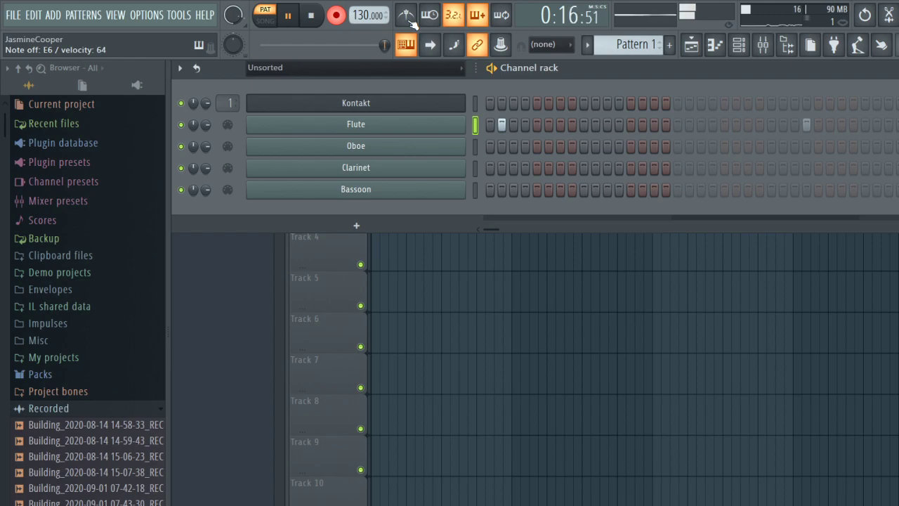
{"action": "key", "text": "space"}
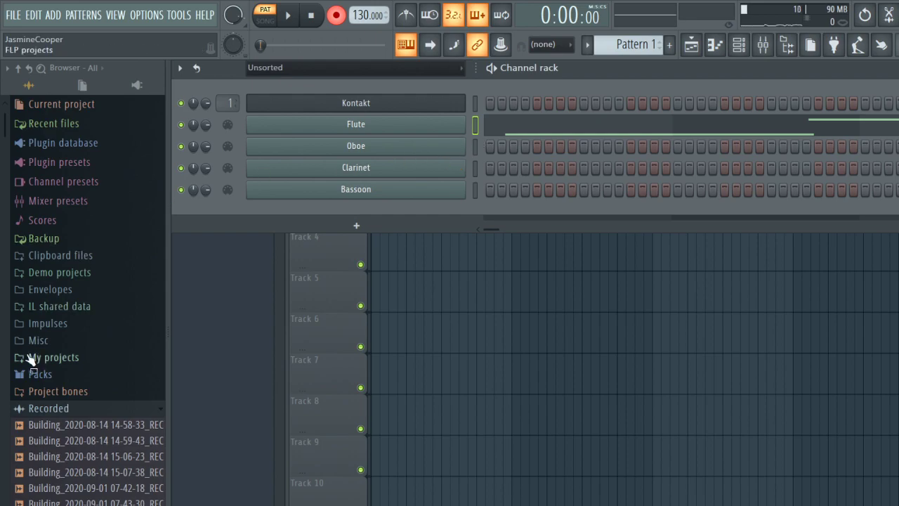
{"action": "scroll", "coordinate": [162, 394], "scroll_direction": "down", "scroll_amount": 10}
{"action": "scroll", "coordinate": [162, 365], "scroll_direction": "up", "scroll_amount": 10}
{"action": "left_click_drag", "start_coordinate": [141, 346], "coordinate": [368, 204]}
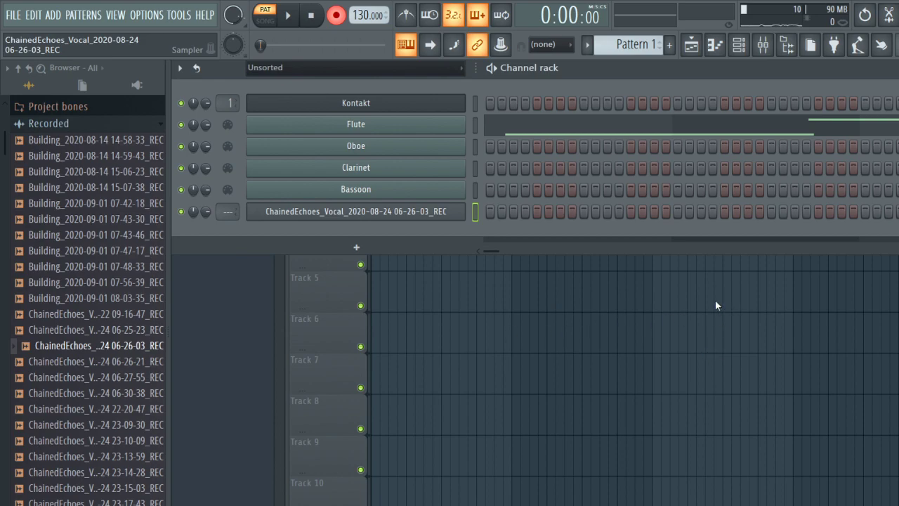
{"action": "left_click", "coordinate": [578, 92]}
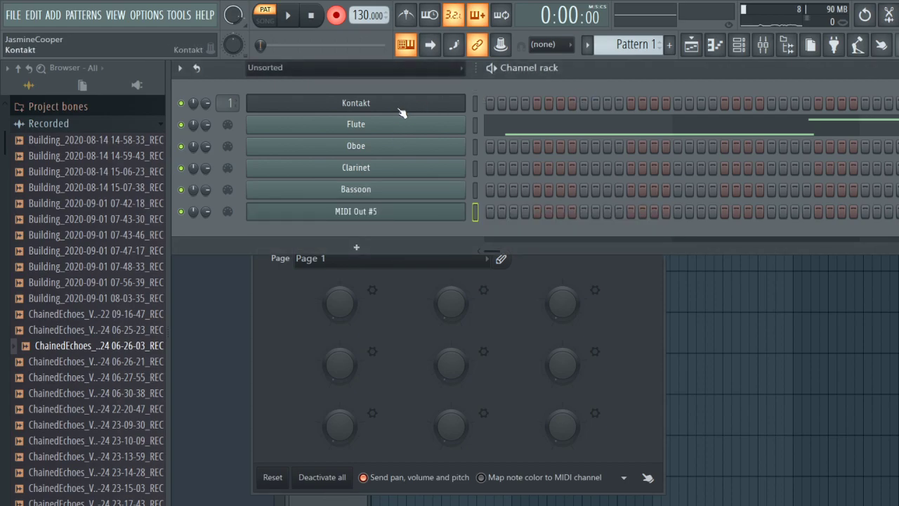
View the flute articulations in the Kontakt instrument and enable the metronome.
{"action": "left_click", "coordinate": [385, 106]}
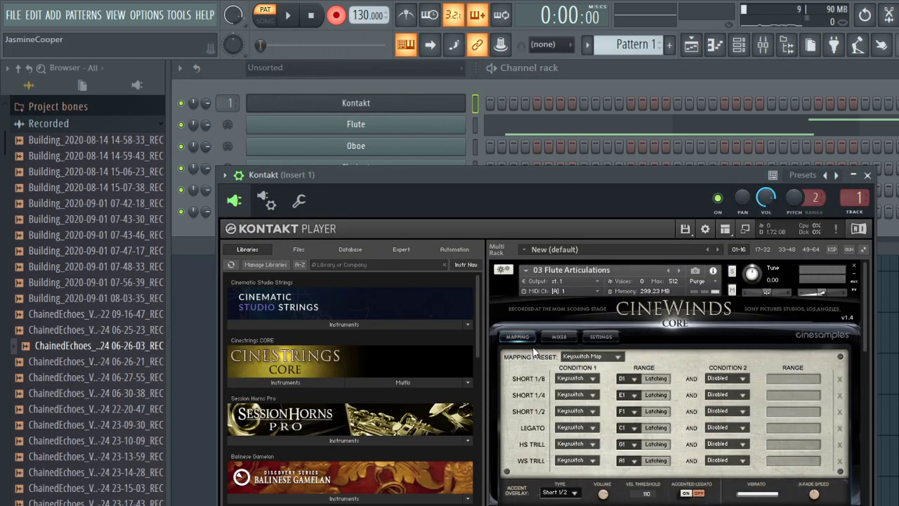
{"action": "left_click", "coordinate": [656, 72]}
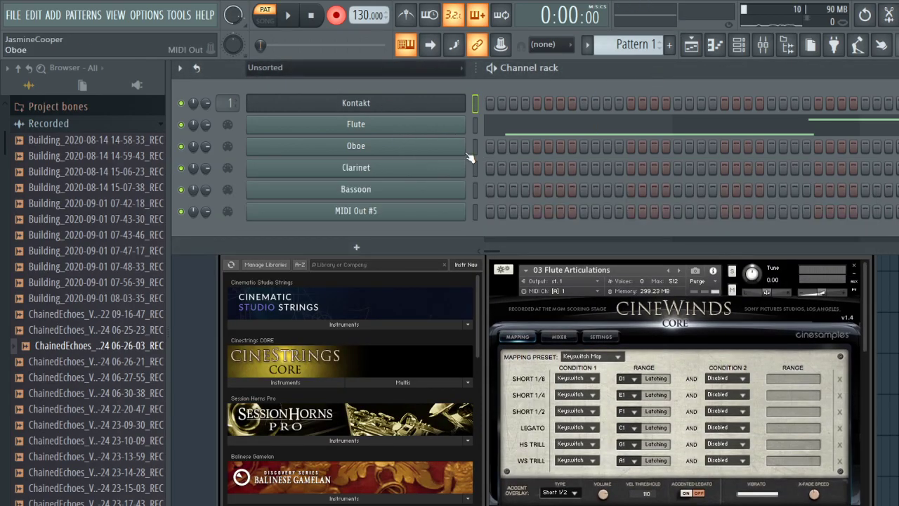
{"action": "left_click", "coordinate": [405, 18]}
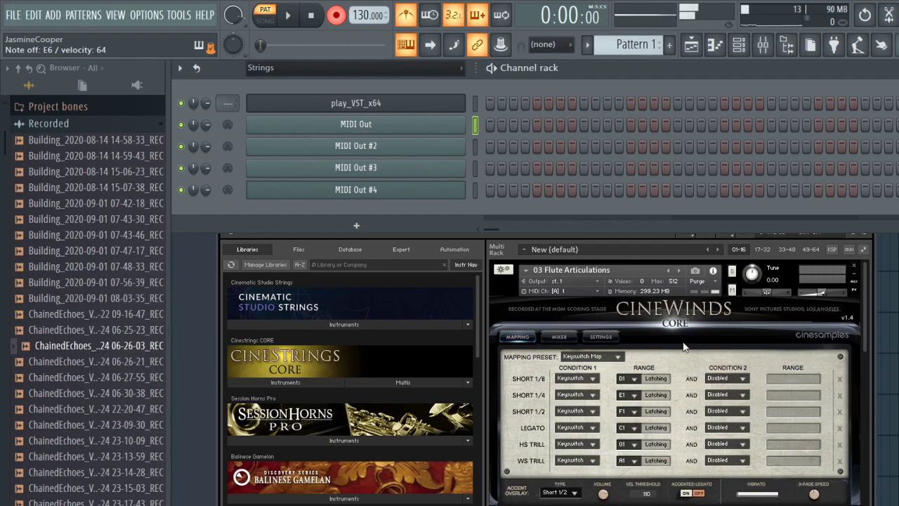
Place a Pattern 1 clip in the playlist at bar 1 of Track 1.
{"action": "left_click", "coordinate": [691, 45]}
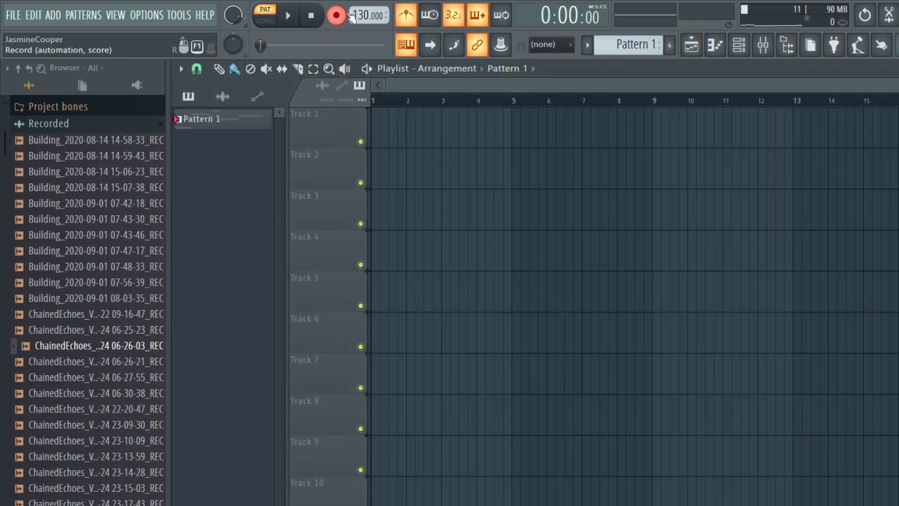
{"action": "left_click", "coordinate": [219, 68]}
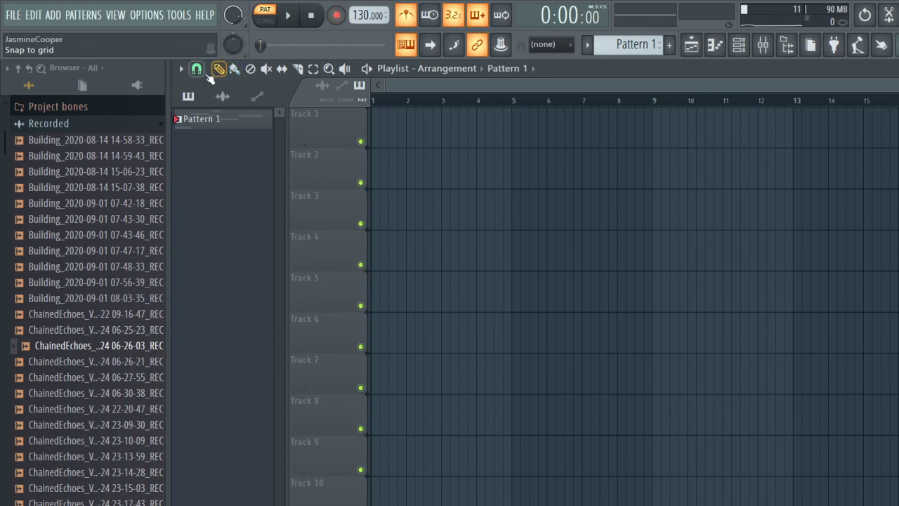
{"action": "left_click", "coordinate": [459, 133]}
{"action": "left_click_drag", "start_coordinate": [489, 135], "coordinate": [411, 134]}
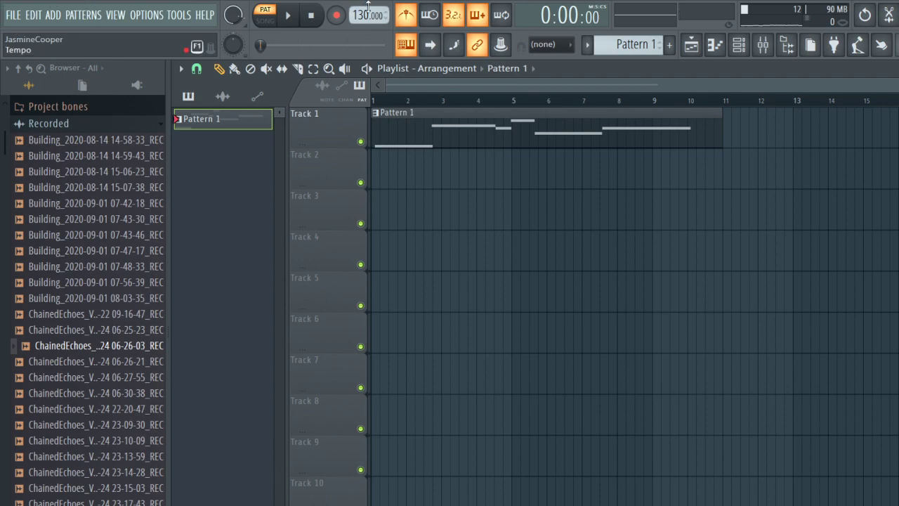
Arm recording, abort the take during the precount and disable the metronome.
{"action": "left_click", "coordinate": [336, 15]}
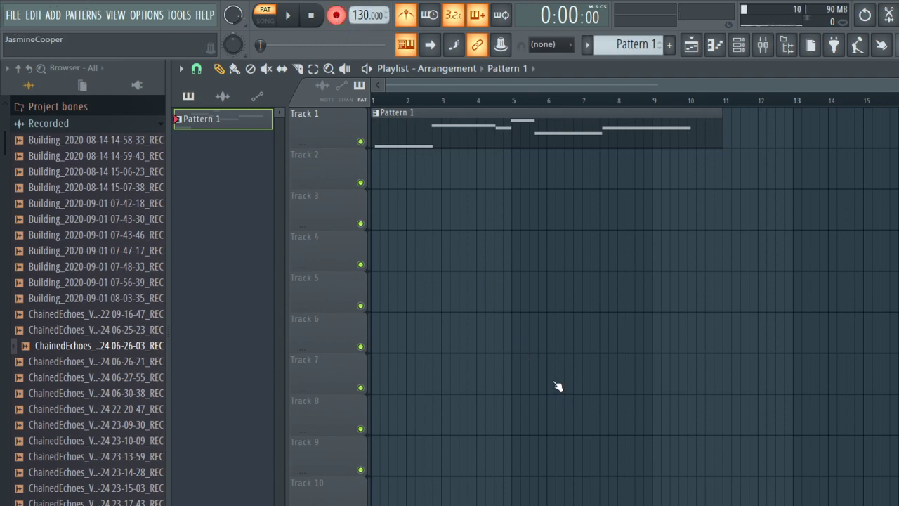
{"action": "key", "text": "space"}
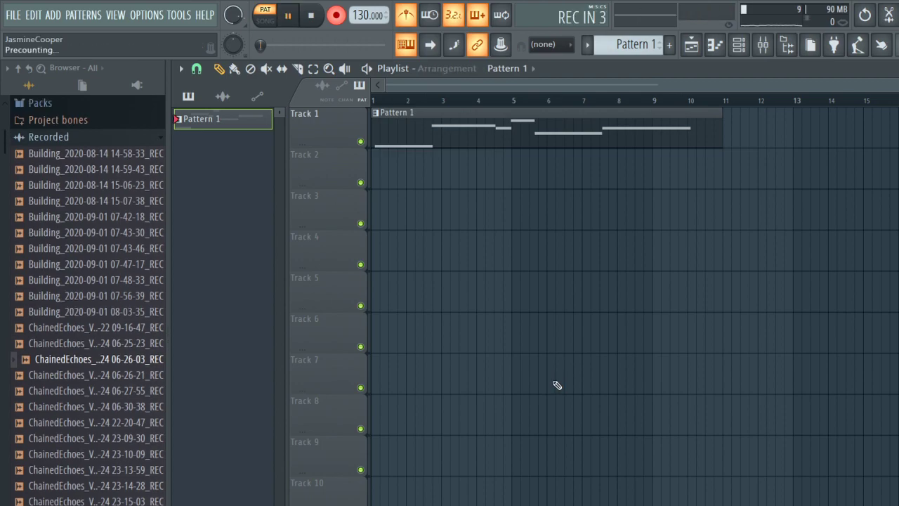
{"action": "key", "text": "space"}
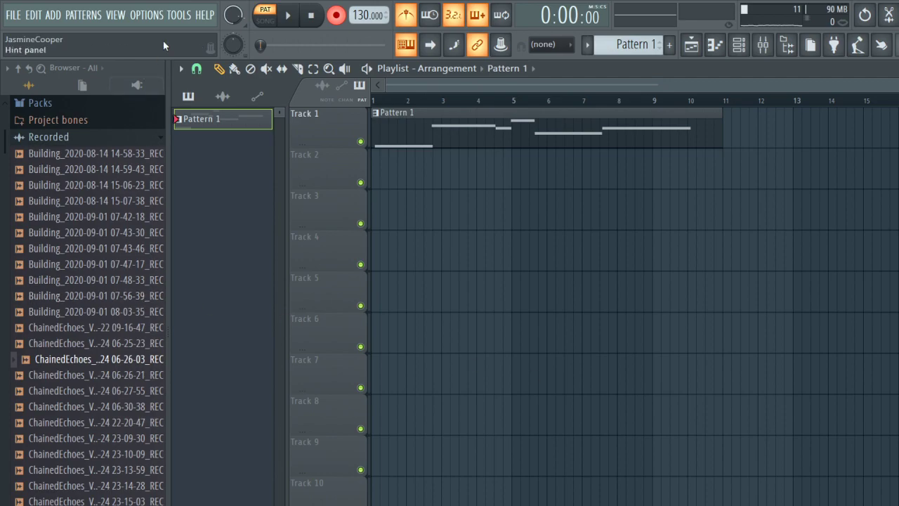
{"action": "left_click", "coordinate": [406, 15]}
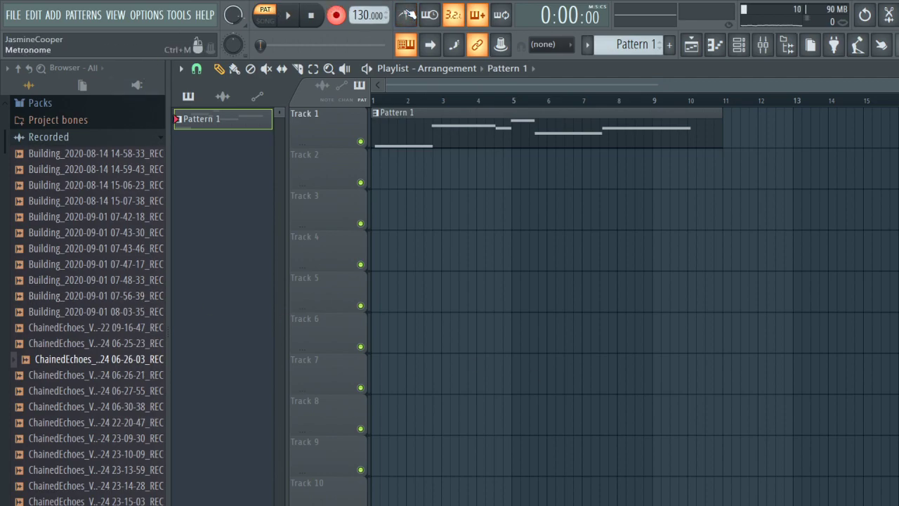
Record a string chord performance on MIDI Out into Pattern 1, switching from pattern to song mode.
{"action": "key", "text": "space"}
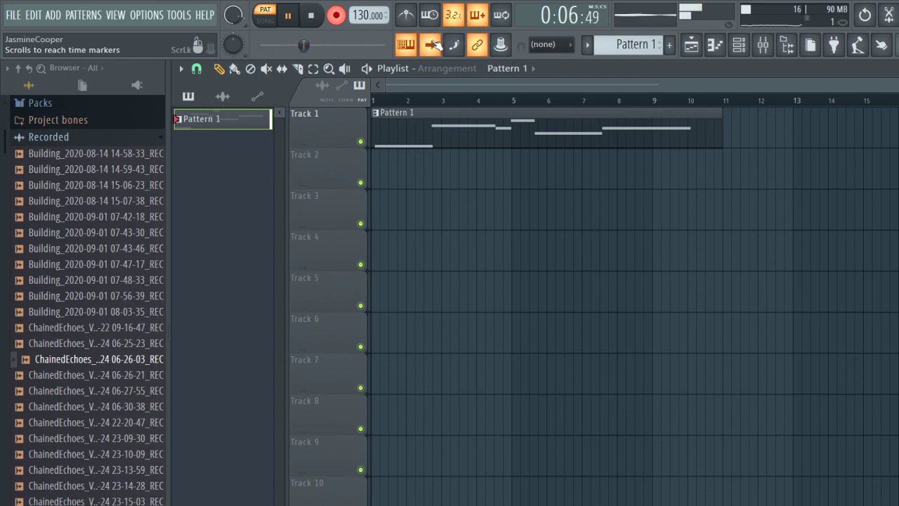
{"action": "key", "text": "space"}
{"action": "left_click_drag", "start_coordinate": [396, 102], "coordinate": [207, 103]}
{"action": "key", "text": "space"}
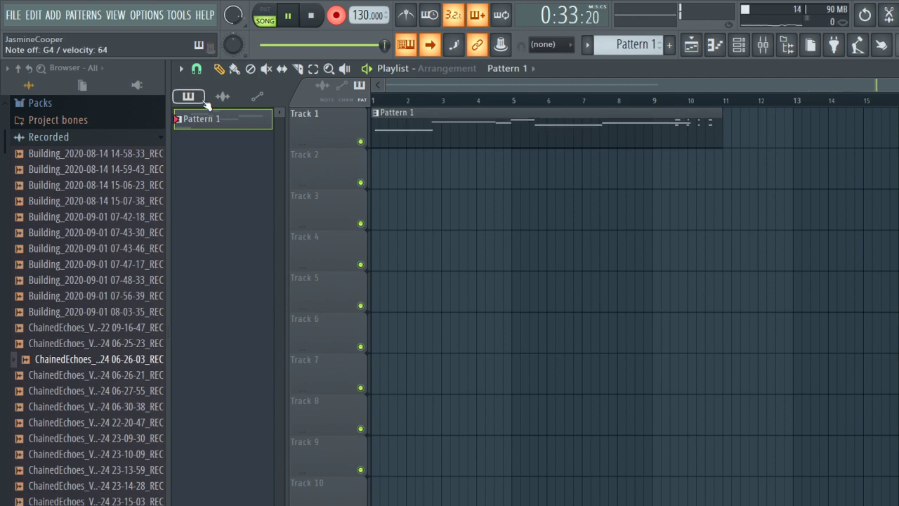
{"action": "key", "text": "space"}
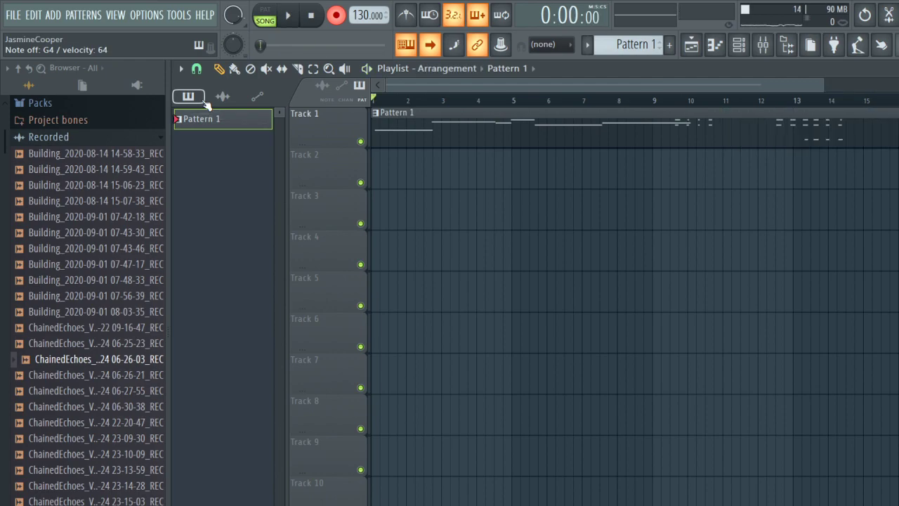
Open Pattern 1 in the piano roll and switch its target channel from Flute to MIDI Out.
{"action": "double_click", "coordinate": [852, 139]}
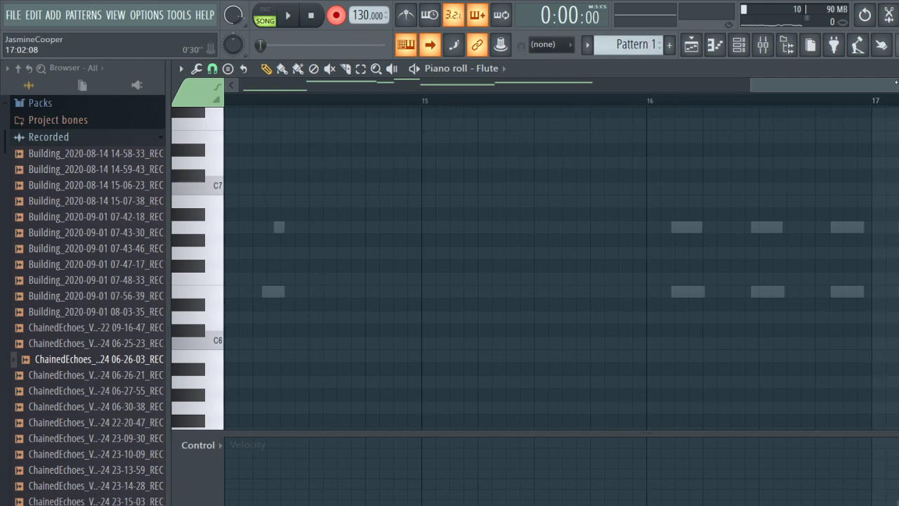
{"action": "scroll", "coordinate": [453, 307], "scroll_direction": "up", "scroll_amount": 4}
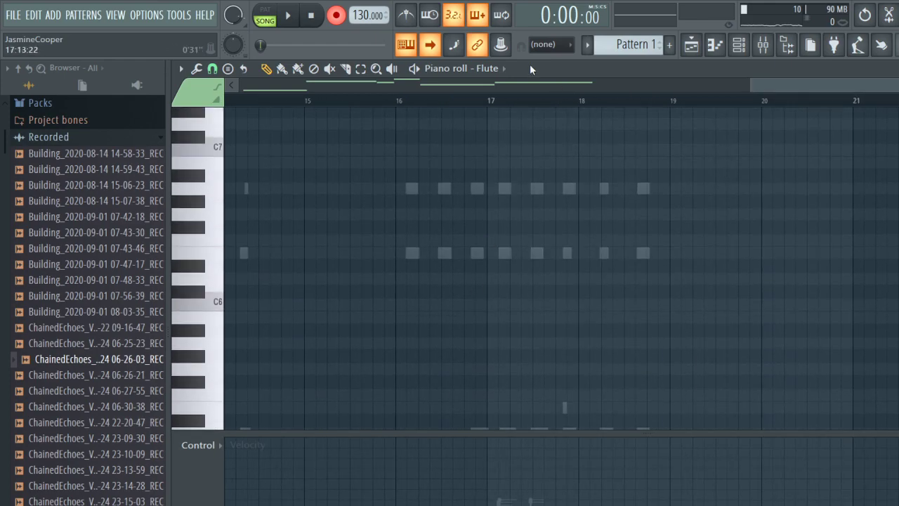
{"action": "left_click", "coordinate": [494, 70]}
{"action": "left_click", "coordinate": [506, 104]}
{"action": "scroll", "coordinate": [538, 256], "scroll_direction": "down", "scroll_amount": 3}
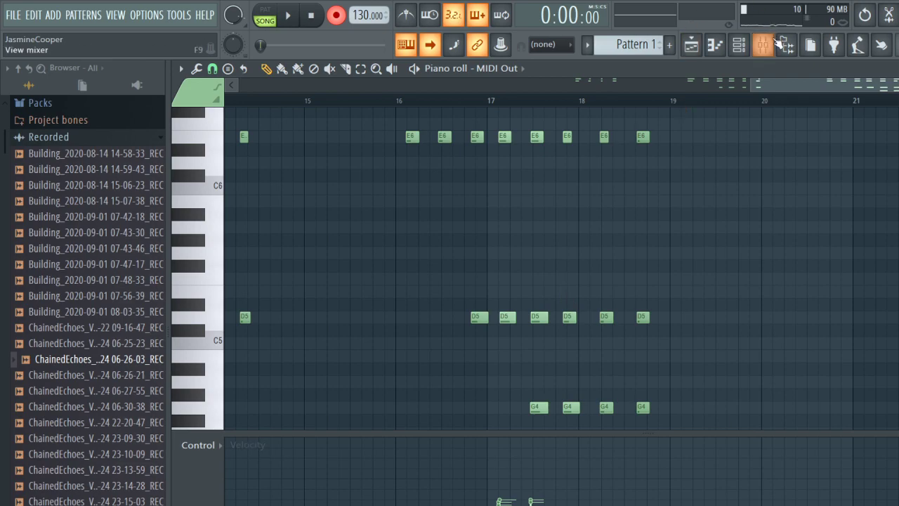
Copy the MIDI Out notes into the MIDI Out #2, MIDI Out #3 and MIDI Out #4 channels.
{"action": "left_click", "coordinate": [738, 45]}
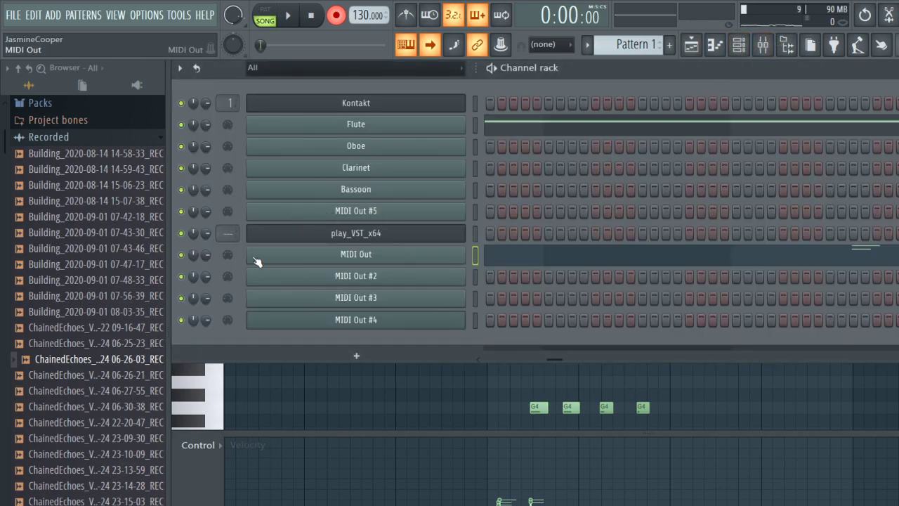
{"action": "key", "text": "ctrl+v"}
{"action": "key", "text": "Down"}
{"action": "key", "text": "ctrl+v"}
{"action": "key", "text": "Down"}
{"action": "key", "text": "ctrl+v"}
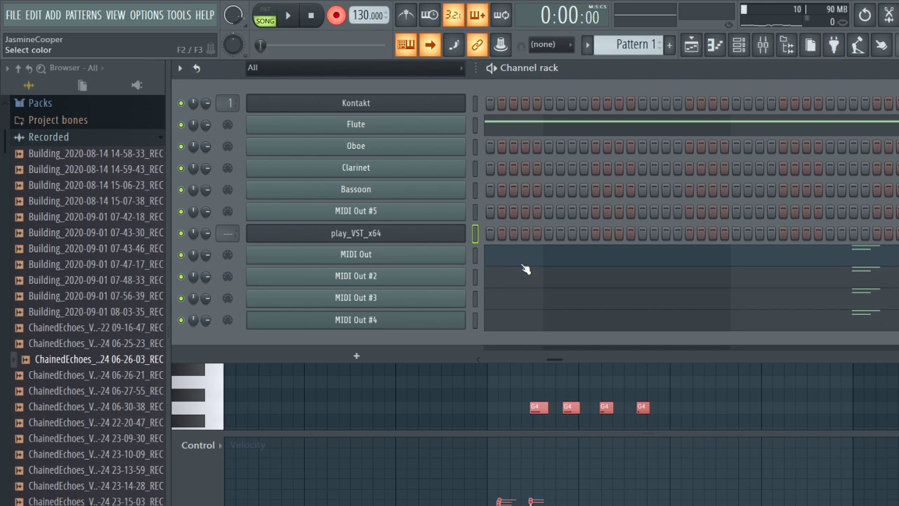
Rename the play_VST_x64 channel to play_mute, paste the string notes into it and mute it.
{"action": "key", "text": "Return"}
{"action": "key", "text": "ctrl+v"}
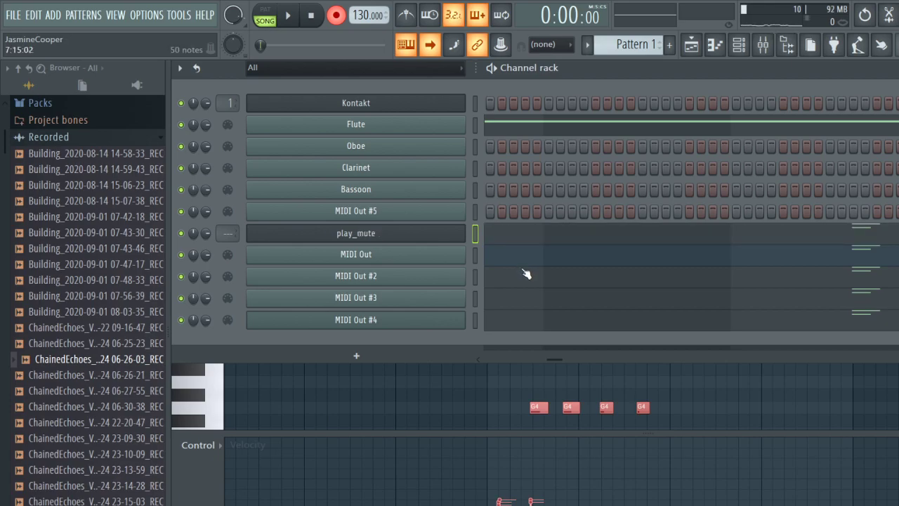
{"action": "left_click", "coordinate": [180, 233]}
Cut the E6, D5 and G4 notes from the MIDI Out piano roll, keeping only the highest voice.
{"action": "left_click", "coordinate": [822, 253]}
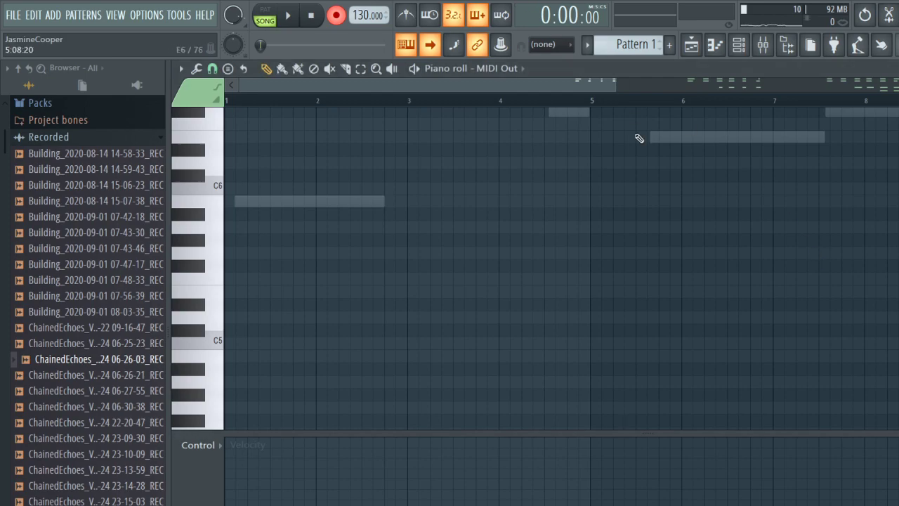
{"action": "left_click_drag", "start_coordinate": [611, 85], "coordinate": [898, 85]}
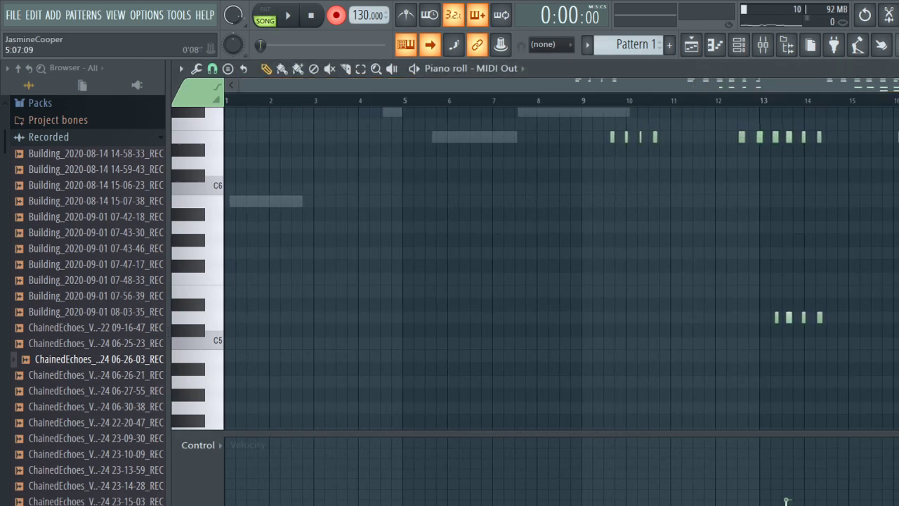
{"action": "scroll", "coordinate": [747, 249], "scroll_direction": "up", "scroll_amount": 3}
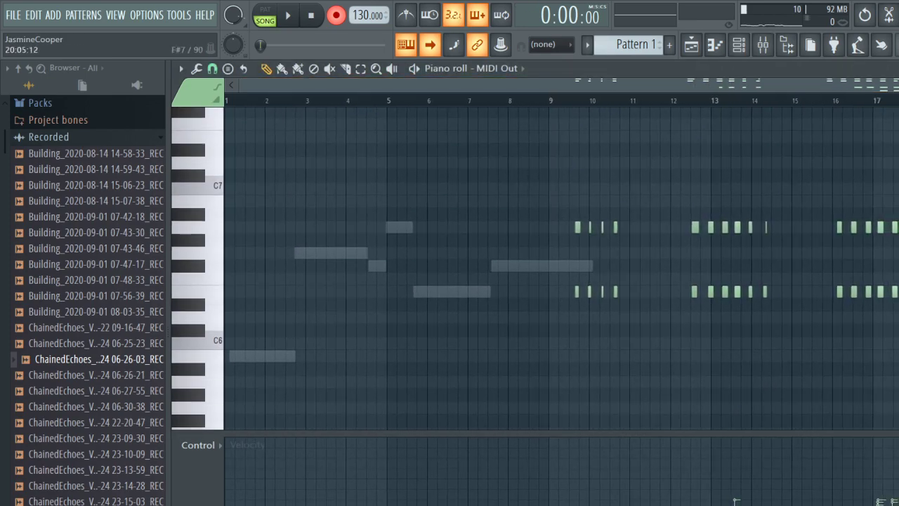
{"action": "scroll", "coordinate": [645, 225], "scroll_direction": "down", "scroll_amount": 3}
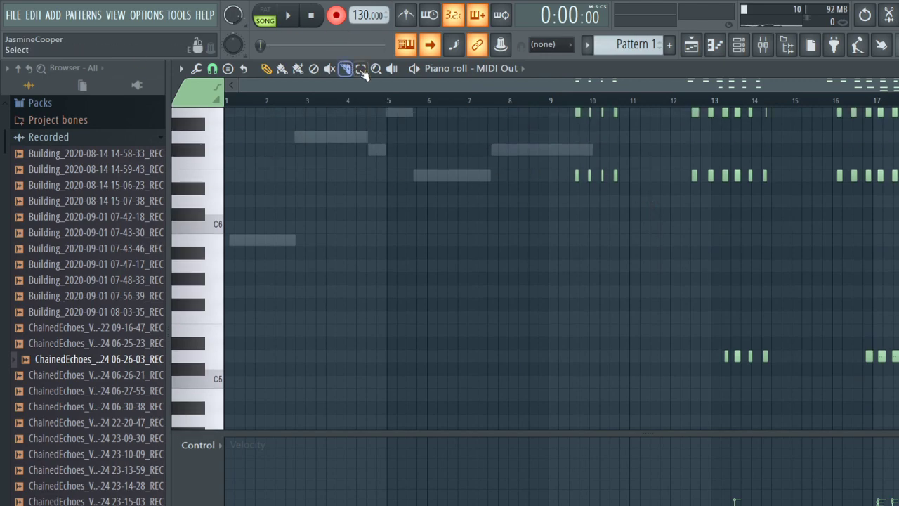
{"action": "left_click_drag", "start_coordinate": [450, 187], "coordinate": [798, 288]}
{"action": "key", "text": "ctrl+x"}
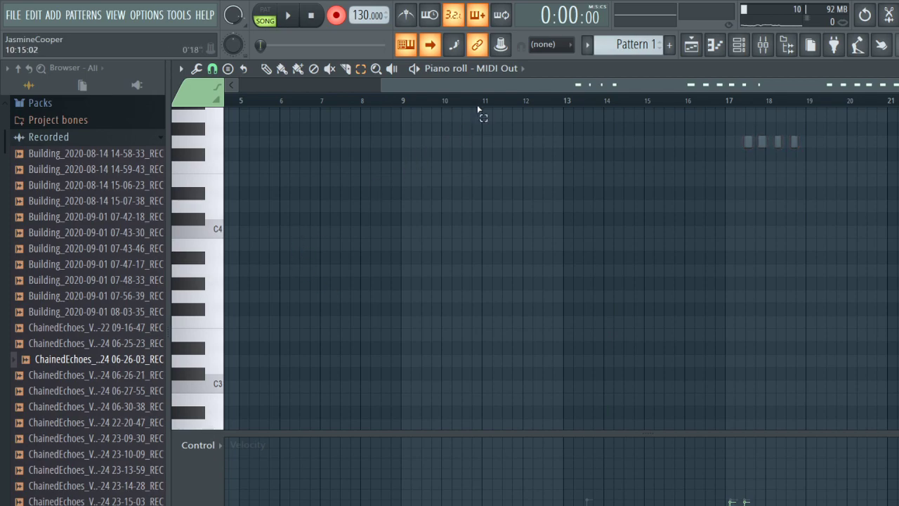
Cut the highest voice and the D5 and G4 notes from MIDI Out #2, keeping only the E6 voice.
{"action": "left_click", "coordinate": [523, 130]}
{"action": "scroll", "coordinate": [538, 169], "scroll_direction": "up", "scroll_amount": 5}
{"action": "left_click_drag", "start_coordinate": [421, 163], "coordinate": [789, 225]}
{"action": "scroll", "coordinate": [665, 251], "scroll_direction": "down", "scroll_amount": 5}
{"action": "left_click_drag", "start_coordinate": [535, 163], "coordinate": [892, 357]}
{"action": "key", "text": "ctrl+x"}
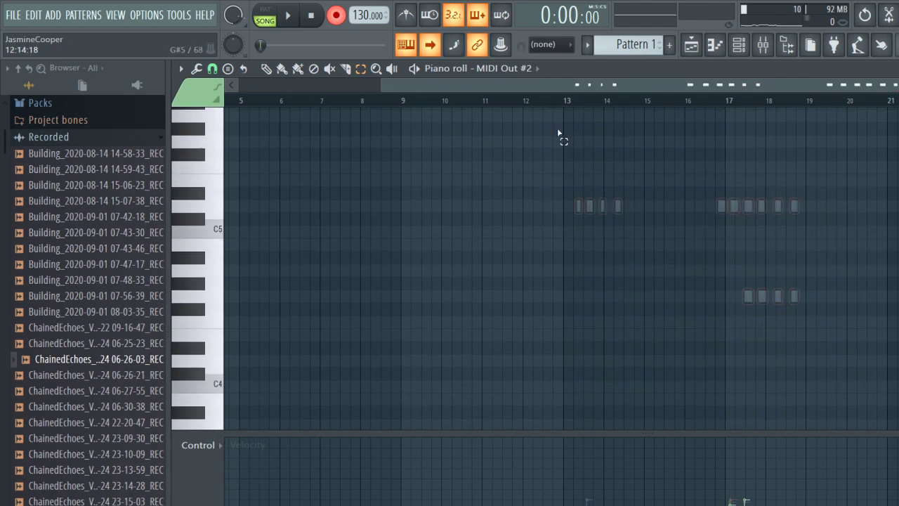
Cut the two upper voices and the G4 notes from MIDI Out #3, keeping only the D5 voice.
{"action": "scroll", "coordinate": [538, 176], "scroll_direction": "up", "scroll_amount": 5}
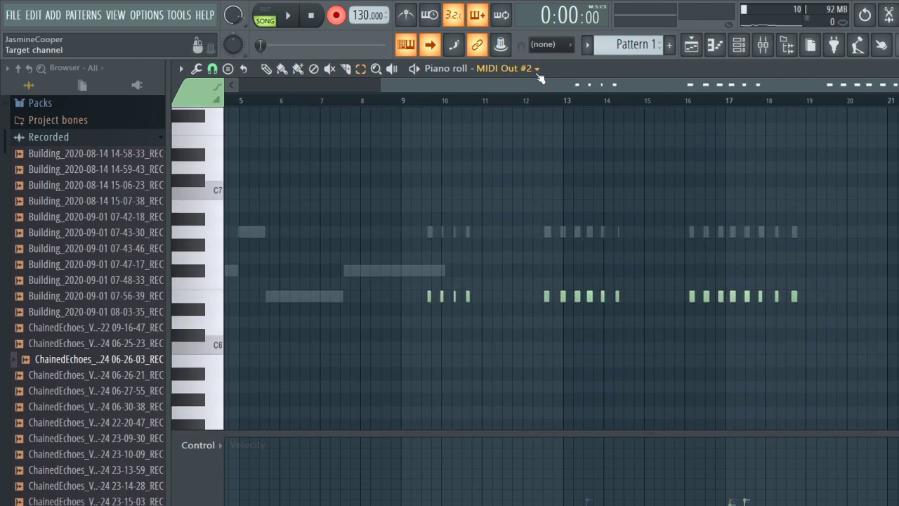
{"action": "left_click", "coordinate": [514, 138]}
{"action": "scroll", "coordinate": [482, 169], "scroll_direction": "down", "scroll_amount": 3}
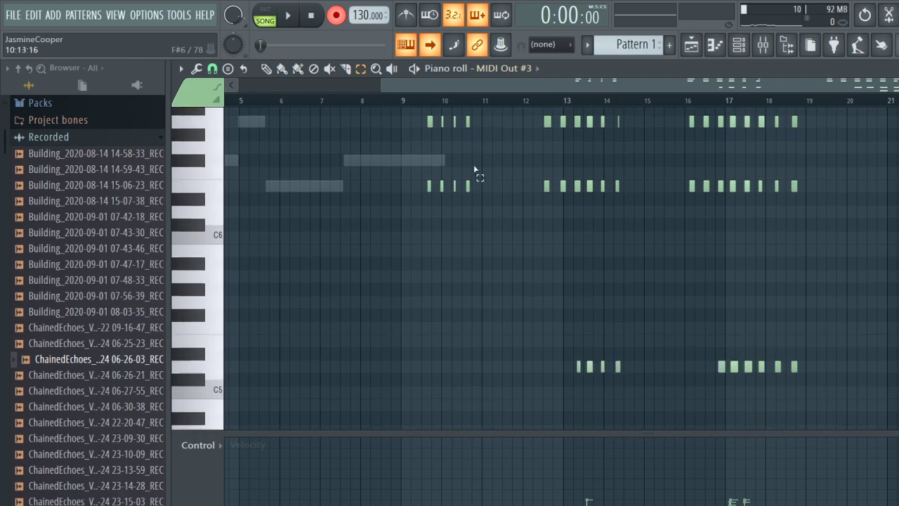
{"action": "scroll", "coordinate": [396, 145], "scroll_direction": "up", "scroll_amount": 1}
{"action": "left_click_drag", "start_coordinate": [396, 137], "coordinate": [864, 246]}
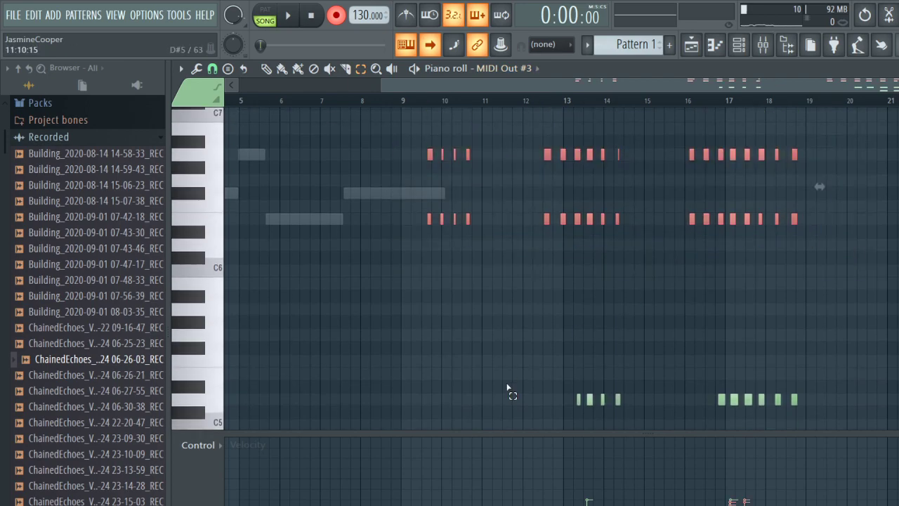
{"action": "key", "text": "ctrl+x"}
{"action": "scroll", "coordinate": [469, 430], "scroll_direction": "down", "scroll_amount": 3}
{"action": "scroll", "coordinate": [703, 298], "scroll_direction": "down", "scroll_amount": 1}
{"action": "left_click_drag", "start_coordinate": [702, 298], "coordinate": [819, 271]}
{"action": "key", "text": "ctrl+x"}
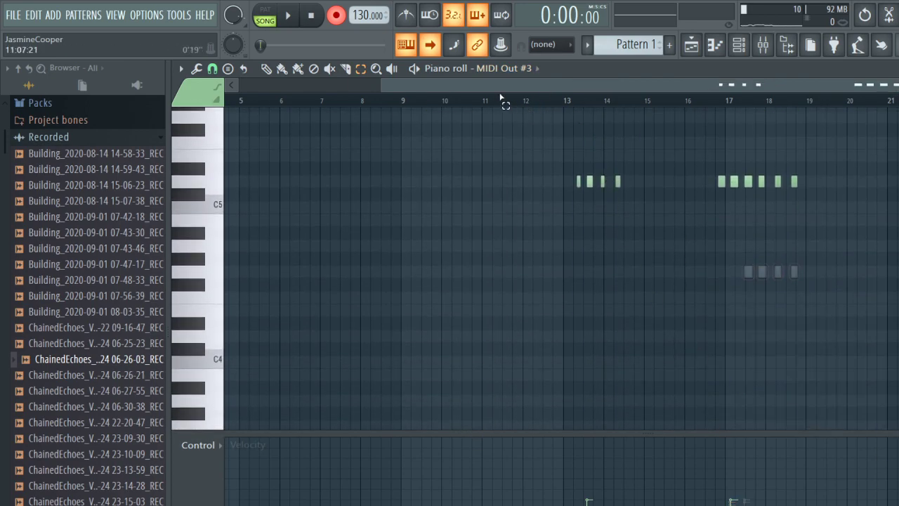
Cut the three upper voices from MIDI Out #4, keeping only the G4 voice.
{"action": "left_click", "coordinate": [523, 145]}
{"action": "scroll", "coordinate": [494, 169], "scroll_direction": "up", "scroll_amount": 5}
{"action": "left_click_drag", "start_coordinate": [415, 151], "coordinate": [842, 421]}
{"action": "key", "text": "ctrl+x"}
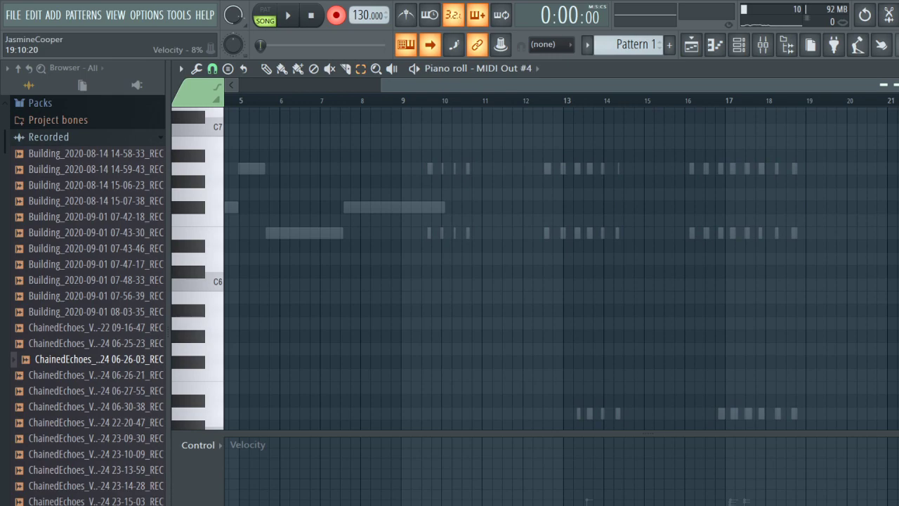
Play the arrangement and extend the Flute's last F#6 note to end around the middle of bar 11.
{"action": "left_click", "coordinate": [692, 45]}
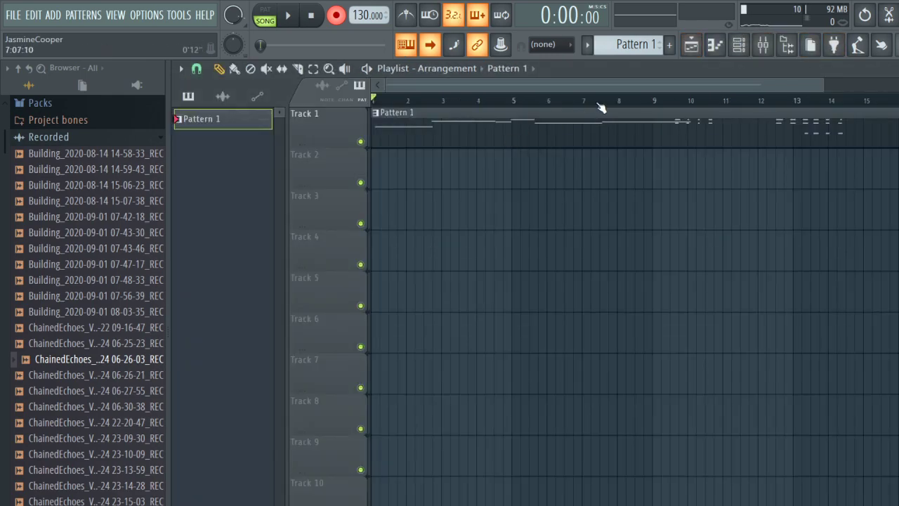
{"action": "key", "text": "space"}
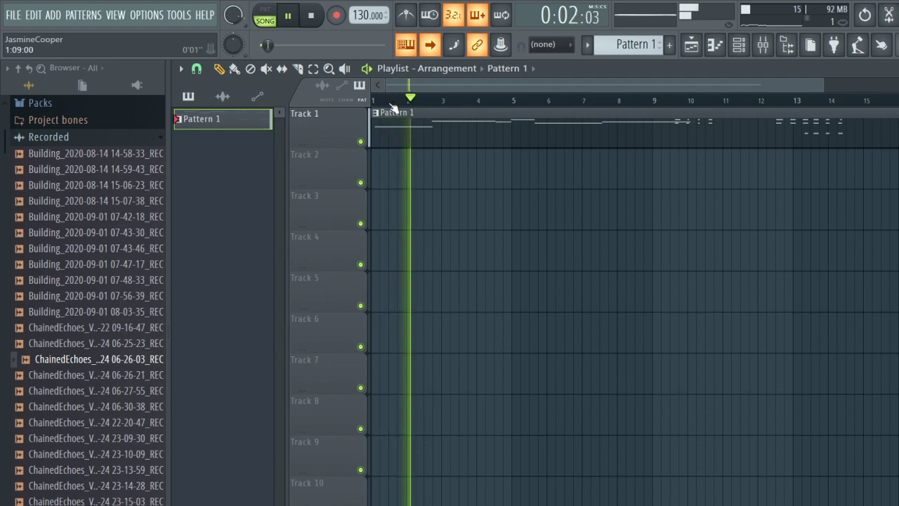
{"action": "double_click", "coordinate": [639, 124]}
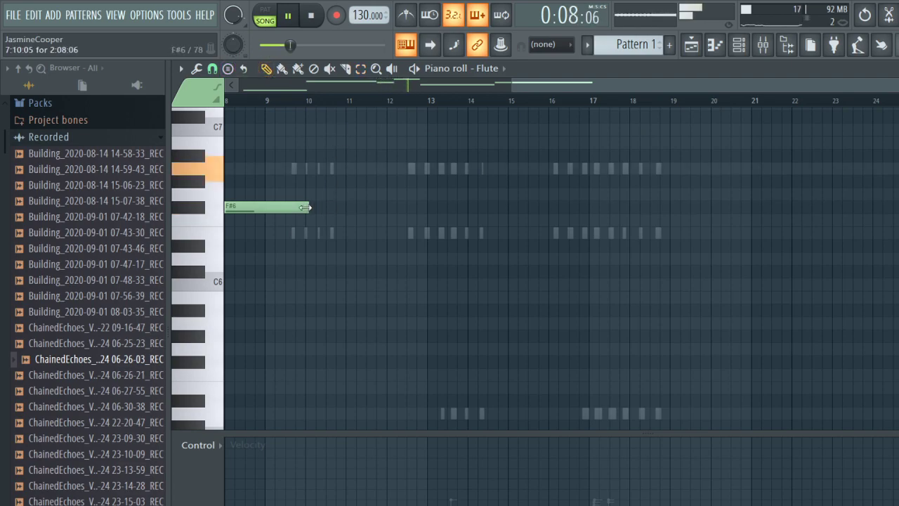
{"action": "left_click_drag", "start_coordinate": [305, 207], "coordinate": [419, 207]}
{"action": "left_click", "coordinate": [739, 44]}
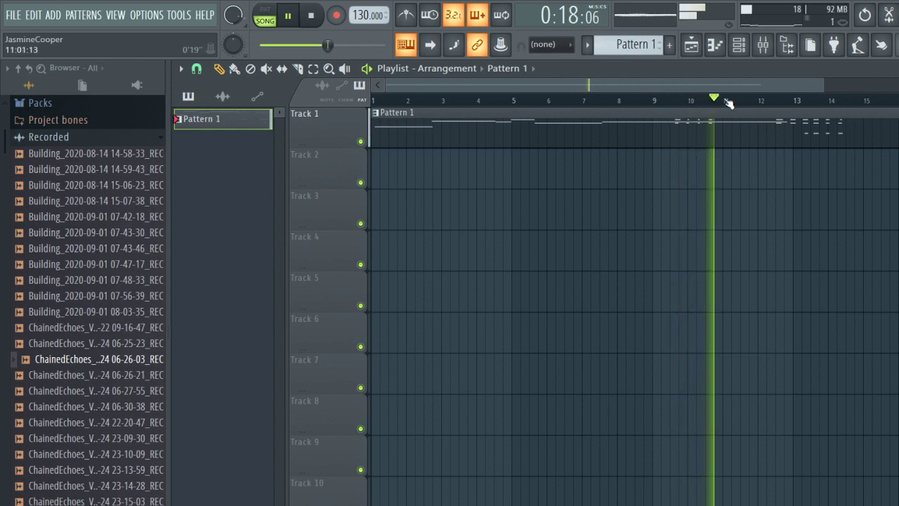
{"action": "double_click", "coordinate": [775, 133]}
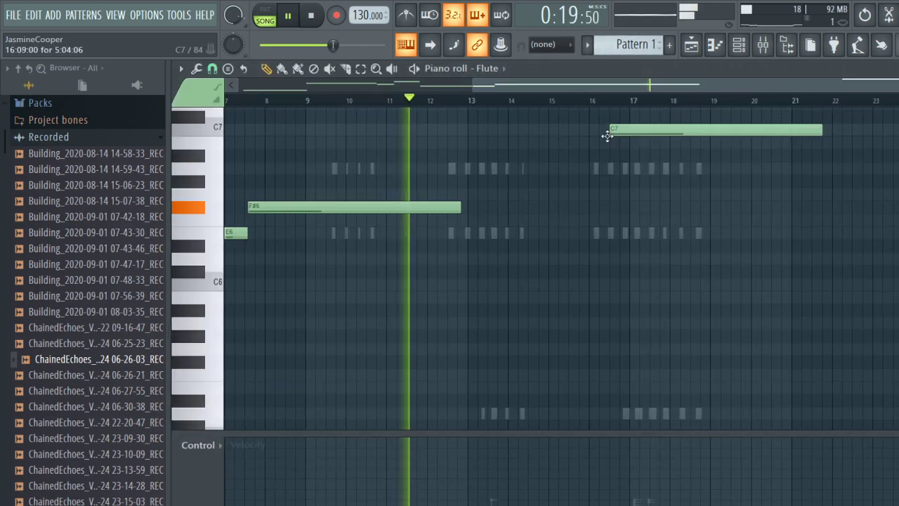
{"action": "right_click", "coordinate": [667, 134]}
{"action": "left_click_drag", "start_coordinate": [461, 206], "coordinate": [412, 199]}
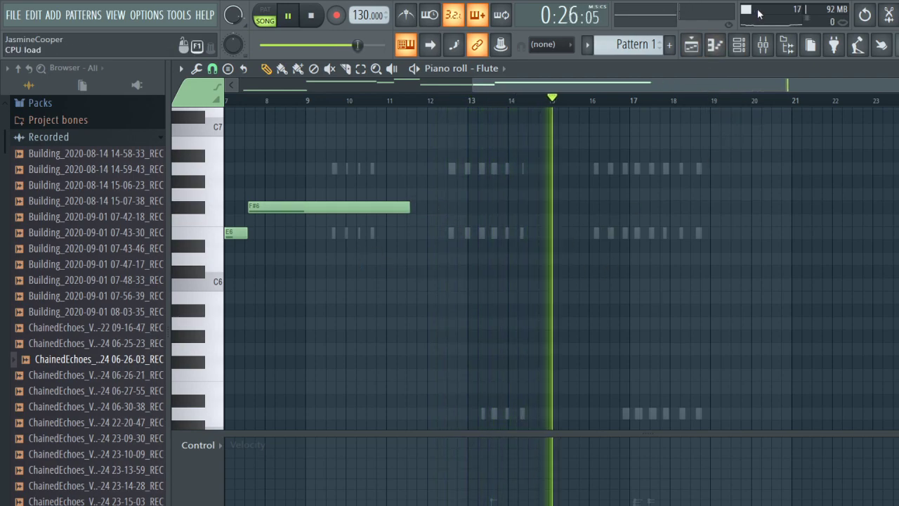
Listen to the rest of the arrangement with the channel rack shown, and stop playback.
{"action": "left_click", "coordinate": [691, 45]}
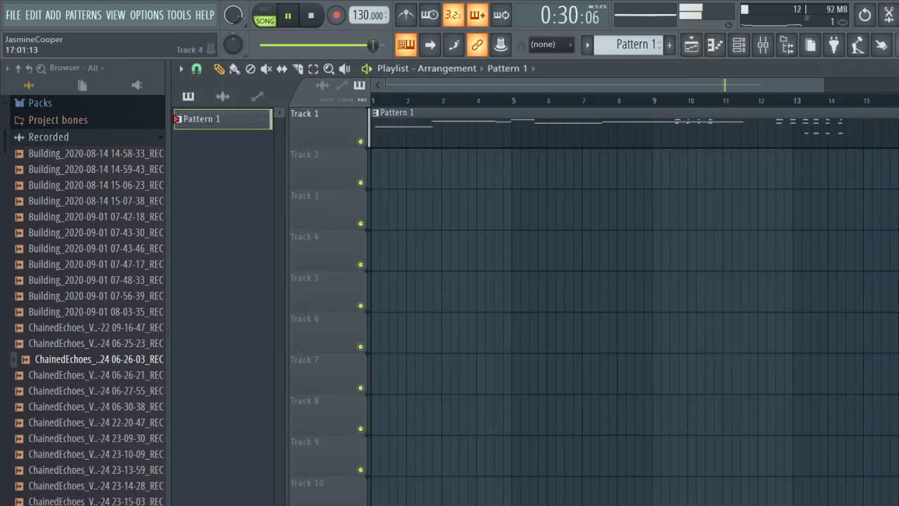
{"action": "left_click", "coordinate": [738, 44]}
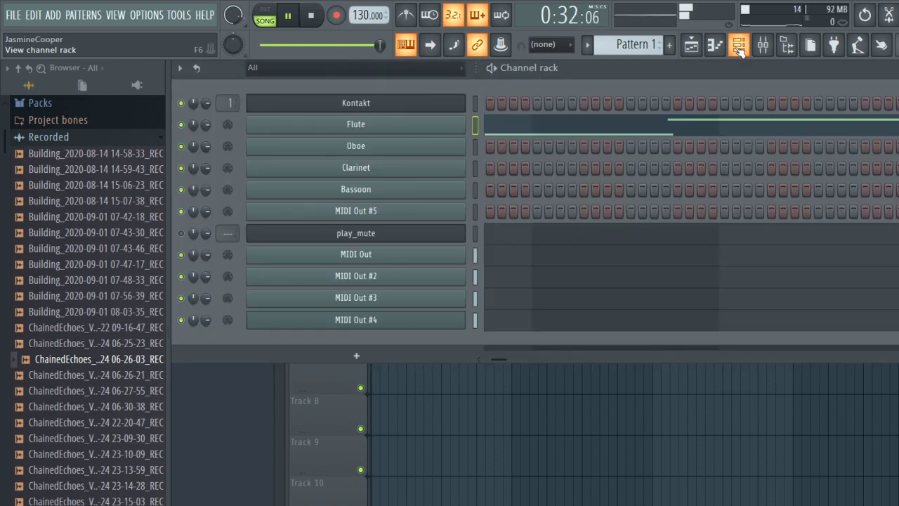
{"action": "key", "text": "space"}
Draw a long E7 note in the MIDI Out #4 piano roll, from about bar 2.5 to bar 6.5.
{"action": "left_click", "coordinate": [574, 327]}
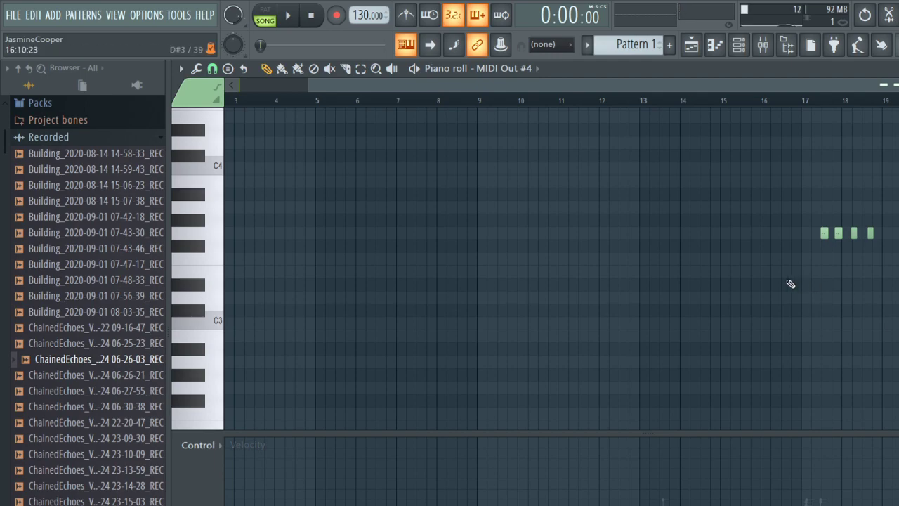
{"action": "scroll", "coordinate": [494, 295], "scroll_direction": "up", "scroll_amount": 6}
{"action": "scroll", "coordinate": [344, 255], "scroll_direction": "up", "scroll_amount": 3}
{"action": "left_click_drag", "start_coordinate": [245, 234], "coordinate": [227, 237]}
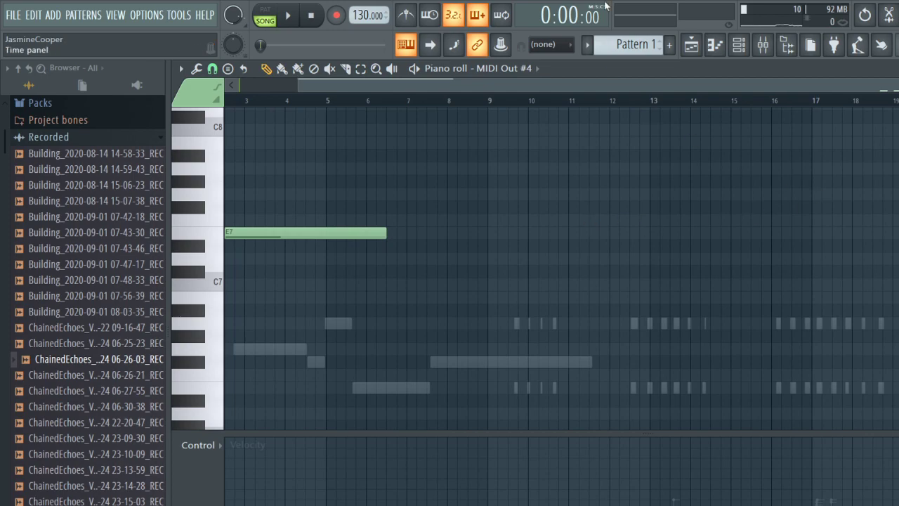
Create Pattern 2 and place its clip on Track 1 of the playlist at bar 20.
{"action": "left_click", "coordinate": [692, 45]}
{"action": "left_click_drag", "start_coordinate": [665, 84], "coordinate": [801, 129]}
{"action": "left_click_drag", "start_coordinate": [752, 87], "coordinate": [893, 87]}
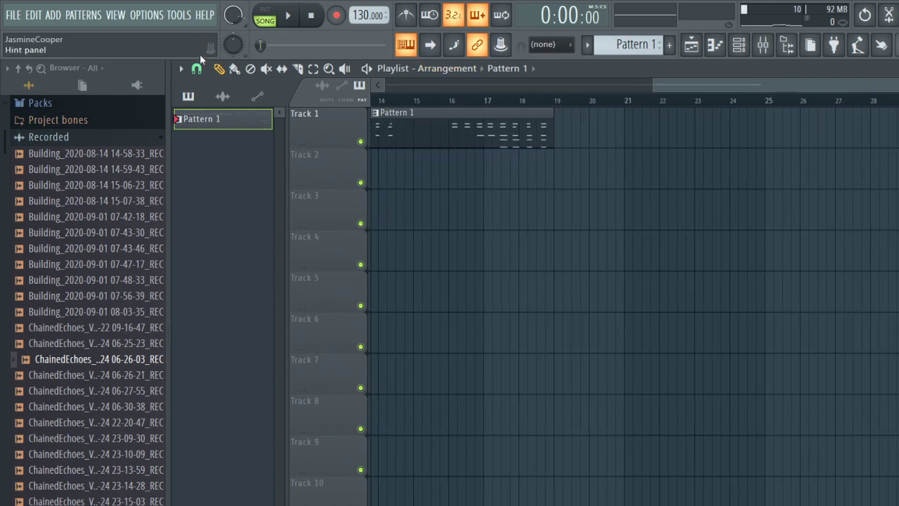
{"action": "left_click", "coordinate": [737, 44]}
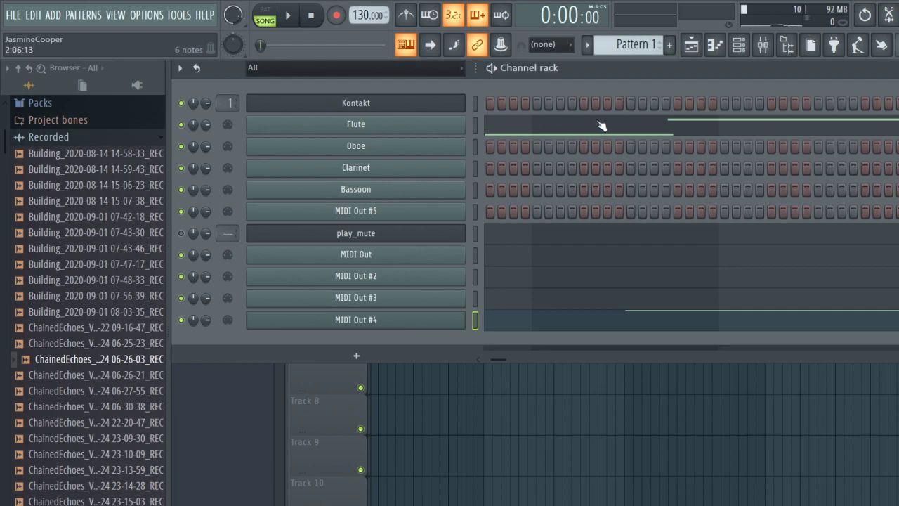
{"action": "left_click", "coordinate": [692, 45]}
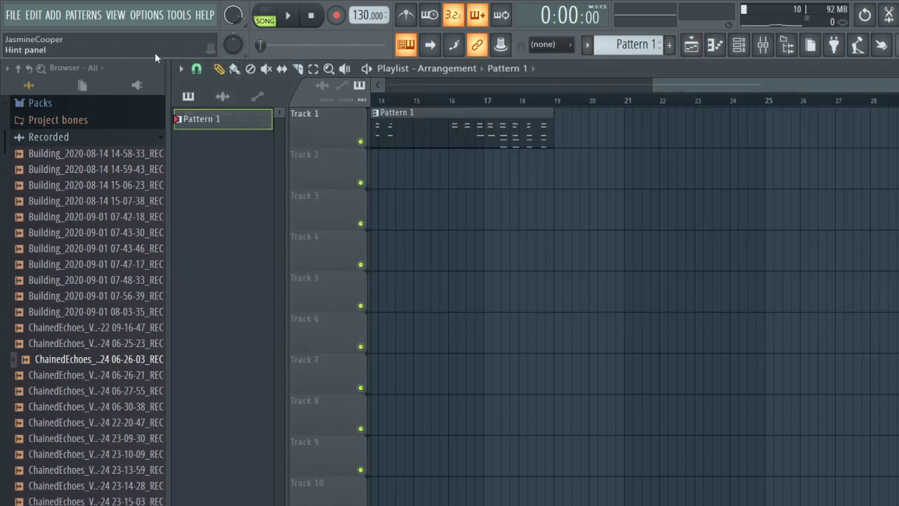
{"action": "left_click", "coordinate": [738, 44]}
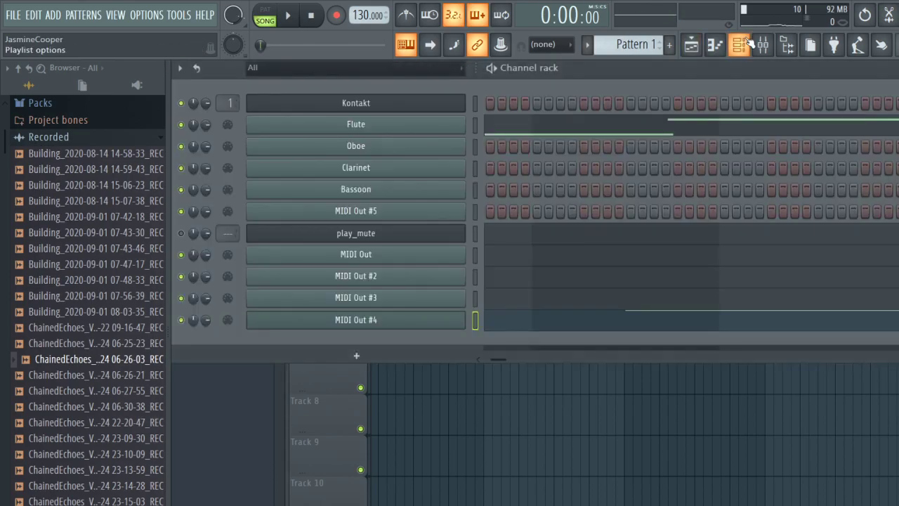
{"action": "left_click", "coordinate": [692, 45]}
{"action": "left_click", "coordinate": [669, 44]}
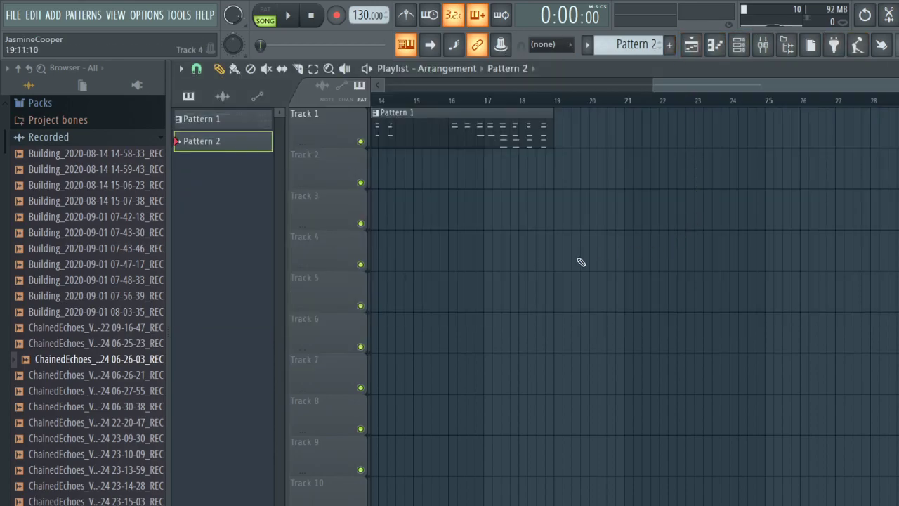
{"action": "left_click_drag", "start_coordinate": [586, 144], "coordinate": [606, 130]}
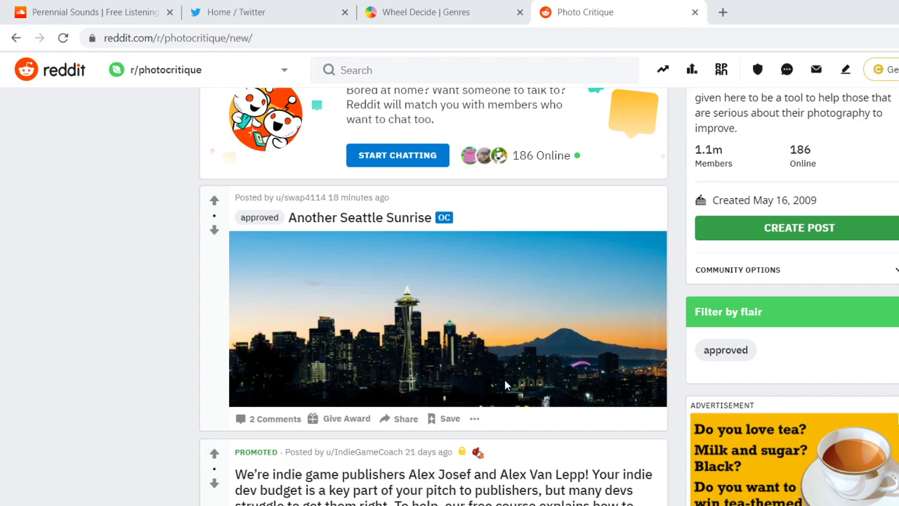
Switch back to FL Studio, set the playhead to bar 20 and audition the metronome from there.
{"action": "key", "text": "alt+Tab"}
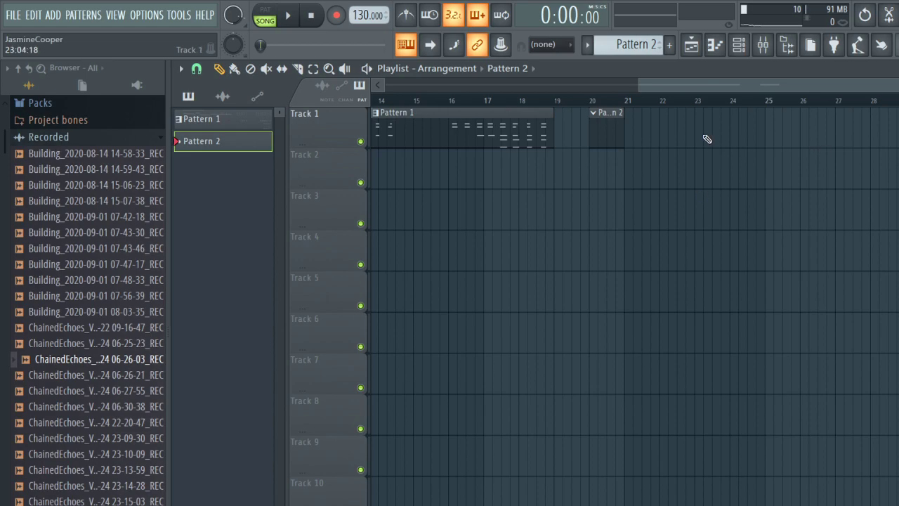
{"action": "left_click", "coordinate": [592, 104]}
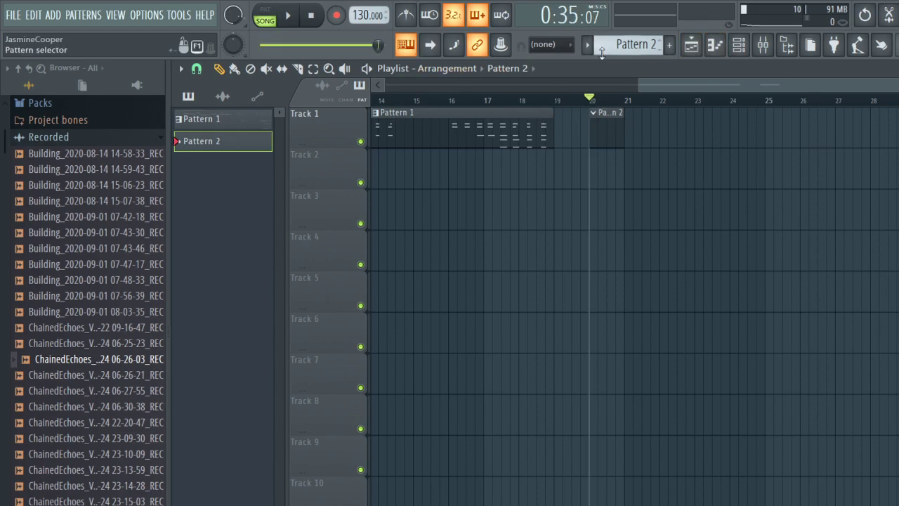
{"action": "left_click", "coordinate": [406, 16]}
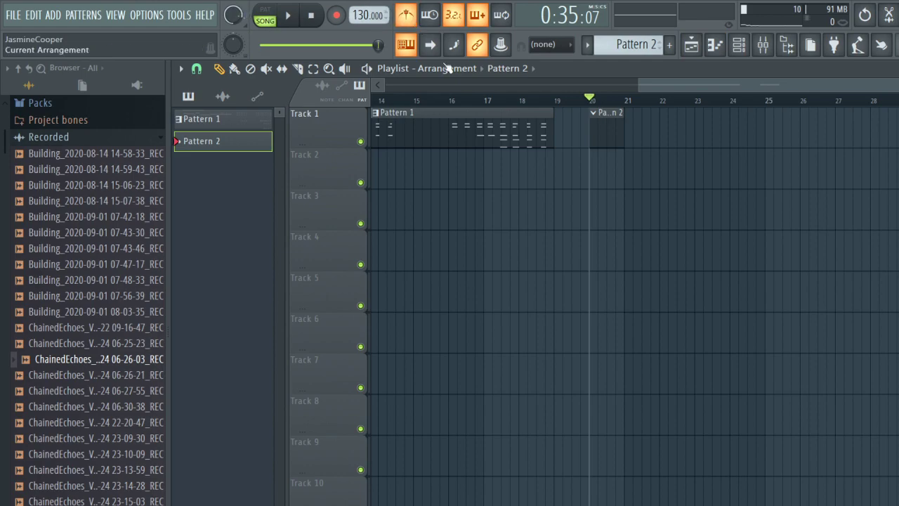
{"action": "key", "text": "space"}
{"action": "key", "text": "space"}
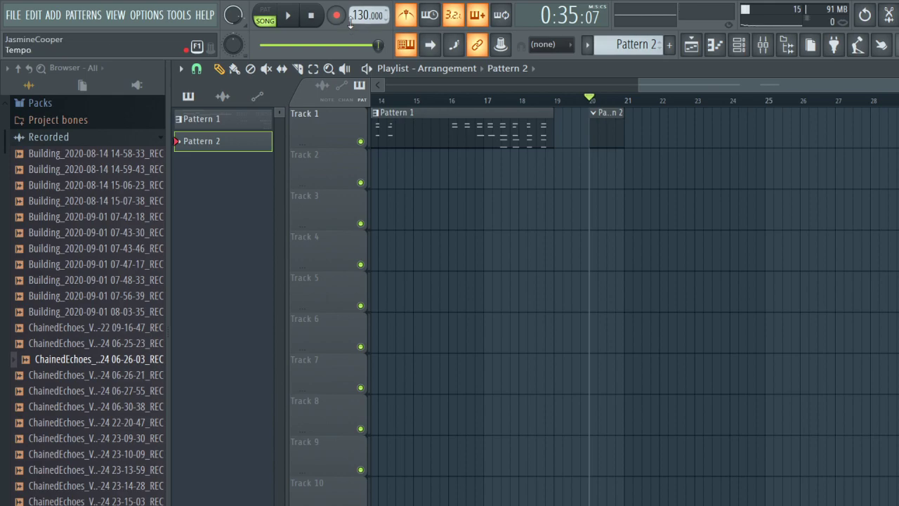
Lower the project tempo to 105 BPM while checking it against the metronome, and turn the metronome off.
{"action": "left_click_drag", "start_coordinate": [359, 19], "coordinate": [358, 25]}
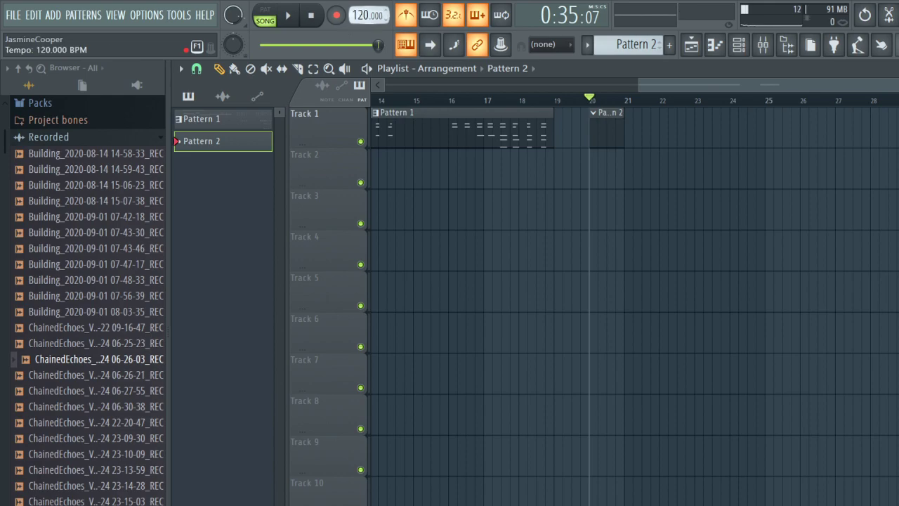
{"action": "key", "text": "space"}
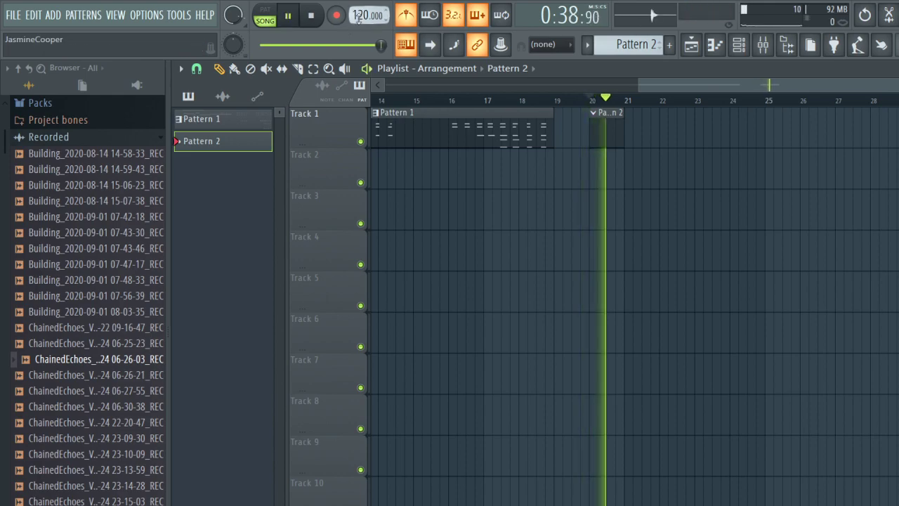
{"action": "key", "text": "space"}
{"action": "scroll", "coordinate": [360, 14], "scroll_direction": "down", "scroll_amount": 6}
{"action": "key", "text": "space"}
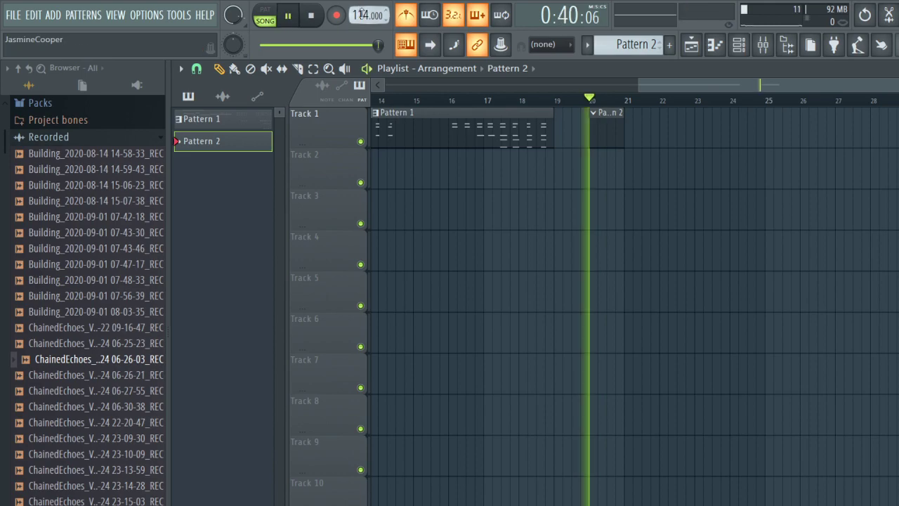
{"action": "key", "text": "space"}
{"action": "left_click_drag", "start_coordinate": [361, 14], "coordinate": [360, 16]}
{"action": "key", "text": "space"}
{"action": "key", "text": "space"}
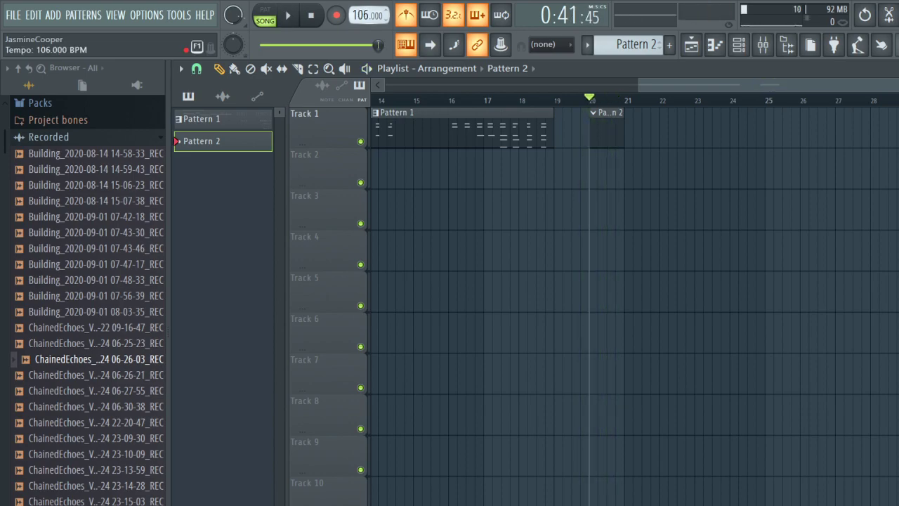
{"action": "key", "text": "space"}
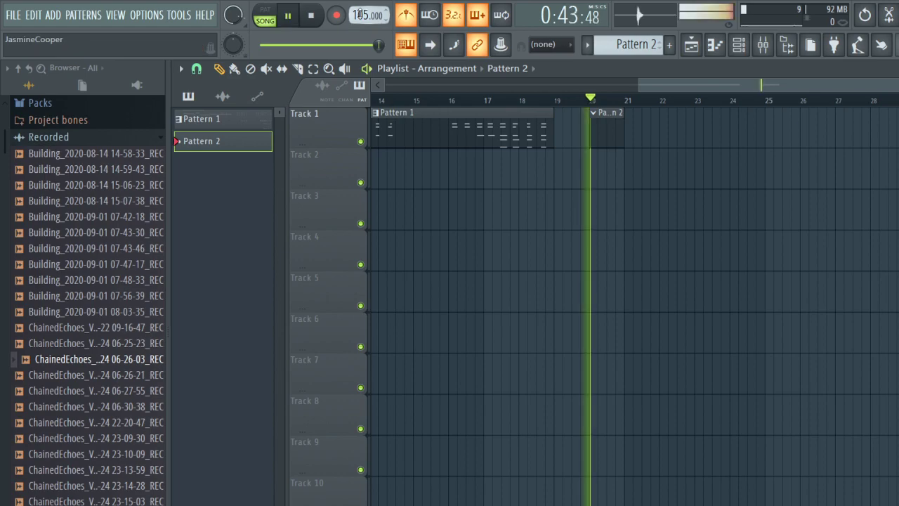
{"action": "key", "text": "space"}
{"action": "left_click", "coordinate": [406, 15]}
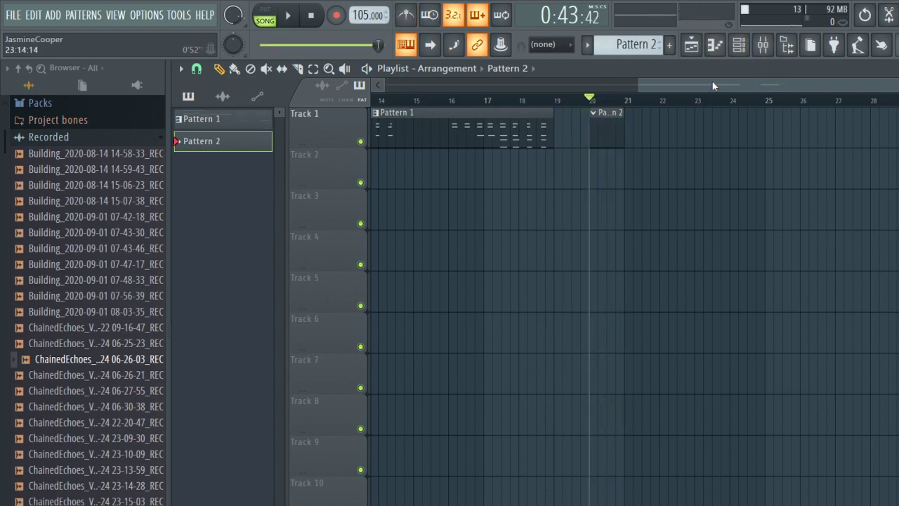
Play the start of the arrangement from bar 1 and stop playback.
{"action": "left_click_drag", "start_coordinate": [692, 83], "coordinate": [388, 87]}
{"action": "left_click", "coordinate": [387, 100]}
{"action": "key", "text": "space"}
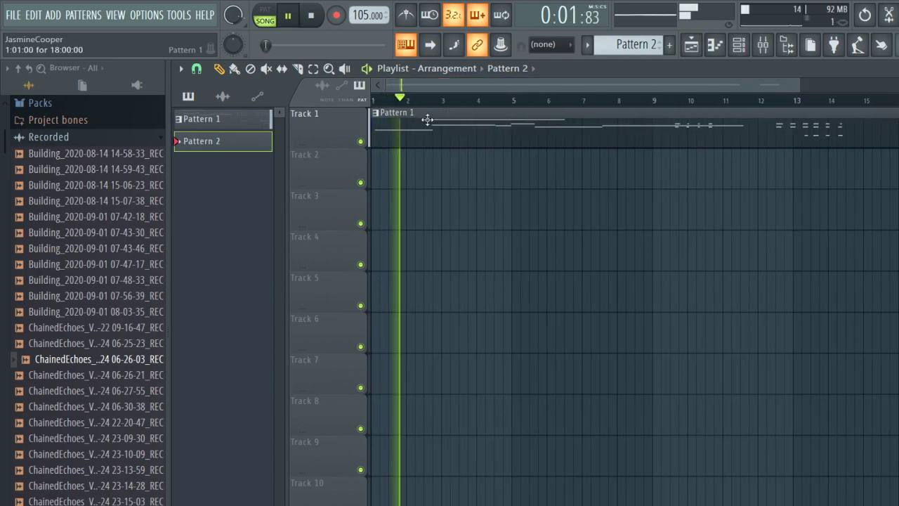
{"action": "key", "text": "space"}
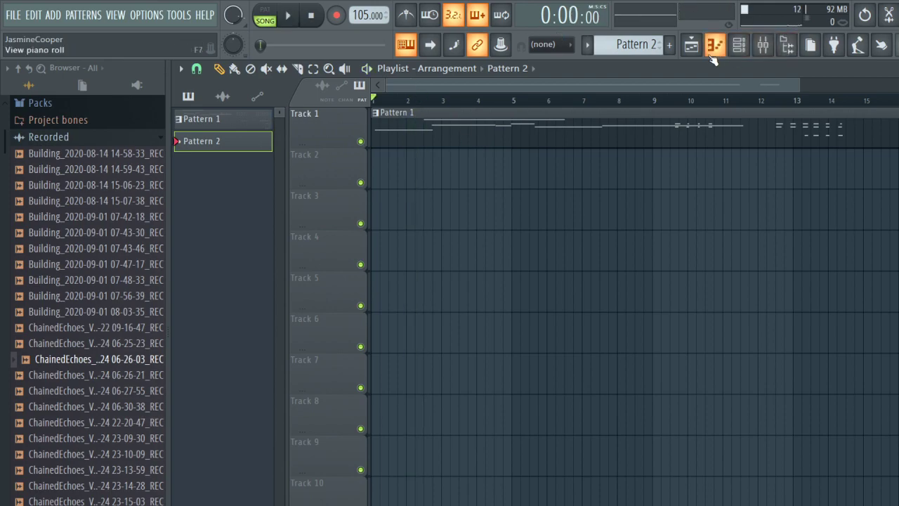
Show only the Unsorted channel group in the channel rack, followed by the Strings group.
{"action": "left_click", "coordinate": [737, 52]}
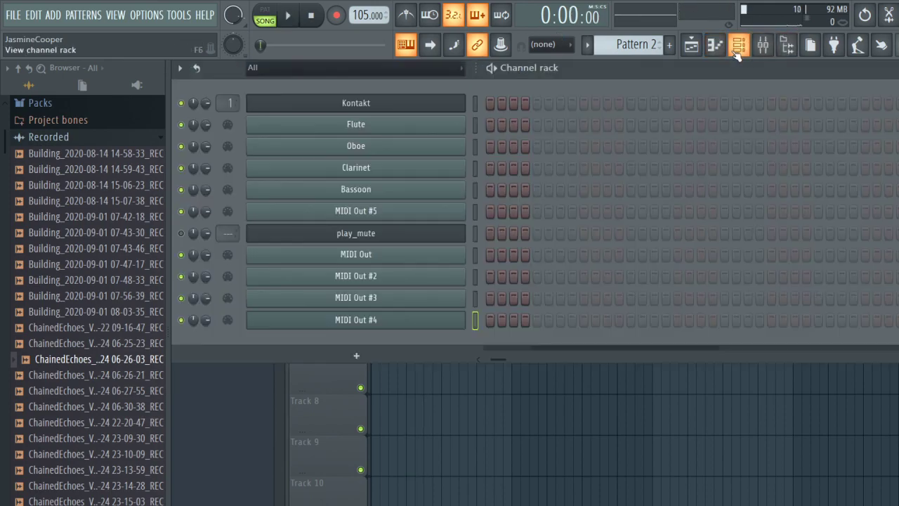
{"action": "left_click", "coordinate": [691, 44]}
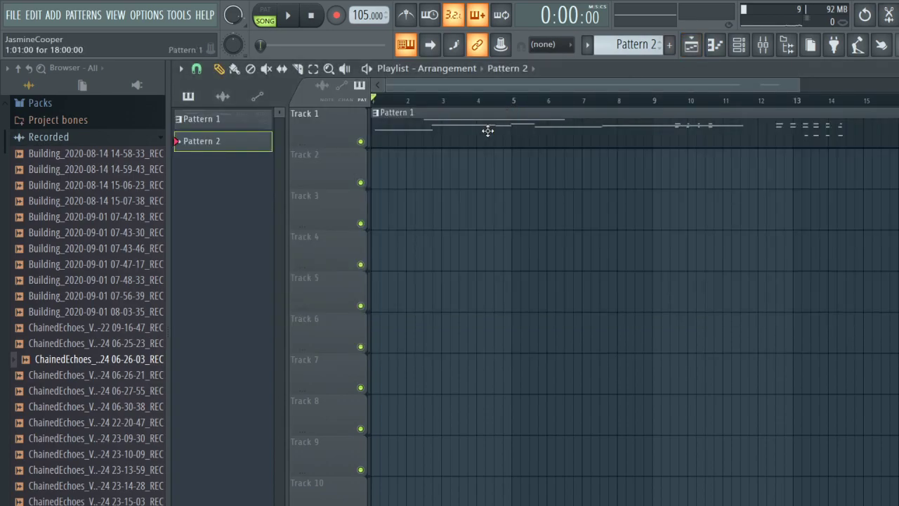
{"action": "left_click", "coordinate": [738, 45]}
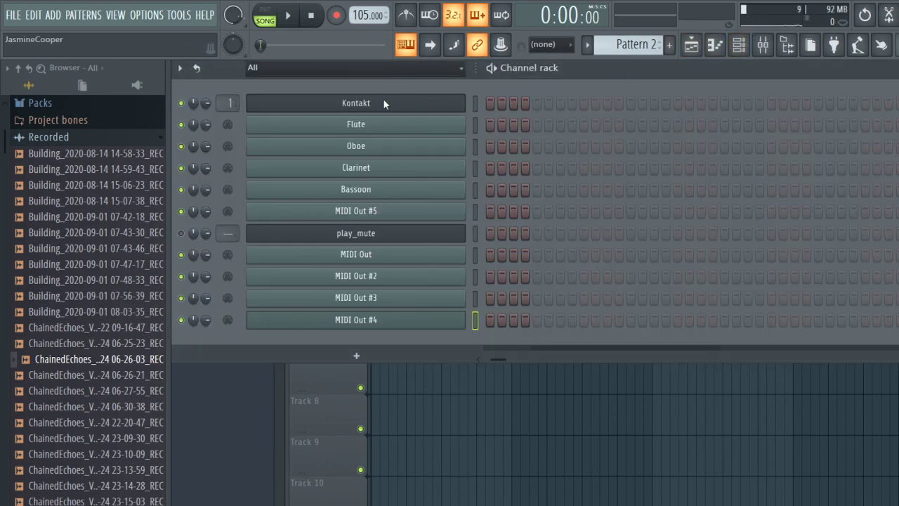
{"action": "key", "text": "Page_Down"}
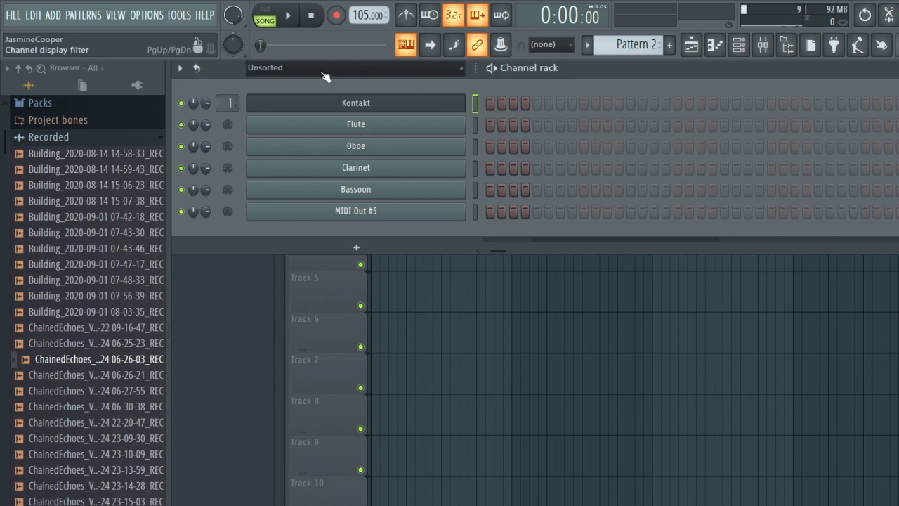
{"action": "key", "text": "Page_Down"}
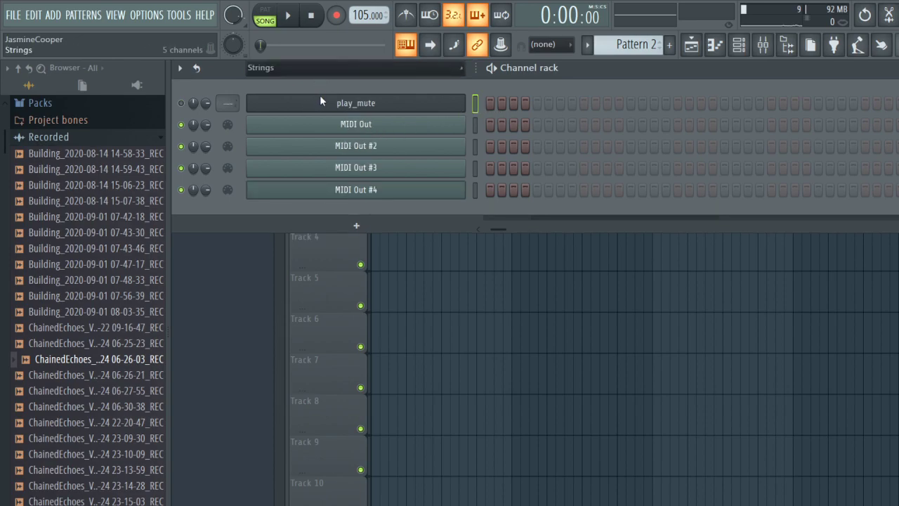
Open Pattern 1's Flute notes in the piano roll and display all channels in the channel rack.
{"action": "left_click", "coordinate": [692, 44]}
{"action": "double_click", "coordinate": [446, 121]}
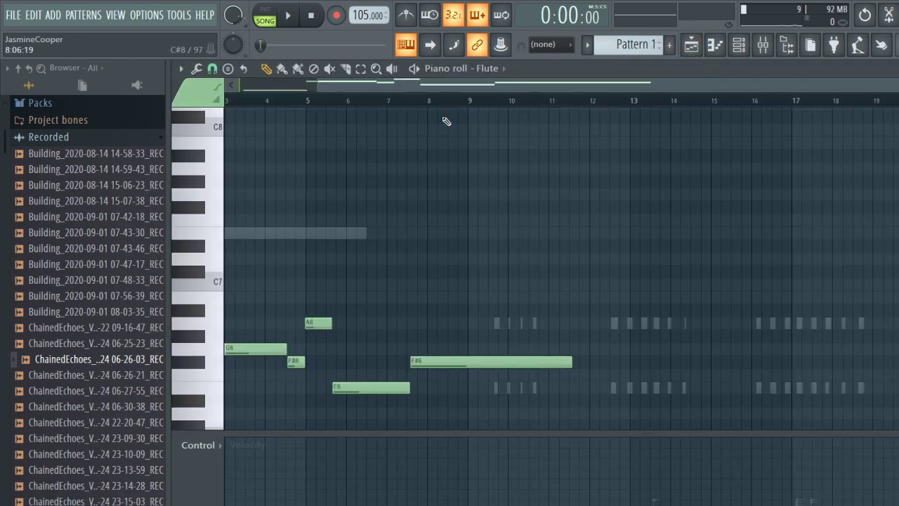
{"action": "left_click", "coordinate": [739, 44]}
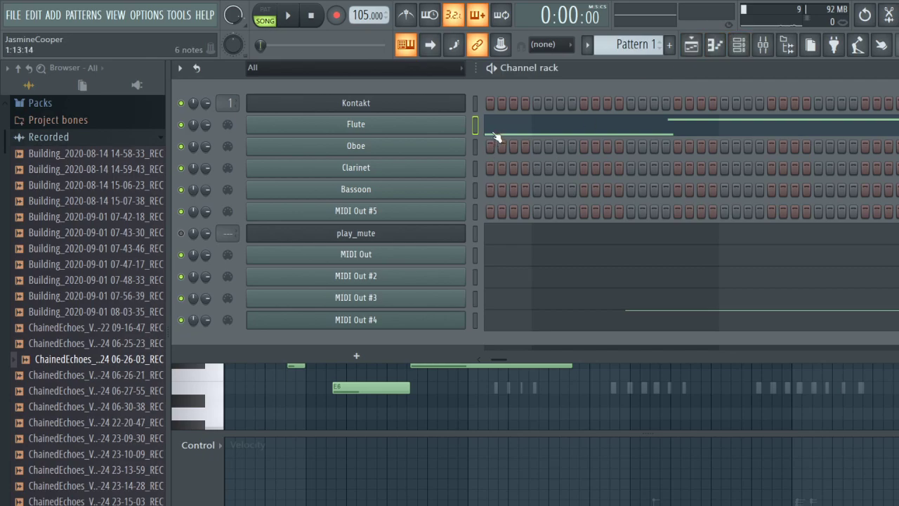
Clear Pattern 1's notes from MIDI Out #4, #3, #2, MIDI Out, play_mute and the Flute, leaving the Flute selected.
{"action": "left_click", "coordinate": [475, 321]}
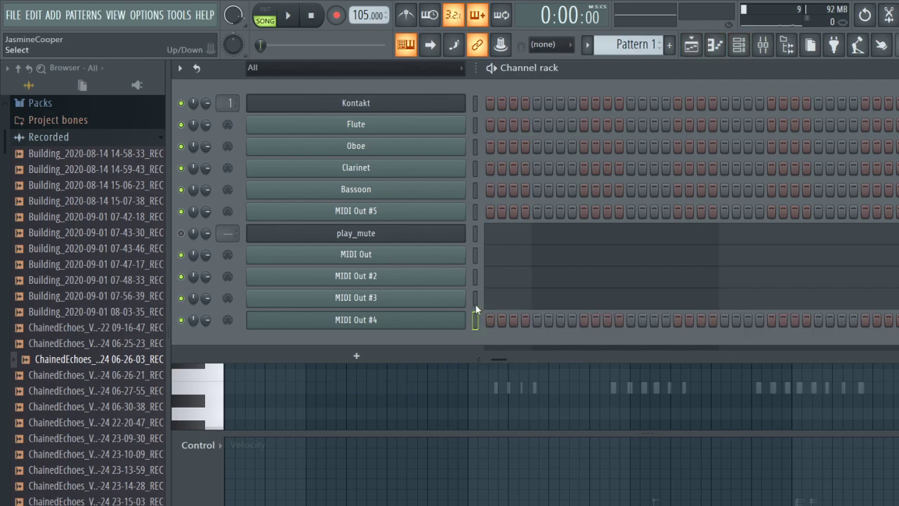
{"action": "left_click", "coordinate": [475, 298]}
{"action": "left_click", "coordinate": [475, 277]}
{"action": "left_click", "coordinate": [475, 255]}
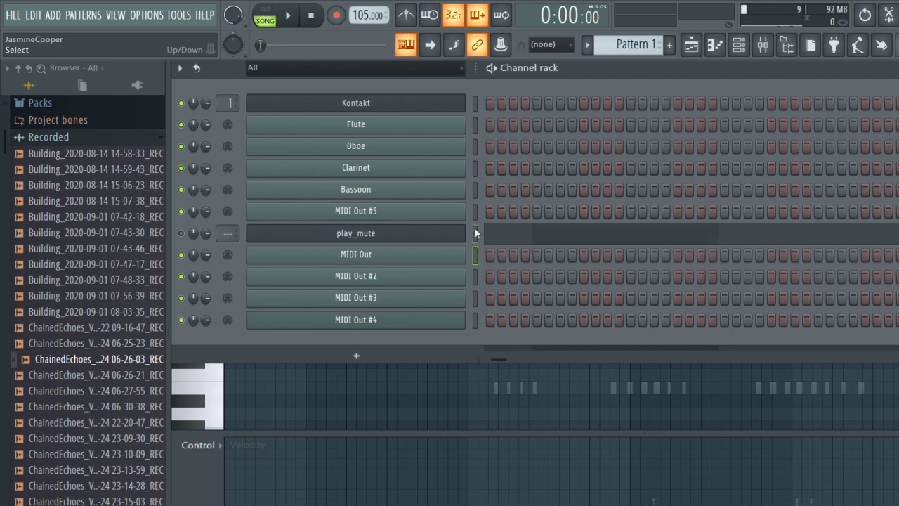
{"action": "left_click", "coordinate": [475, 232]}
{"action": "left_click", "coordinate": [475, 129]}
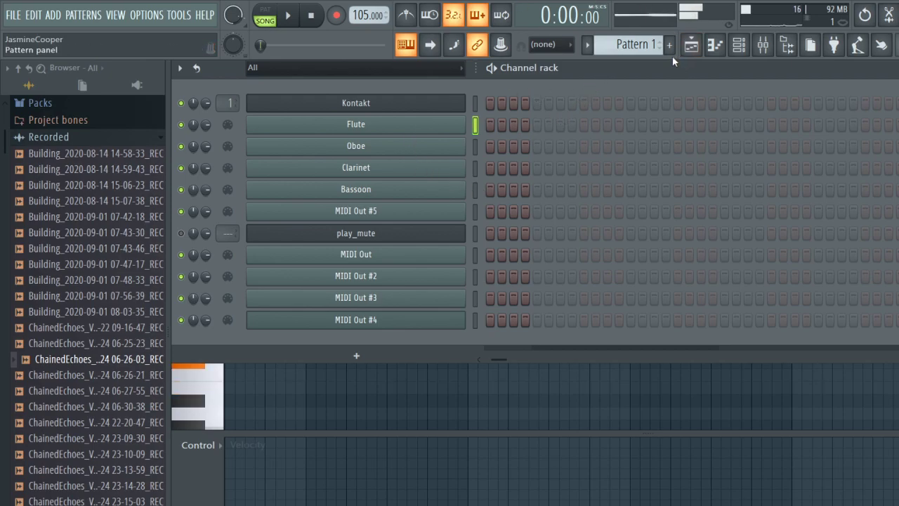
Record a new Flute melody into Pattern 1 from bar 1 to about bar 9 and stop.
{"action": "left_click", "coordinate": [691, 44]}
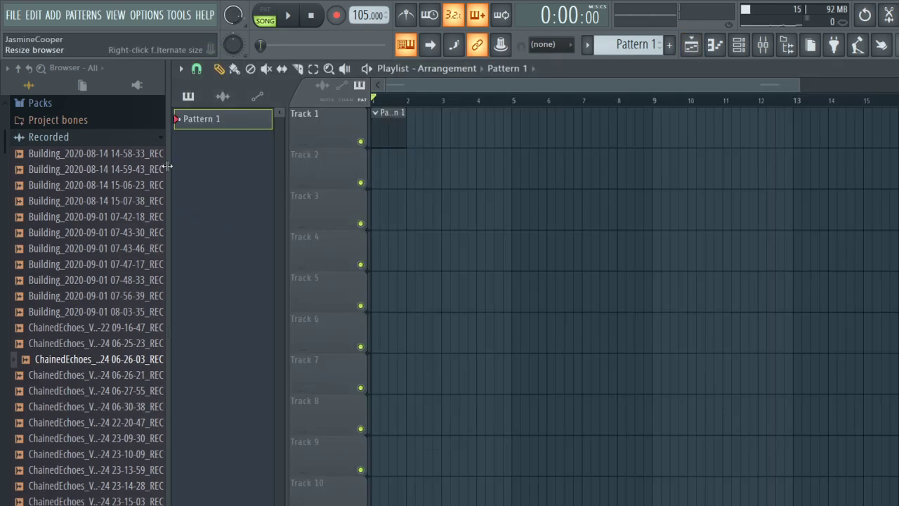
{"action": "left_click", "coordinate": [336, 15]}
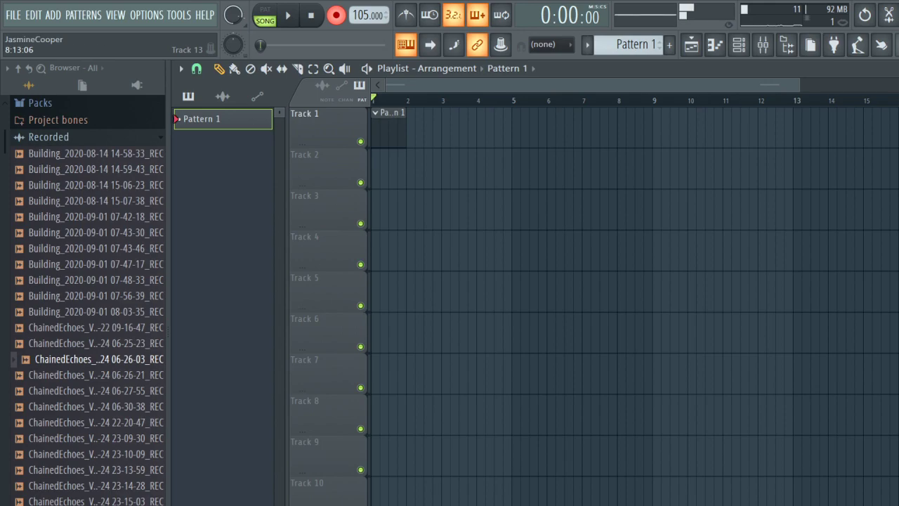
{"action": "key", "text": "space"}
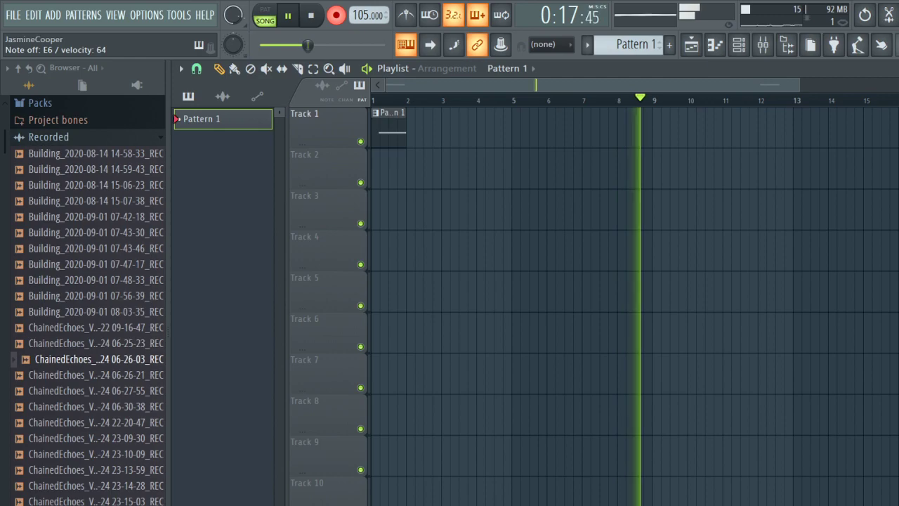
{"action": "key", "text": "space"}
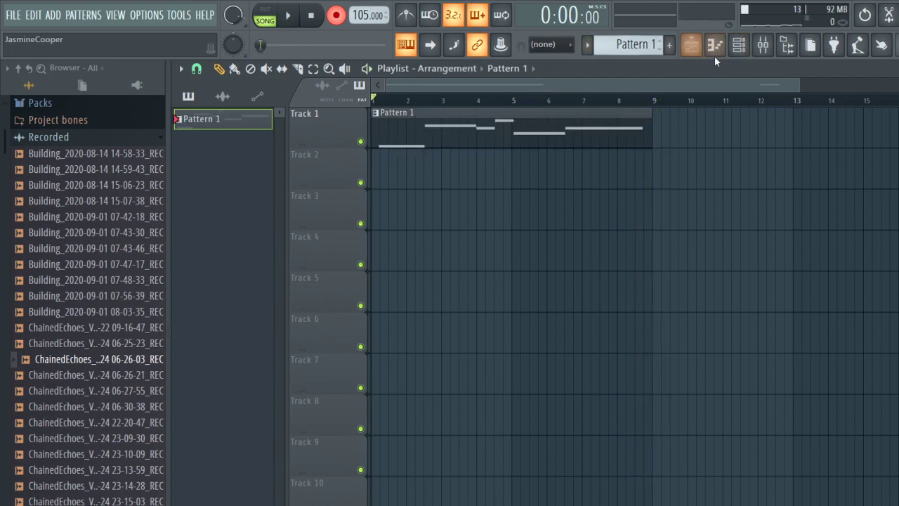
Select the MIDI Out channel and record its short string chords into Pattern 1 from about bar 8 to bar 16.
{"action": "left_click", "coordinate": [744, 49]}
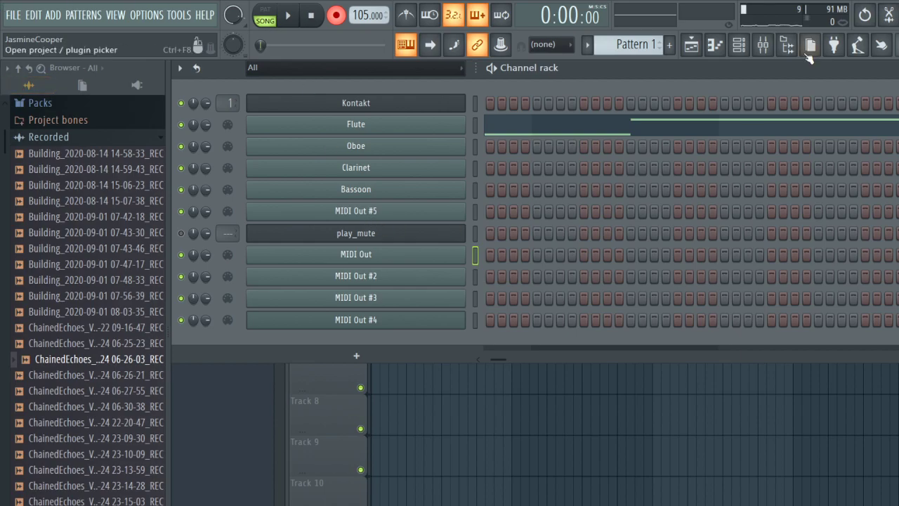
{"action": "left_click", "coordinate": [754, 53]}
{"action": "left_click", "coordinate": [754, 53]}
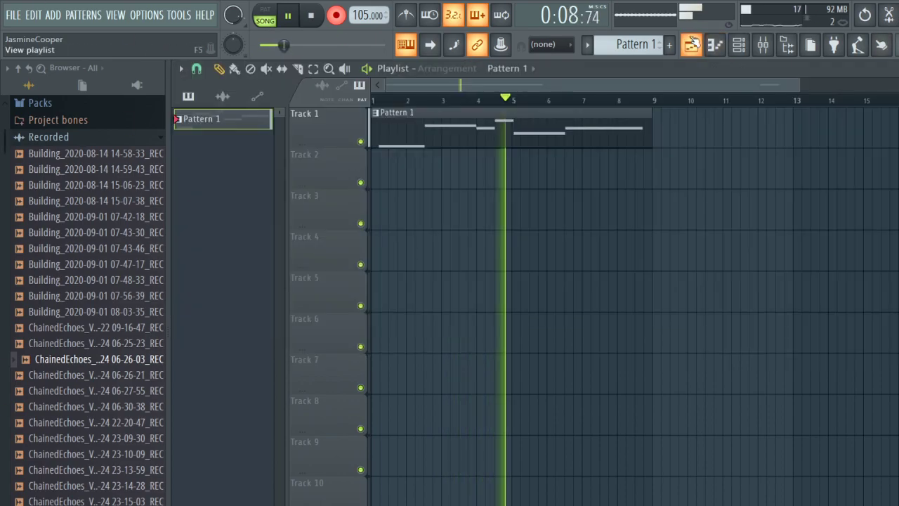
{"action": "left_click", "coordinate": [694, 44]}
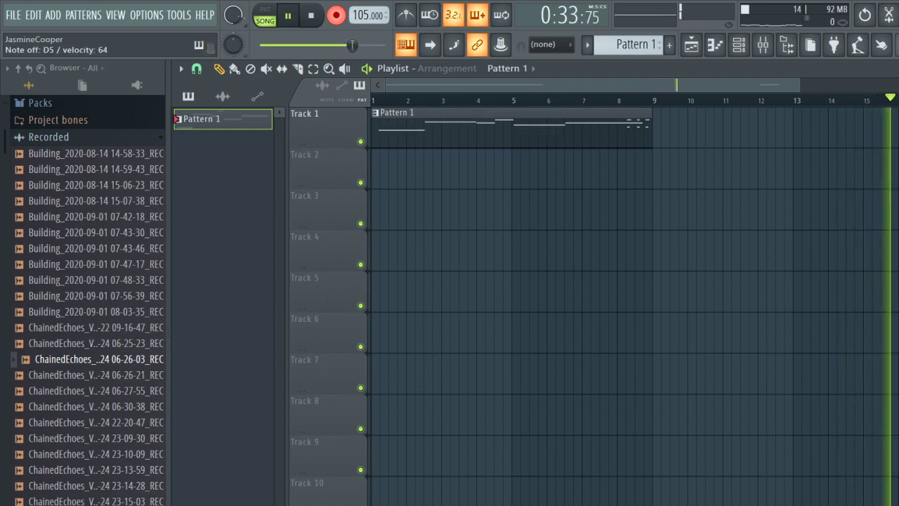
{"action": "key", "text": "space"}
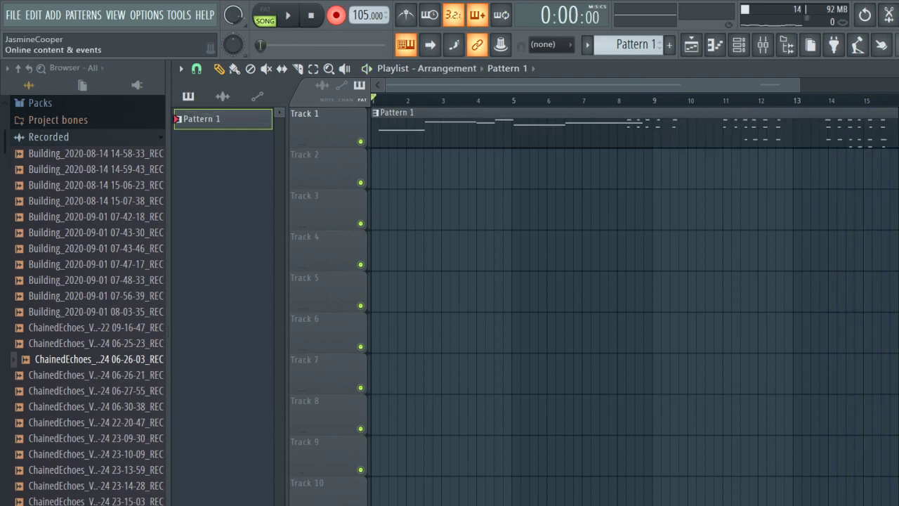
Raise MIDI Out's recorded D5 notes in bars 11 to 15 by two semitones to E5.
{"action": "double_click", "coordinate": [792, 133]}
{"action": "left_click_drag", "start_coordinate": [823, 91], "coordinate": [327, 132]}
{"action": "scroll", "coordinate": [421, 168], "scroll_direction": "down", "scroll_amount": 5}
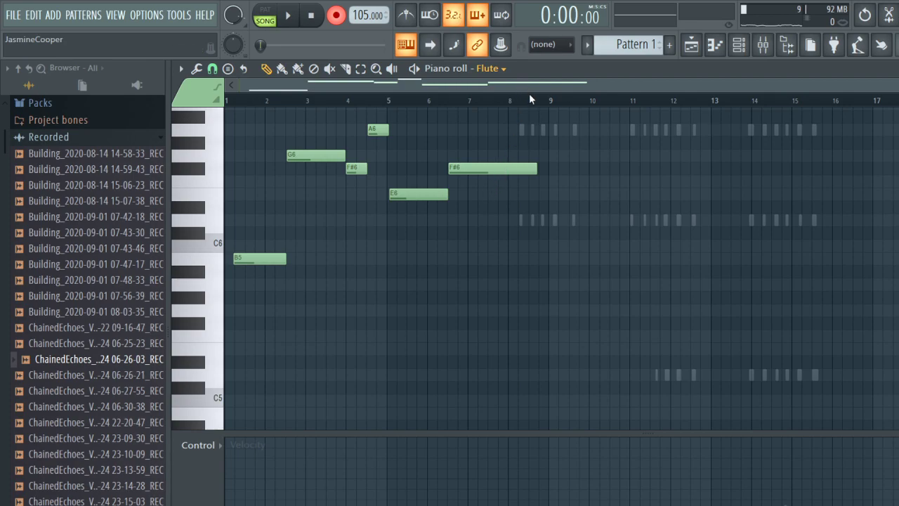
{"action": "double_click", "coordinate": [532, 129]}
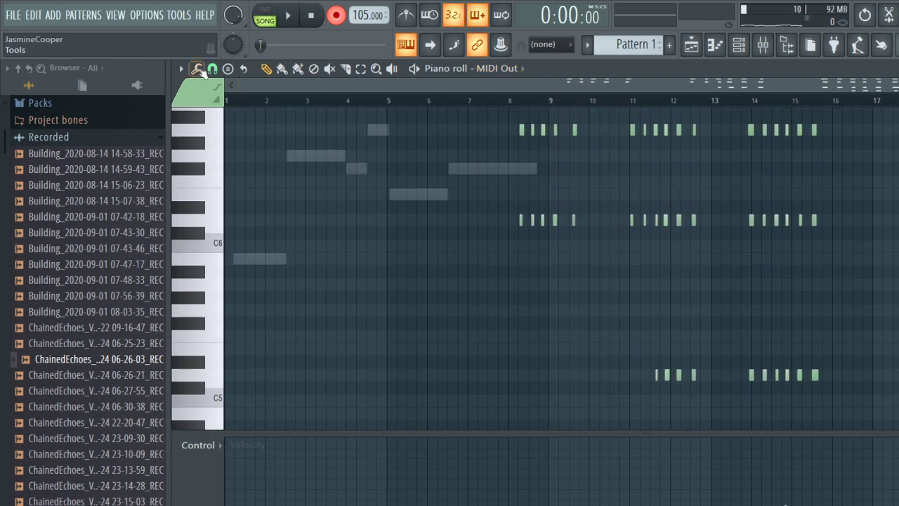
{"action": "left_click_drag", "start_coordinate": [614, 359], "coordinate": [863, 397]}
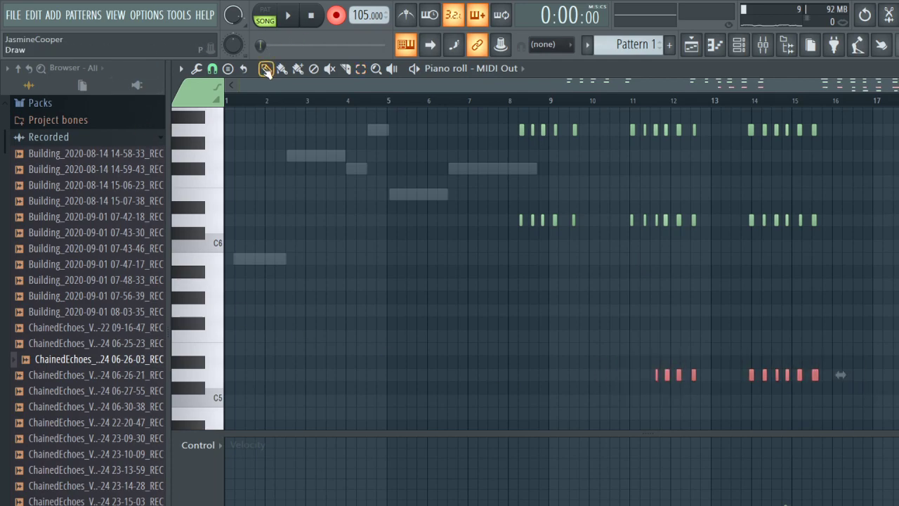
{"action": "left_click", "coordinate": [196, 385]}
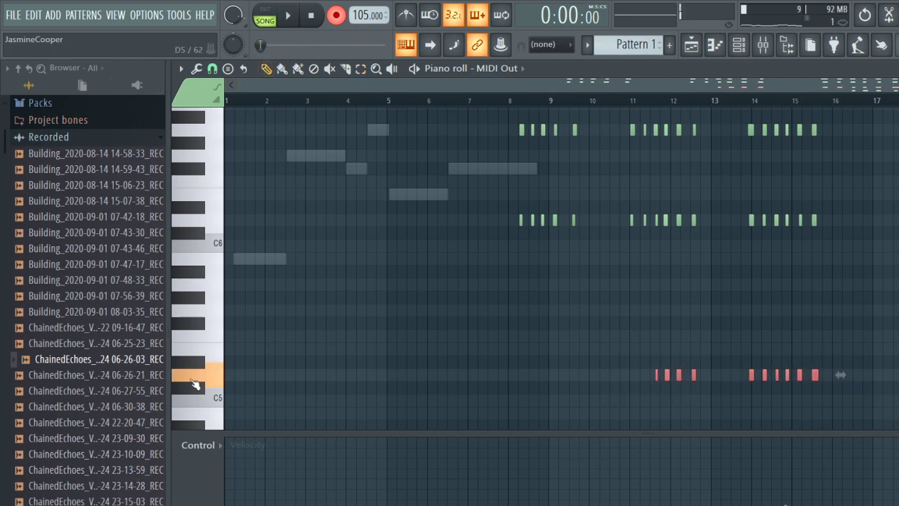
{"action": "left_click", "coordinate": [203, 325]}
{"action": "left_click", "coordinate": [208, 356]}
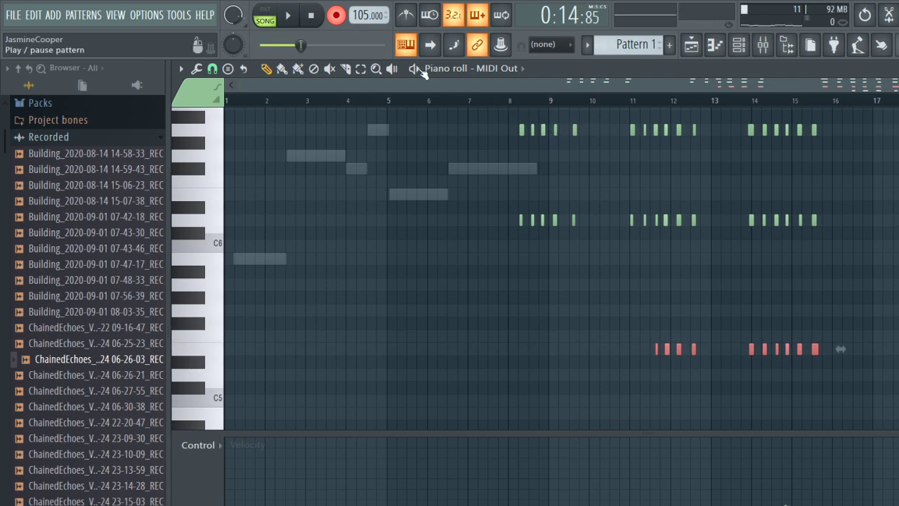
Play the arrangement while extending the Flute's last F#6 note almost to bar 9, and stop playback.
{"action": "key", "text": "space"}
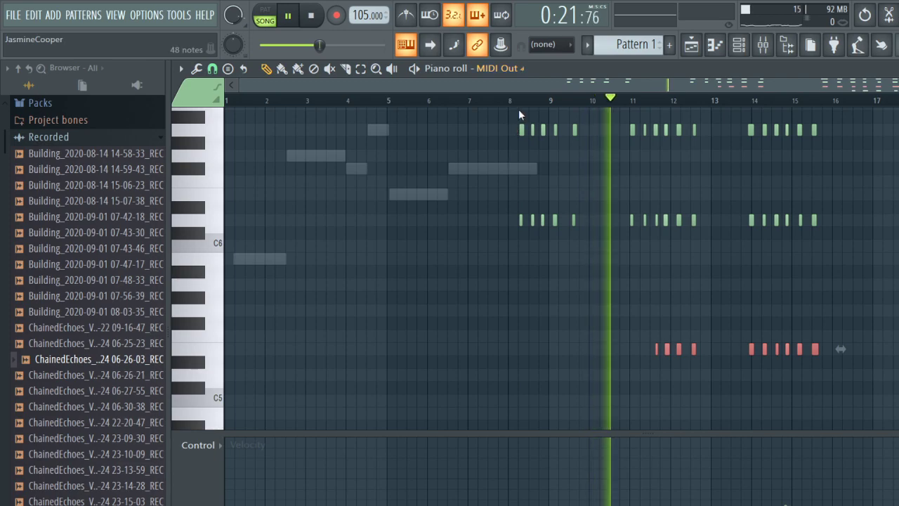
{"action": "left_click", "coordinate": [499, 68]}
{"action": "left_click", "coordinate": [527, 190]}
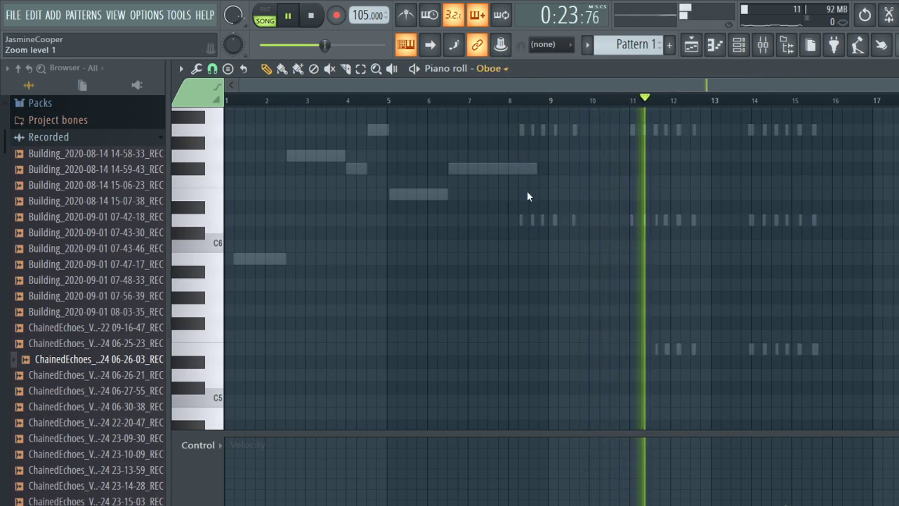
{"action": "left_click", "coordinate": [486, 69]}
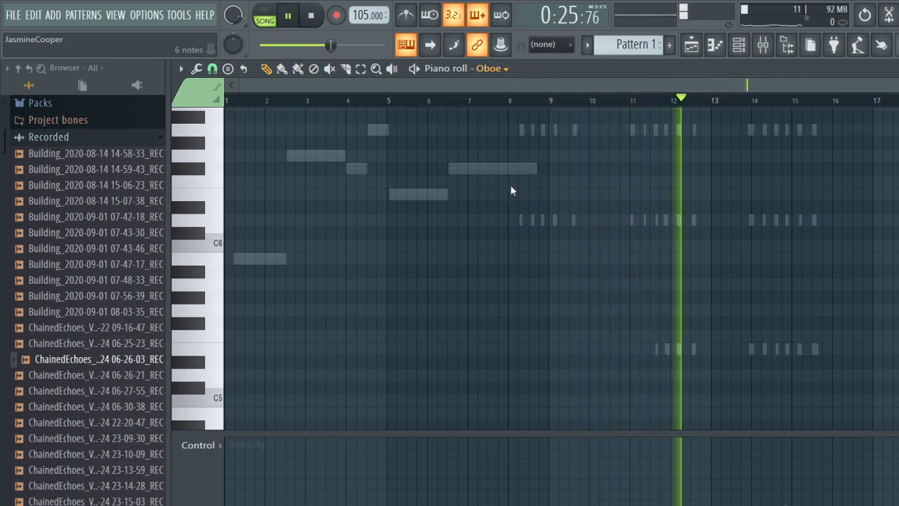
{"action": "left_click", "coordinate": [509, 185]}
{"action": "mouse_move", "coordinate": [534, 169]}
{"action": "left_mouse_down"}
{"action": "mouse_move", "coordinate": [553, 173]}
{"action": "mouse_move", "coordinate": [540, 171]}
{"action": "left_mouse_up"}
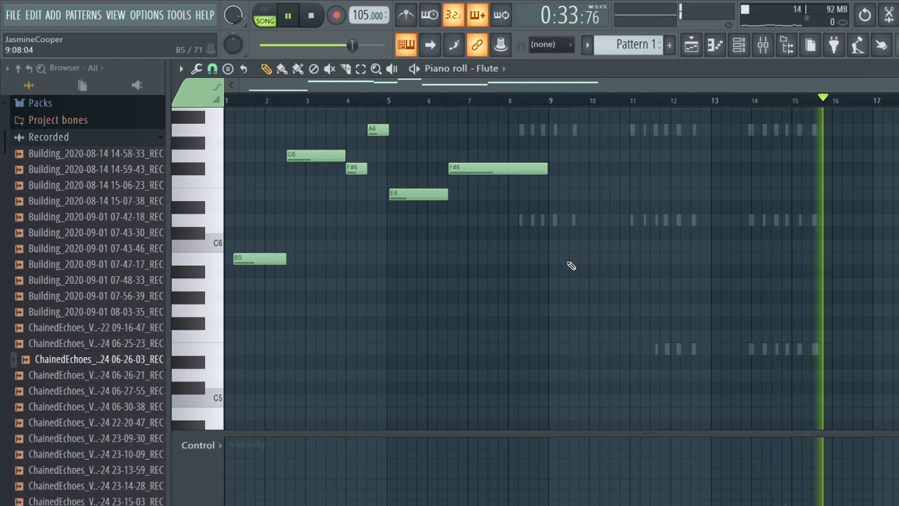
{"action": "key", "text": "space"}
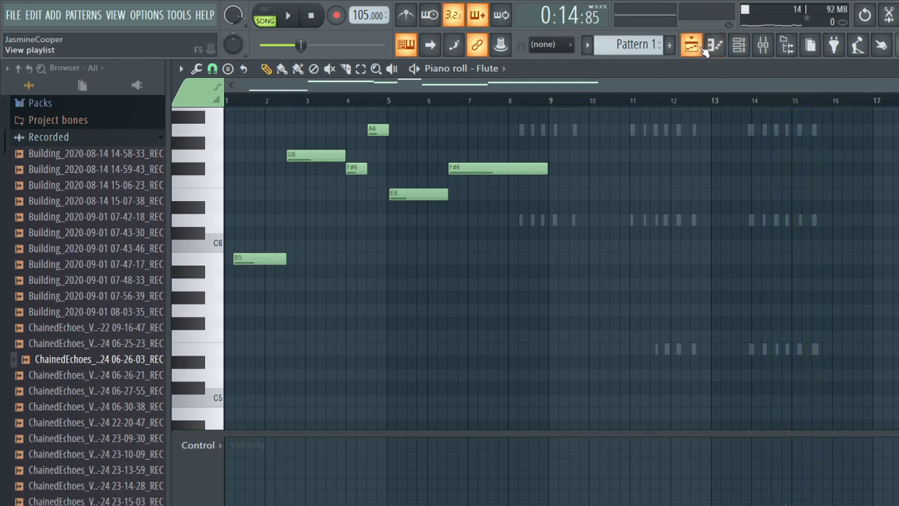
Copy MIDI Out's notes into MIDI Out #2, #3, #4 and play_mute in the channel rack.
{"action": "left_click", "coordinate": [691, 45]}
{"action": "left_click", "coordinate": [739, 44]}
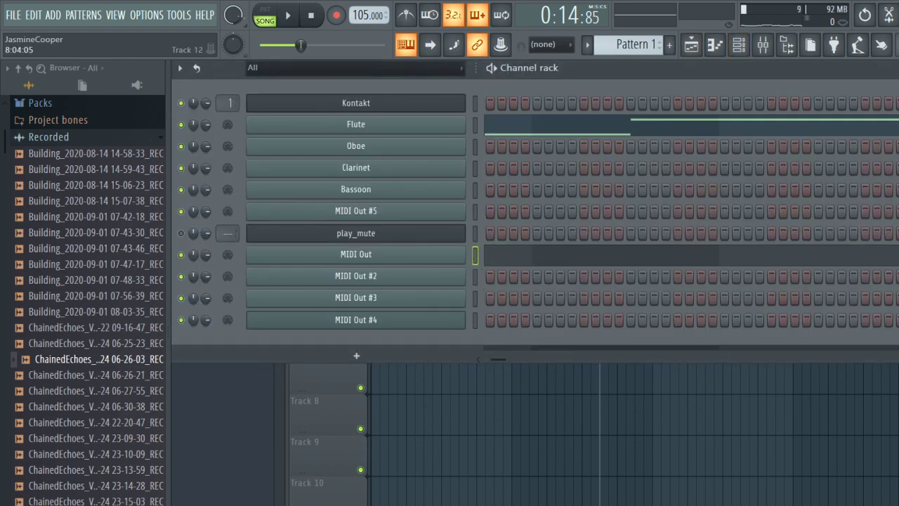
{"action": "key", "text": "ctrl+v"}
{"action": "key", "text": "Down"}
{"action": "key", "text": "ctrl+v"}
{"action": "key", "text": "Down"}
{"action": "key", "text": "ctrl+v"}
{"action": "key", "text": "Up"}
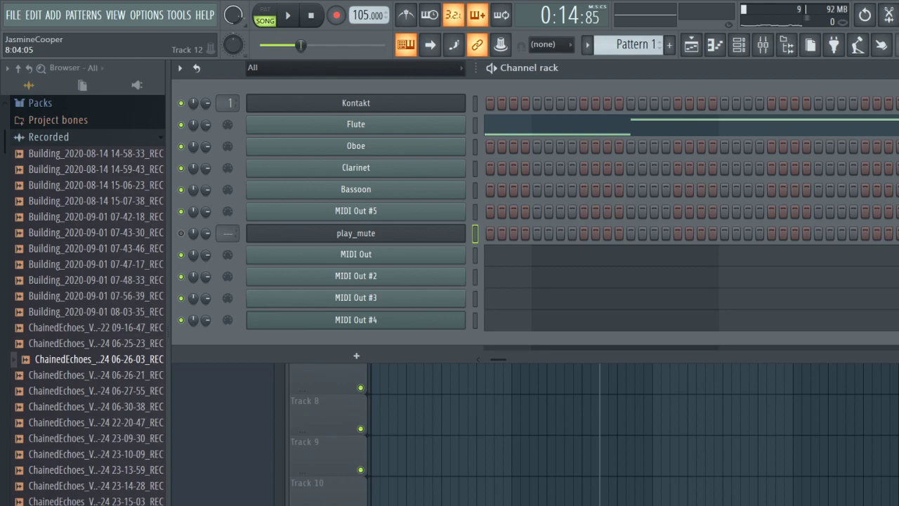
{"action": "key", "text": "ctrl+v"}
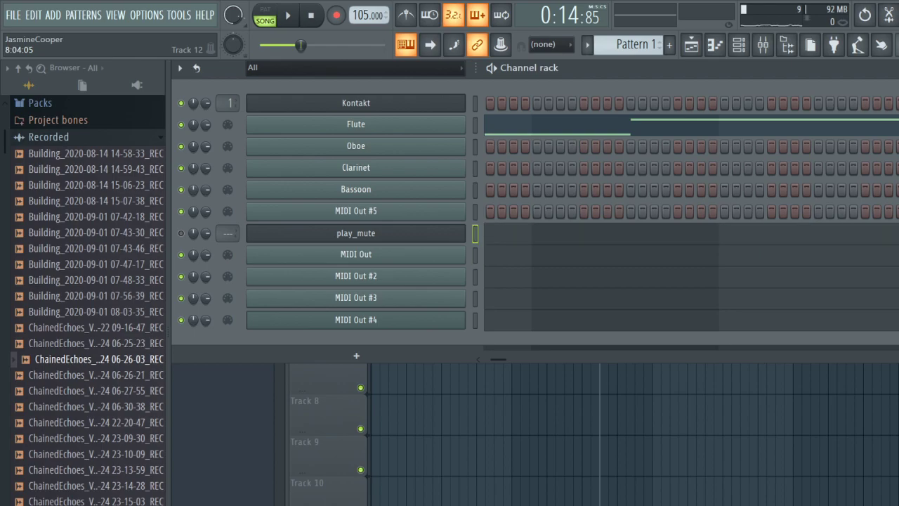
Delete all MIDI Out notes below the A6 line so the channel plays only the top chord voice.
{"action": "left_click", "coordinate": [612, 258]}
{"action": "scroll", "coordinate": [496, 170], "scroll_direction": "up", "scroll_amount": 3}
{"action": "scroll", "coordinate": [435, 244], "scroll_direction": "down", "scroll_amount": 3}
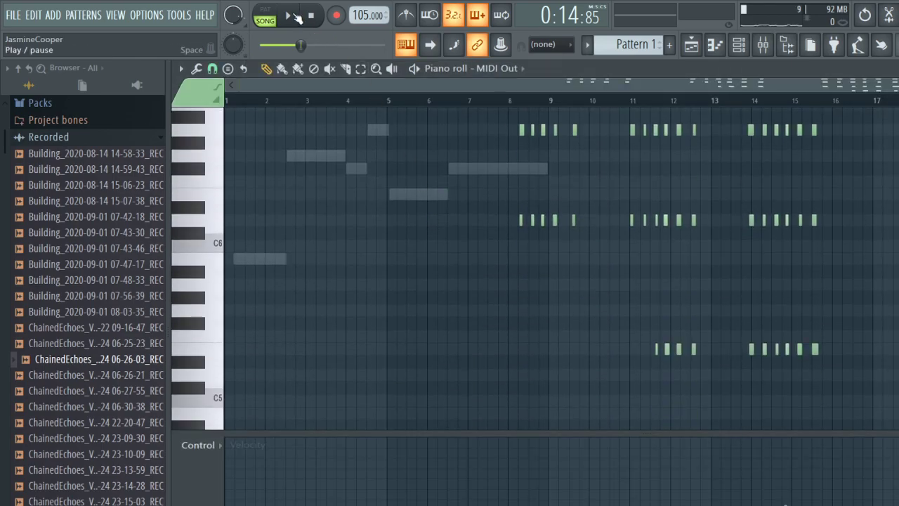
{"action": "left_click_drag", "start_coordinate": [488, 192], "coordinate": [898, 502]}
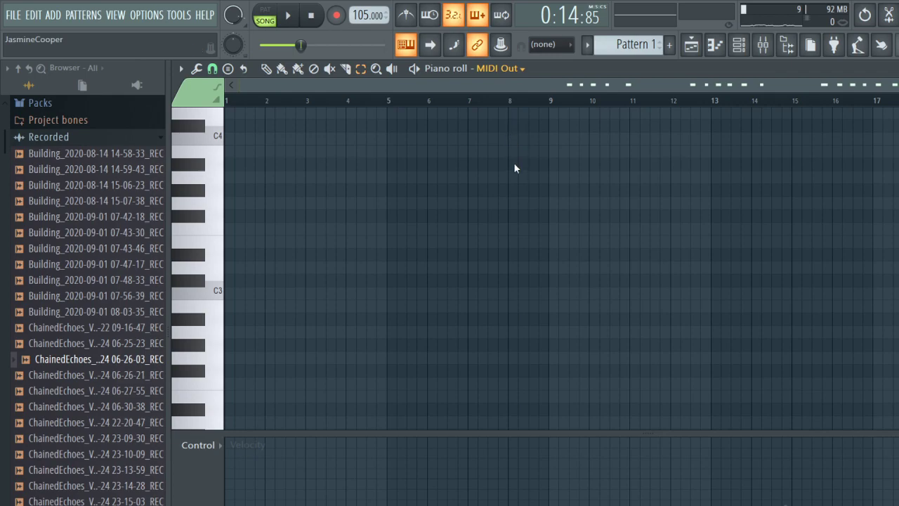
Reduce MIDI Out #2 to the D6 line by deleting its A6, E5 and G4 notes.
{"action": "left_click", "coordinate": [527, 124]}
{"action": "scroll", "coordinate": [492, 197], "scroll_direction": "up", "scroll_amount": 8}
{"action": "left_click_drag", "start_coordinate": [494, 164], "coordinate": [858, 230]}
{"action": "scroll", "coordinate": [658, 275], "scroll_direction": "down", "scroll_amount": 10}
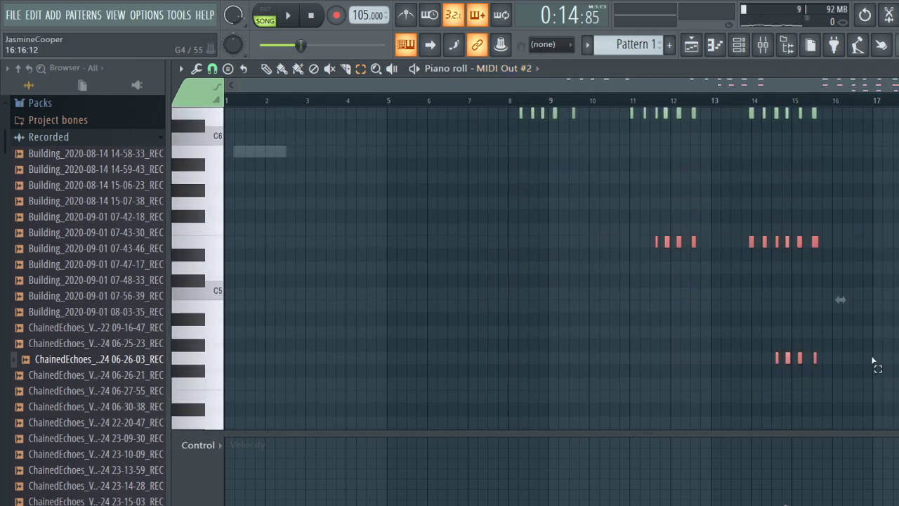
{"action": "scroll", "coordinate": [678, 221], "scroll_direction": "down", "scroll_amount": 2}
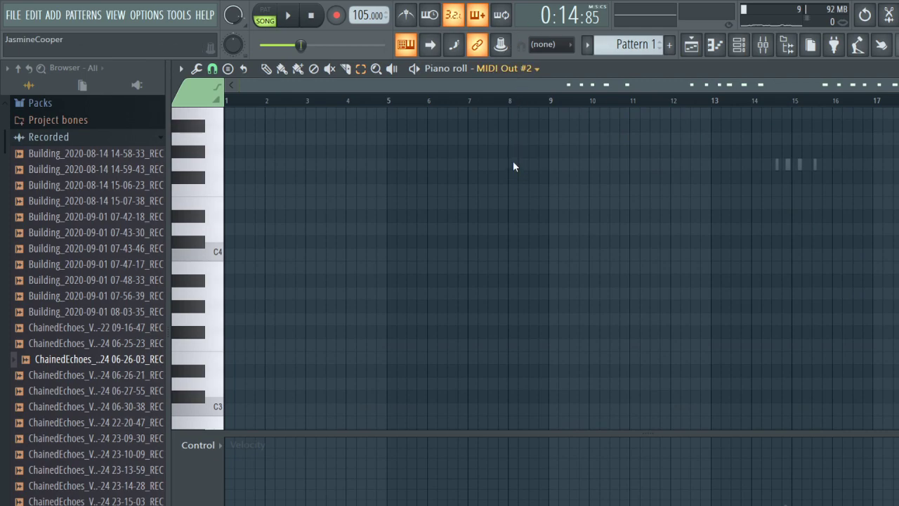
Reduce MIDI Out #3 to the E5 line by deleting its A6, D6 and G4 notes.
{"action": "scroll", "coordinate": [513, 162], "scroll_direction": "up", "scroll_amount": 10}
{"action": "left_click_drag", "start_coordinate": [488, 161], "coordinate": [863, 315]}
{"action": "scroll", "coordinate": [773, 317], "scroll_direction": "down", "scroll_amount": 5}
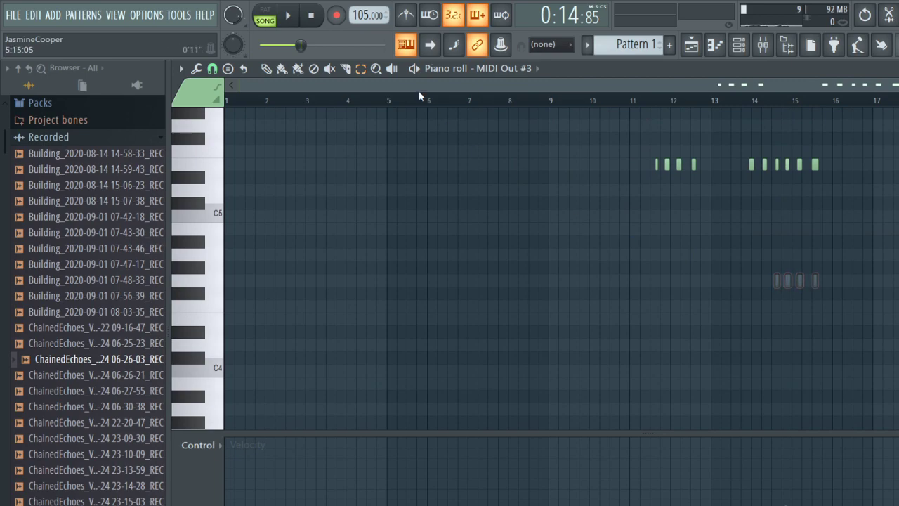
Reduce MIDI Out #4 to the G4 notes by deleting its A6, D6 and E5 lines.
{"action": "left_click", "coordinate": [510, 152]}
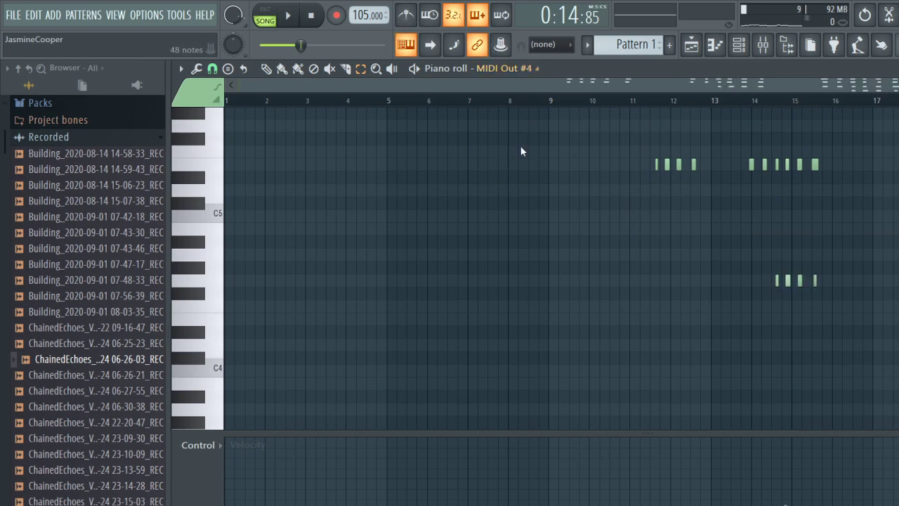
{"action": "scroll", "coordinate": [522, 168], "scroll_direction": "up", "scroll_amount": 7}
{"action": "left_click_drag", "start_coordinate": [500, 181], "coordinate": [879, 306]}
{"action": "key", "text": "Delete"}
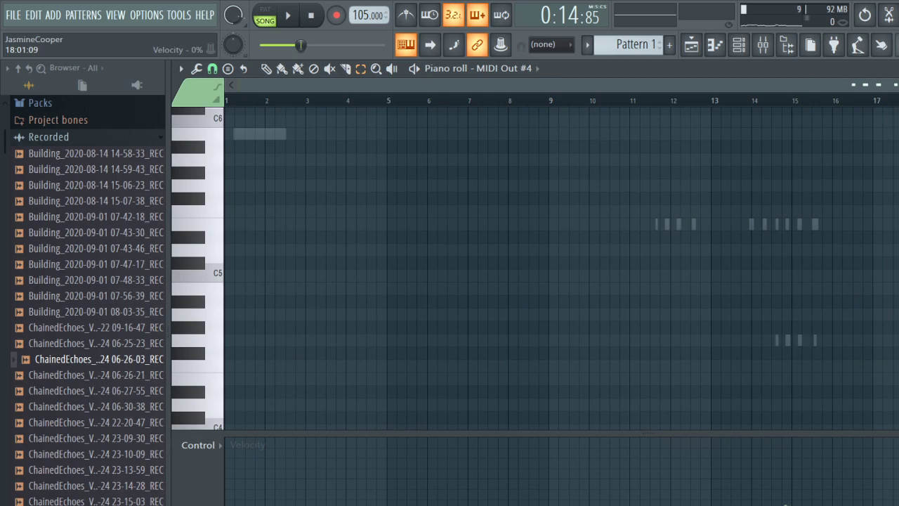
Play back the arrangement while reviewing the Flute and MIDI Out #4 notes of Pattern 1.
{"action": "left_click", "coordinate": [692, 45]}
{"action": "key", "text": "space"}
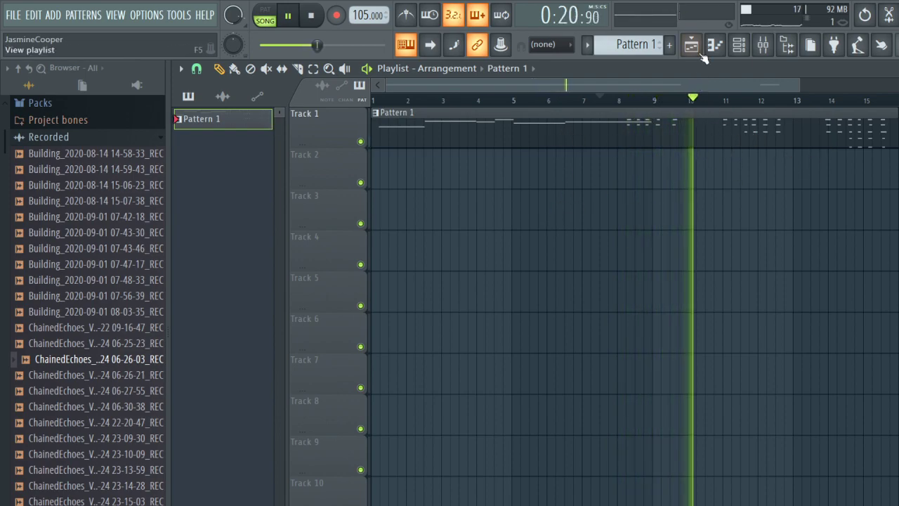
{"action": "double_click", "coordinate": [678, 146]}
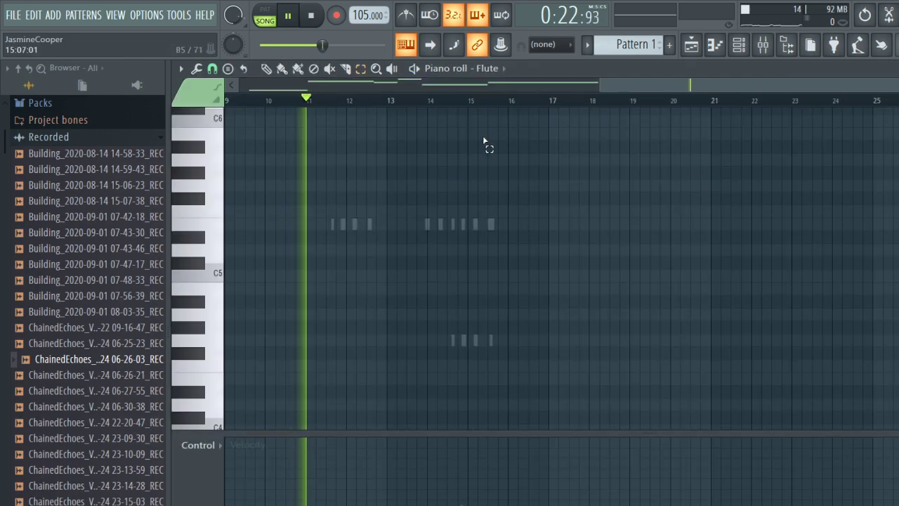
{"action": "left_click_drag", "start_coordinate": [637, 84], "coordinate": [556, 84]}
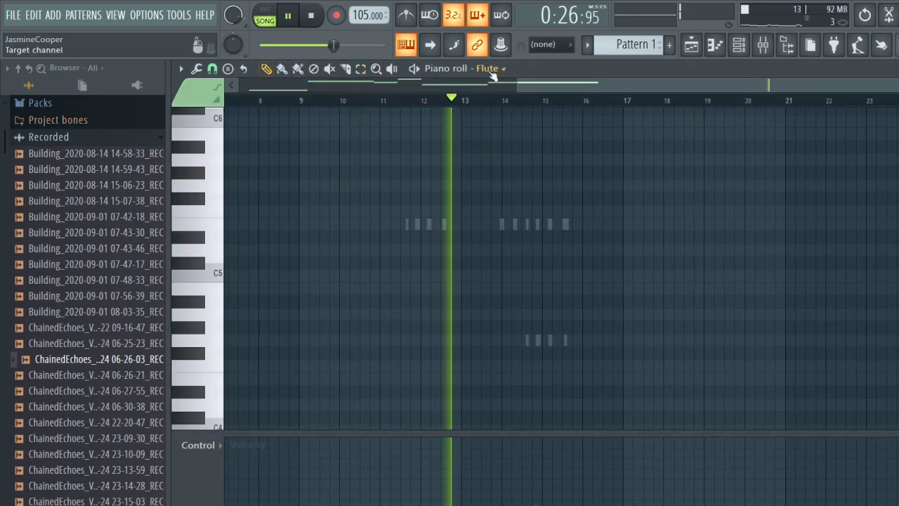
{"action": "left_click", "coordinate": [501, 144]}
{"action": "scroll", "coordinate": [510, 206], "scroll_direction": "up", "scroll_amount": 3}
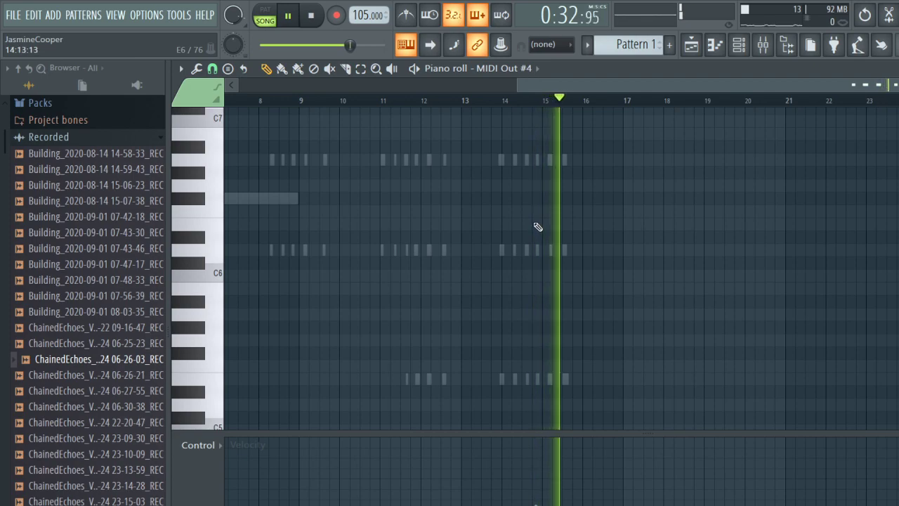
{"action": "left_click", "coordinate": [692, 45]}
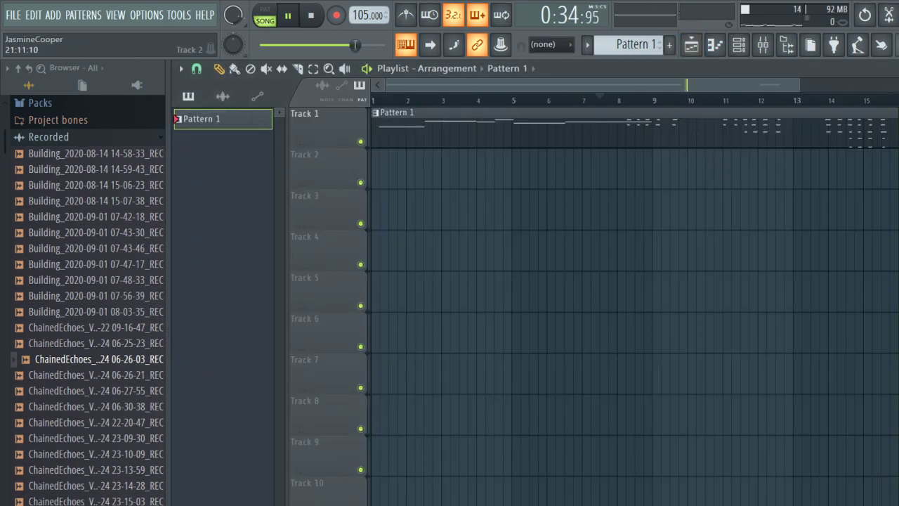
{"action": "key", "text": "space"}
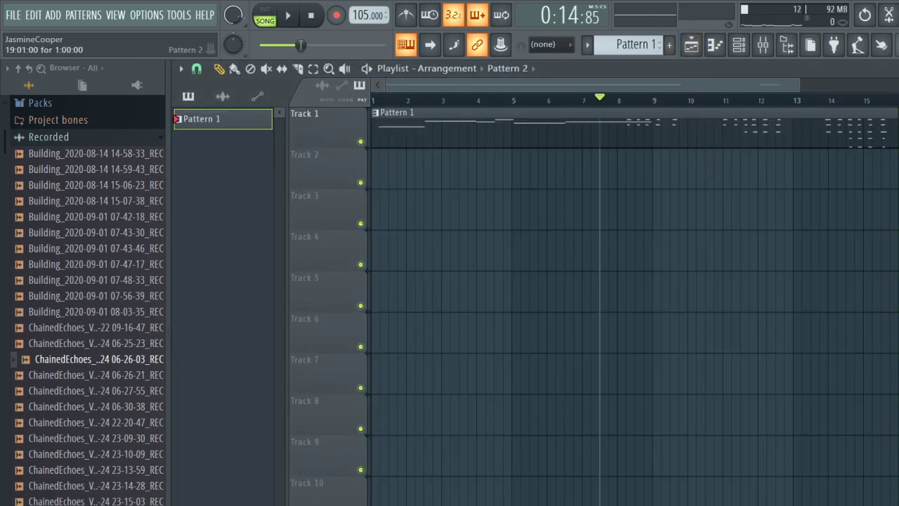
Create a new Pattern 2, place its clip on Track 1 at bar 17, and select the Flute channel.
{"action": "key", "text": "F4"}
{"action": "left_click", "coordinate": [897, 100]}
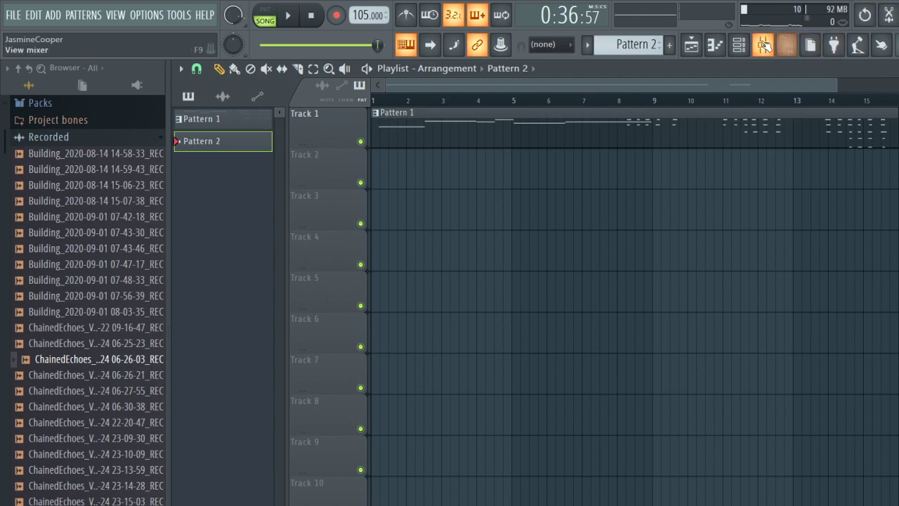
{"action": "left_click", "coordinate": [738, 46]}
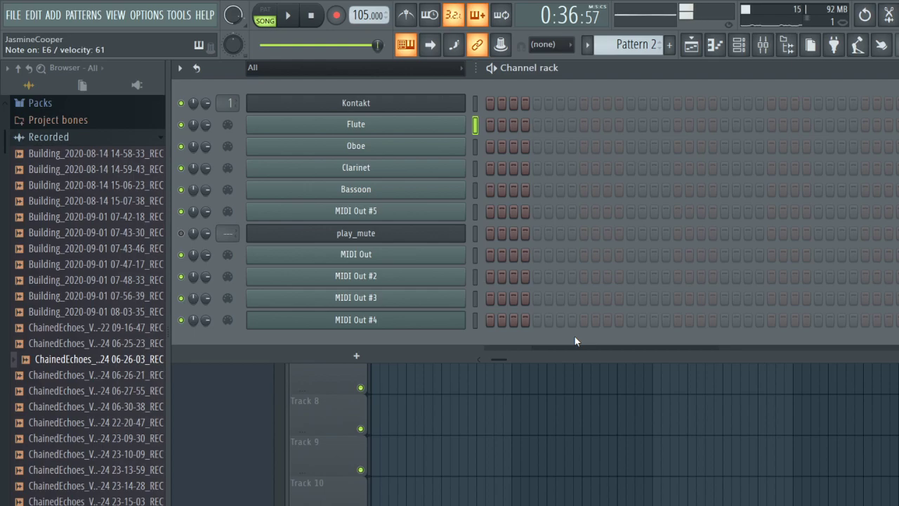
{"action": "left_click", "coordinate": [693, 55]}
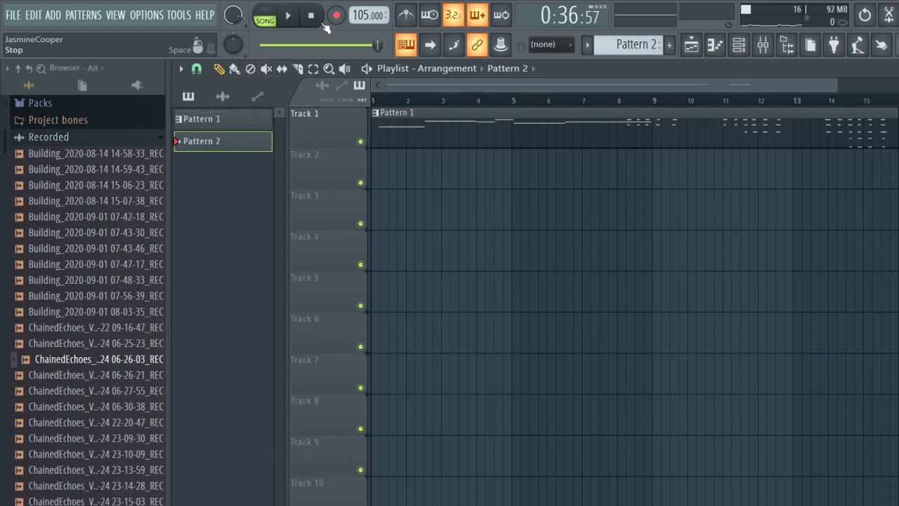
Turn on the metronome and play the arrangement from the start and from bar 17 to check the tempo.
{"action": "left_click", "coordinate": [405, 16]}
{"action": "key", "text": "space"}
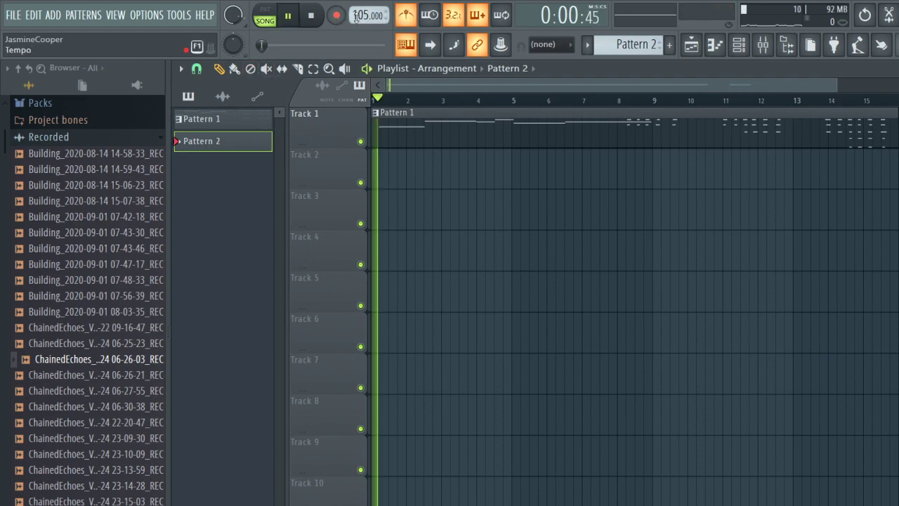
{"action": "key", "text": "space"}
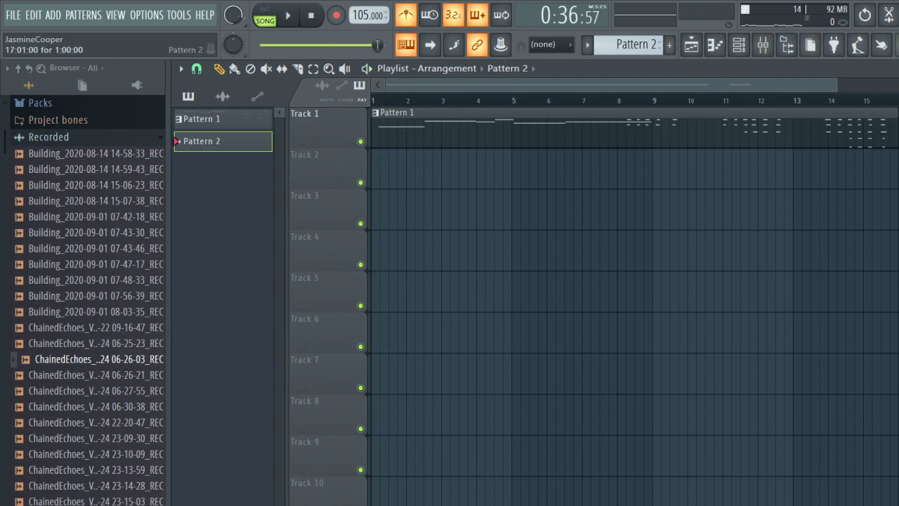
{"action": "key", "text": "space"}
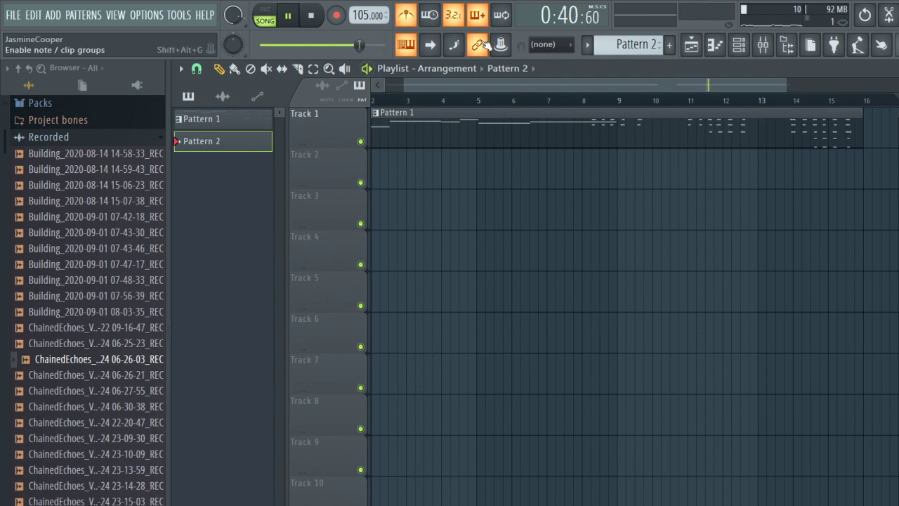
{"action": "key", "text": "space"}
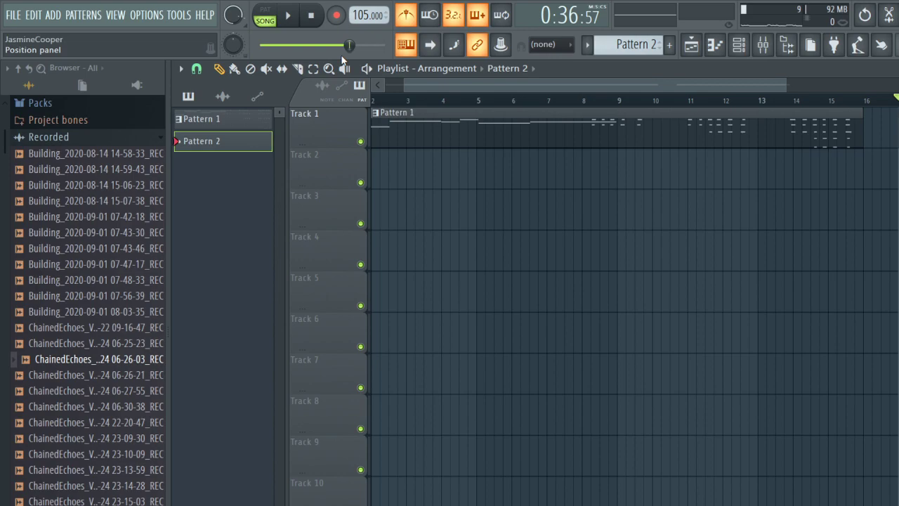
Create a Tempo automation clip on Track 2 beneath the pattern clips.
{"action": "left_click", "coordinate": [427, 90]}
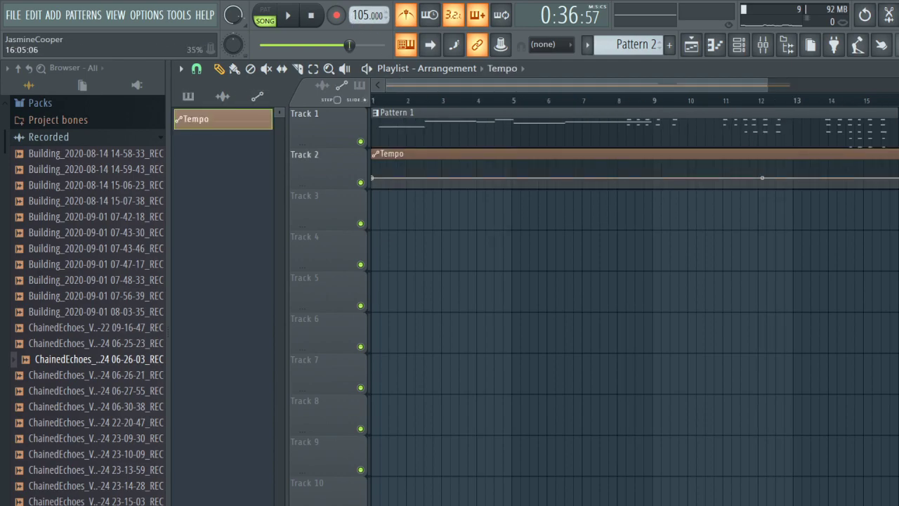
{"action": "scroll", "coordinate": [375, 165], "scroll_direction": "up", "scroll_amount": 5}
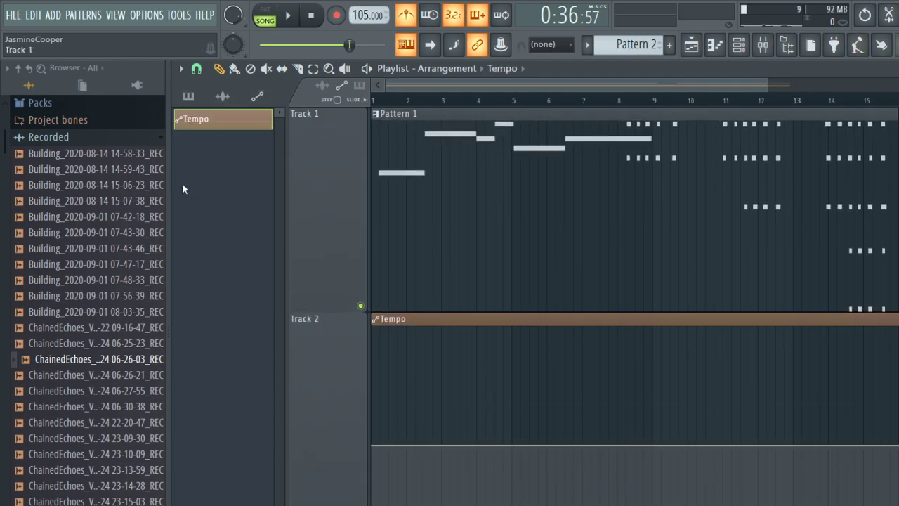
{"action": "left_click_drag", "start_coordinate": [775, 86], "coordinate": [692, 93]}
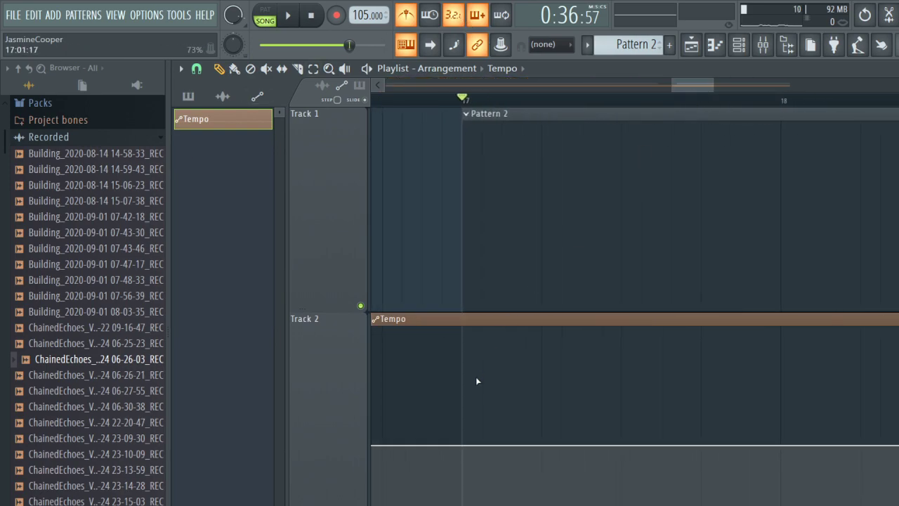
Add Tempo automation points at bar 17 that drop the tempo to 87.781, plus a point at bar 18.
{"action": "right_click", "coordinate": [462, 445]}
{"action": "left_click_drag", "start_coordinate": [639, 446], "coordinate": [462, 472]}
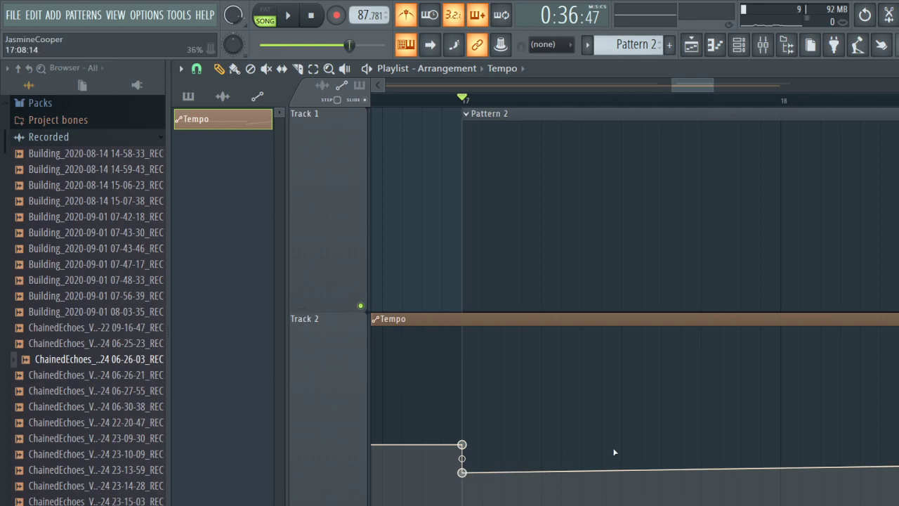
{"action": "left_click", "coordinate": [781, 470]}
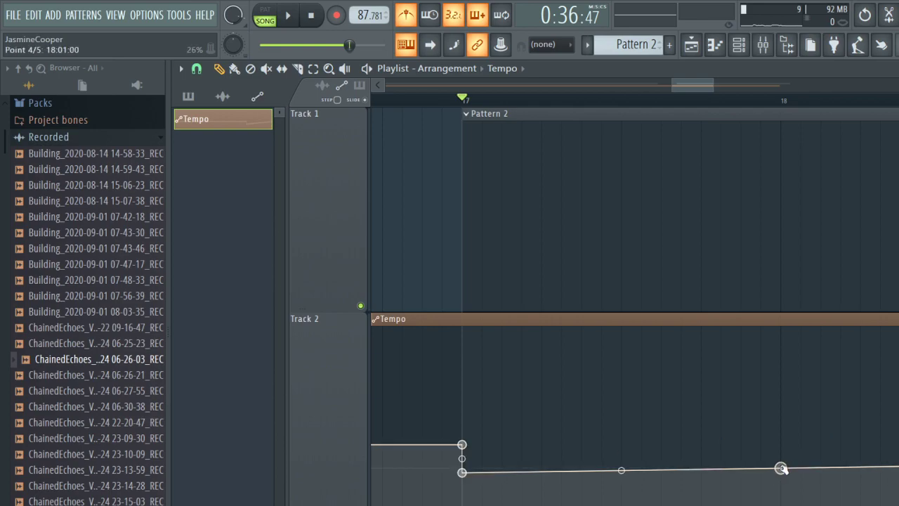
Shorten the Tempo clip to end at bar 18, keeping the lowered level flat from bar 17.
{"action": "key", "text": "space"}
{"action": "left_click", "coordinate": [768, 87]}
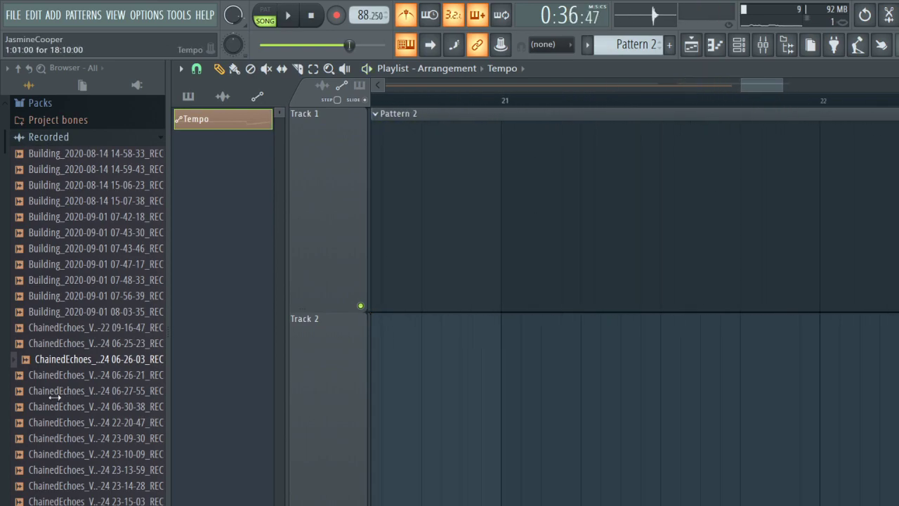
{"action": "left_click_drag", "start_coordinate": [55, 397], "coordinate": [651, 337]}
{"action": "left_click_drag", "start_coordinate": [666, 84], "coordinate": [692, 86]}
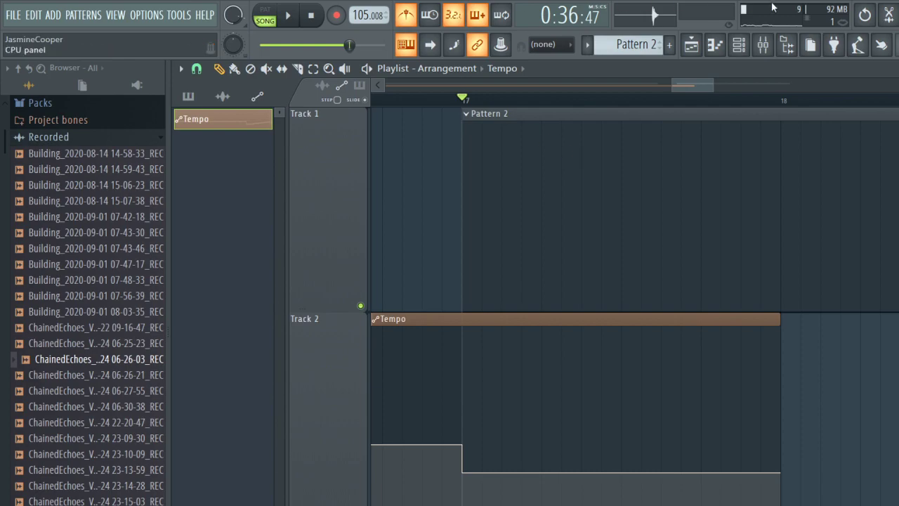
Make Flute the active channel and arm recording for Pattern 2.
{"action": "left_click", "coordinate": [738, 51]}
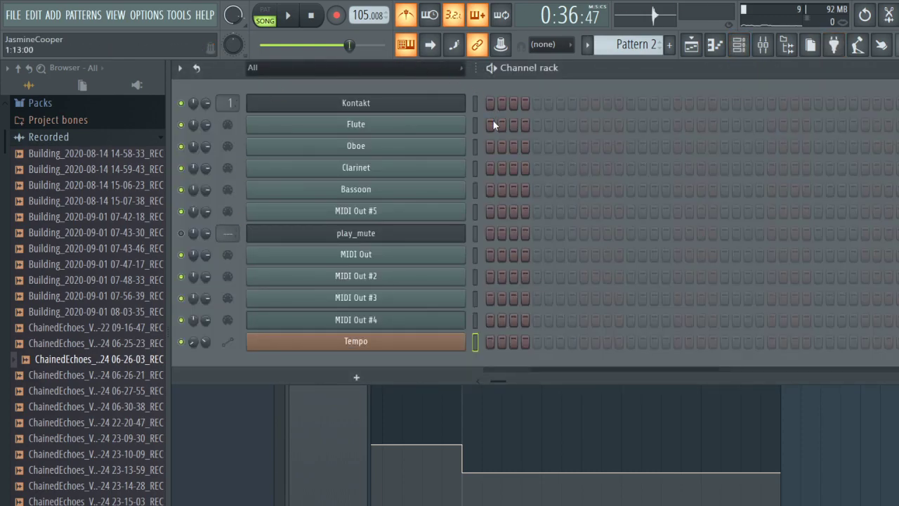
{"action": "left_click", "coordinate": [697, 49]}
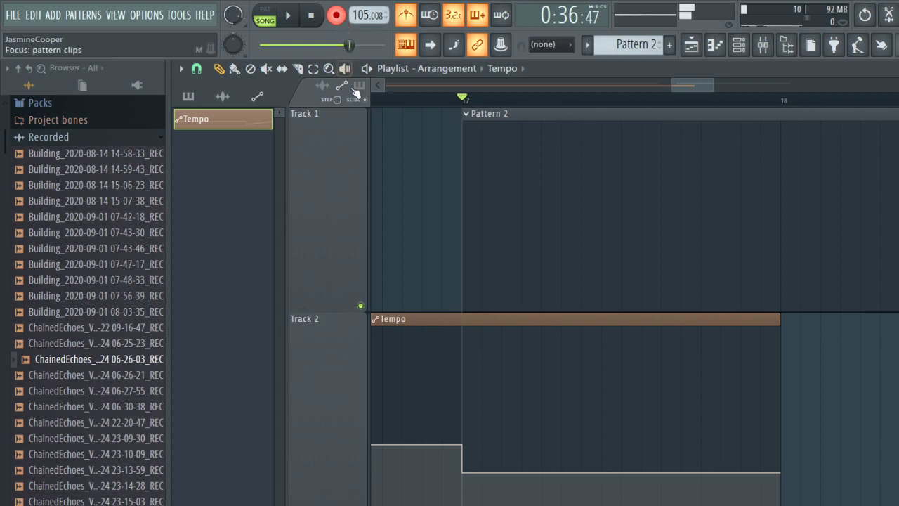
{"action": "key", "text": "space"}
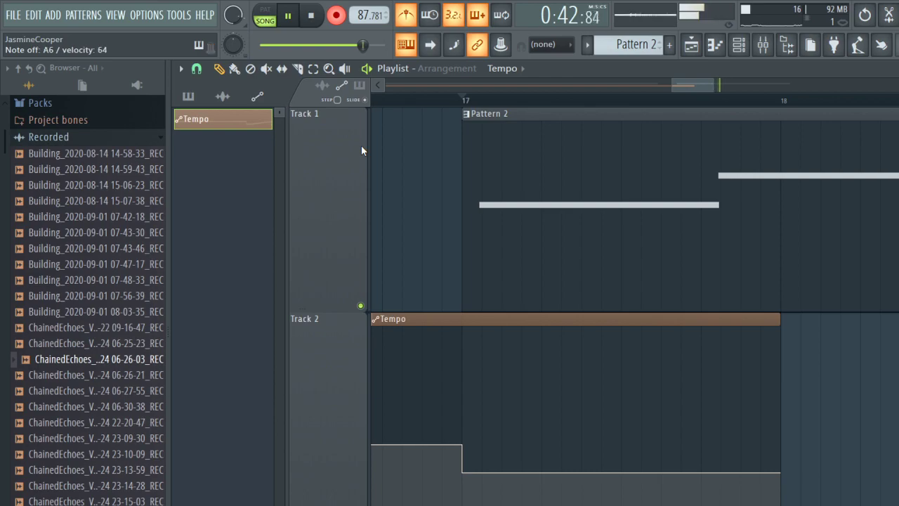
{"action": "key", "text": "space"}
{"action": "key", "text": "ctrl+z"}
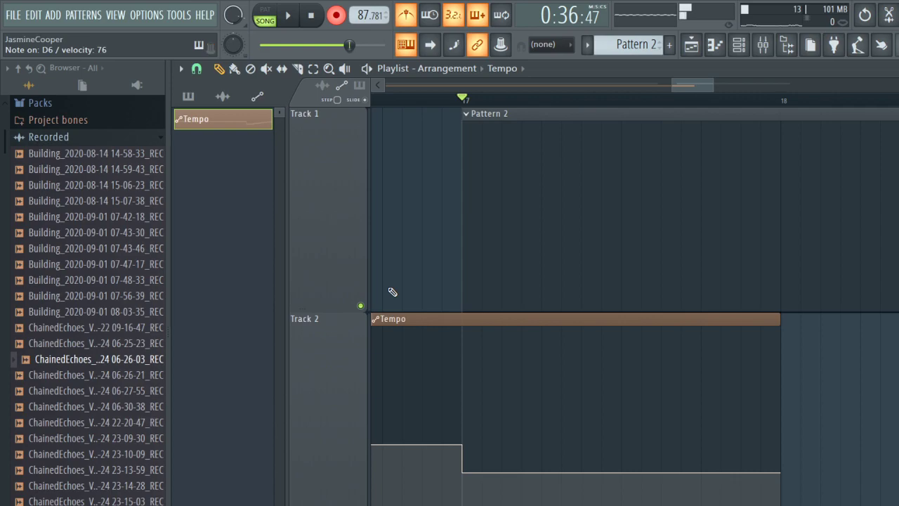
Record the Flute melody into Pattern 2 from bar 17 and raise its last note to G6.
{"action": "key", "text": "space"}
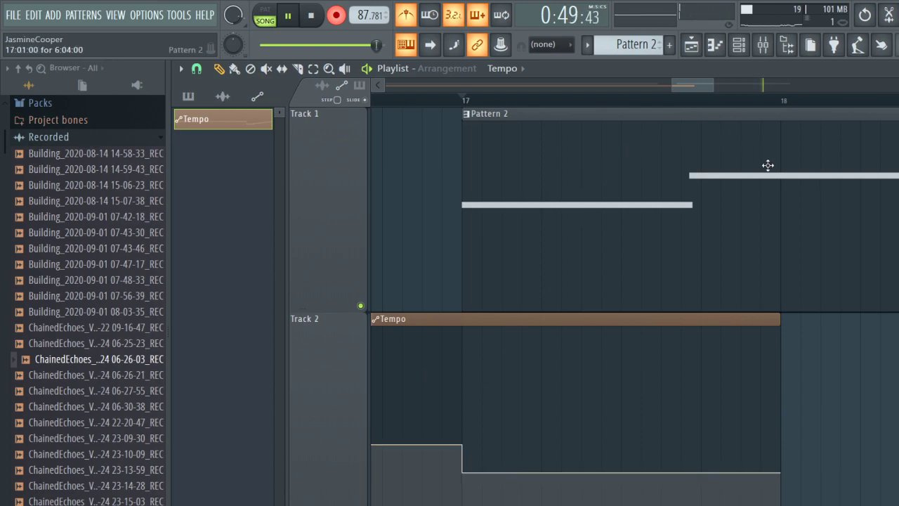
{"action": "key", "text": "space"}
{"action": "left_click_drag", "start_coordinate": [715, 89], "coordinate": [779, 104]}
{"action": "double_click", "coordinate": [653, 258]}
{"action": "left_click_drag", "start_coordinate": [686, 80], "coordinate": [281, 112]}
{"action": "left_click_drag", "start_coordinate": [360, 196], "coordinate": [362, 185]}
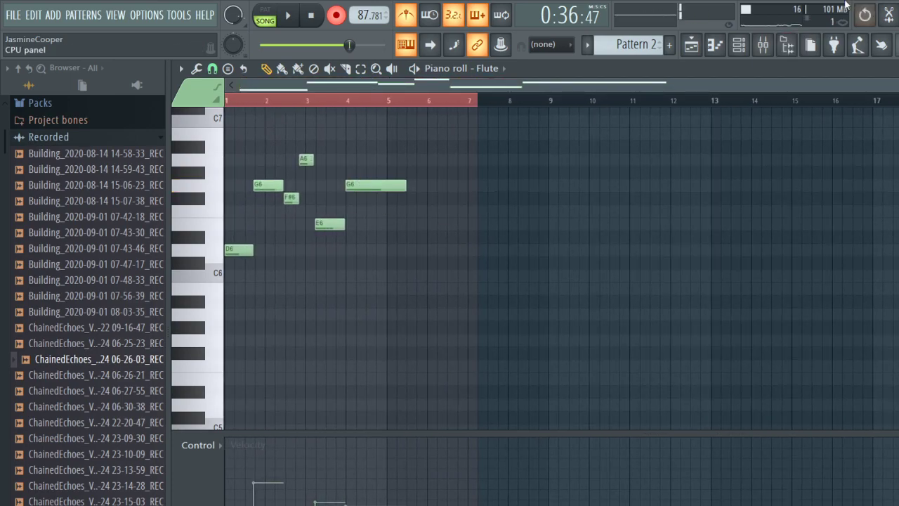
Make Oboe the active channel for recording into Pattern 2 and return to the playlist at bar 17.
{"action": "left_click", "coordinate": [691, 46]}
{"action": "left_click_drag", "start_coordinate": [755, 84], "coordinate": [683, 86]}
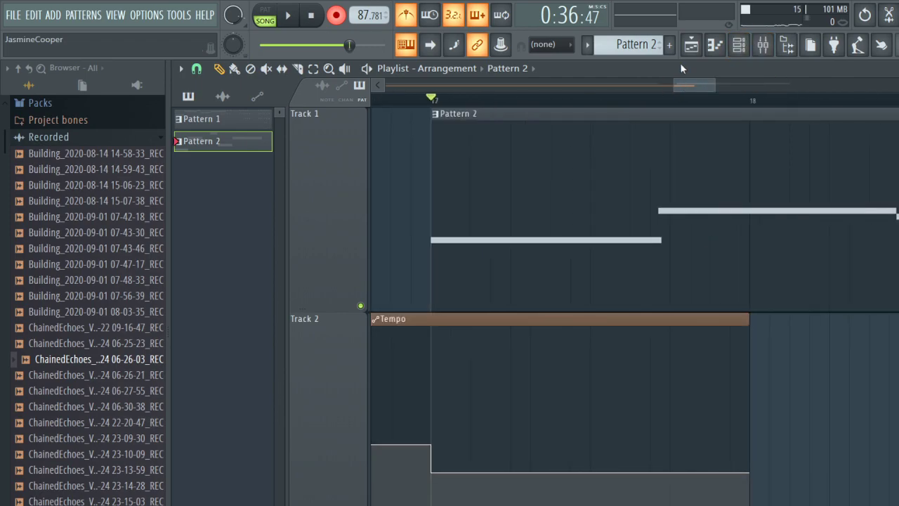
{"action": "left_click", "coordinate": [738, 44]}
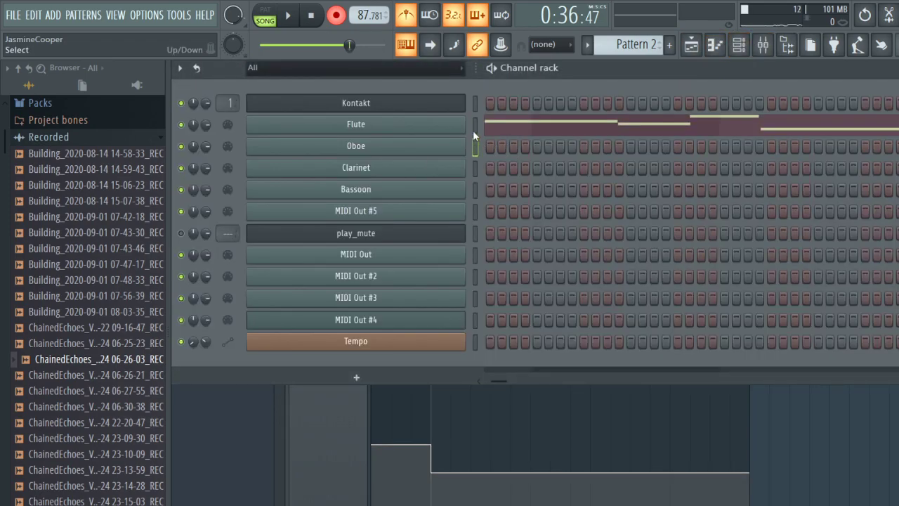
{"action": "left_click", "coordinate": [691, 45]}
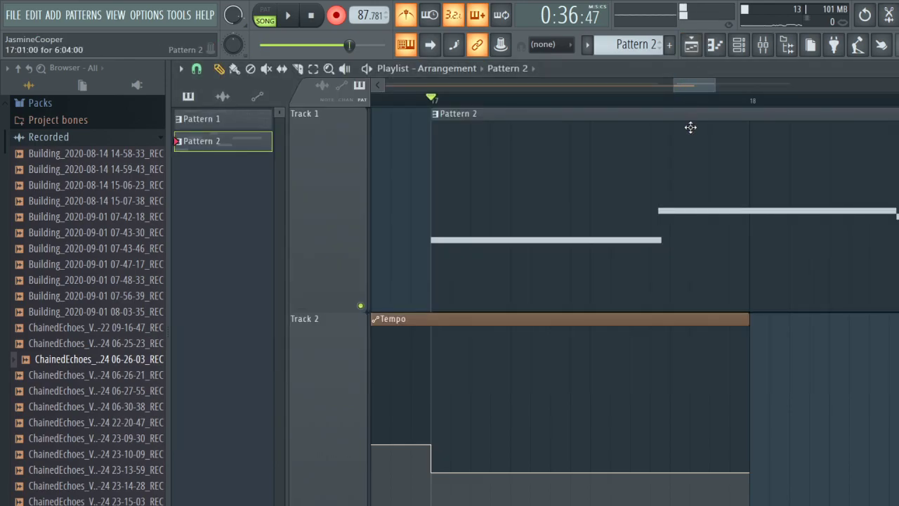
Audition Oboe notes between C#6 and F#6 to find a harmony for the Flute melody.
{"action": "key", "text": "q"}
{"action": "key", "text": "r"}
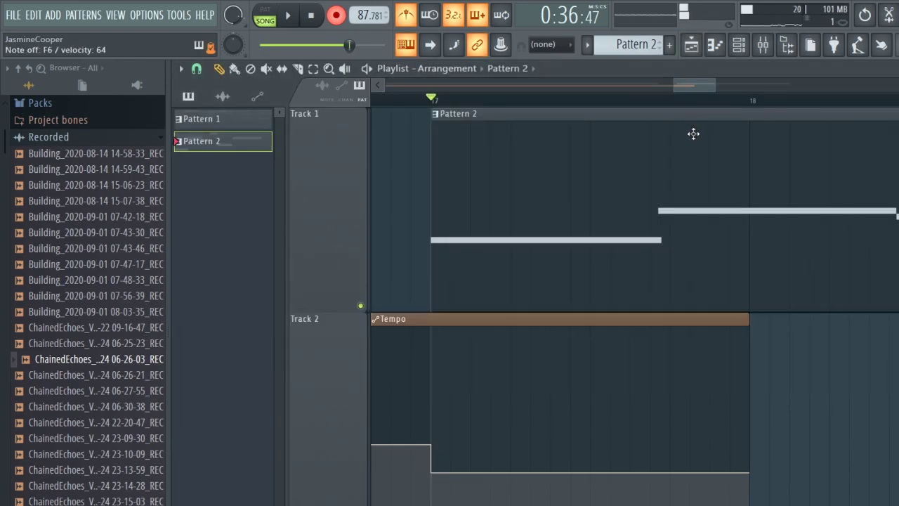
{"action": "key", "text": "5"}
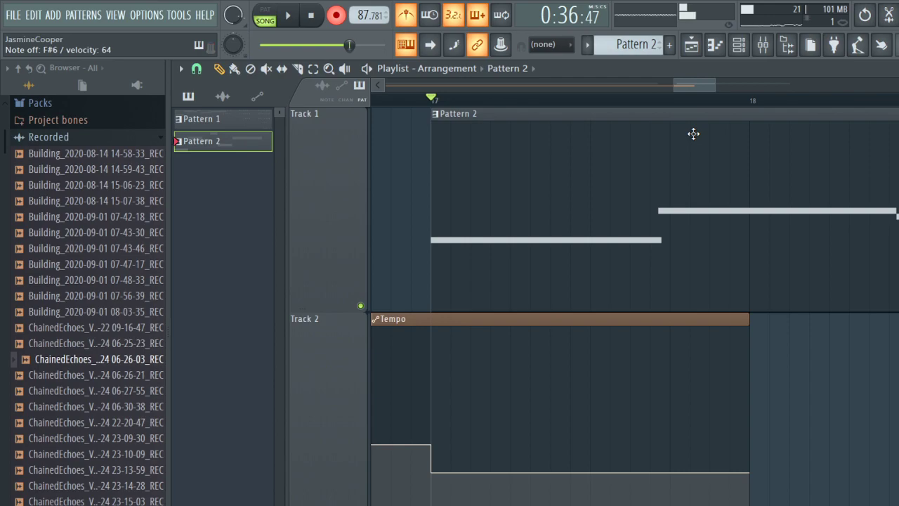
{"action": "key", "text": "5"}
{"action": "key", "text": "w"}
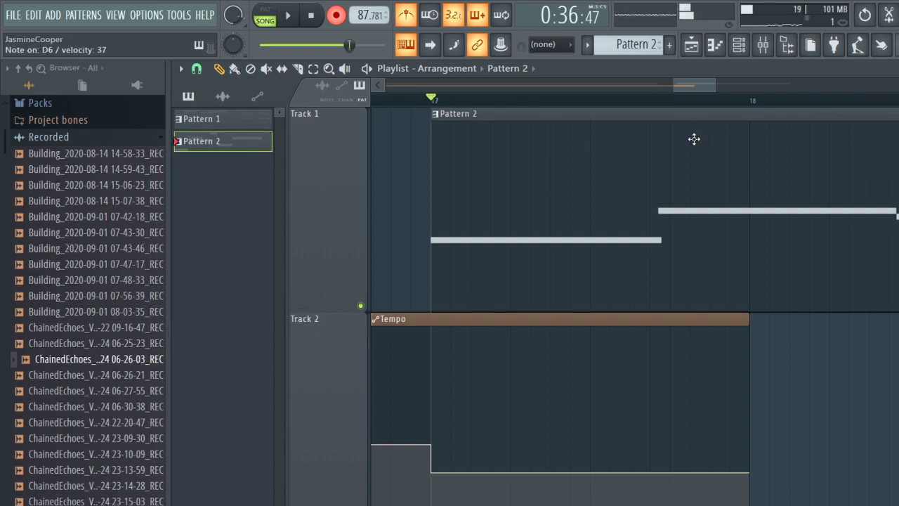
{"action": "key", "text": "5"}
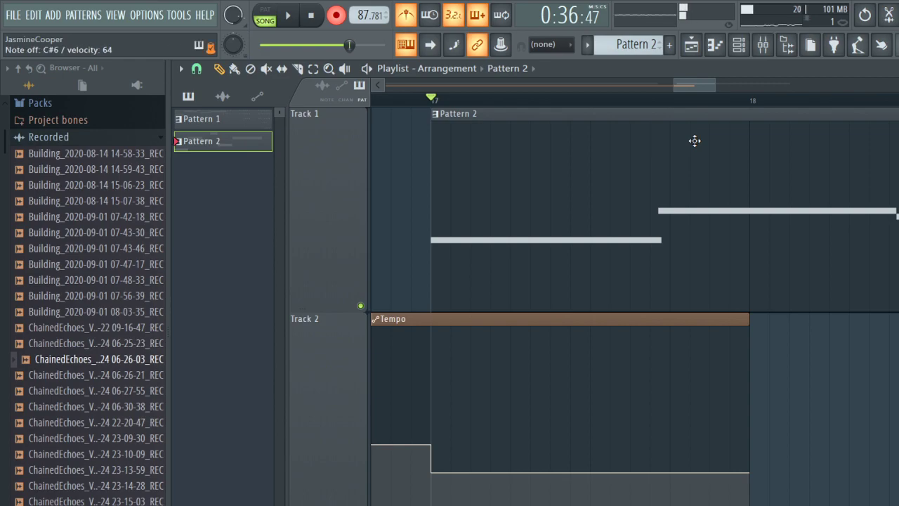
Record a short Oboe take with an F#6 note into Pattern 2 near bar 17.
{"action": "key", "text": "space"}
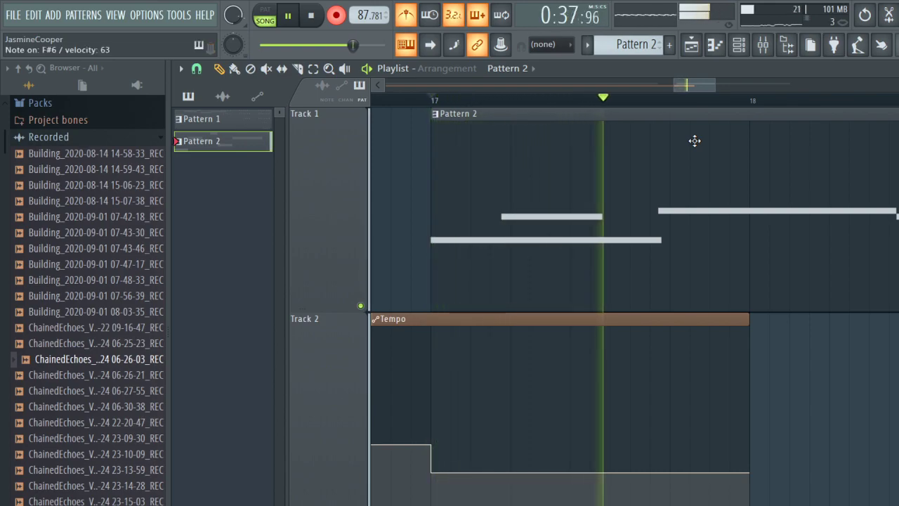
{"action": "key", "text": "space"}
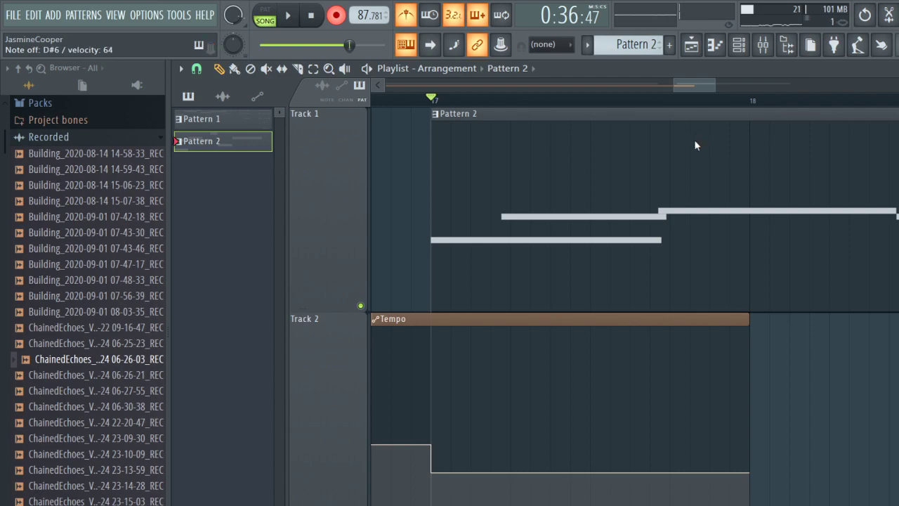
Undo the short Oboe take and record a full Oboe harmony into Pattern 2 from bar 17.
{"action": "key", "text": "ctrl+z"}
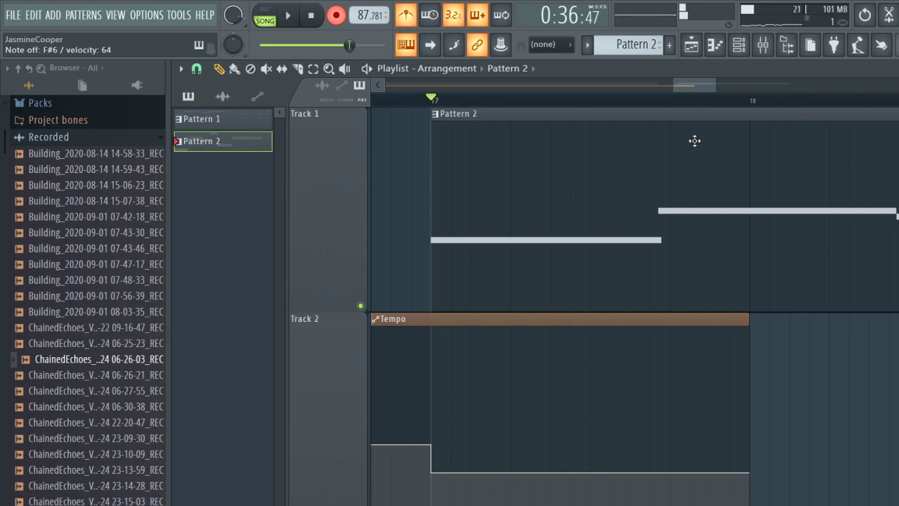
{"action": "key", "text": "space"}
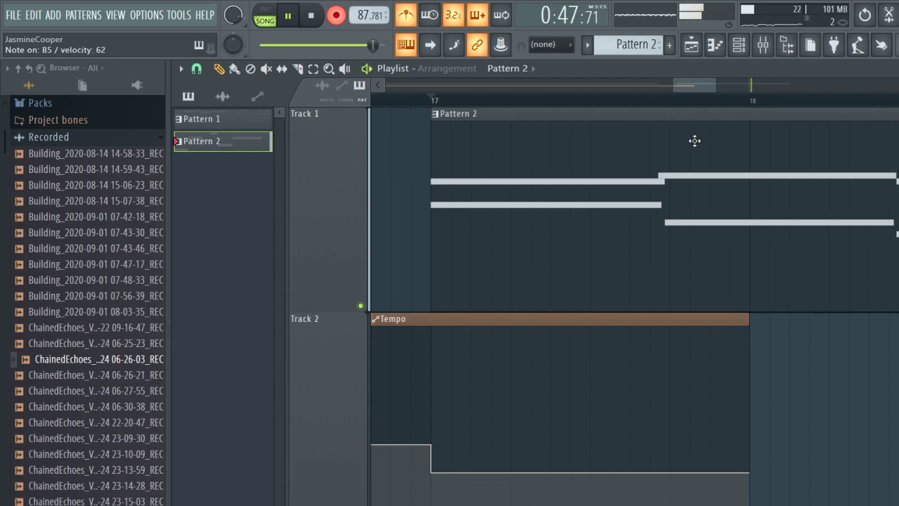
{"action": "key", "text": "space"}
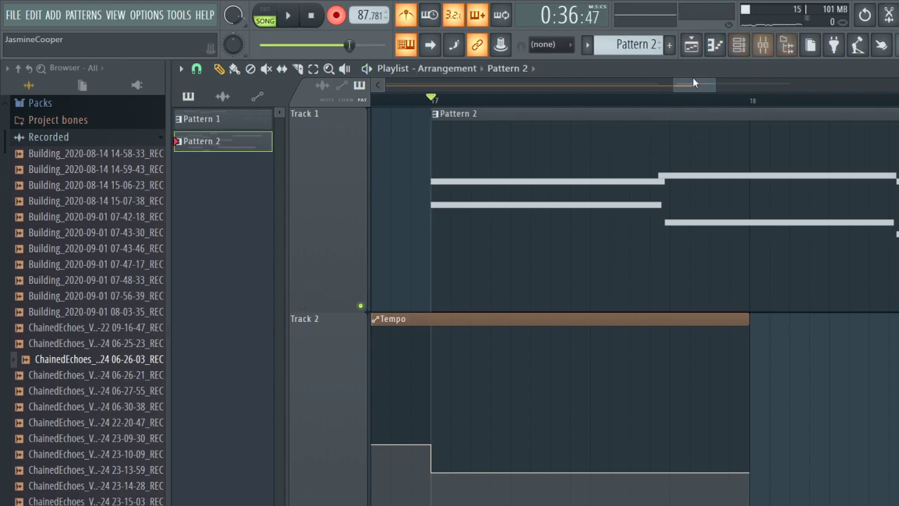
Move the song position to just past bar 19 and make MIDI Out the active channel to audition notes.
{"action": "scroll", "coordinate": [707, 85], "scroll_direction": "down", "scroll_amount": 4}
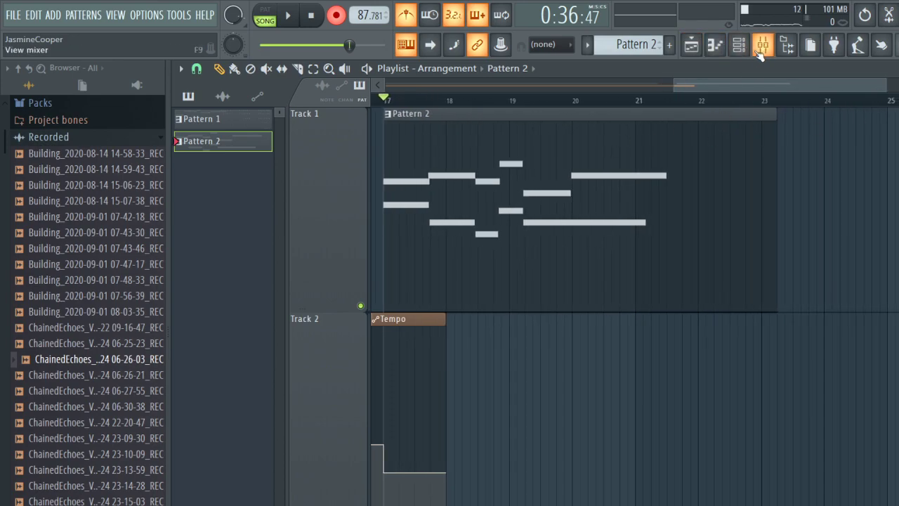
{"action": "left_click", "coordinate": [527, 101]}
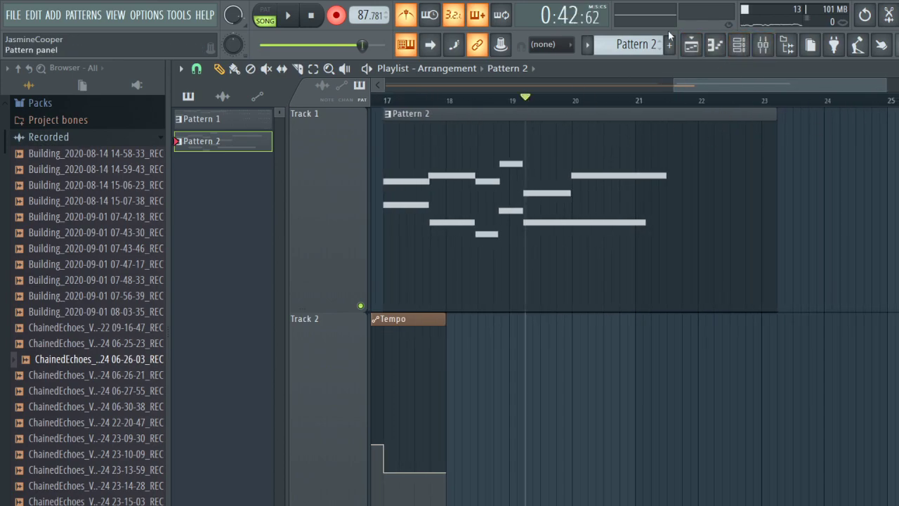
{"action": "left_click", "coordinate": [739, 48]}
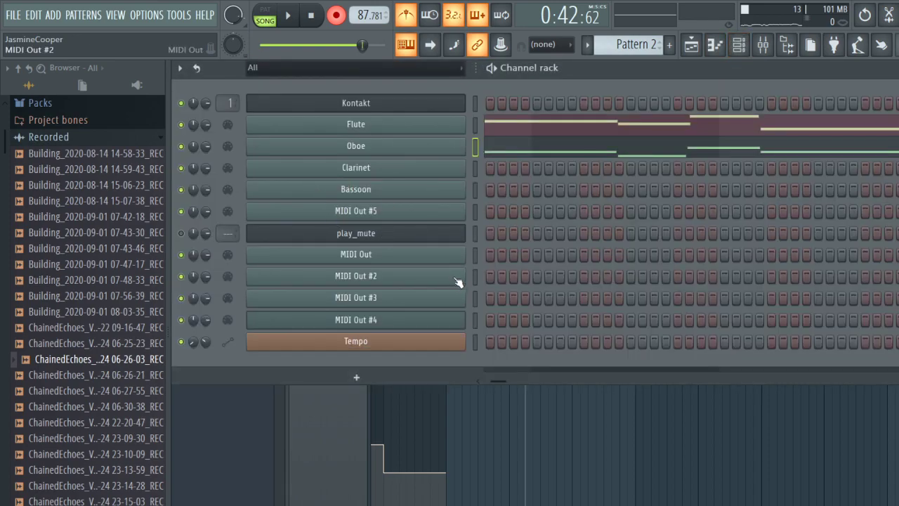
{"action": "left_click", "coordinate": [475, 254]}
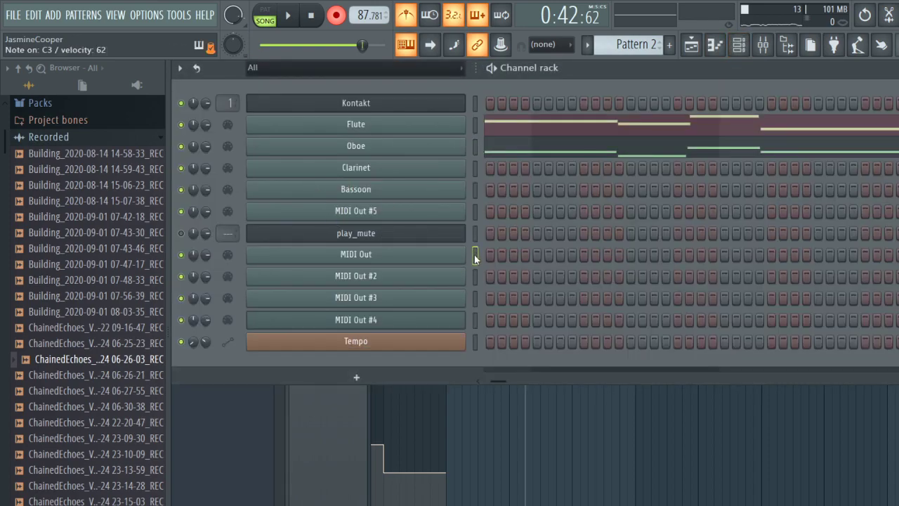
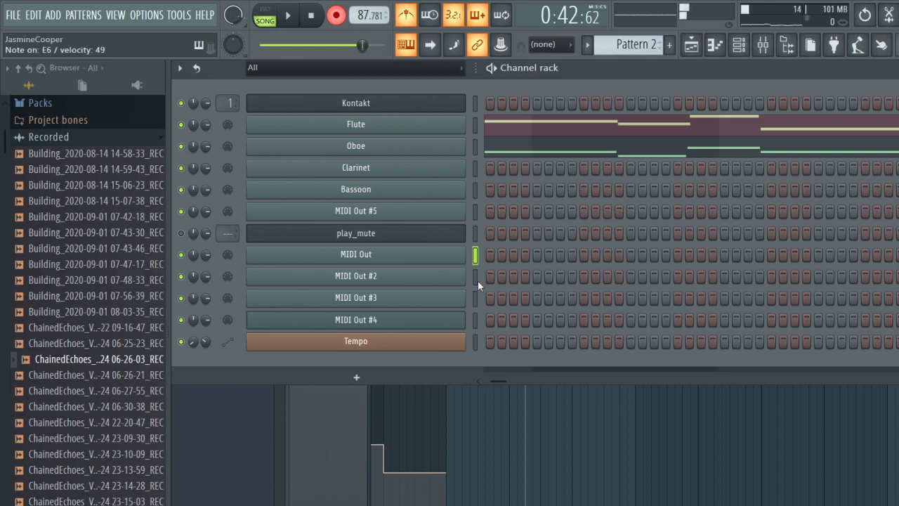
{"action": "key", "text": "space"}
{"action": "key", "text": "space"}
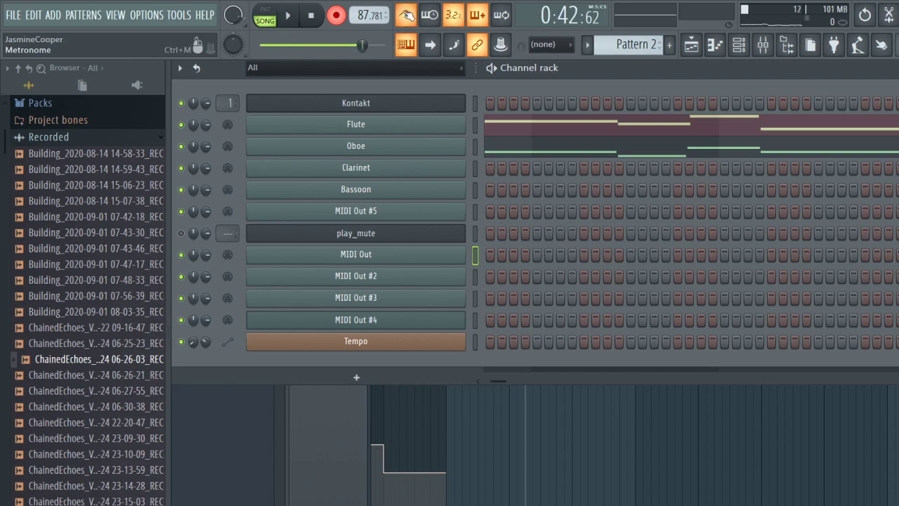
Turn off the metronome and recording mode, and play the arrangement from the start of Pattern 1.
{"action": "left_click", "coordinate": [406, 15]}
{"action": "left_click", "coordinate": [691, 44]}
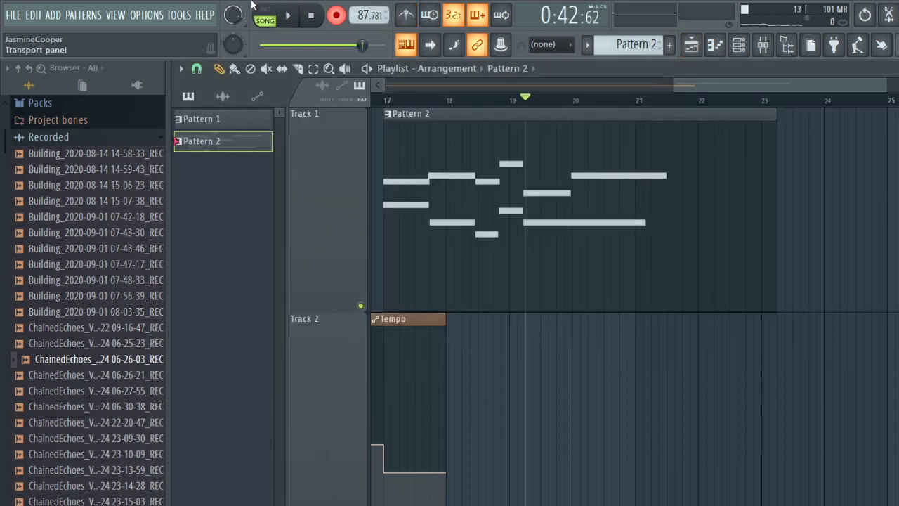
{"action": "left_click", "coordinate": [345, 17]}
{"action": "left_click_drag", "start_coordinate": [810, 85], "coordinate": [83, 123]}
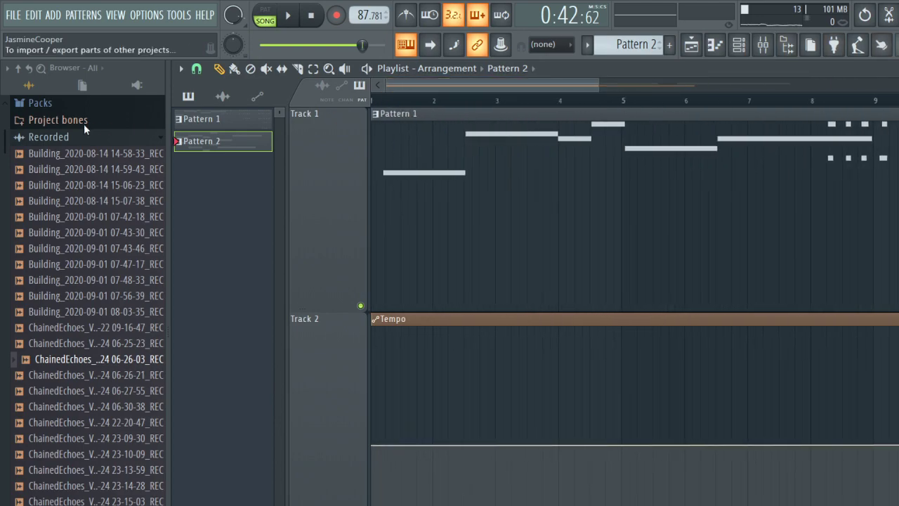
{"action": "key", "text": "space"}
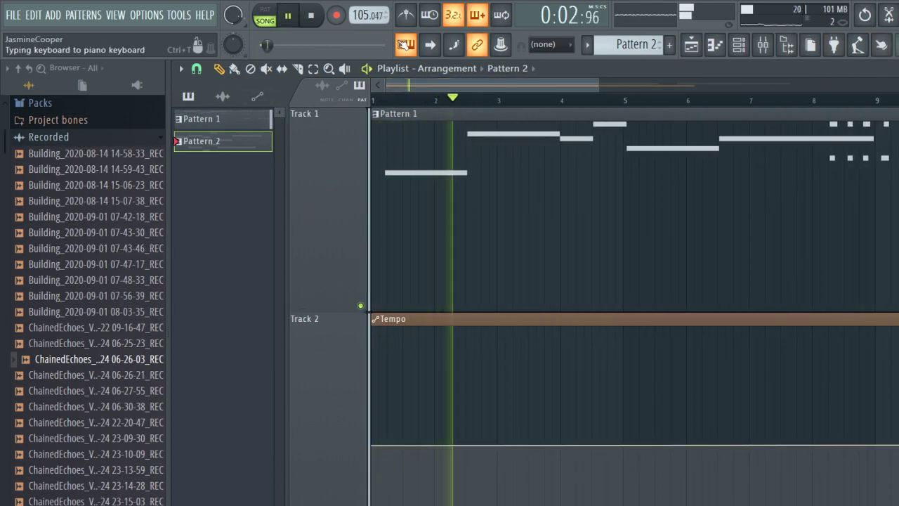
{"action": "left_click", "coordinate": [431, 46]}
{"action": "left_click_drag", "start_coordinate": [598, 85], "coordinate": [786, 89]}
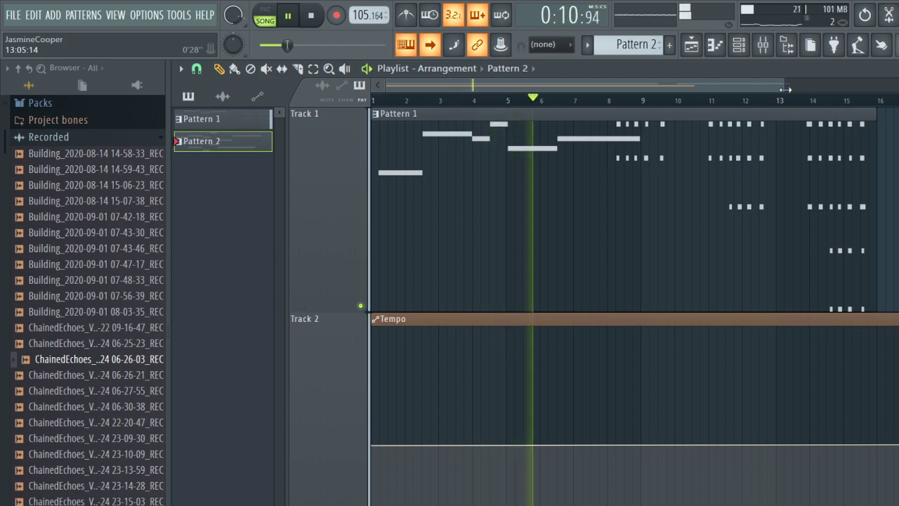
Create an automation clip for the Flute channel's volume, return to the playlist and stop playback.
{"action": "left_click", "coordinate": [739, 44]}
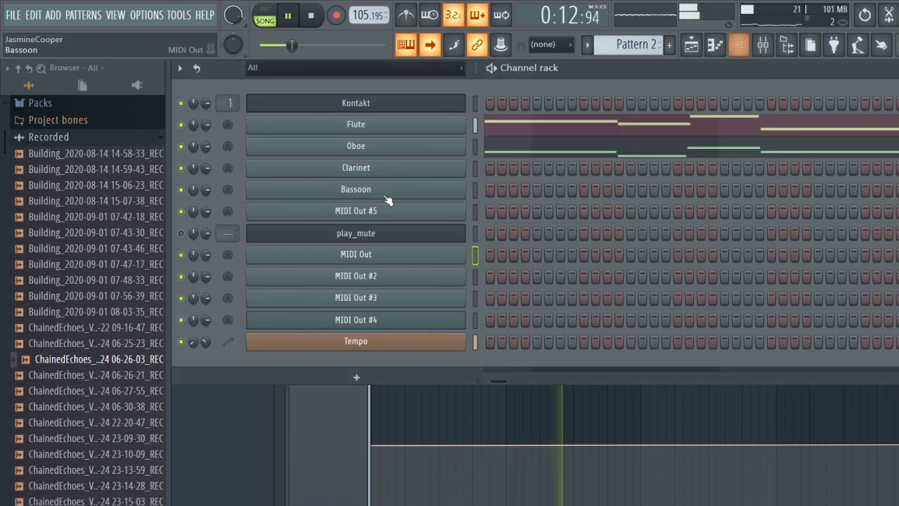
{"action": "right_click", "coordinate": [208, 125]}
{"action": "left_click", "coordinate": [256, 213]}
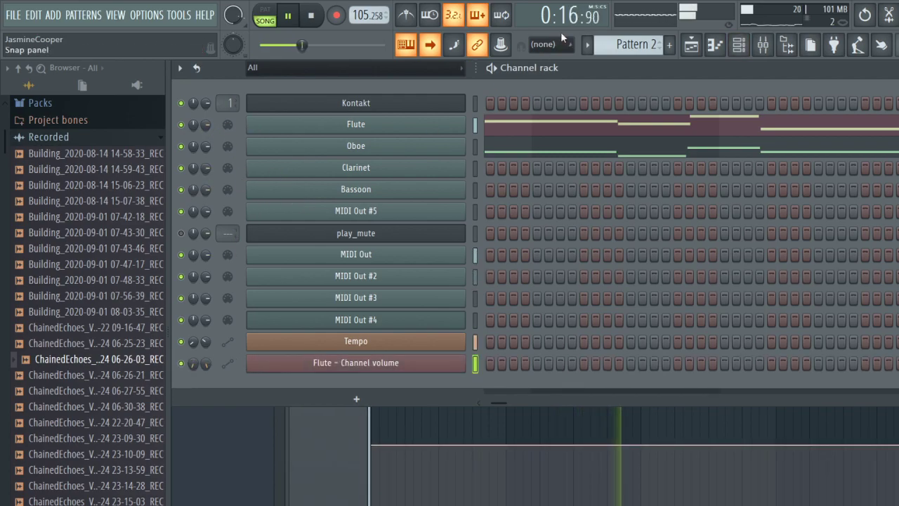
{"action": "left_click", "coordinate": [692, 45]}
{"action": "scroll", "coordinate": [643, 302], "scroll_direction": "up", "scroll_amount": 3}
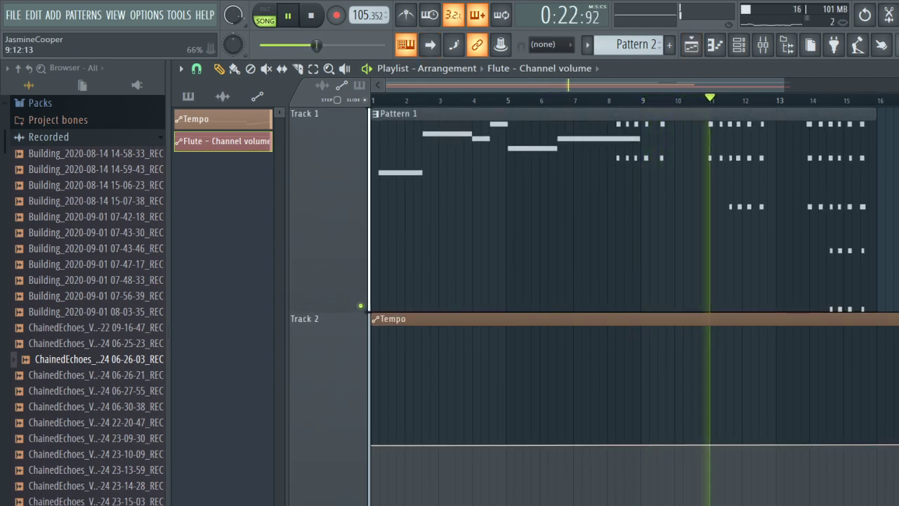
{"action": "key", "text": "space"}
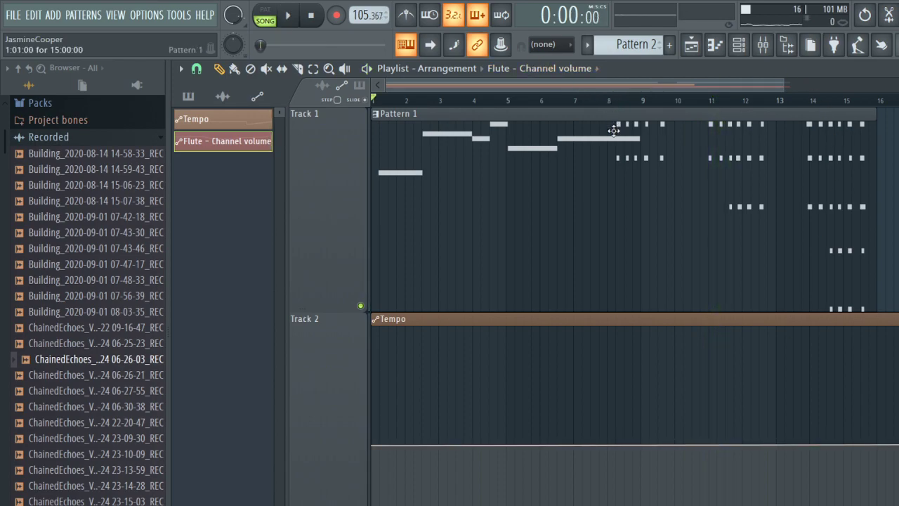
Open Pattern 1 in the piano roll for MIDI Out and add a D3 note from about bar 7.5 to bar 9.
{"action": "left_click", "coordinate": [619, 169]}
{"action": "double_click", "coordinate": [620, 169]}
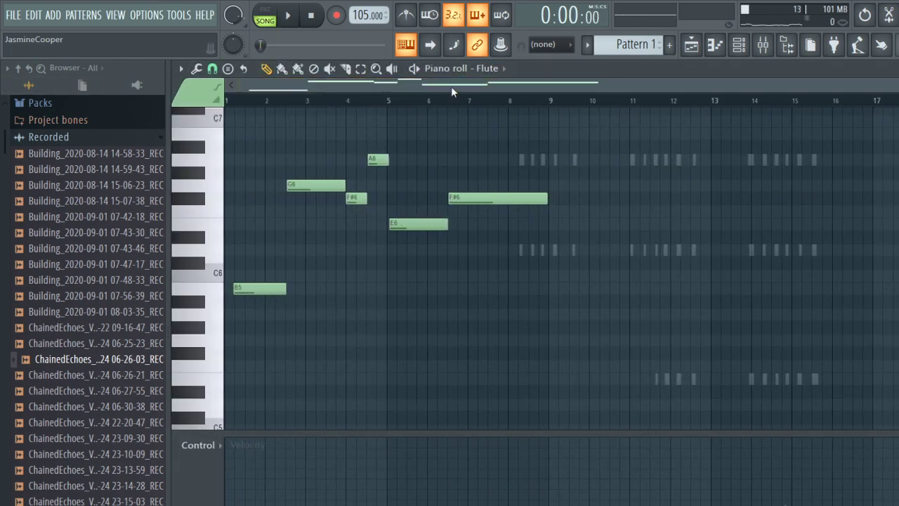
{"action": "left_click", "coordinate": [514, 144]}
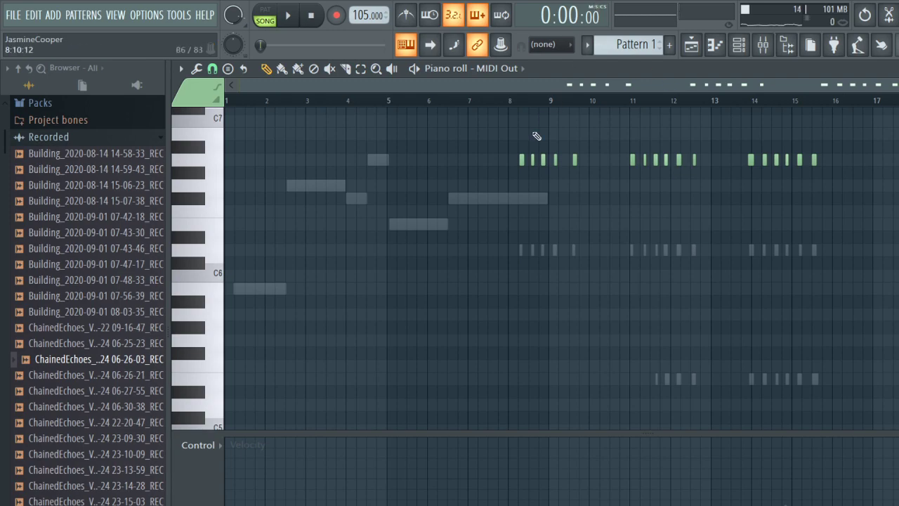
{"action": "scroll", "coordinate": [382, 245], "scroll_direction": "down", "scroll_amount": 10}
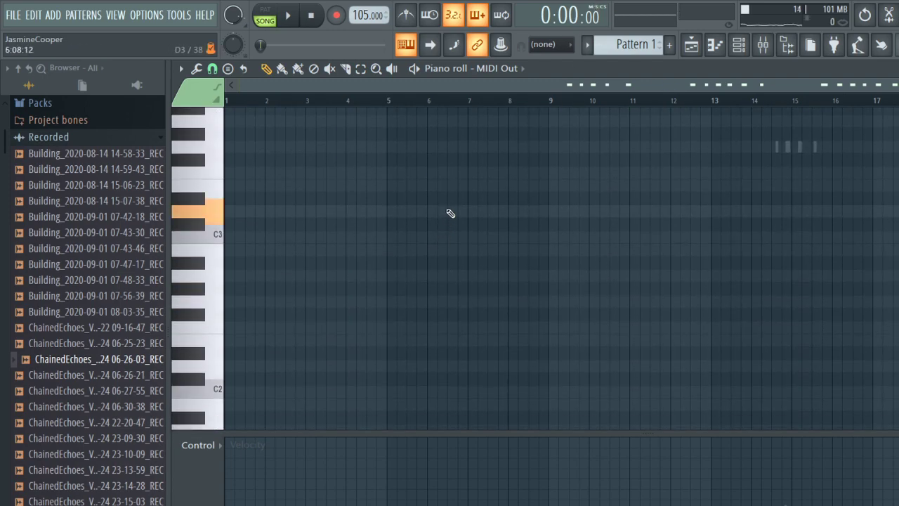
{"action": "left_click_drag", "start_coordinate": [503, 212], "coordinate": [488, 213]}
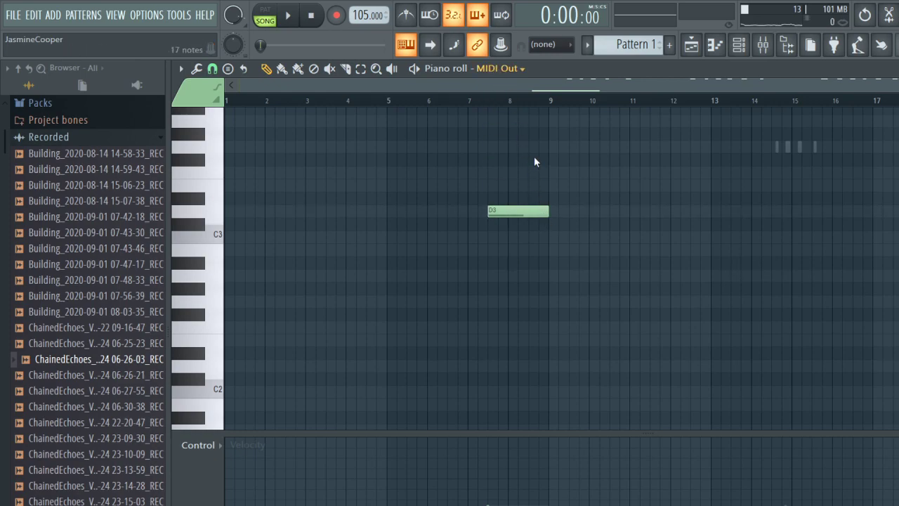
Add matching D3 notes from about bar 7.5 to bar 9 for MIDI Out #2 and MIDI Out #3.
{"action": "left_click", "coordinate": [534, 157]}
{"action": "left_click", "coordinate": [489, 213]}
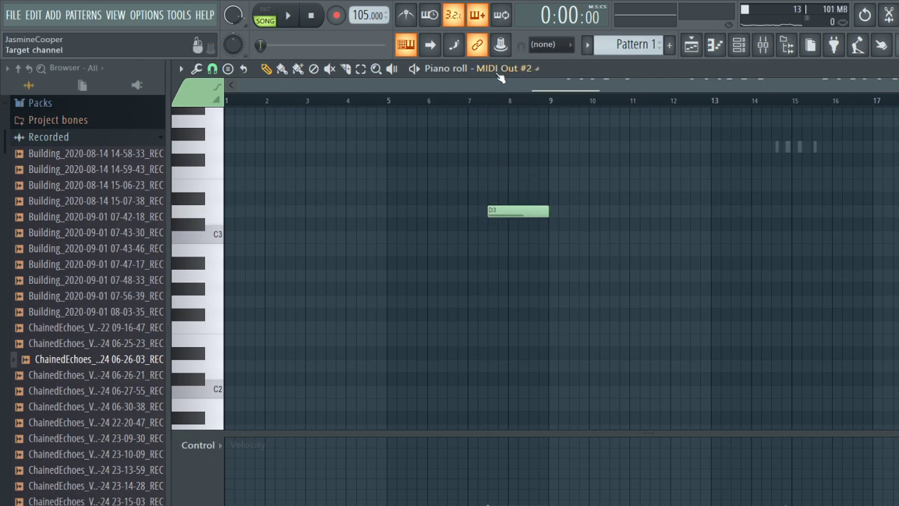
{"action": "left_click", "coordinate": [503, 171]}
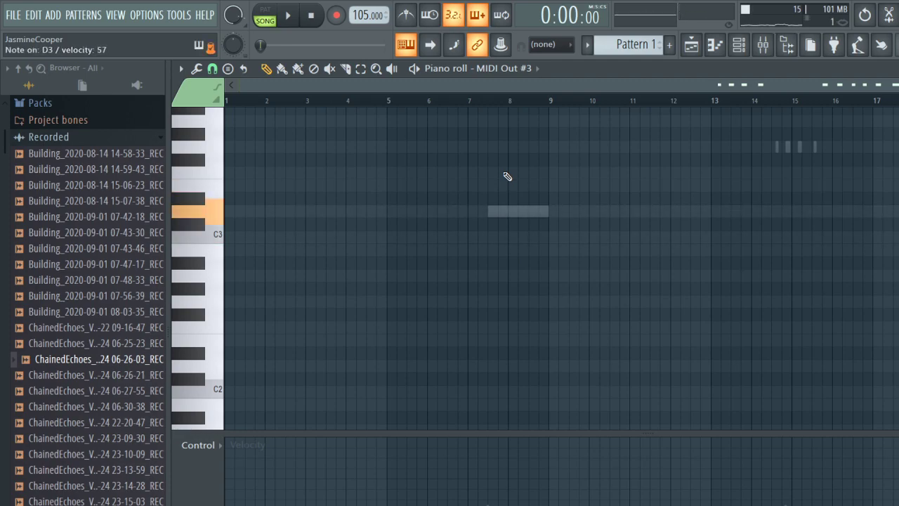
{"action": "left_click", "coordinate": [494, 215]}
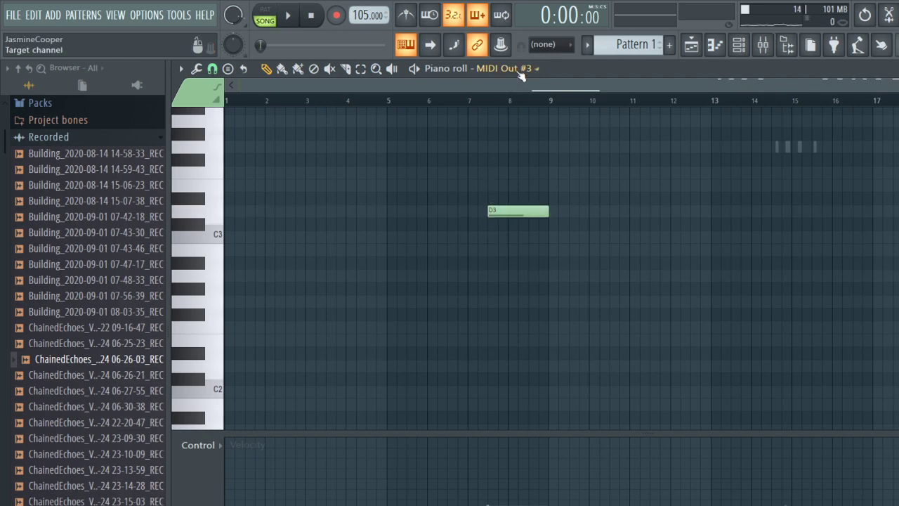
Add a D#7 note from about bar 7 for MIDI Out #4 in Pattern 1 and return to the playlist.
{"action": "left_click", "coordinate": [531, 191]}
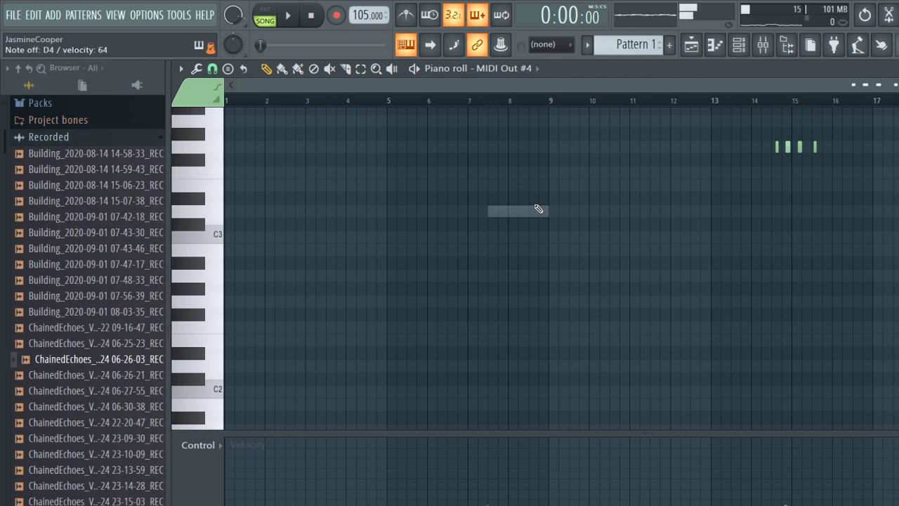
{"action": "scroll", "coordinate": [508, 170], "scroll_direction": "up", "scroll_amount": 10}
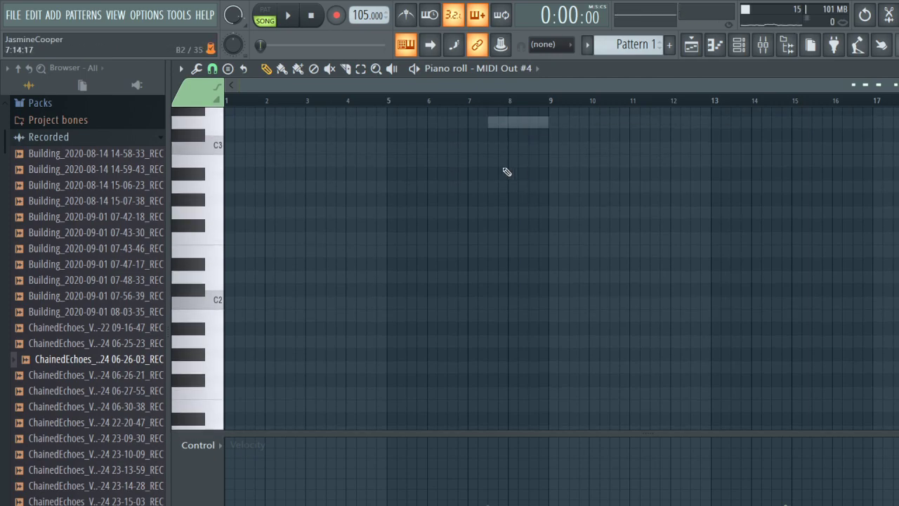
{"action": "scroll", "coordinate": [472, 172], "scroll_direction": "up", "scroll_amount": 2}
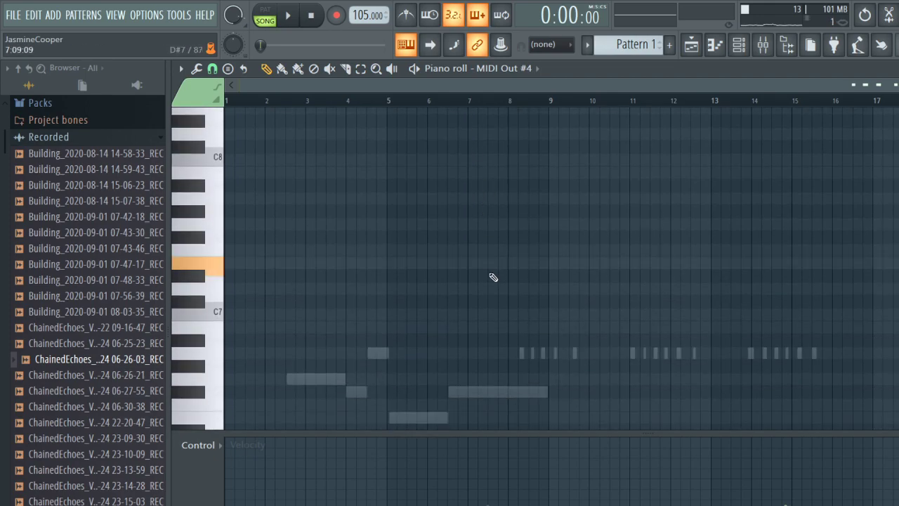
{"action": "mouse_move", "coordinate": [493, 265]}
{"action": "left_mouse_down"}
{"action": "mouse_move", "coordinate": [468, 262]}
{"action": "mouse_move", "coordinate": [472, 281]}
{"action": "mouse_move", "coordinate": [463, 263]}
{"action": "mouse_move", "coordinate": [472, 262]}
{"action": "left_mouse_up"}
{"action": "left_click", "coordinate": [691, 44]}
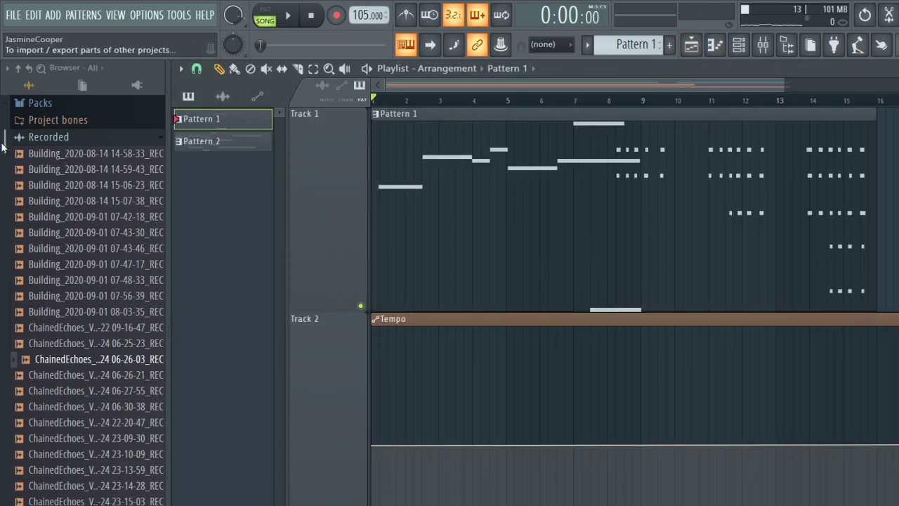
Shape the Flute channel volume automation during playback, falling from about bar 7 to a low point near bar 10 and rising after it.
{"action": "key", "text": "space"}
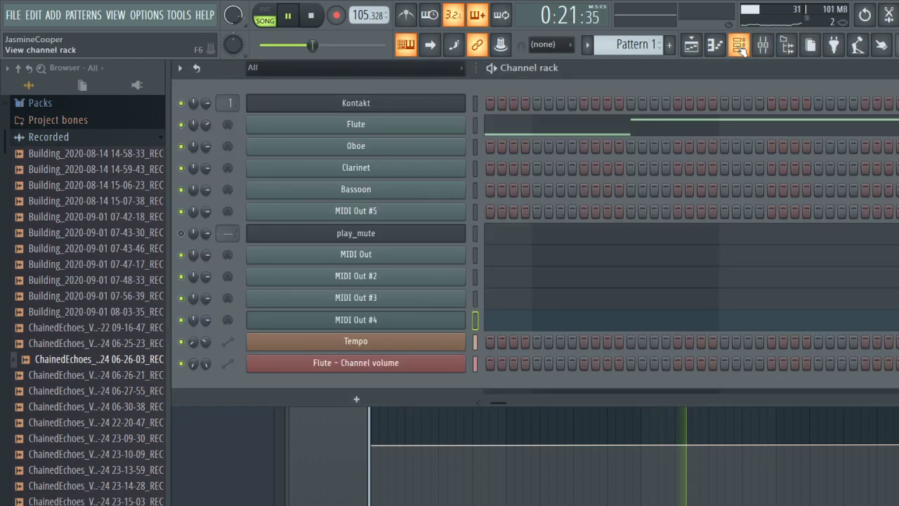
{"action": "left_click", "coordinate": [739, 44]}
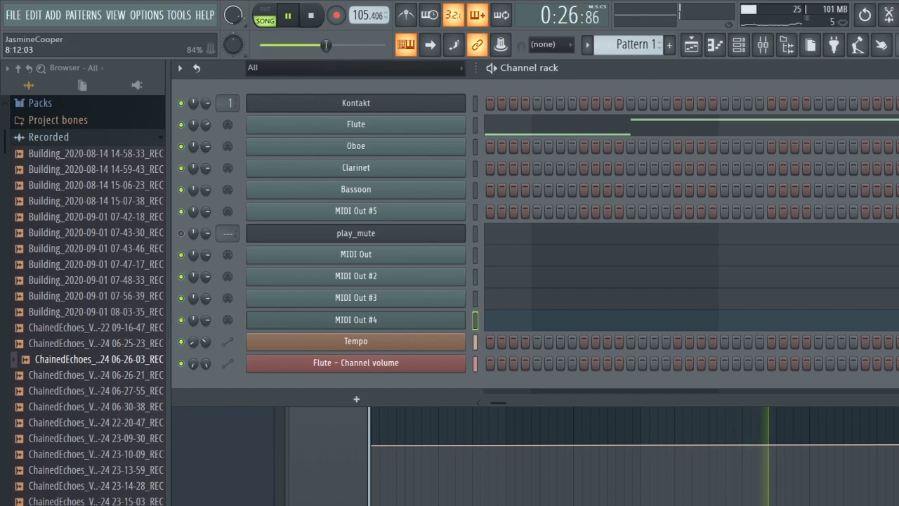
{"action": "right_click", "coordinate": [668, 501]}
{"action": "scroll", "coordinate": [664, 499], "scroll_direction": "up", "scroll_amount": 3}
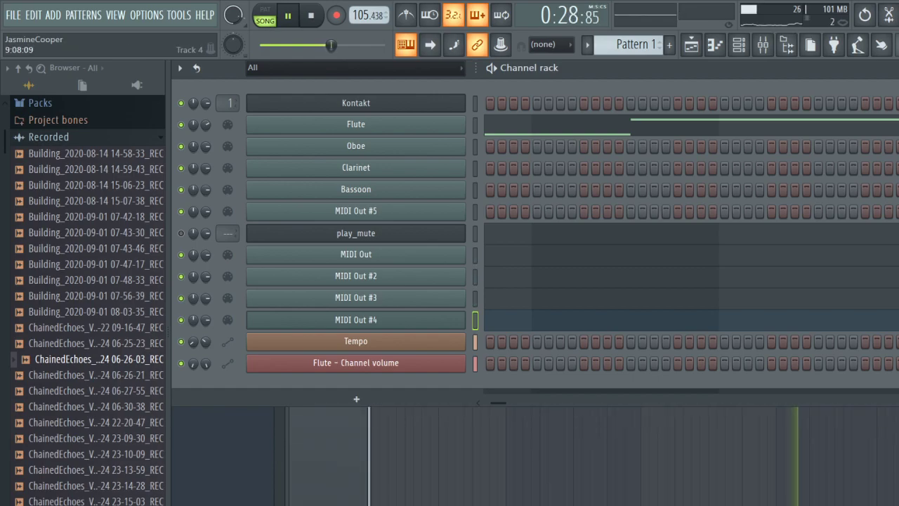
{"action": "scroll", "coordinate": [664, 484], "scroll_direction": "down", "scroll_amount": 3}
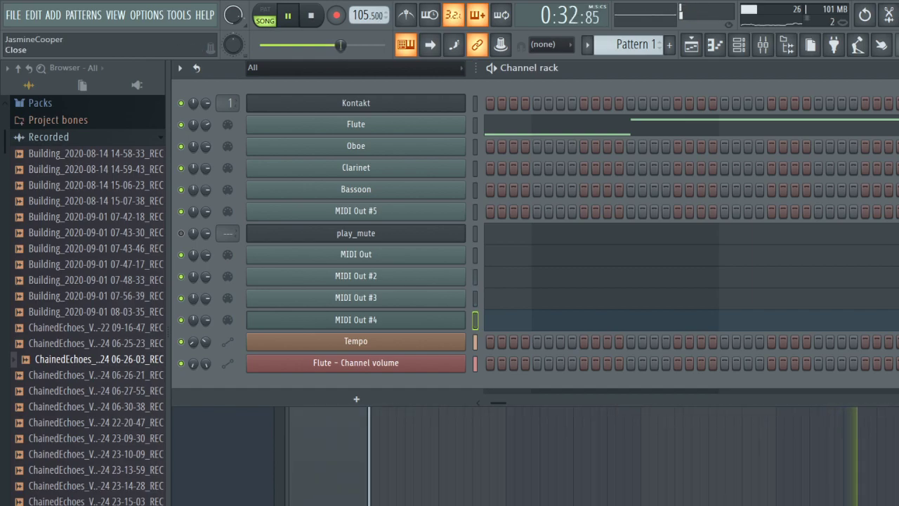
{"action": "left_click", "coordinate": [898, 68]}
{"action": "left_click_drag", "start_coordinate": [666, 390], "coordinate": [683, 490]}
{"action": "right_click", "coordinate": [898, 370]}
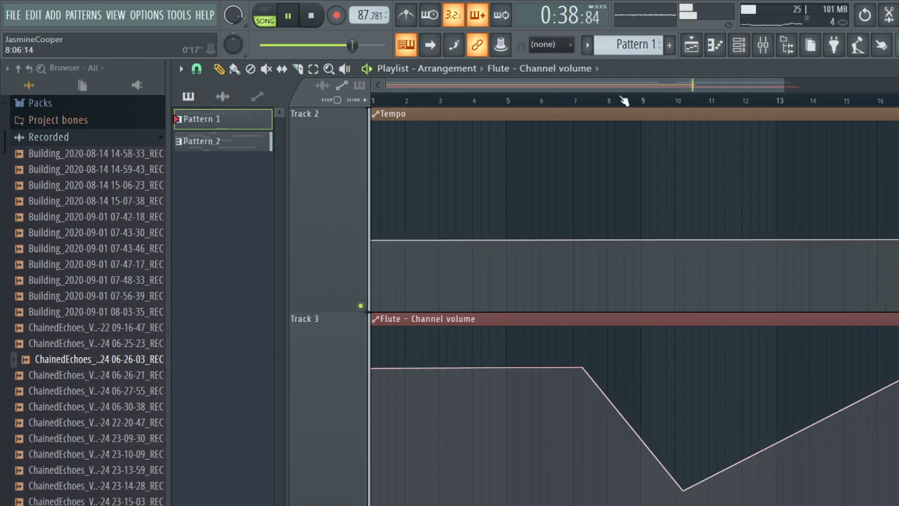
Listen to Pattern 2 with the whole arrangement in view, and stop playback.
{"action": "left_click_drag", "start_coordinate": [783, 86], "coordinate": [898, 87]}
{"action": "scroll", "coordinate": [645, 270], "scroll_direction": "up", "scroll_amount": 1}
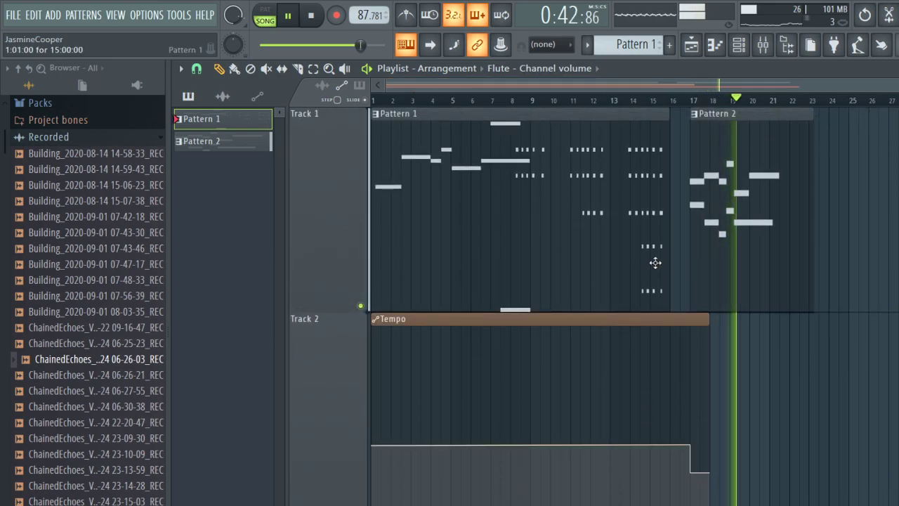
{"action": "key", "text": "space"}
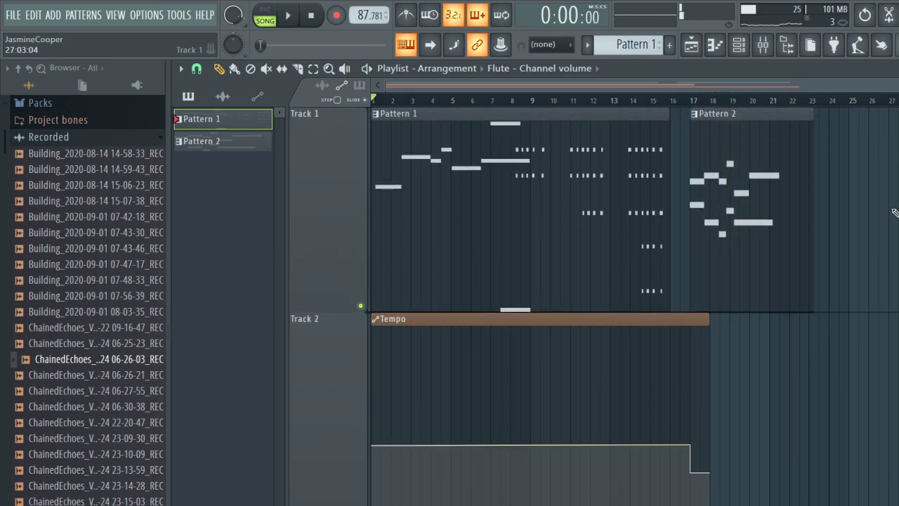
Play the arrangement repeatedly from bar 17 to rehearse a melody over Pattern 2.
{"action": "left_click", "coordinate": [739, 44]}
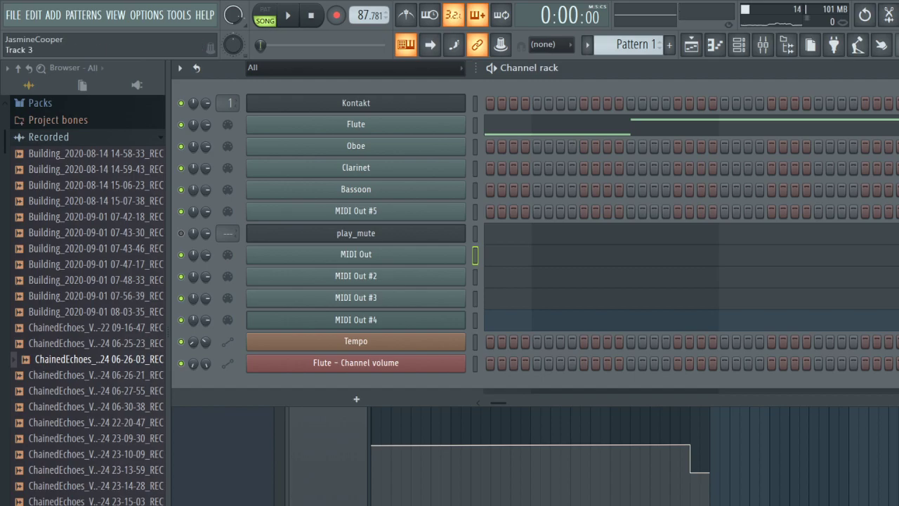
{"action": "left_click", "coordinate": [692, 46]}
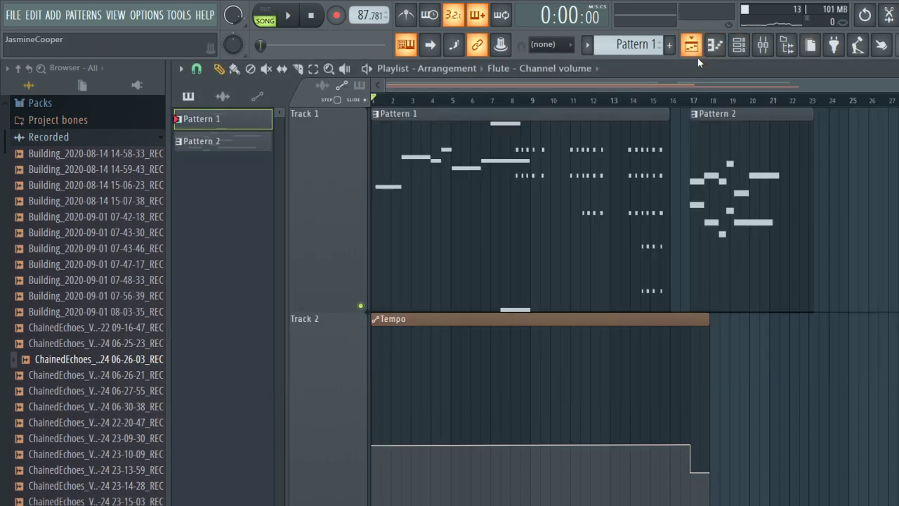
{"action": "left_click", "coordinate": [695, 102]}
{"action": "key", "text": "space"}
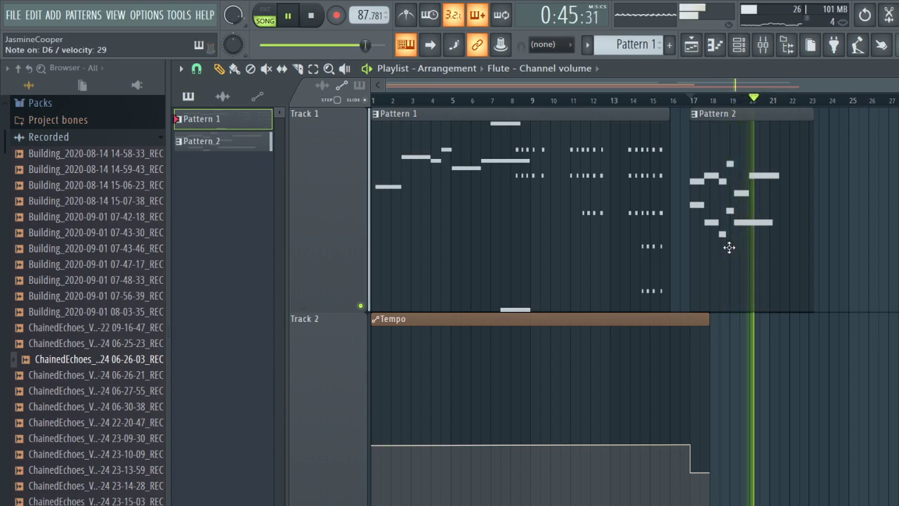
{"action": "key", "text": "space"}
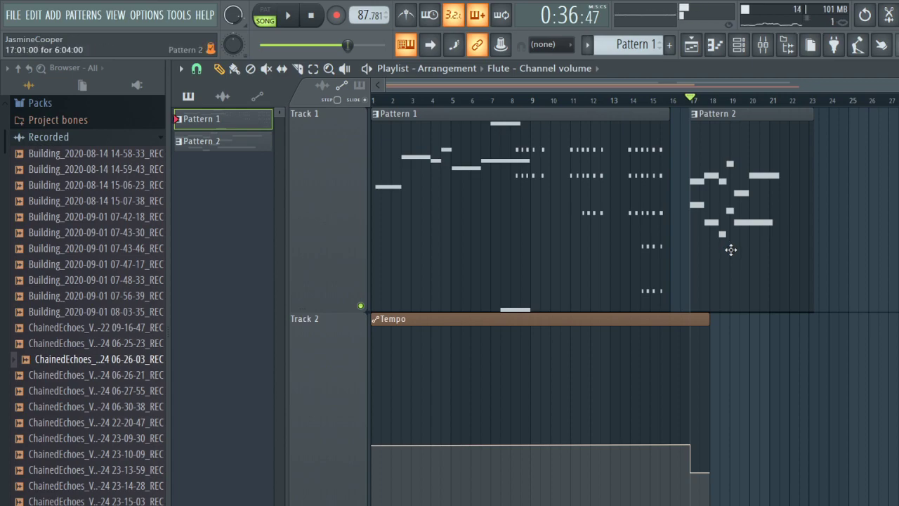
{"action": "key", "text": "space"}
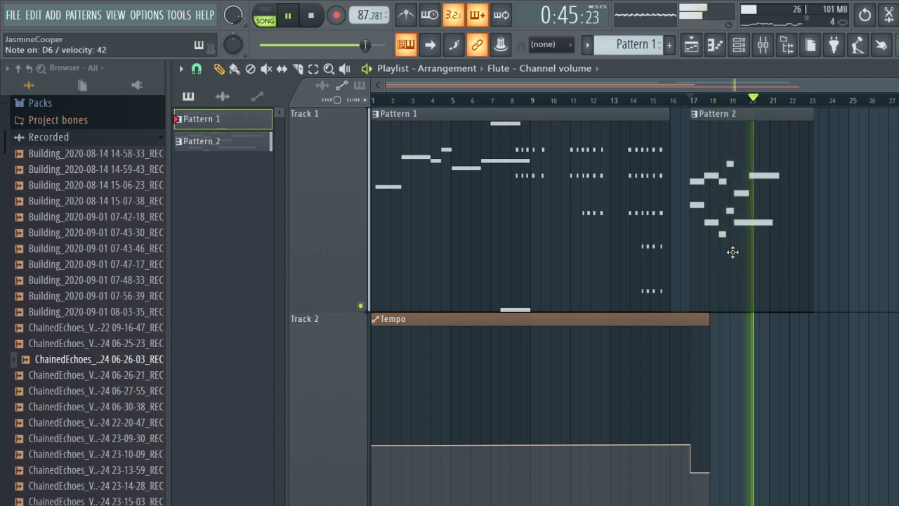
{"action": "key", "text": "space"}
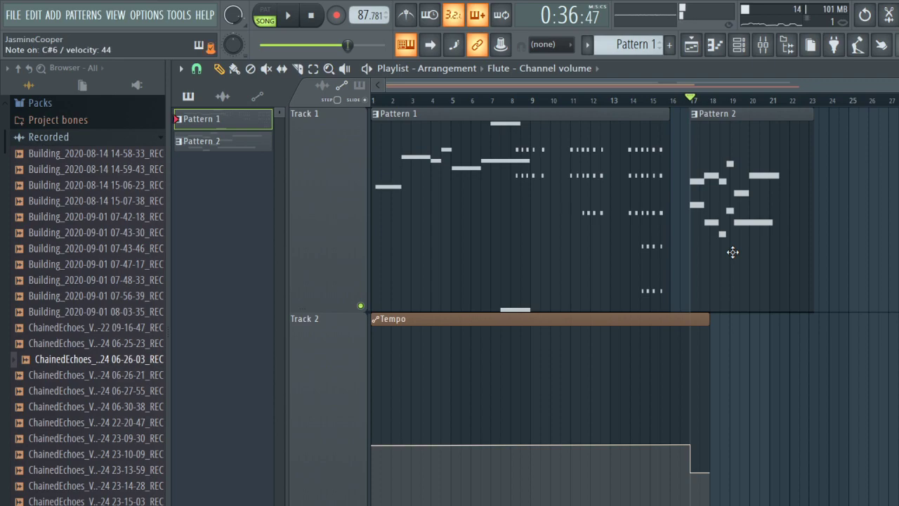
{"action": "key", "text": "space"}
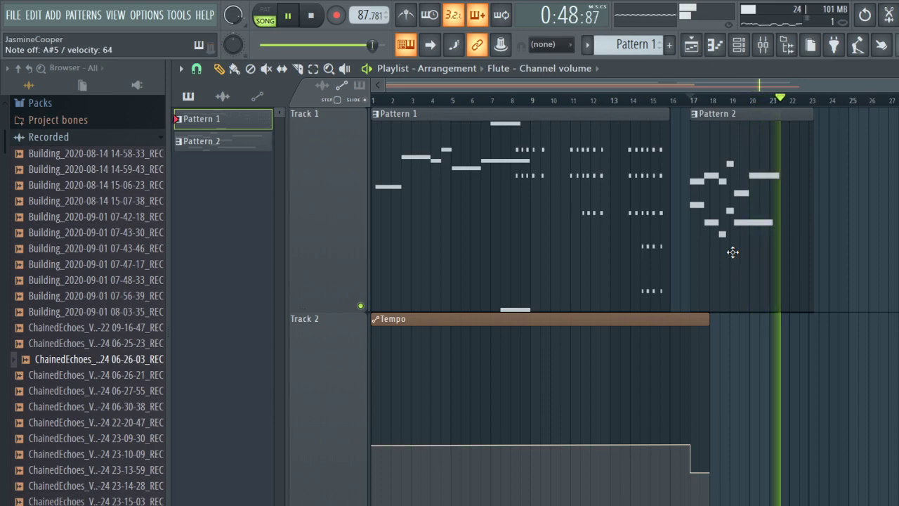
{"action": "key", "text": "space"}
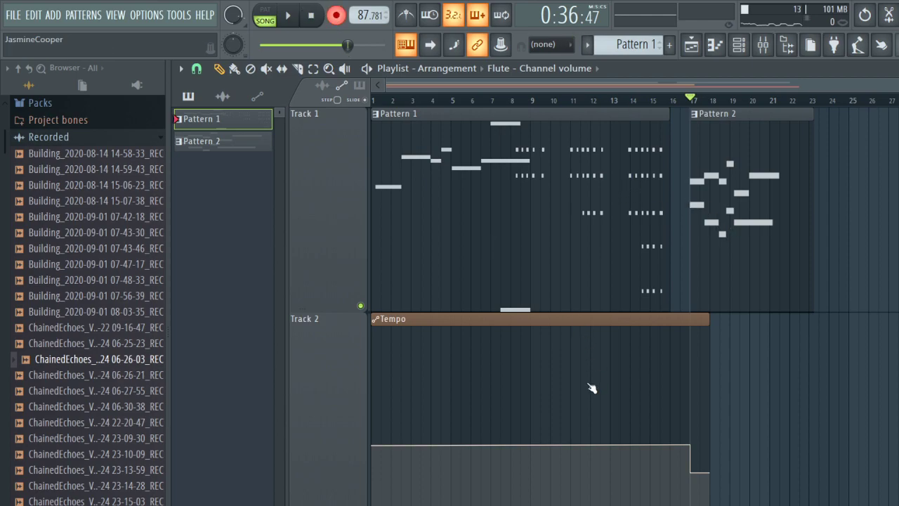
Record a live MIDI melody over Pattern 2, with playback from bar 17 to about bar 21.
{"action": "mouse_move", "coordinate": [582, 378]}
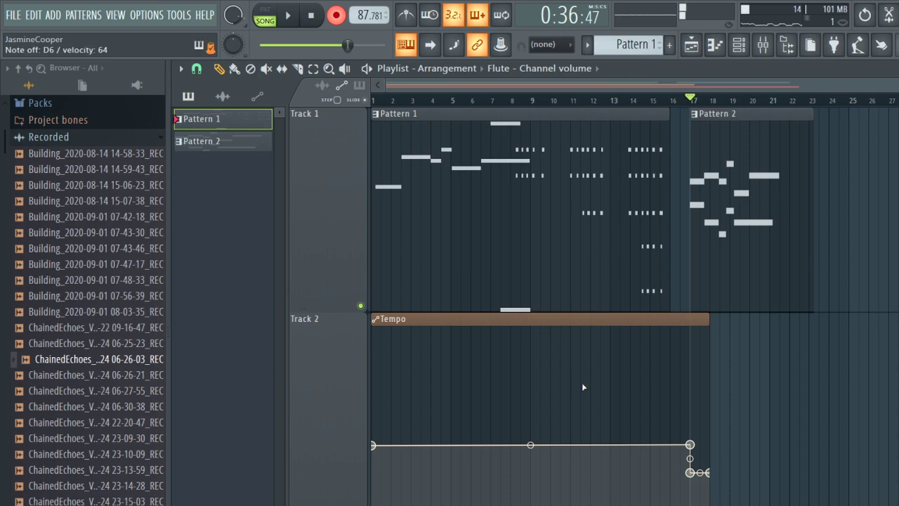
{"action": "key", "text": "space"}
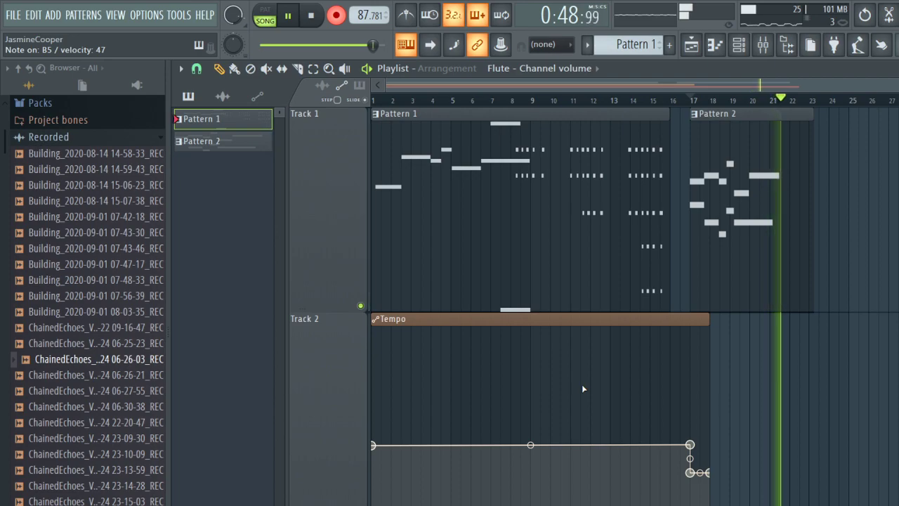
{"action": "key", "text": "space"}
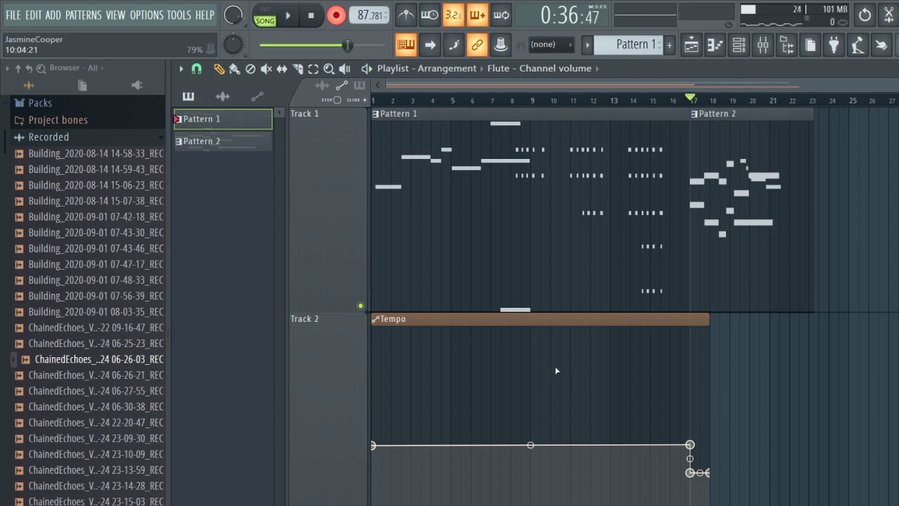
Delete the Flute's long G6 note starting near bar 4 in Pattern 2, extend its E6 note to about bar 5, and return to the playlist.
{"action": "double_click", "coordinate": [710, 261]}
{"action": "scroll", "coordinate": [357, 269], "scroll_direction": "down", "scroll_amount": 1}
{"action": "right_click", "coordinate": [324, 296]}
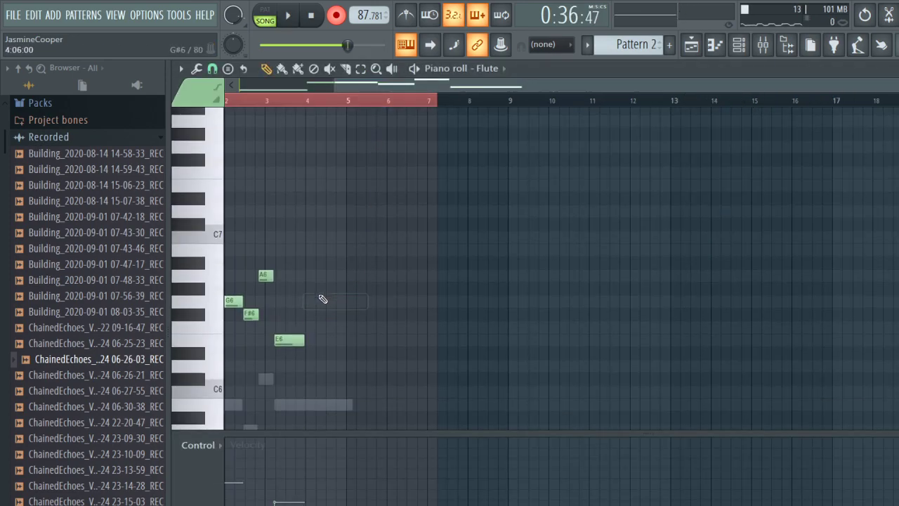
{"action": "left_click_drag", "start_coordinate": [304, 341], "coordinate": [341, 363]}
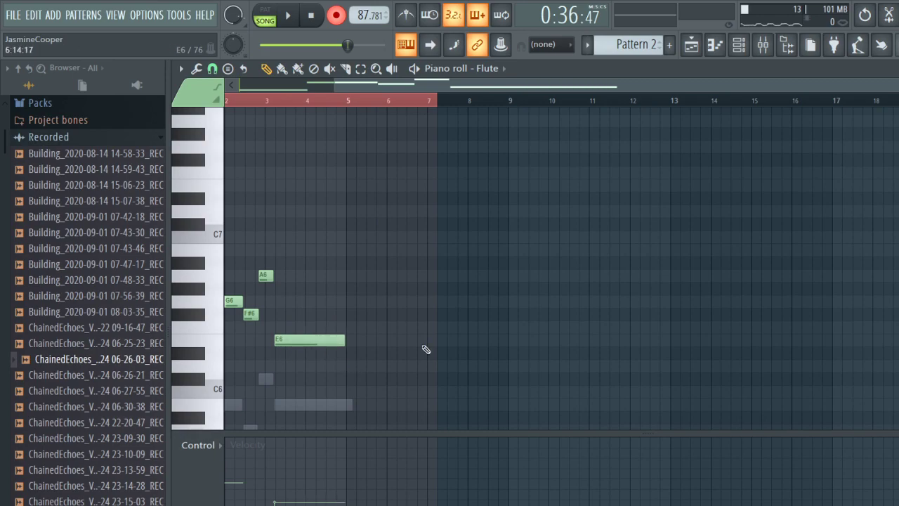
{"action": "left_click", "coordinate": [738, 44]}
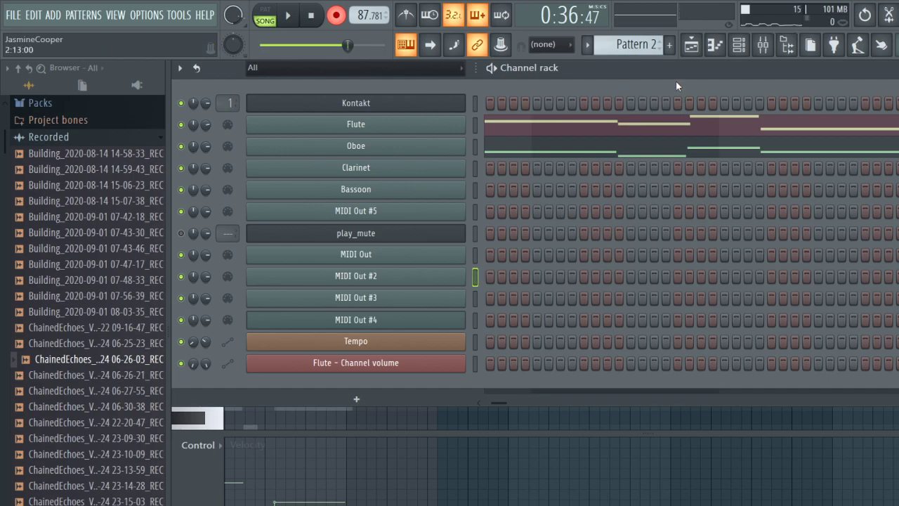
{"action": "left_click", "coordinate": [692, 46]}
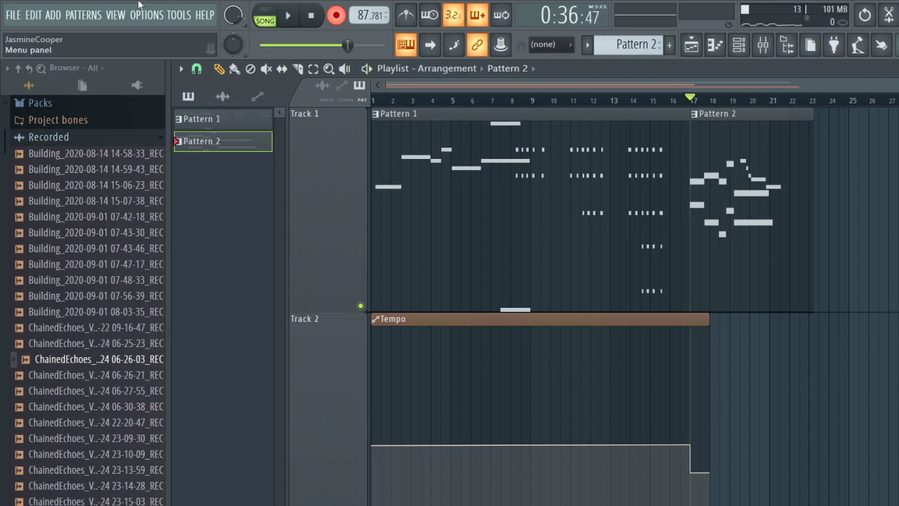
Audition the woodwind phrase from bar 17, and record sustained low chords over bars 19 to 22 of Pattern 2.
{"action": "key", "text": "space"}
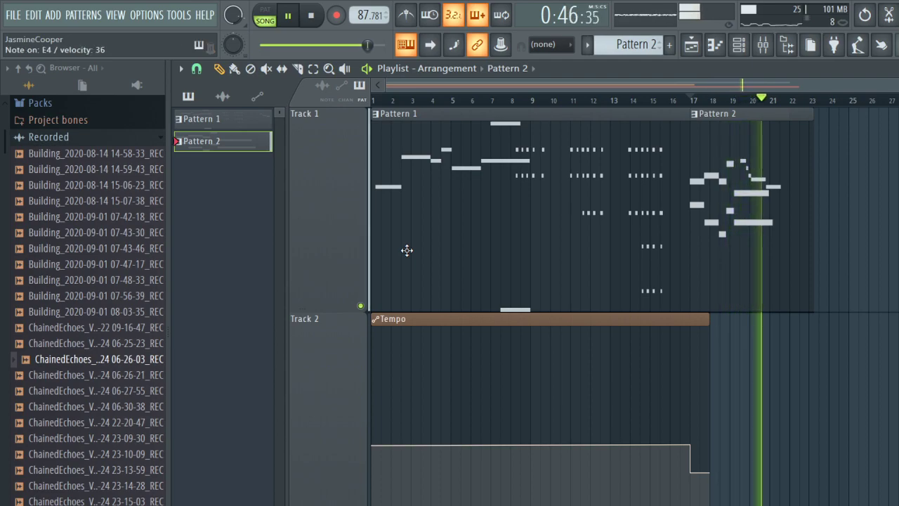
{"action": "key", "text": "space"}
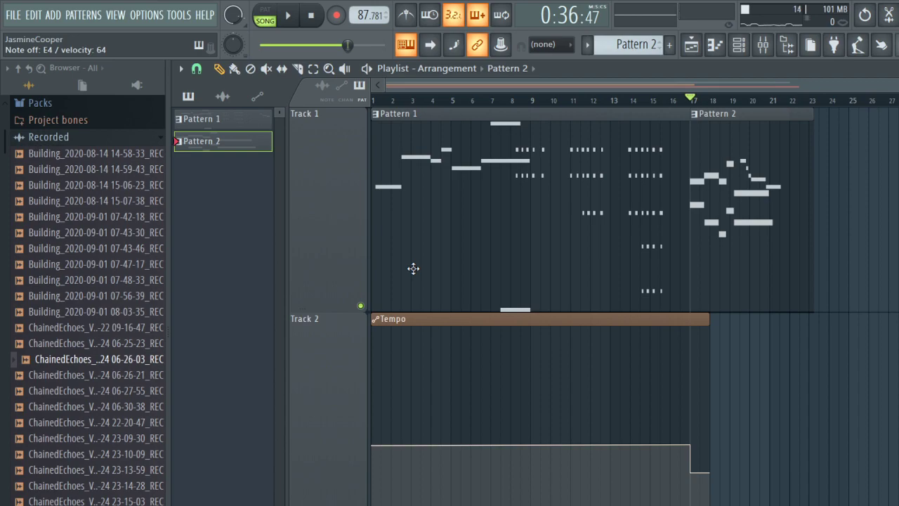
{"action": "left_click", "coordinate": [342, 19]}
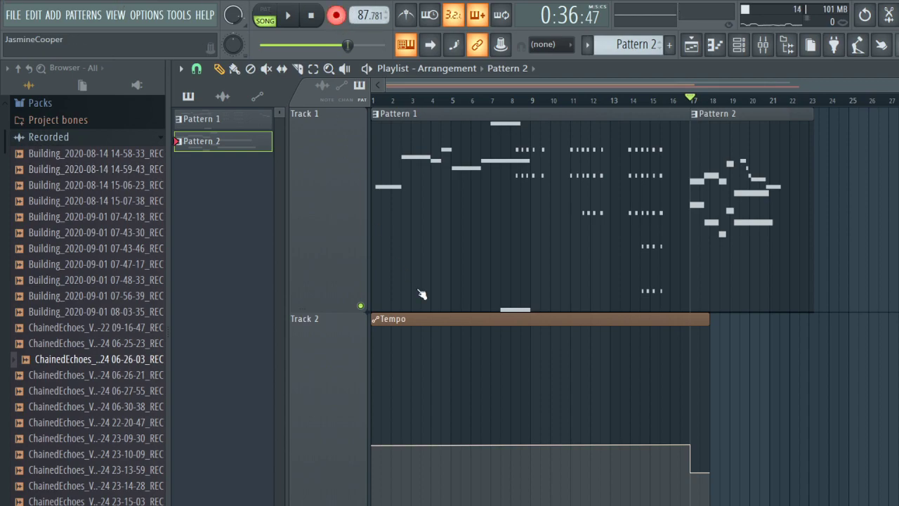
{"action": "key", "text": "space"}
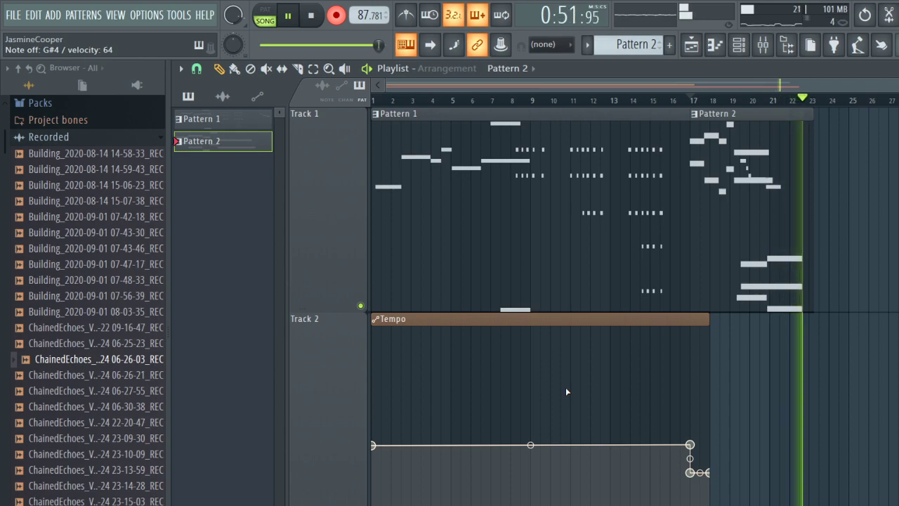
{"action": "key", "text": "space"}
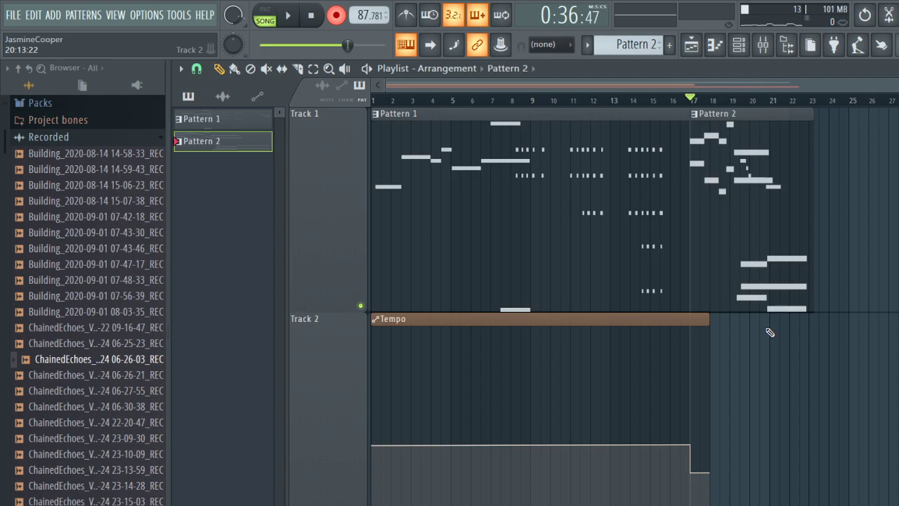
Revert the project history to the earlier chord Paste, removing the copied chords from MIDI Out #4.
{"action": "left_click", "coordinate": [738, 46]}
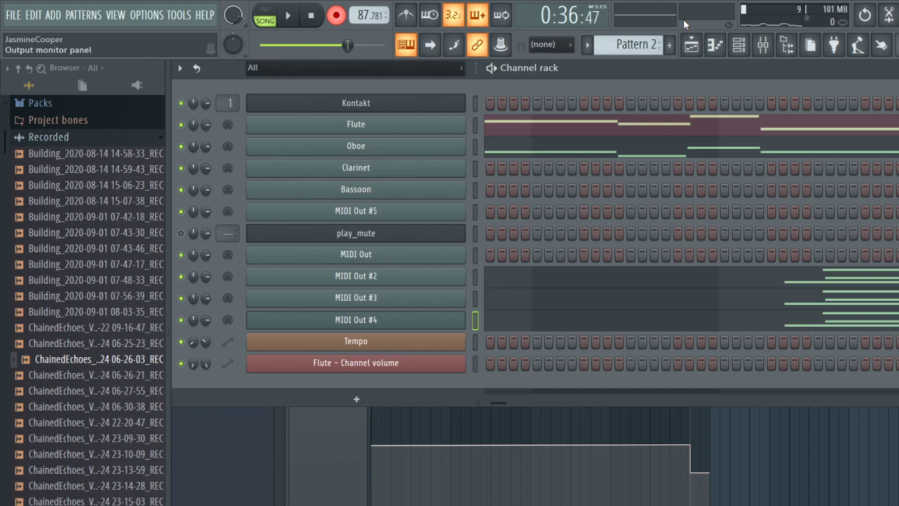
{"action": "key", "text": "ctrl+alt+z"}
{"action": "key", "text": "ctrl+alt+z"}
{"action": "key", "text": "ctrl+alt+z"}
{"action": "key", "text": "ctrl+alt+z"}
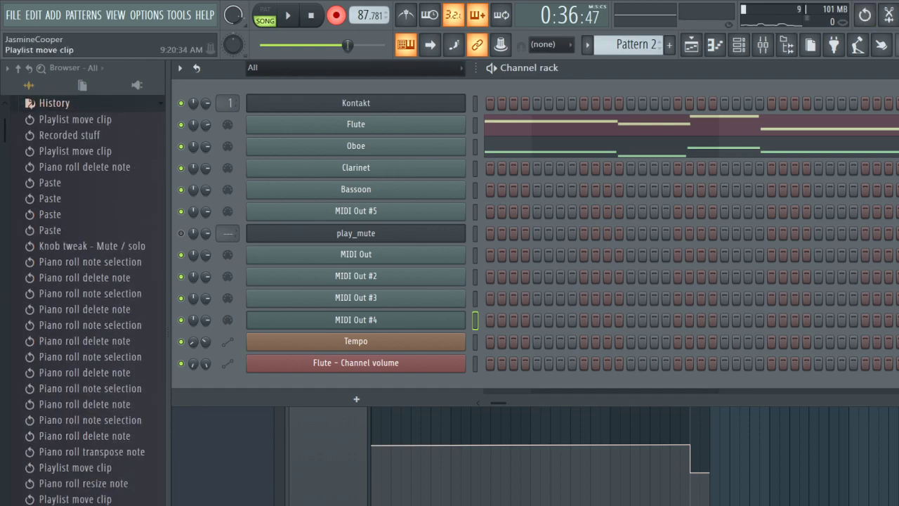
{"action": "scroll", "coordinate": [88, 281], "scroll_direction": "down", "scroll_amount": 10}
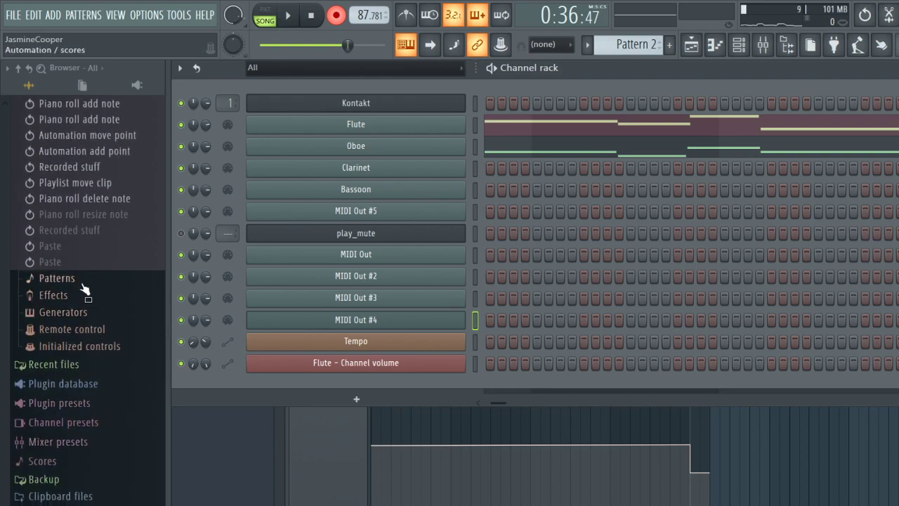
{"action": "left_click", "coordinate": [56, 260]}
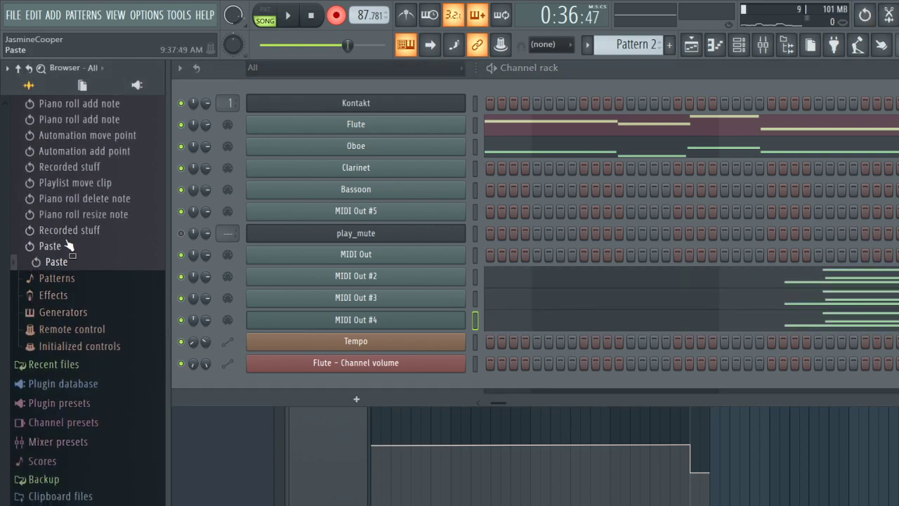
{"action": "left_click", "coordinate": [68, 245]}
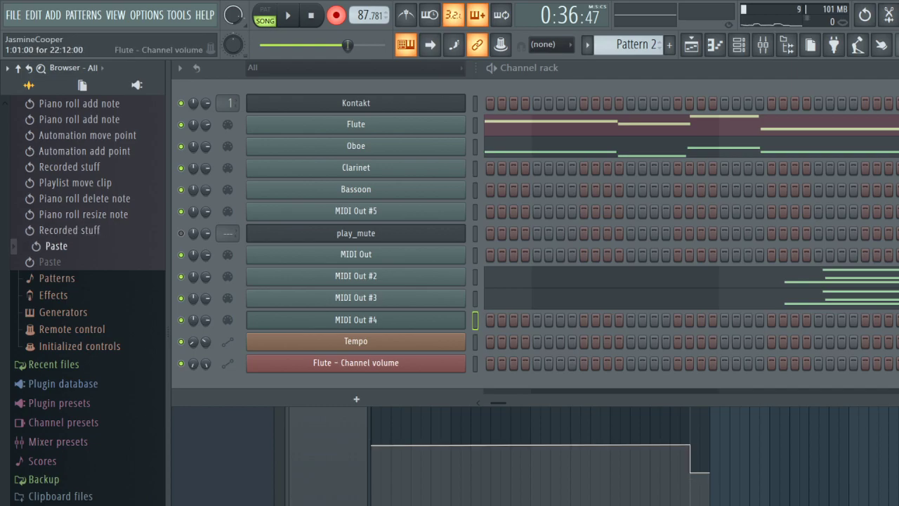
Cut the chord notes from the MIDI Out #3 and MIDI Out #2 channels of Pattern 2.
{"action": "double_click", "coordinate": [476, 320]}
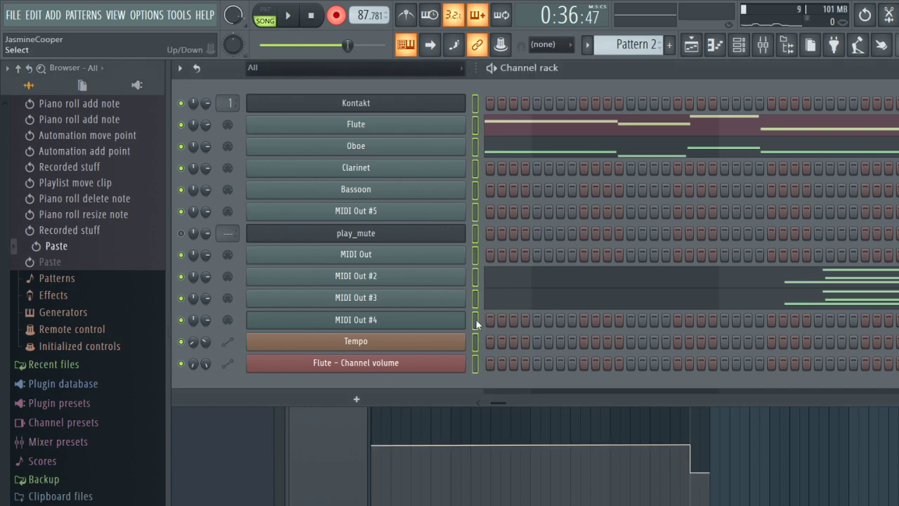
{"action": "left_click", "coordinate": [475, 322]}
{"action": "left_click", "coordinate": [475, 300]}
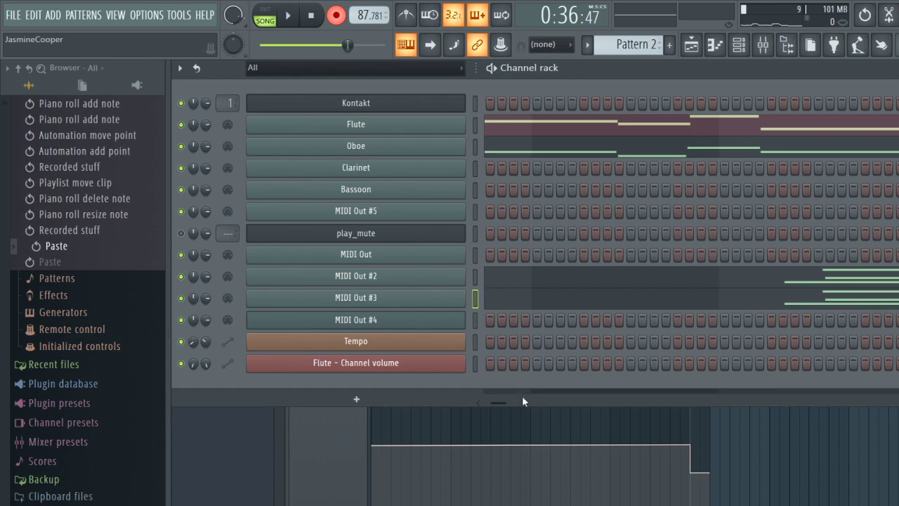
{"action": "key", "text": "ctrl+x"}
{"action": "key", "text": "Up"}
{"action": "key", "text": "ctrl+x"}
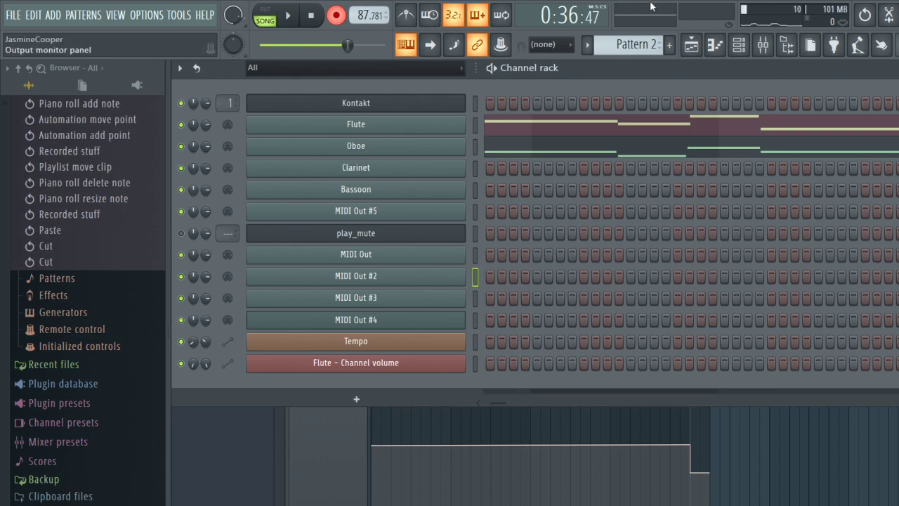
Examine Pattern 2's Flute notes in the piano roll from bar 1 onward, including the lower octaves.
{"action": "left_click", "coordinate": [714, 45]}
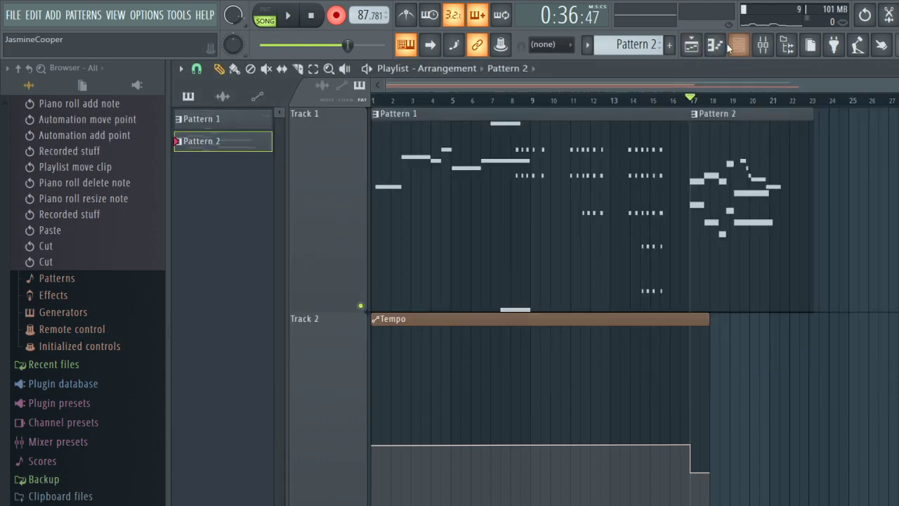
{"action": "left_click", "coordinate": [734, 46]}
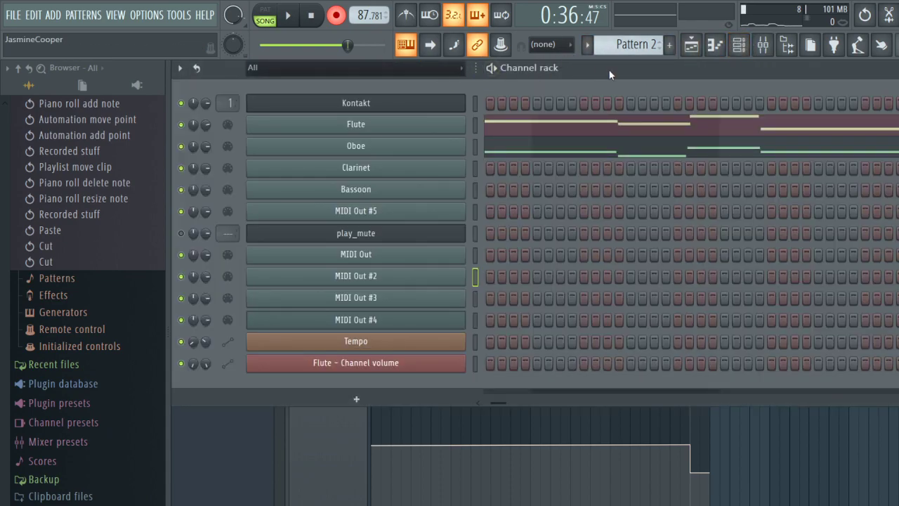
{"action": "left_click", "coordinate": [714, 45]}
{"action": "double_click", "coordinate": [734, 157]}
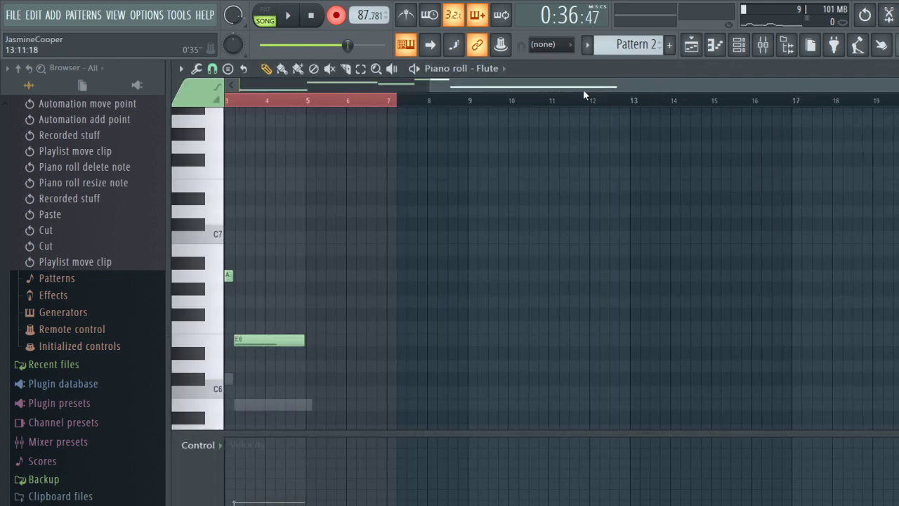
{"action": "left_click_drag", "start_coordinate": [229, 102], "coordinate": [308, 103]}
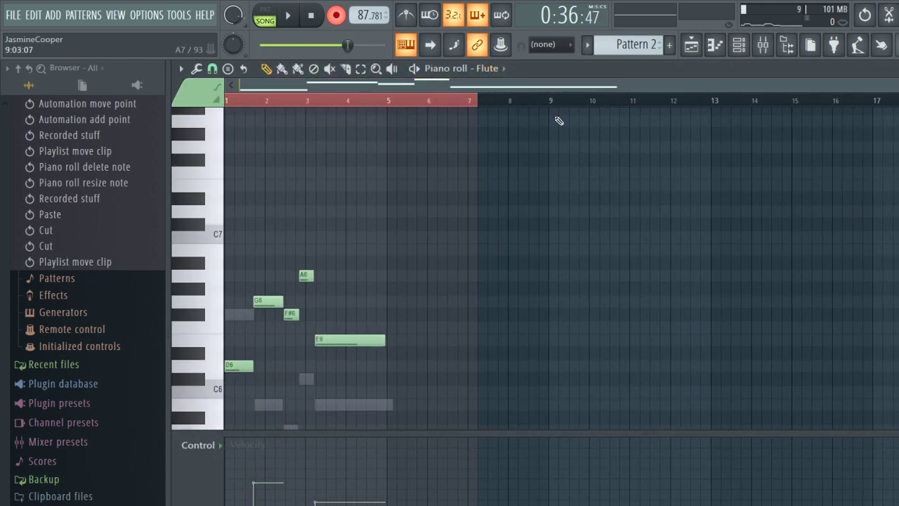
{"action": "scroll", "coordinate": [341, 277], "scroll_direction": "down", "scroll_amount": 3}
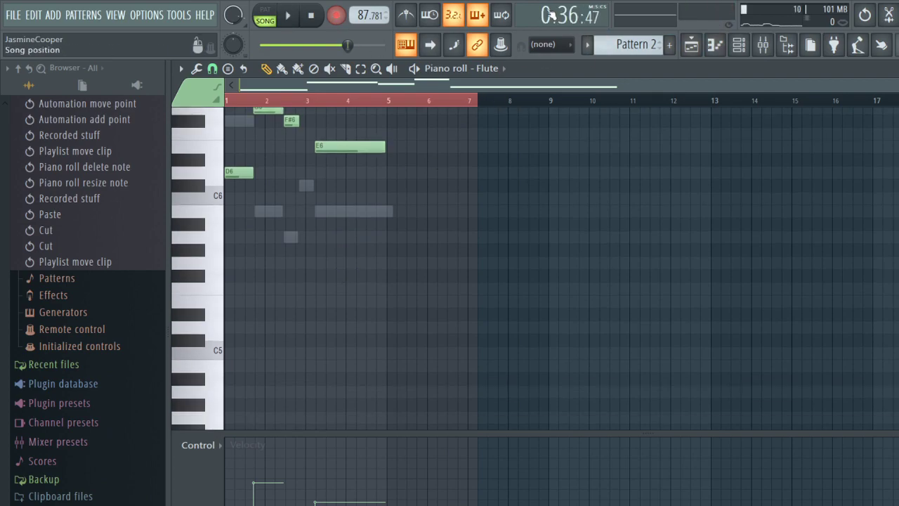
Try placing the Pattern 1 clip on Track 2 during playback from bar 17, and undo the move.
{"action": "left_click", "coordinate": [715, 45]}
{"action": "key", "text": "space"}
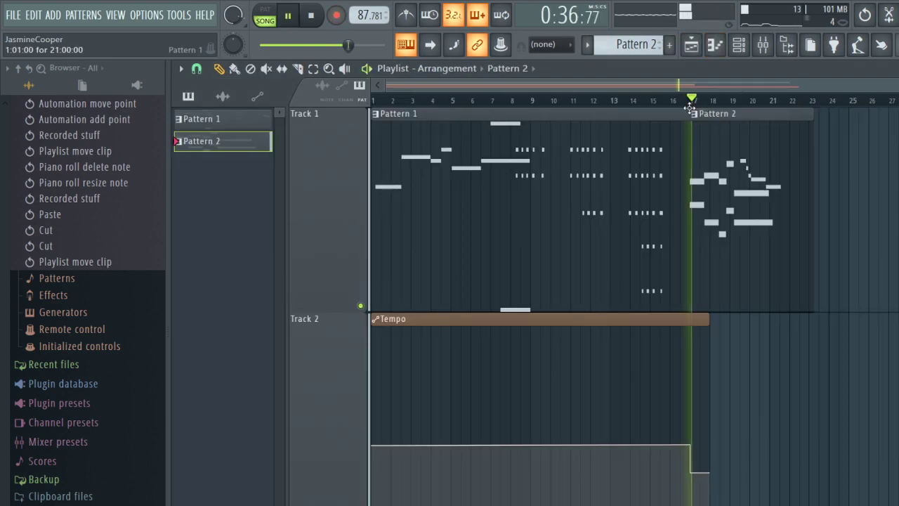
{"action": "left_click_drag", "start_coordinate": [555, 142], "coordinate": [486, 368]}
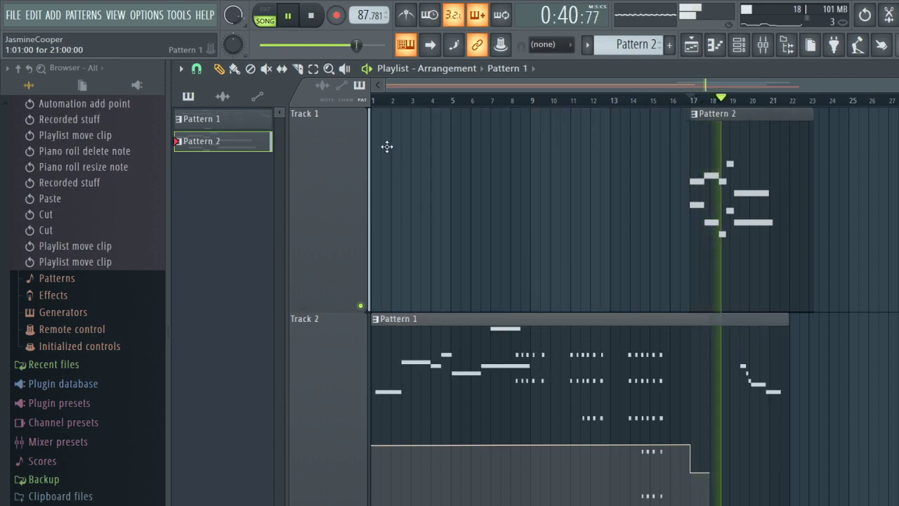
{"action": "key", "text": "ctrl+z"}
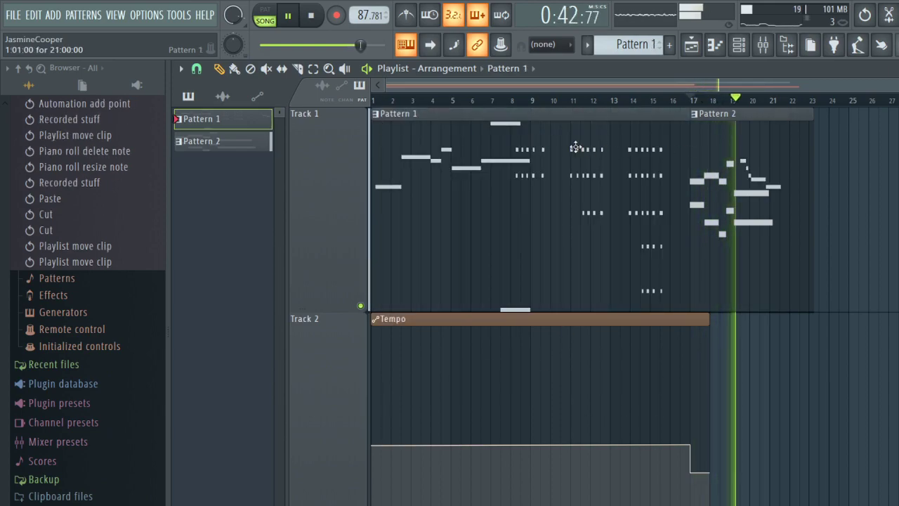
{"action": "key", "text": "space"}
Paste the cut chord notes back into the MIDI Out #2 channel of Pattern 2.
{"action": "left_click", "coordinate": [740, 52]}
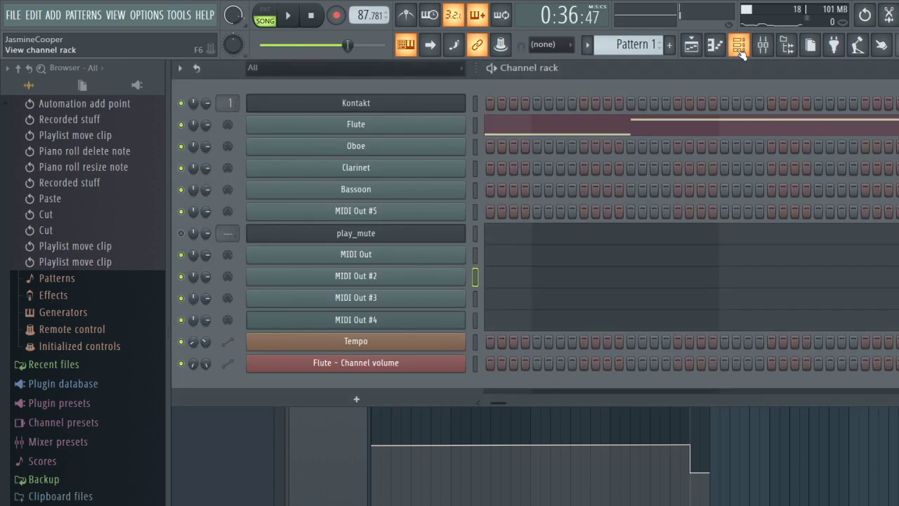
{"action": "left_click", "coordinate": [691, 45]}
{"action": "left_click", "coordinate": [723, 196]}
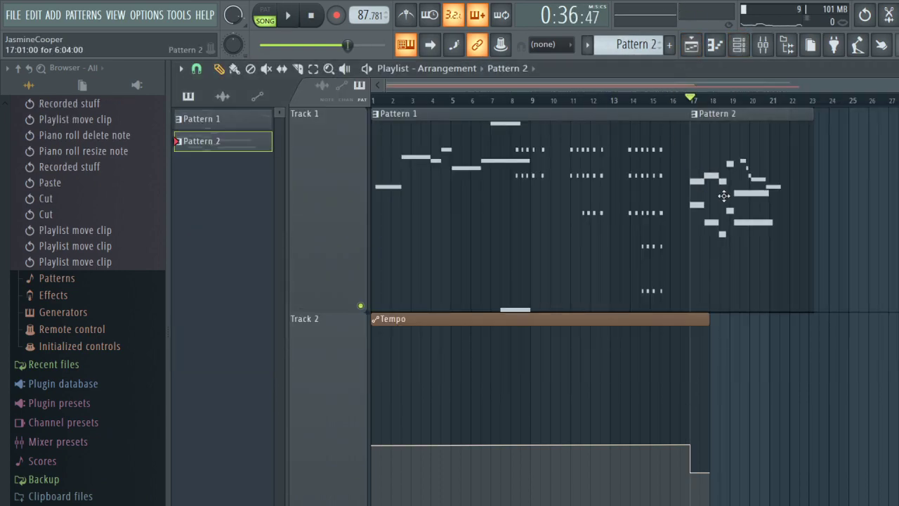
{"action": "left_click", "coordinate": [738, 46]}
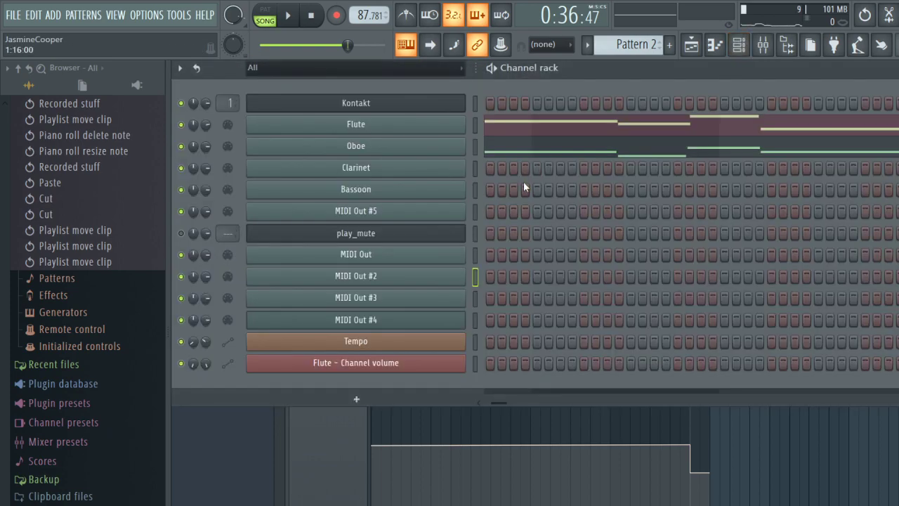
{"action": "key", "text": "ctrl+v"}
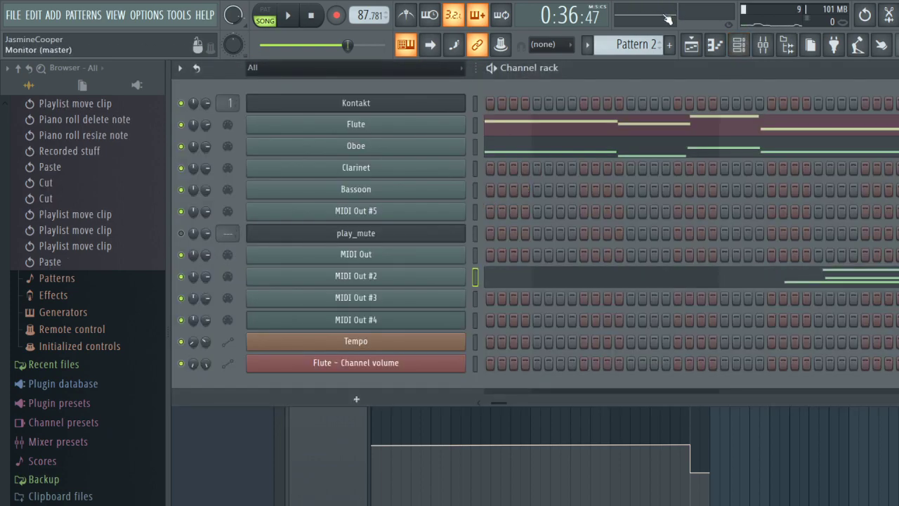
Delete the five stray melody notes between bars 19 and 21 from Pattern 1's MIDI Out channel.
{"action": "left_click", "coordinate": [692, 45]}
{"action": "double_click", "coordinate": [485, 116]}
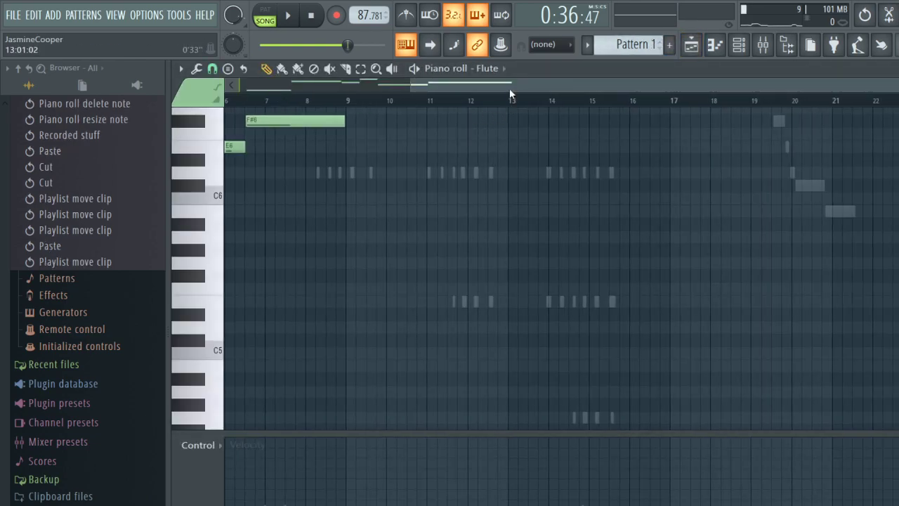
{"action": "left_click", "coordinate": [538, 164]}
{"action": "scroll", "coordinate": [688, 192], "scroll_direction": "up", "scroll_amount": 3}
{"action": "left_click_drag", "start_coordinate": [512, 91], "coordinate": [323, 109]}
{"action": "left_click", "coordinate": [511, 141]}
{"action": "left_click_drag", "start_coordinate": [531, 82], "coordinate": [808, 82]}
{"action": "scroll", "coordinate": [685, 259], "scroll_direction": "down", "scroll_amount": 3}
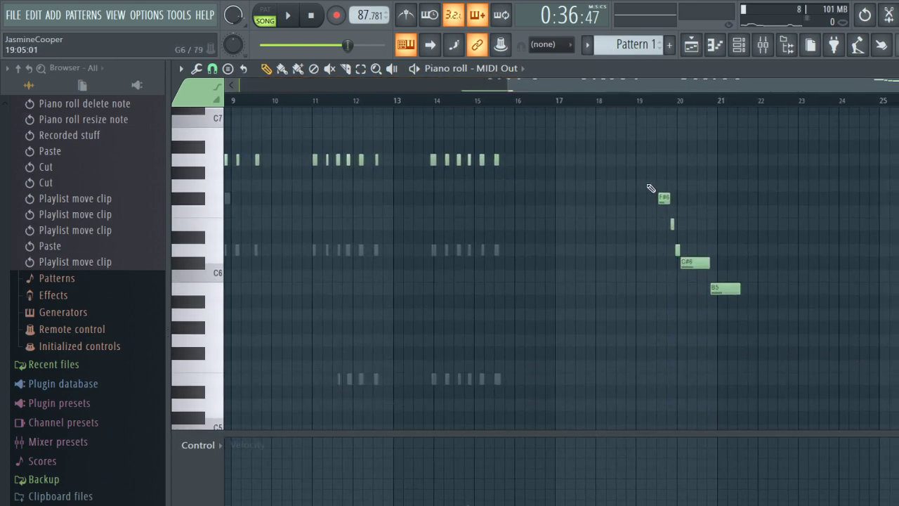
{"action": "right_click", "coordinate": [664, 198]}
{"action": "right_click", "coordinate": [695, 262]}
{"action": "right_click", "coordinate": [726, 288]}
{"action": "right_click", "coordinate": [678, 249]}
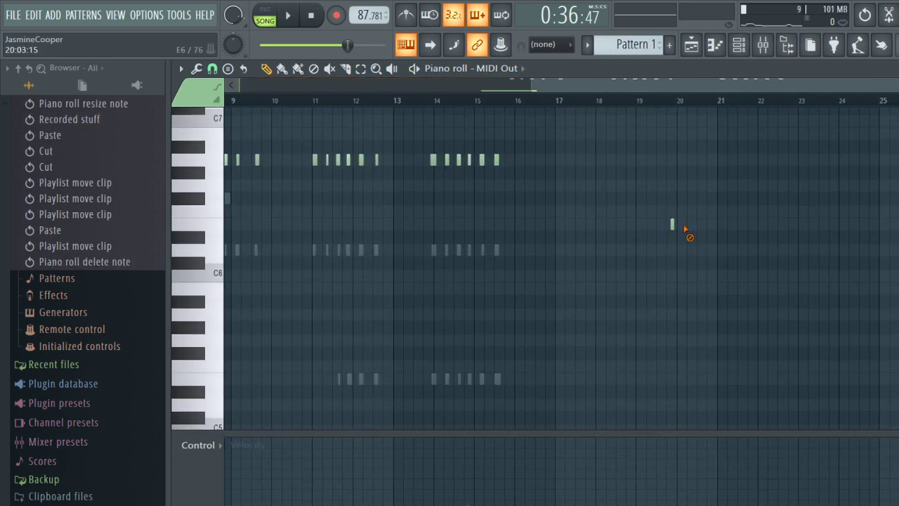
{"action": "right_click", "coordinate": [673, 225]}
Record a new high melody into Pattern 2's MIDI Out channel over bars 19 to 22 of the arrangement.
{"action": "left_click", "coordinate": [702, 48]}
{"action": "left_click", "coordinate": [740, 148]}
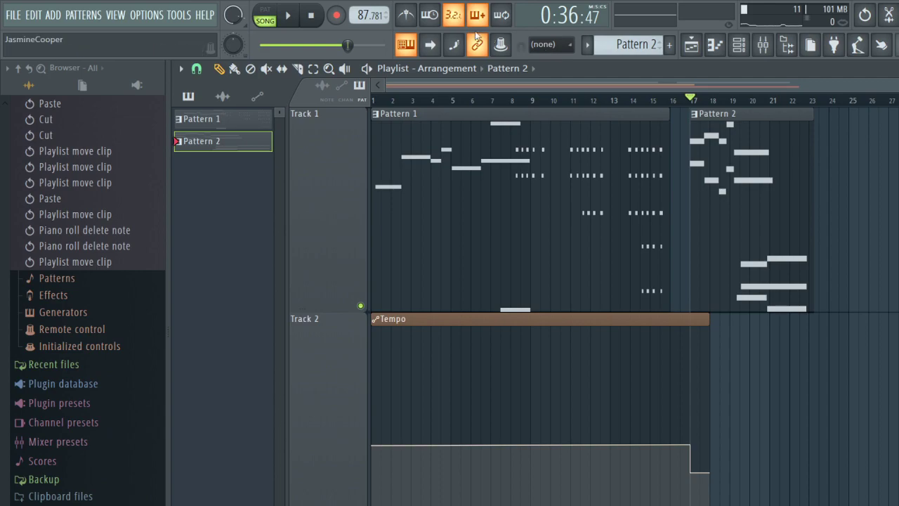
{"action": "left_click", "coordinate": [336, 16]}
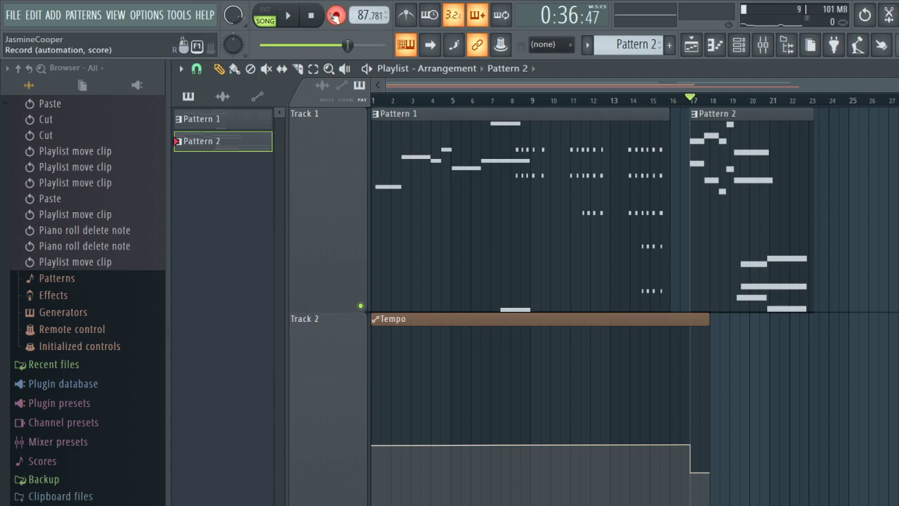
{"action": "key", "text": "space"}
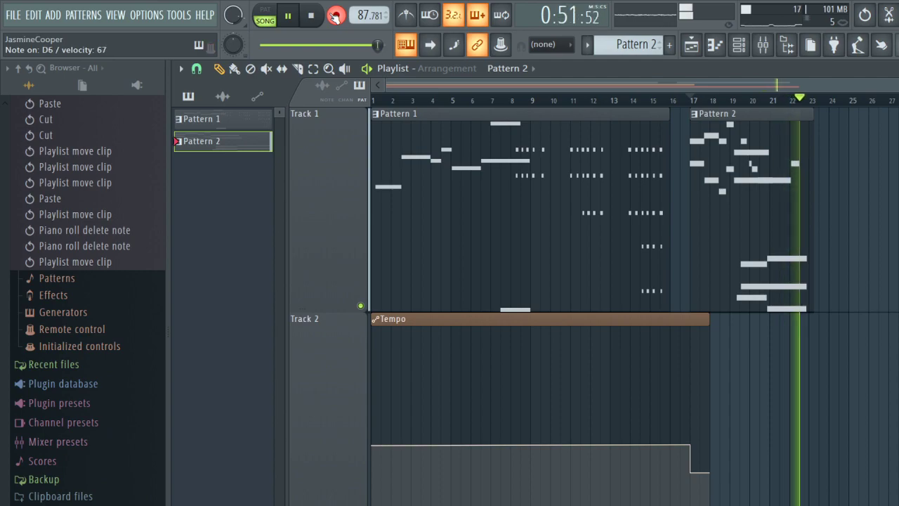
{"action": "key", "text": "space"}
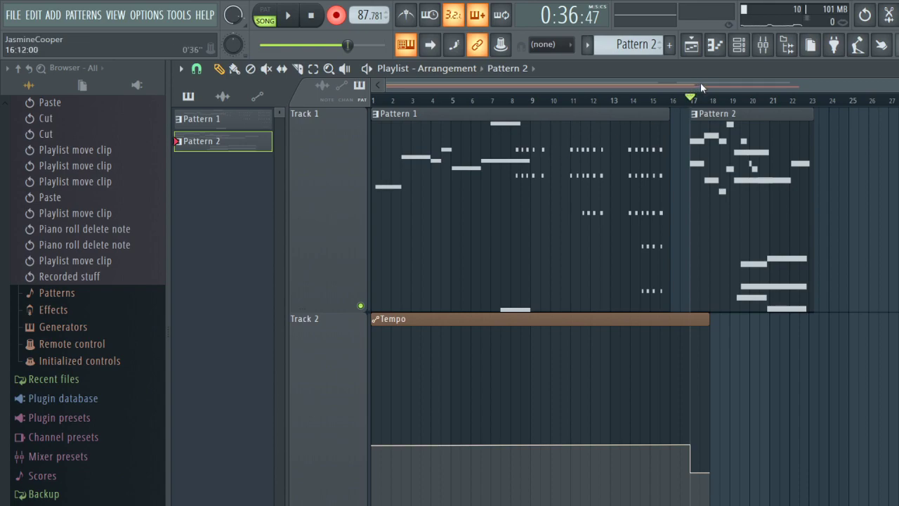
Paste the chord notes into the MIDI Out #3 and MIDI Out #4 channels of Pattern 2.
{"action": "left_click", "coordinate": [744, 52]}
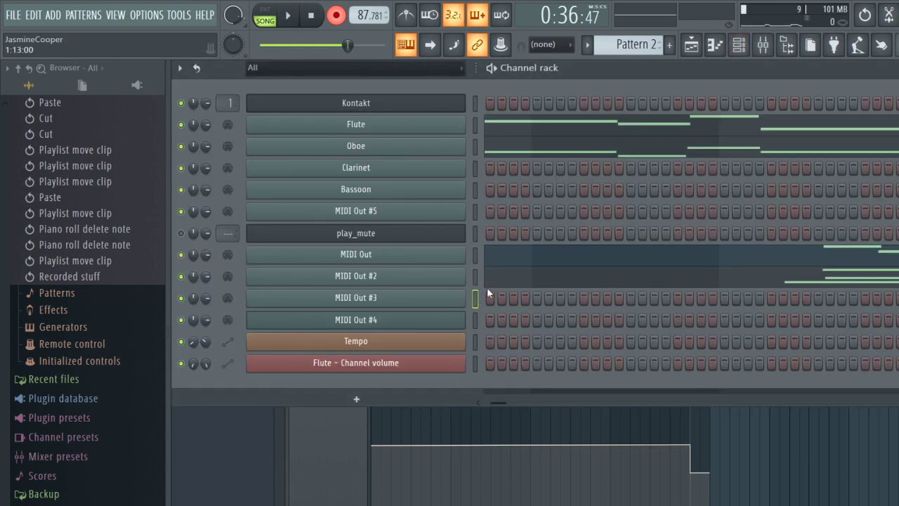
{"action": "key", "text": "Down"}
{"action": "key", "text": "ctrl+v"}
{"action": "key", "text": "Down"}
{"action": "key", "text": "ctrl+v"}
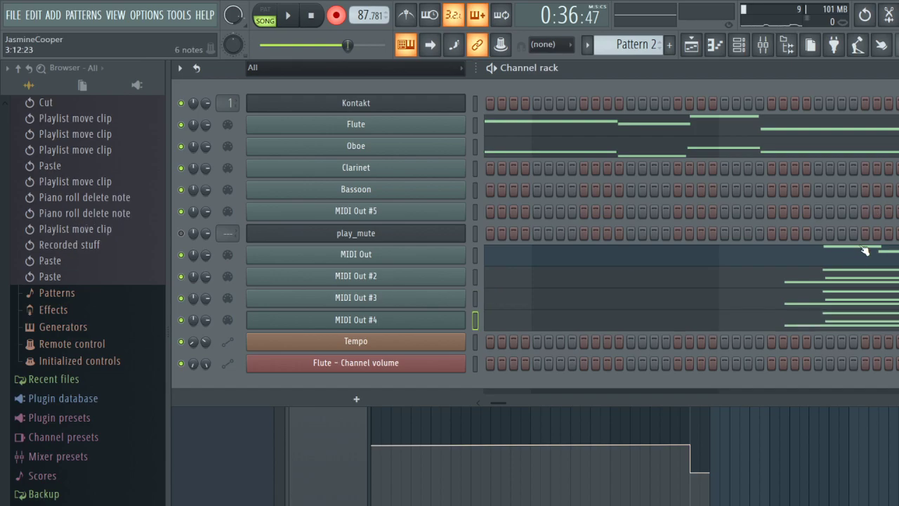
Delete the E4, D4 and C4 notes from Pattern 2's MIDI Out #2 channel, keeping G#4 and A4.
{"action": "left_click", "coordinate": [851, 282]}
{"action": "scroll", "coordinate": [525, 291], "scroll_direction": "down", "scroll_amount": 6}
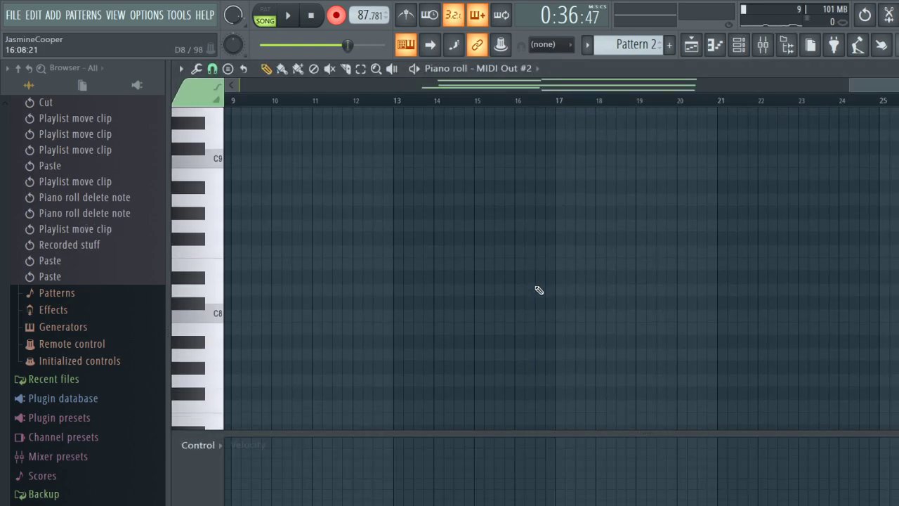
{"action": "scroll", "coordinate": [494, 257], "scroll_direction": "up", "scroll_amount": 15}
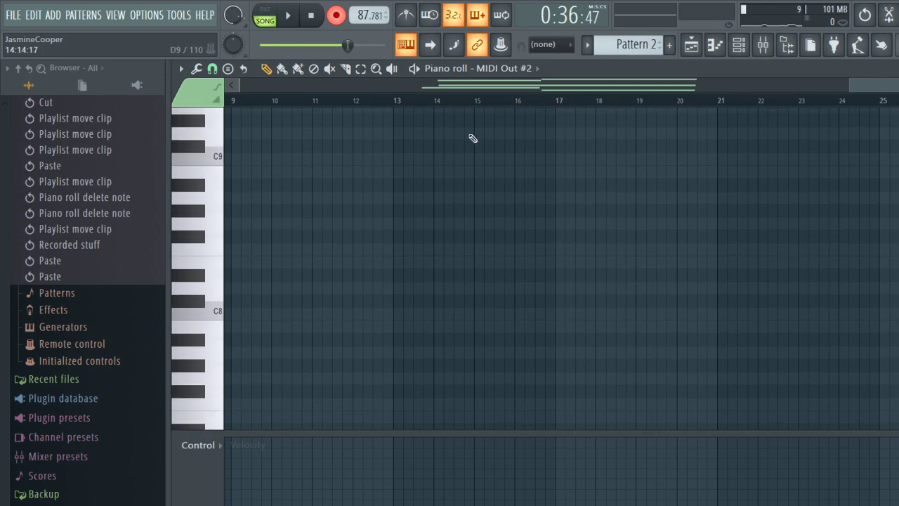
{"action": "left_click_drag", "start_coordinate": [870, 88], "coordinate": [260, 86]}
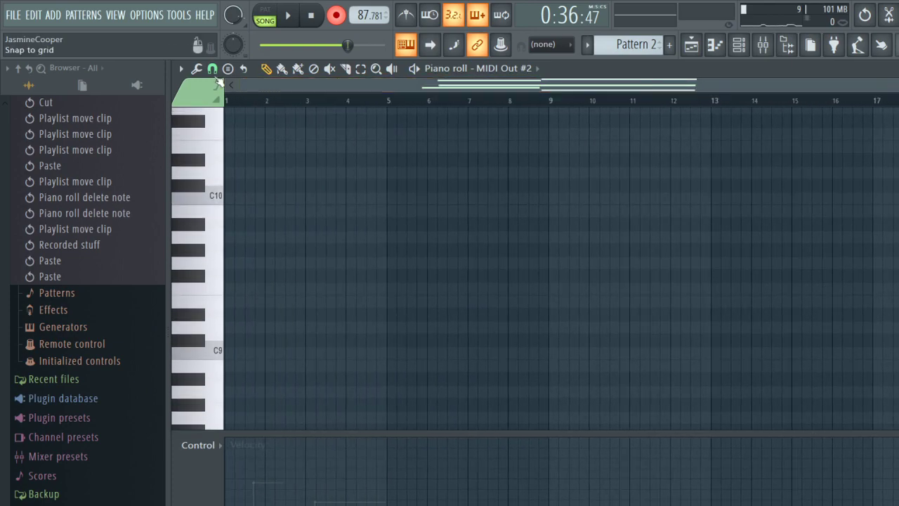
{"action": "scroll", "coordinate": [380, 363], "scroll_direction": "up", "scroll_amount": 1}
{"action": "scroll", "coordinate": [395, 237], "scroll_direction": "down", "scroll_amount": 14}
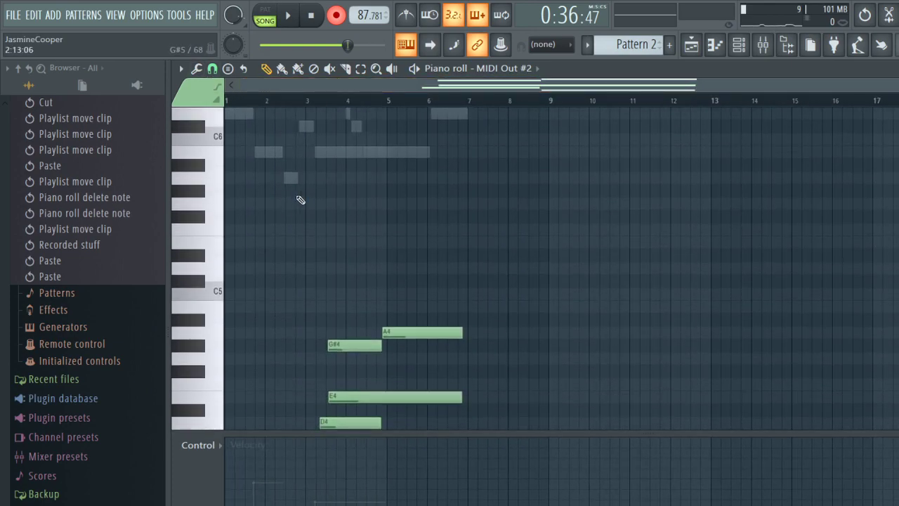
{"action": "right_click", "coordinate": [345, 168]}
{"action": "right_click", "coordinate": [349, 191]}
{"action": "right_click", "coordinate": [422, 216]}
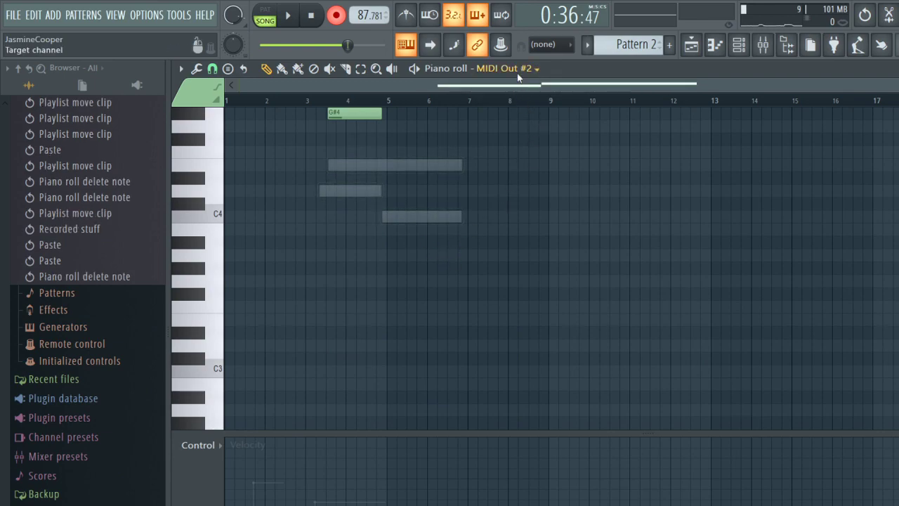
{"action": "right_click", "coordinate": [437, 163]}
Delete every chord note except E4 from the MIDI Out #3 channel of Pattern 2.
{"action": "scroll", "coordinate": [370, 166], "scroll_direction": "up", "scroll_amount": 3}
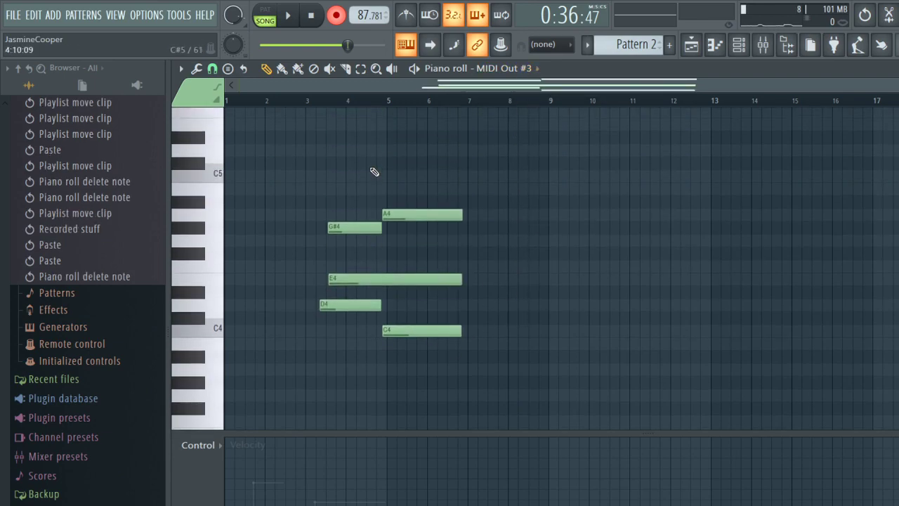
{"action": "right_click", "coordinate": [401, 217]}
{"action": "right_click", "coordinate": [352, 229]}
{"action": "right_click", "coordinate": [320, 306]}
{"action": "right_click", "coordinate": [422, 332]}
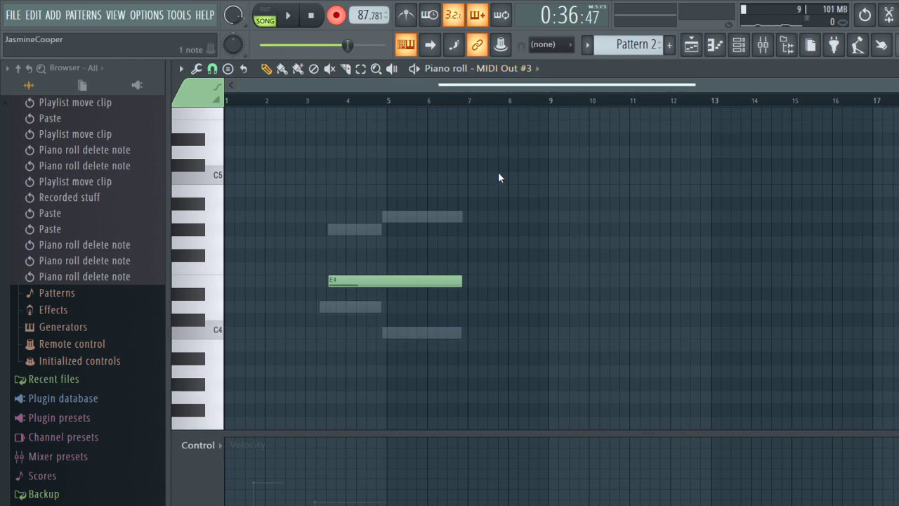
Delete the G#4, A4 and E4 notes from the MIDI Out #4 channel and lower its C4 note by one octave.
{"action": "left_click", "coordinate": [513, 187]}
{"action": "scroll", "coordinate": [367, 237], "scroll_direction": "down", "scroll_amount": 2}
{"action": "right_click", "coordinate": [368, 153]}
{"action": "right_click", "coordinate": [422, 139]}
{"action": "right_click", "coordinate": [430, 203]}
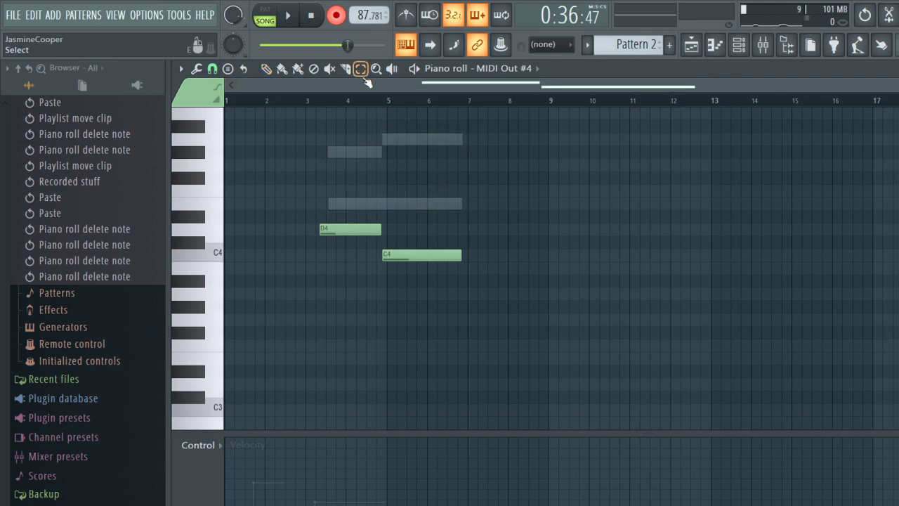
{"action": "left_click", "coordinate": [422, 255]}
{"action": "key", "text": "ctrl+Down"}
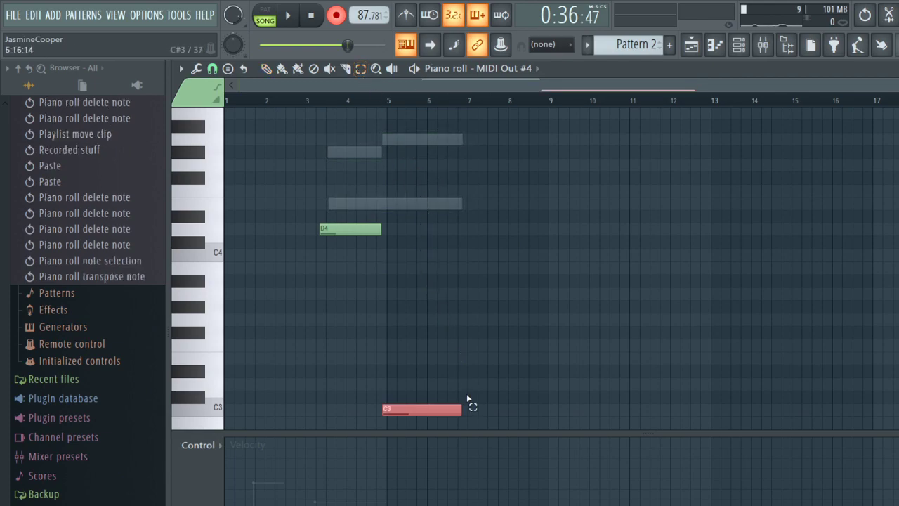
Play the arrangement from bar 17 and lengthen the Pattern 2 clip beyond bar 27.
{"action": "left_click", "coordinate": [691, 44]}
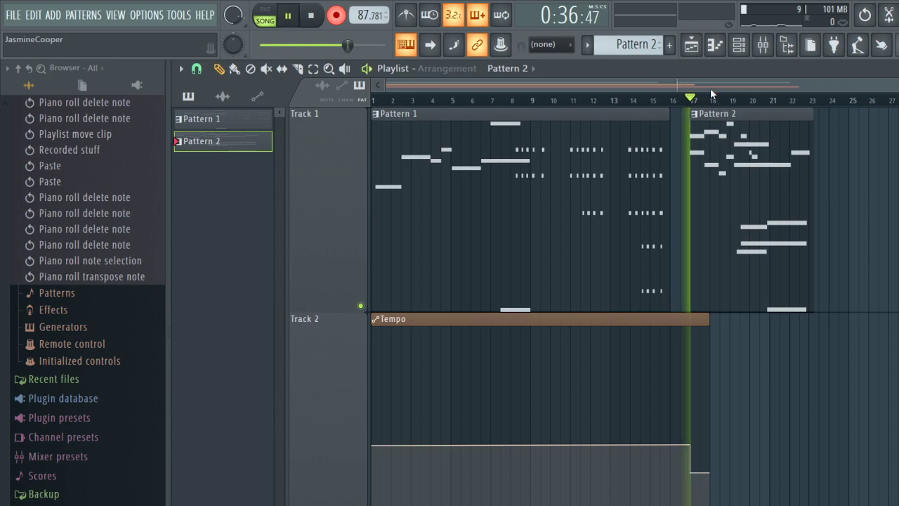
{"action": "key", "text": "space"}
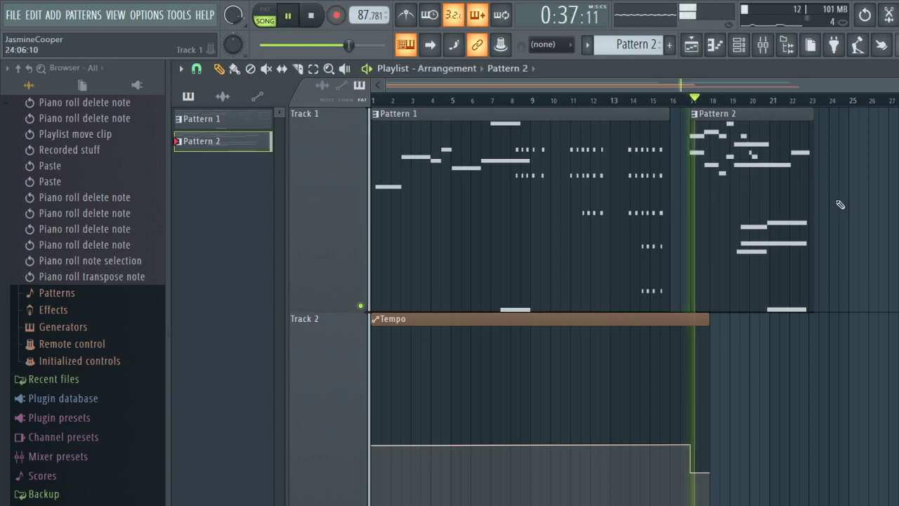
{"action": "left_click_drag", "start_coordinate": [813, 194], "coordinate": [898, 195]}
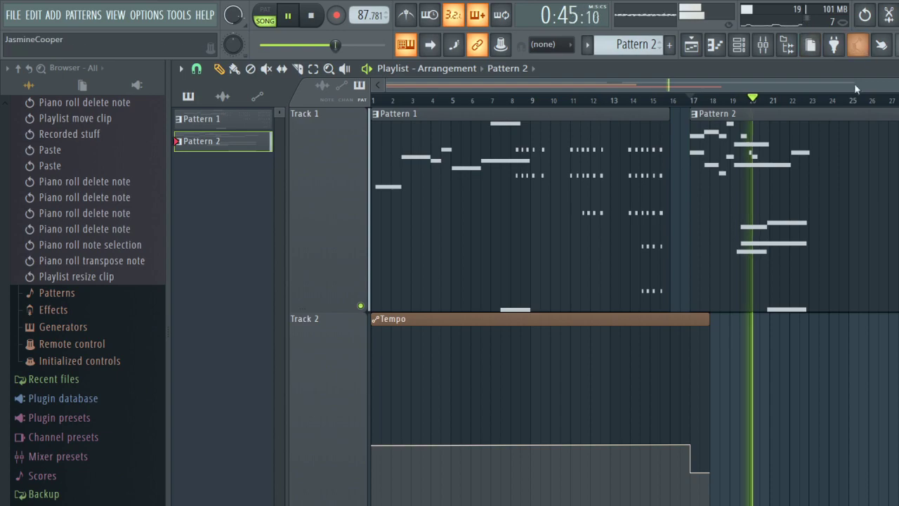
{"action": "key", "text": "space"}
Add a C2 note from just after bar 3 to bar 5 in Pattern 2's MIDI Out #2 channel.
{"action": "double_click", "coordinate": [806, 265]}
{"action": "left_click_drag", "start_coordinate": [684, 87], "coordinate": [627, 78]}
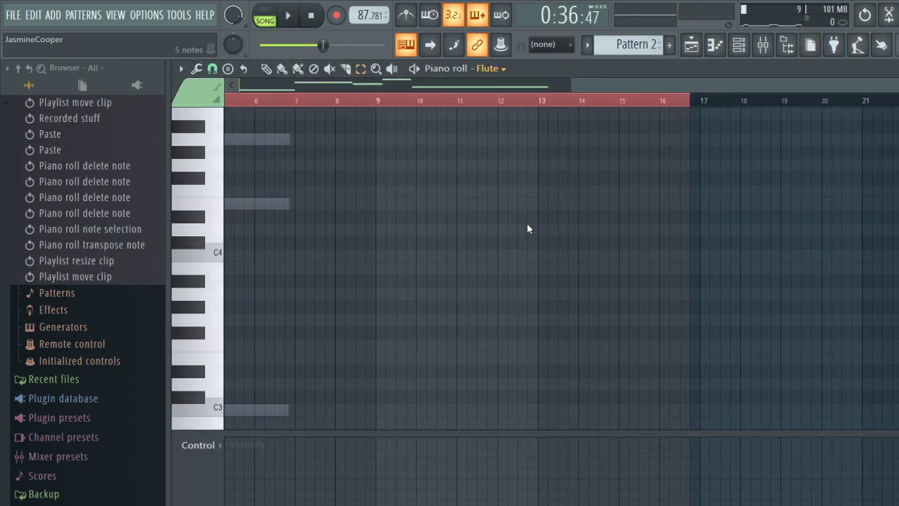
{"action": "key", "text": "Down"}
{"action": "left_click_drag", "start_coordinate": [595, 87], "coordinate": [173, 88]}
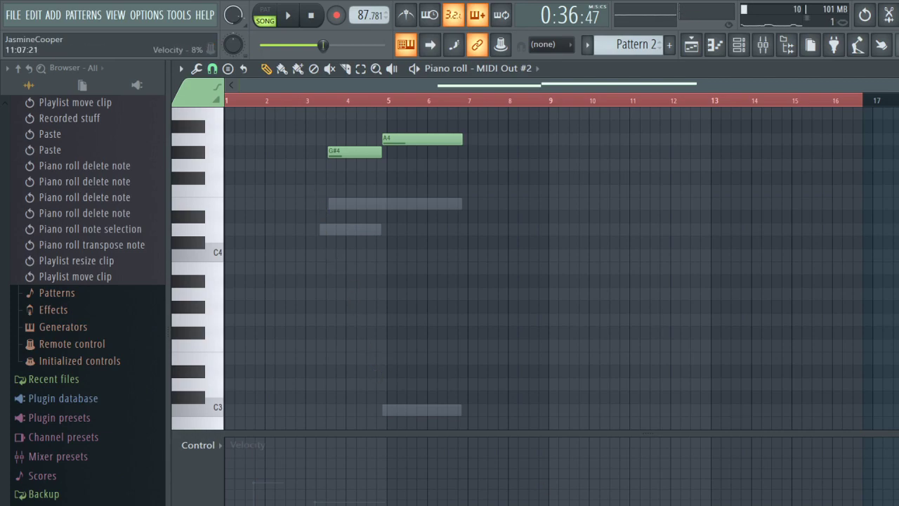
{"action": "scroll", "coordinate": [277, 295], "scroll_direction": "down", "scroll_amount": 5}
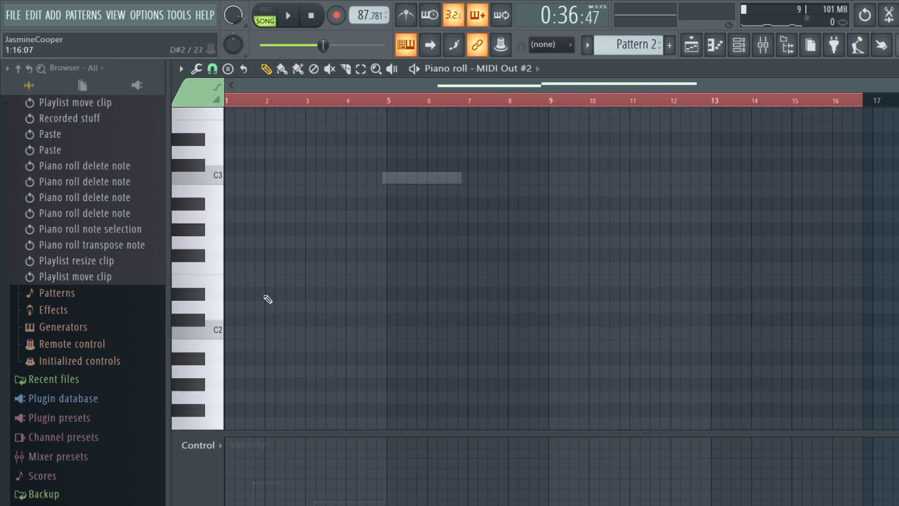
{"action": "left_click", "coordinate": [317, 332]}
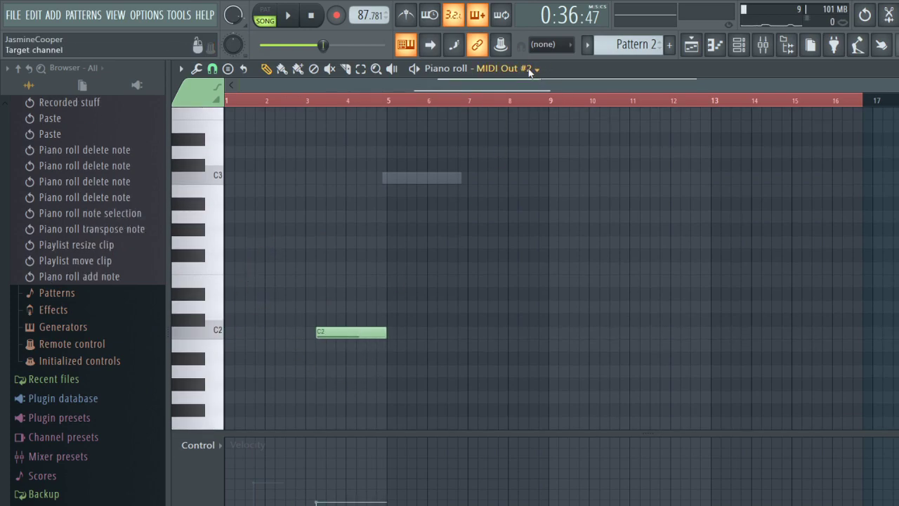
Add a B1 note from just after bar 3 to bar 5 in the MIDI Out channel.
{"action": "left_click", "coordinate": [496, 136]}
{"action": "scroll", "coordinate": [340, 198], "scroll_direction": "up", "scroll_amount": 5}
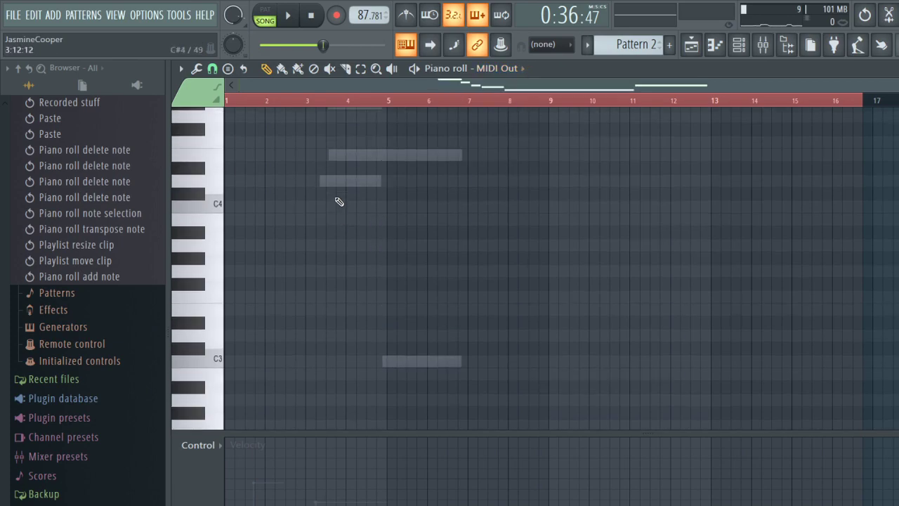
{"action": "scroll", "coordinate": [335, 206], "scroll_direction": "up", "scroll_amount": 3}
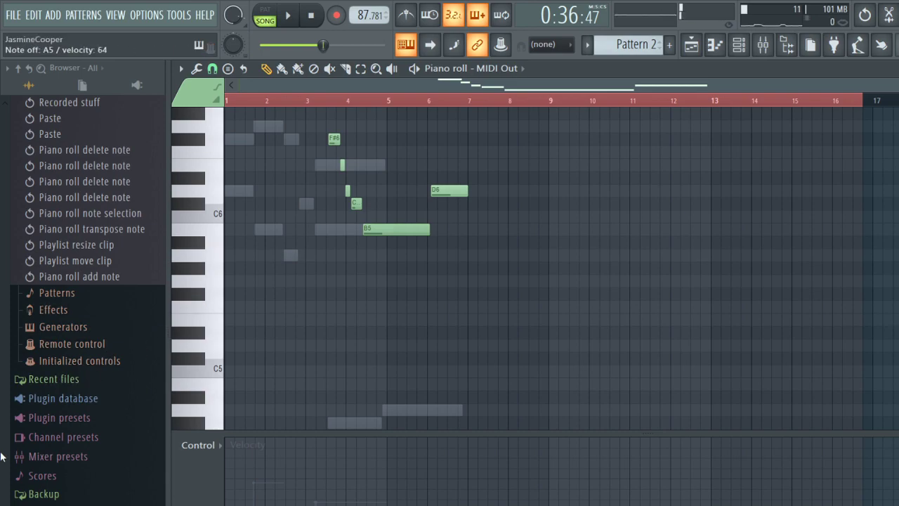
{"action": "scroll", "coordinate": [70, 140], "scroll_direction": "down", "scroll_amount": 4}
{"action": "scroll", "coordinate": [291, 307], "scroll_direction": "down", "scroll_amount": 10}
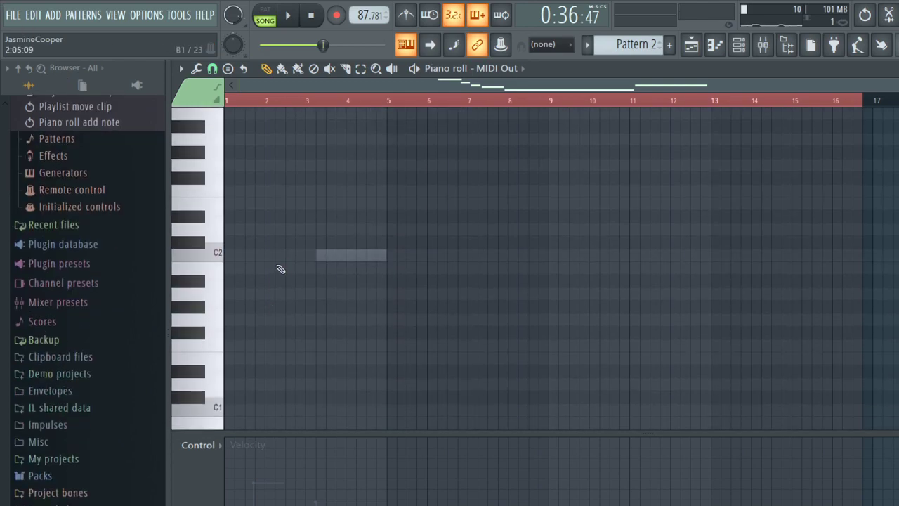
{"action": "left_click", "coordinate": [277, 267]}
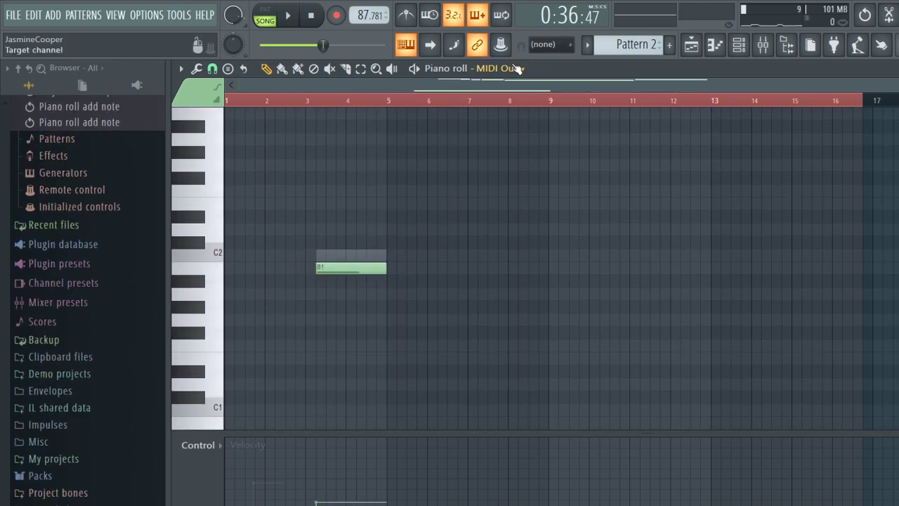
Add a C2 note from just after bar 3 to bar 5 in both the MIDI Out #3 and MIDI Out #4 channels.
{"action": "key", "text": "Down"}
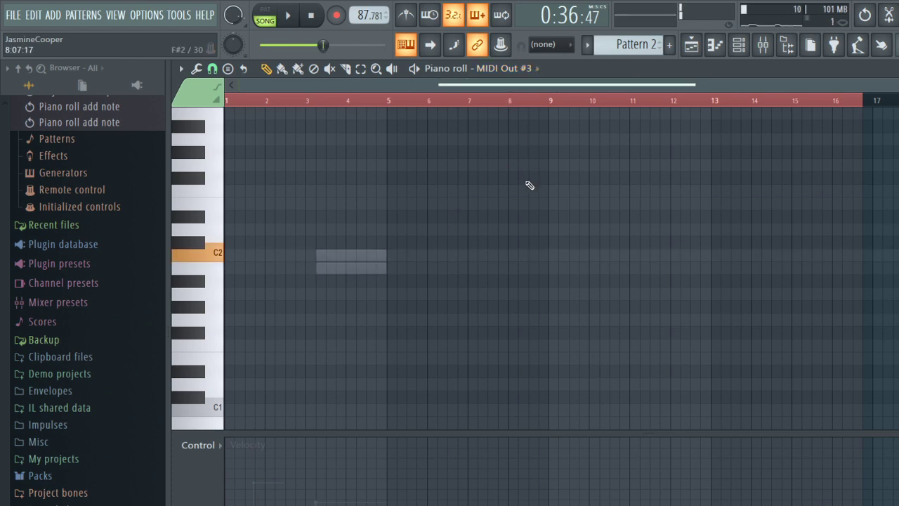
{"action": "left_click", "coordinate": [318, 255]}
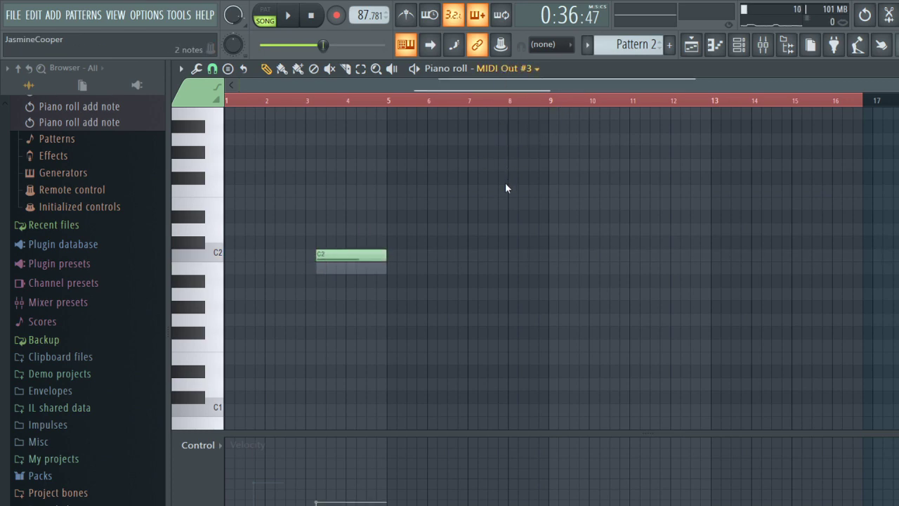
{"action": "key", "text": "Down"}
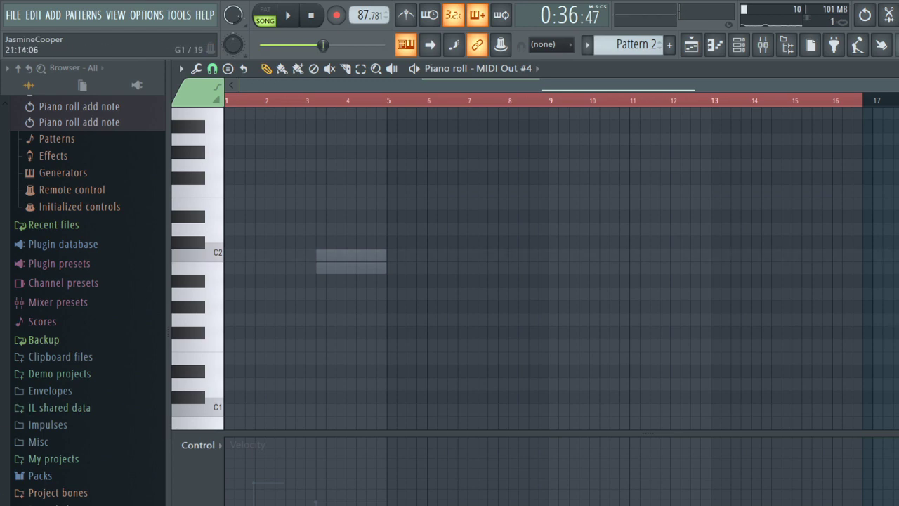
{"action": "left_click", "coordinate": [319, 254]}
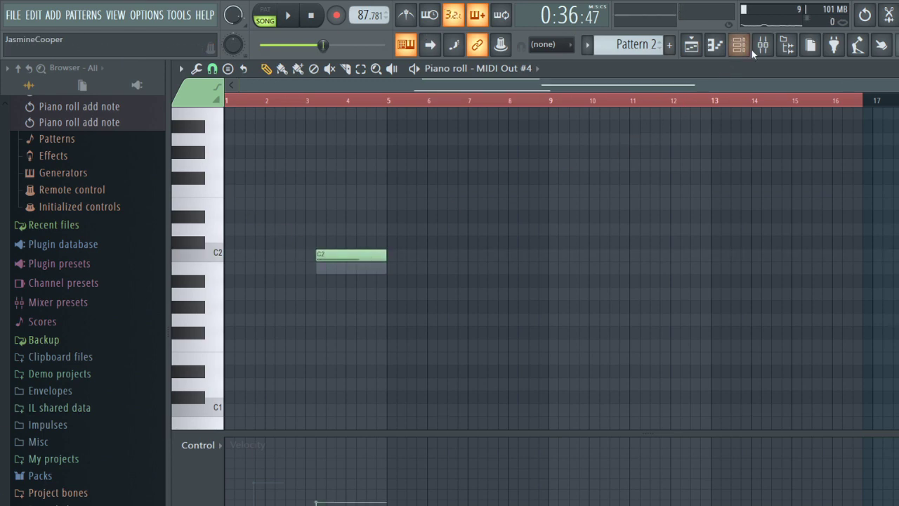
Play the arrangement from bar 1 and adjust the tension of the falling segment in the Flute channel volume automation.
{"action": "left_click", "coordinate": [693, 46]}
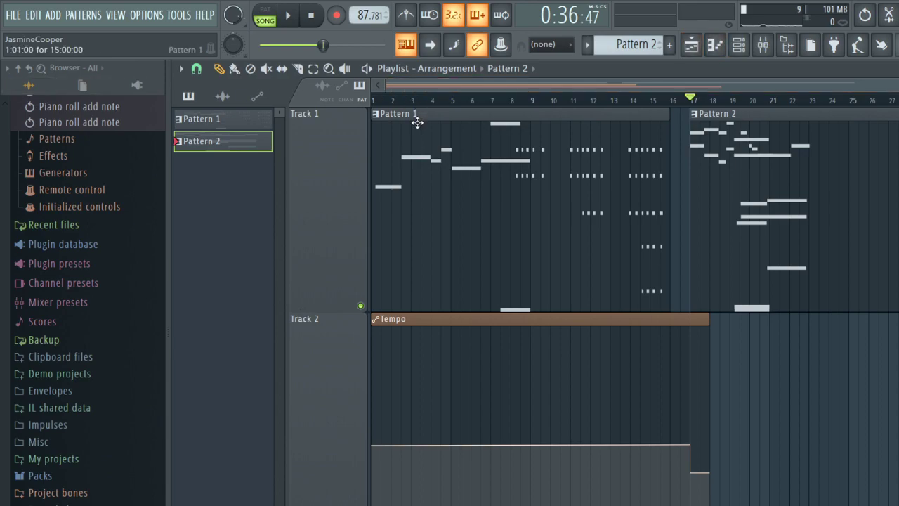
{"action": "left_click", "coordinate": [374, 100]}
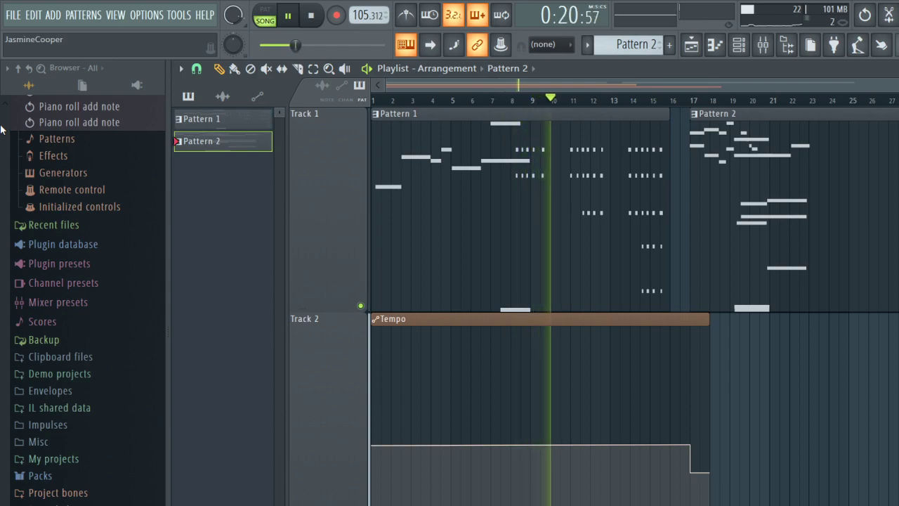
{"action": "scroll", "coordinate": [498, 241], "scroll_direction": "down", "scroll_amount": 6}
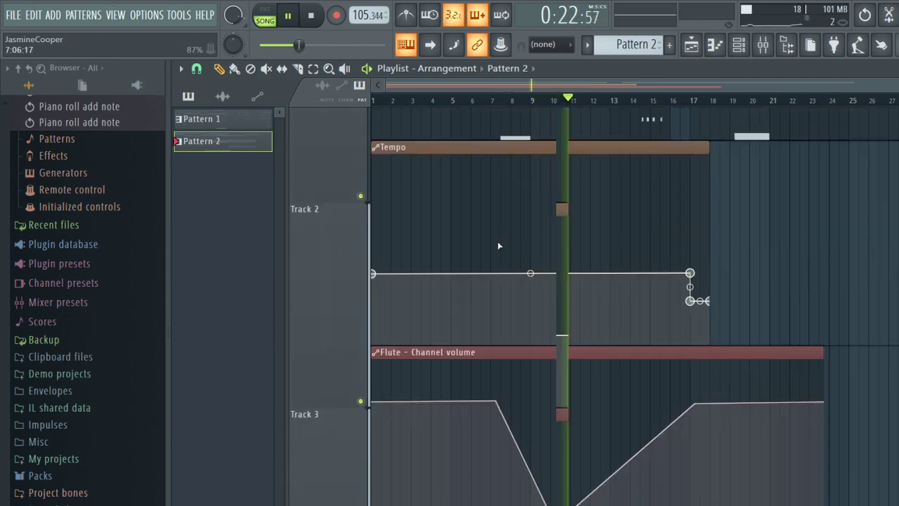
{"action": "left_click_drag", "start_coordinate": [524, 223], "coordinate": [477, 163]}
Shift the Pattern 2 clip half a bar later to start at 17:09:00 and play through it.
{"action": "scroll", "coordinate": [562, 158], "scroll_direction": "up", "scroll_amount": 6}
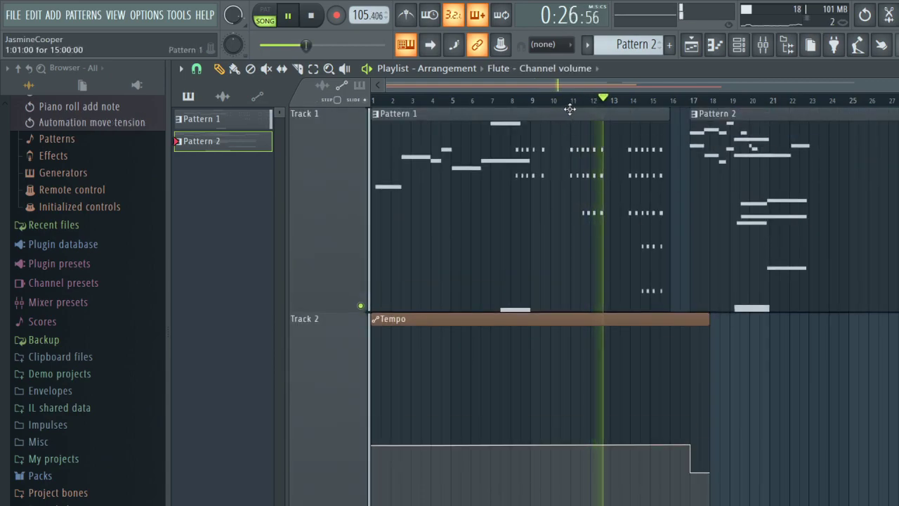
{"action": "left_click_drag", "start_coordinate": [702, 169], "coordinate": [709, 170]}
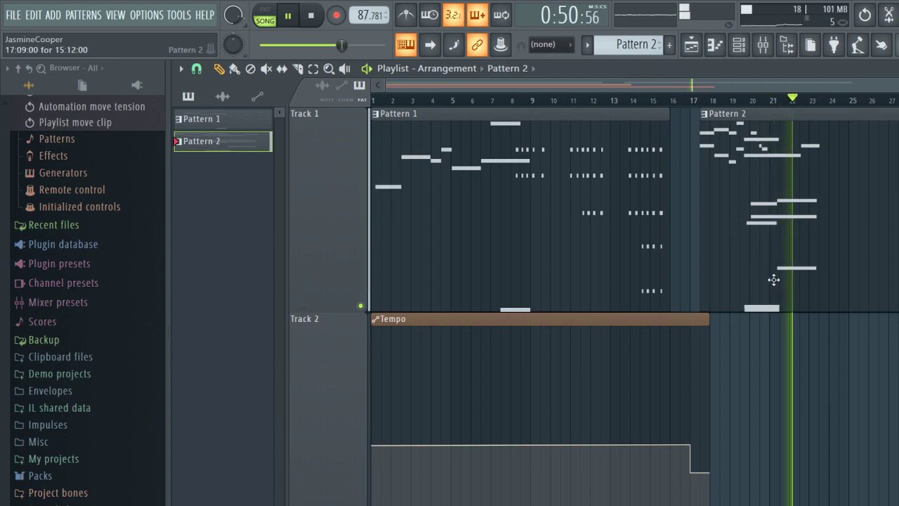
{"action": "key", "text": "space"}
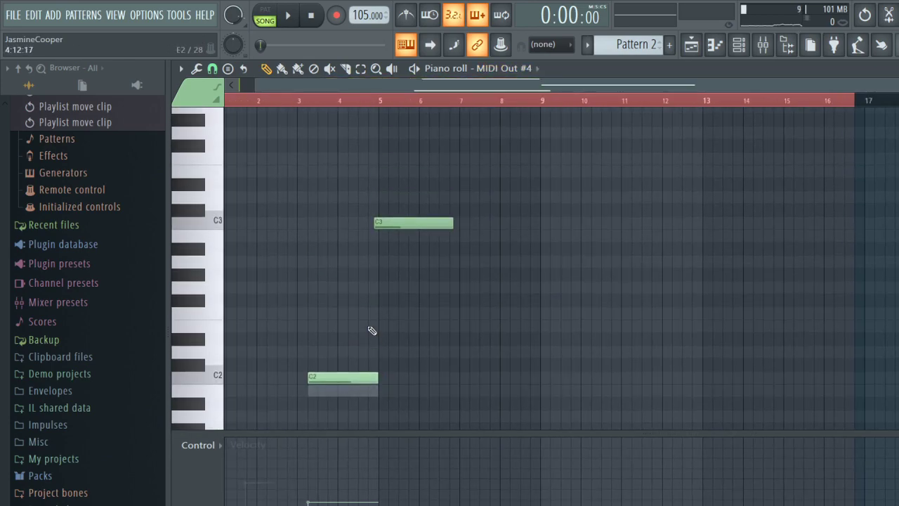
Shorten the D4 note in the MIDI Out #4 channel to end near bar 4 and add an A3 note up to bar 5.
{"action": "scroll", "coordinate": [373, 330], "scroll_direction": "up", "scroll_amount": 1}
{"action": "scroll", "coordinate": [436, 253], "scroll_direction": "up", "scroll_amount": 7}
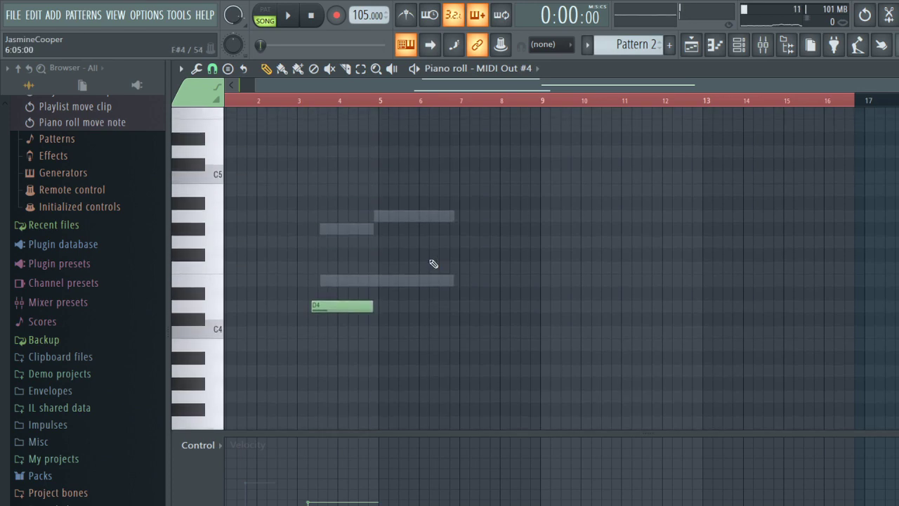
{"action": "left_click", "coordinate": [322, 320]}
{"action": "right_click", "coordinate": [333, 327]}
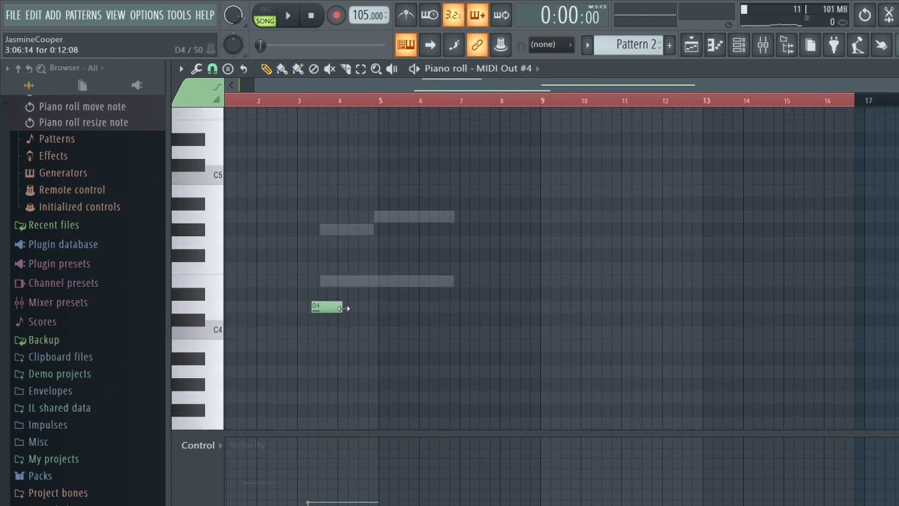
{"action": "scroll", "coordinate": [369, 345], "scroll_direction": "down", "scroll_amount": 5}
{"action": "left_click_drag", "start_coordinate": [345, 256], "coordinate": [345, 209]}
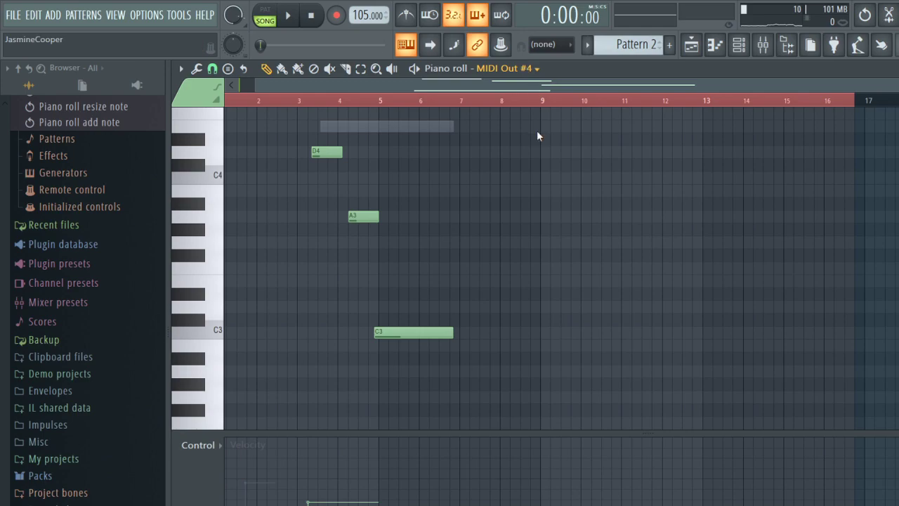
Move the low B1 note in the MIDI Out channel earlier to start at bar 3.
{"action": "left_click", "coordinate": [524, 145]}
{"action": "scroll", "coordinate": [287, 255], "scroll_direction": "up", "scroll_amount": 13}
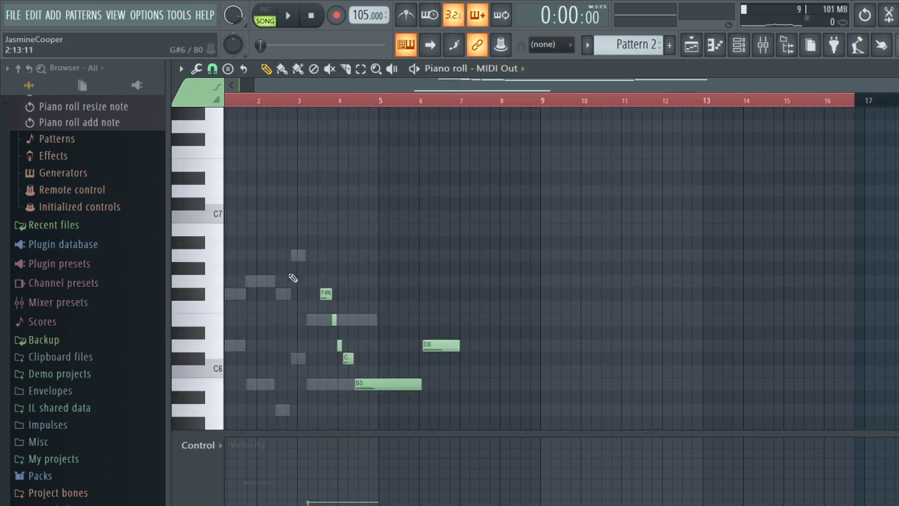
{"action": "scroll", "coordinate": [293, 327], "scroll_direction": "down", "scroll_amount": 17}
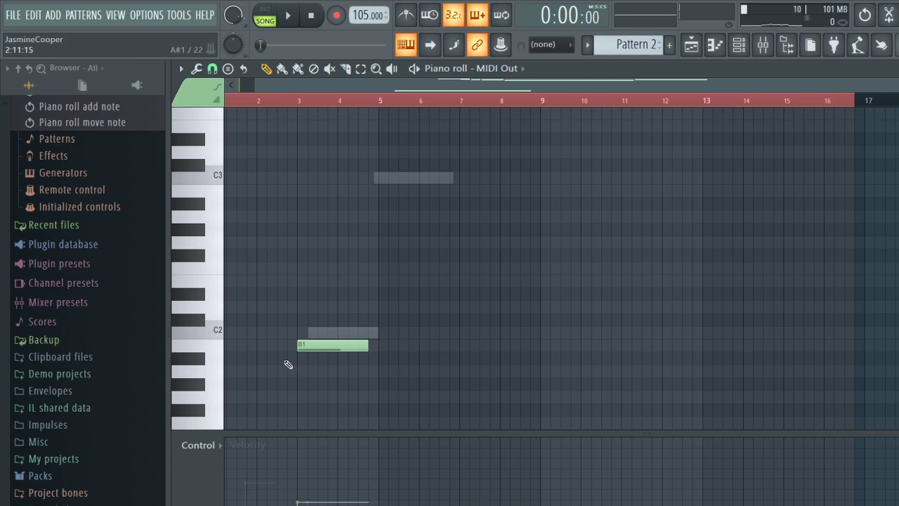
Move the low B1 note in the MIDI Out channel up to C2 and play the Pattern 2 clip in the arrangement.
{"action": "left_click_drag", "start_coordinate": [309, 344], "coordinate": [329, 334]}
{"action": "left_click", "coordinate": [703, 44]}
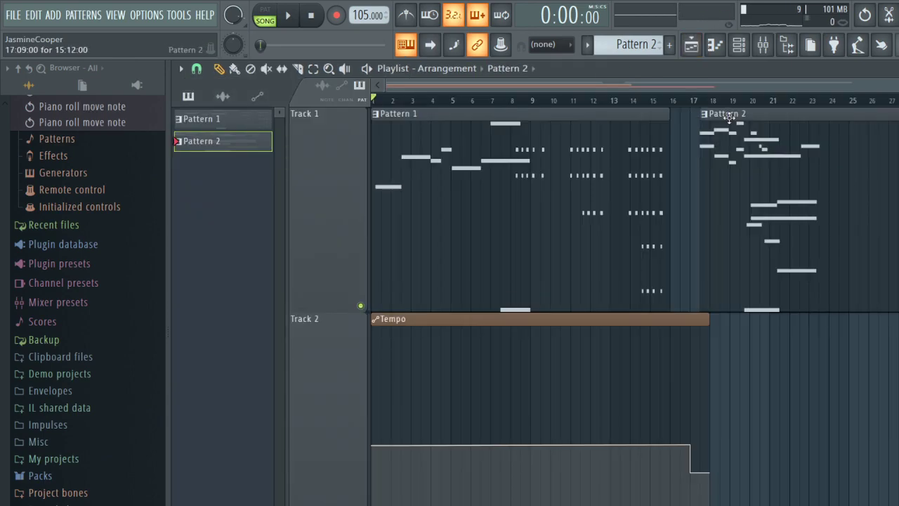
{"action": "key", "text": "space"}
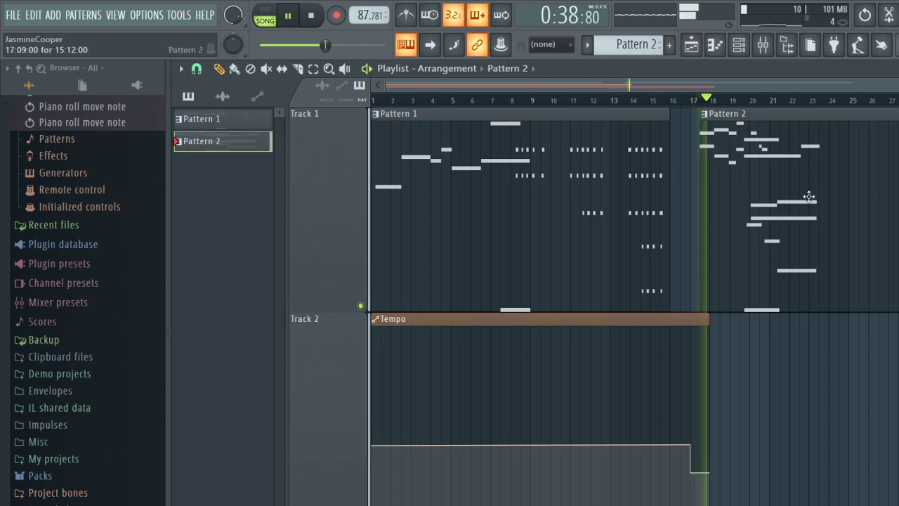
{"action": "scroll", "coordinate": [808, 204], "scroll_direction": "down", "scroll_amount": 8}
{"action": "scroll", "coordinate": [829, 221], "scroll_direction": "up", "scroll_amount": 8}
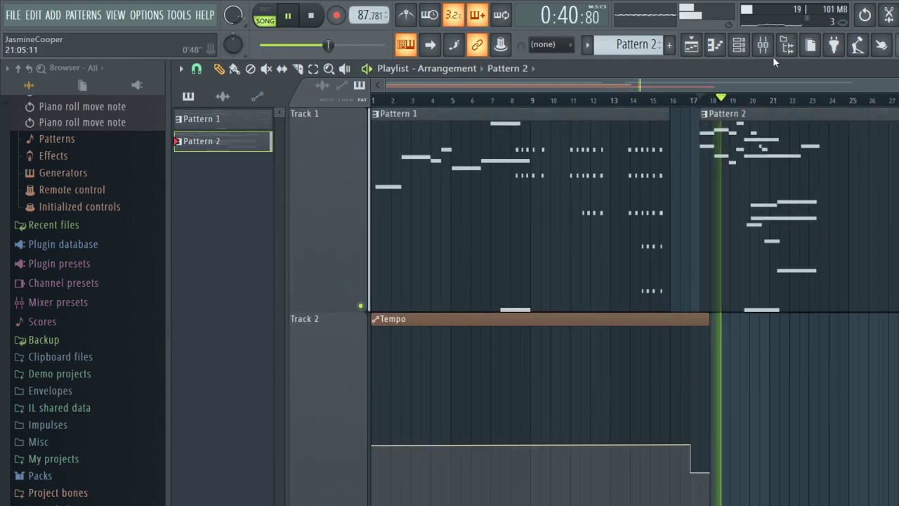
Raise the MIDI Out channel's volume and open the MIDI Out #3 channel's notes.
{"action": "left_click", "coordinate": [739, 44]}
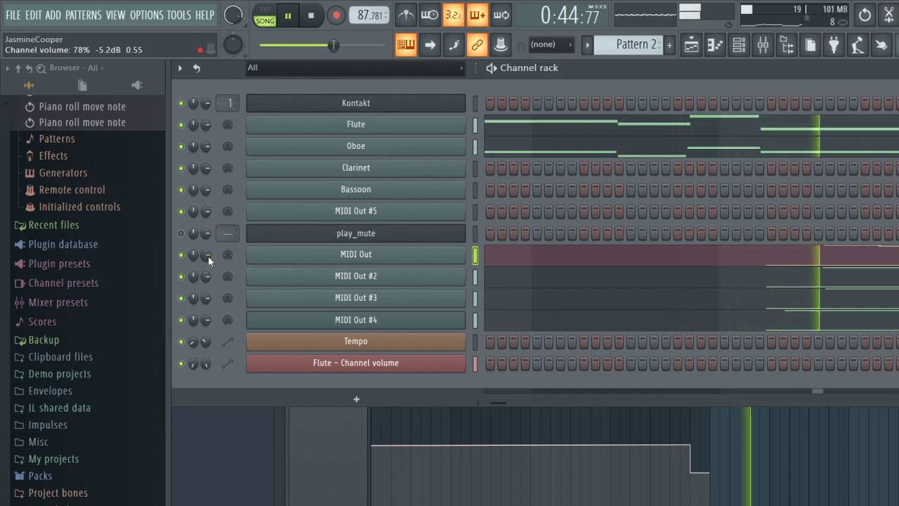
{"action": "left_click_drag", "start_coordinate": [208, 256], "coordinate": [208, 245]}
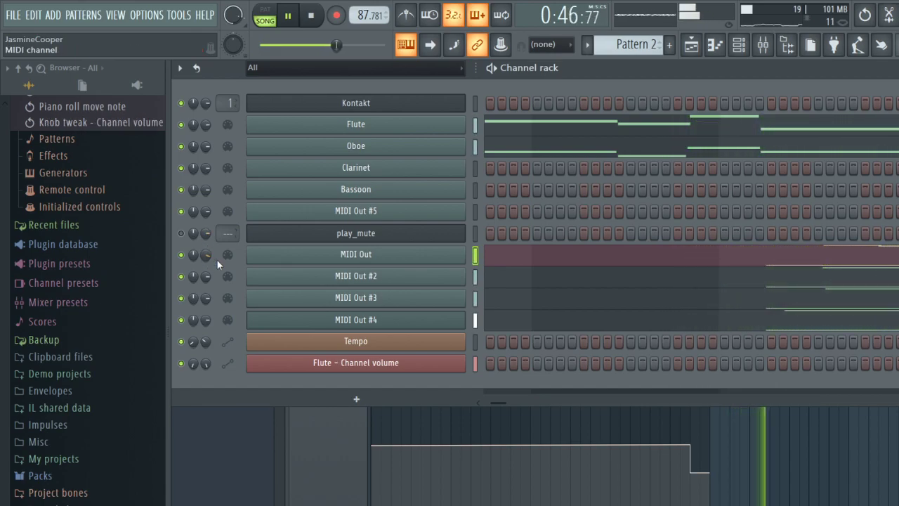
{"action": "double_click", "coordinate": [610, 305]}
{"action": "right_click", "coordinate": [608, 306]}
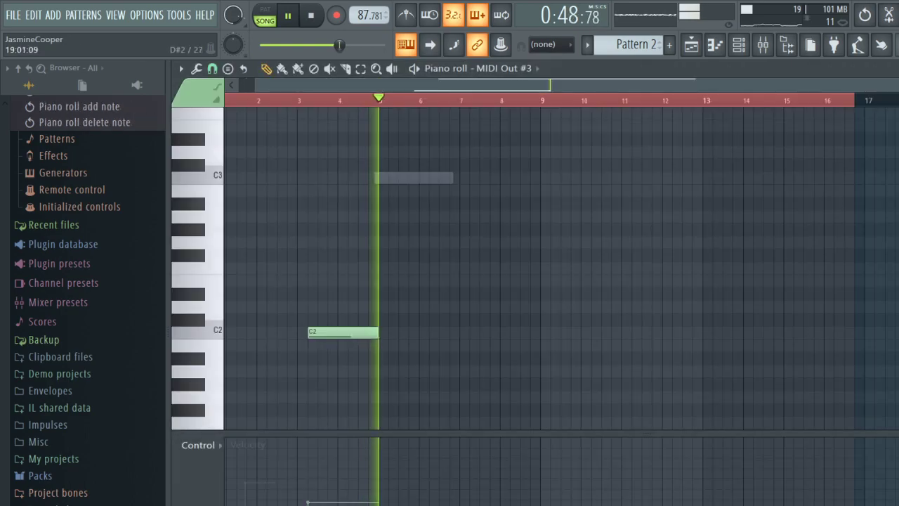
Switch to the MIDI Out #4 notes, play from bar 3 and lengthen the D4 note to 1:00:08, slightly past bar 4.
{"action": "scroll", "coordinate": [380, 349], "scroll_direction": "down", "scroll_amount": 2}
{"action": "key", "text": "space"}
{"action": "scroll", "coordinate": [457, 124], "scroll_direction": "up", "scroll_amount": 4}
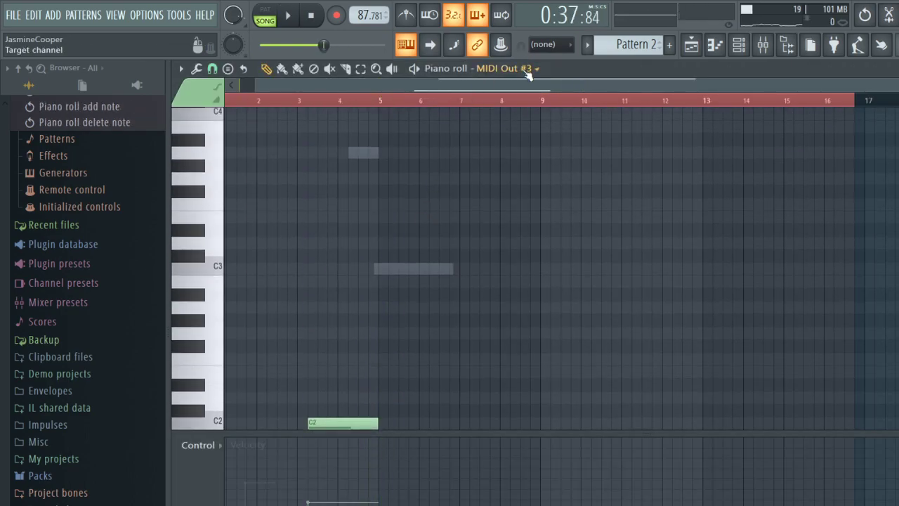
{"action": "key", "text": "Down"}
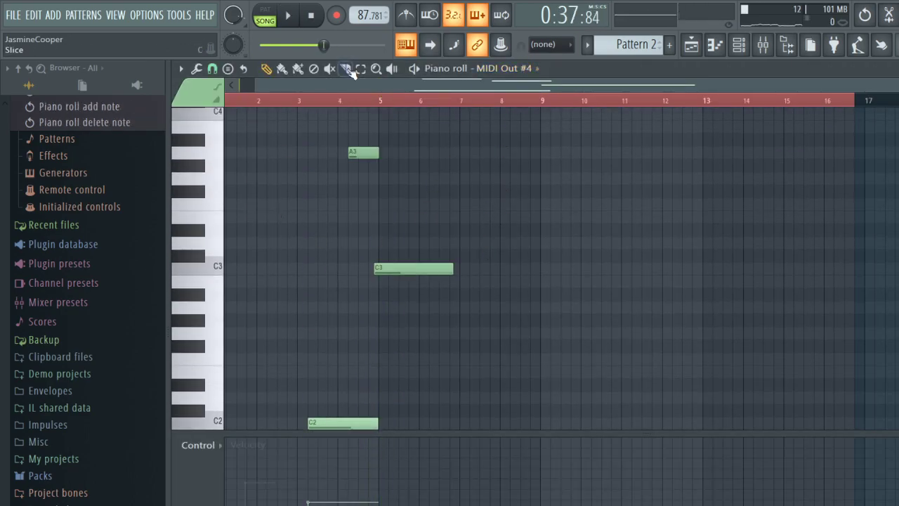
{"action": "left_click", "coordinate": [303, 103]}
{"action": "scroll", "coordinate": [366, 239], "scroll_direction": "up", "scroll_amount": 4}
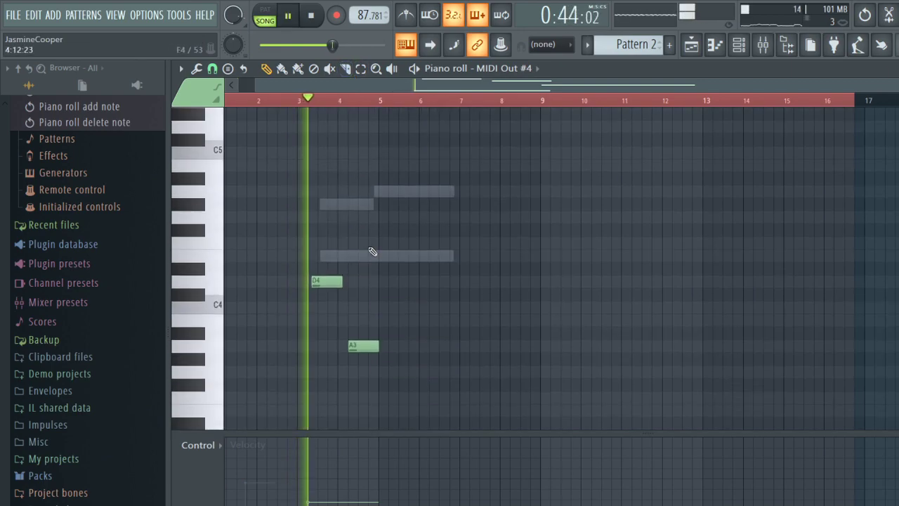
{"action": "left_click_drag", "start_coordinate": [345, 288], "coordinate": [353, 292]}
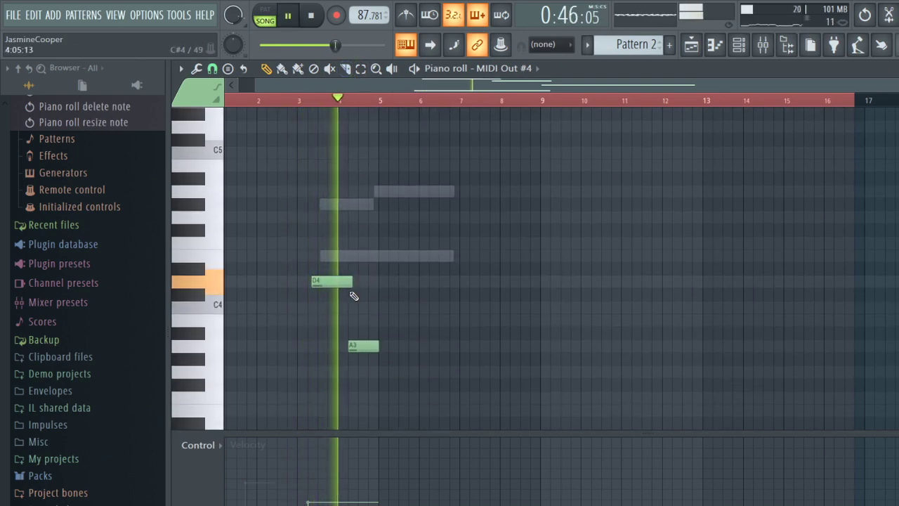
{"action": "key", "text": "space"}
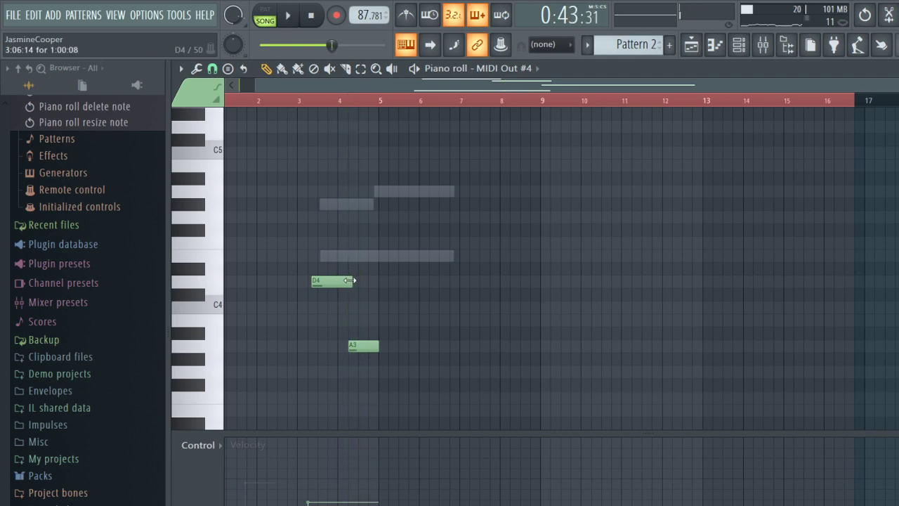
Replace the A3 note after bar 4 in MIDI Out #4 with a B3 note and play from bar 3.
{"action": "mouse_move", "coordinate": [324, 285]}
{"action": "left_mouse_down"}
{"action": "mouse_move", "coordinate": [325, 253]}
{"action": "mouse_move", "coordinate": [328, 294]}
{"action": "mouse_move", "coordinate": [323, 277]}
{"action": "left_mouse_up"}
{"action": "left_click_drag", "start_coordinate": [351, 395], "coordinate": [344, 312]}
{"action": "key", "text": "space"}
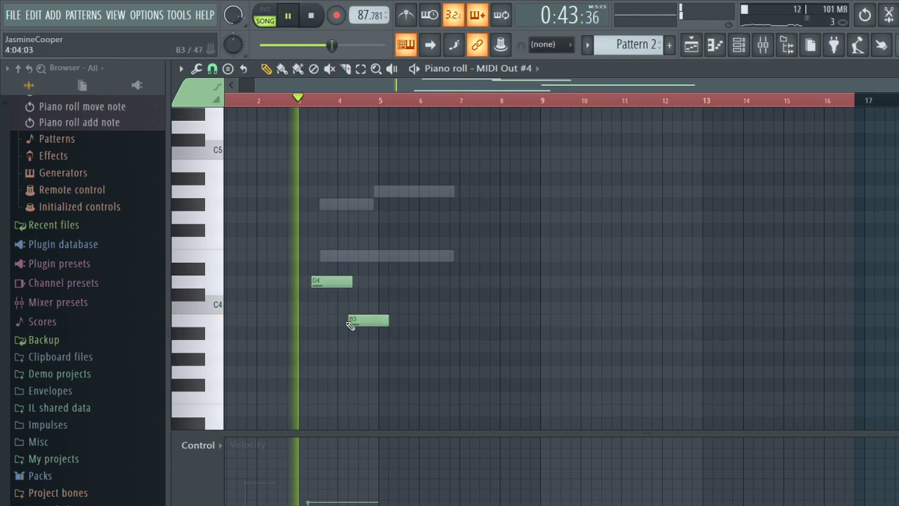
{"action": "scroll", "coordinate": [365, 406], "scroll_direction": "down", "scroll_amount": 3}
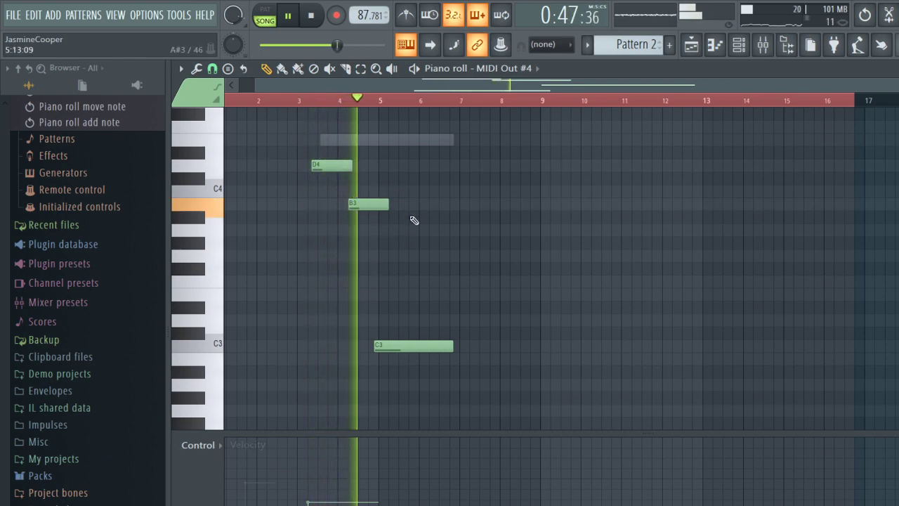
Shorten the B3 note to 0:12:08, ending at bar 5, and try D4 shorter before extending it back over the B3 start.
{"action": "left_click_drag", "start_coordinate": [352, 168], "coordinate": [342, 167]}
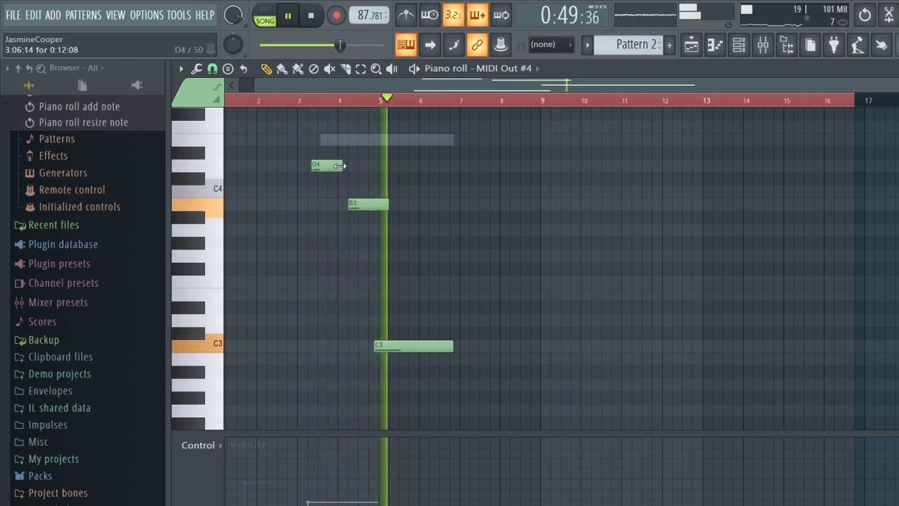
{"action": "key", "text": "space"}
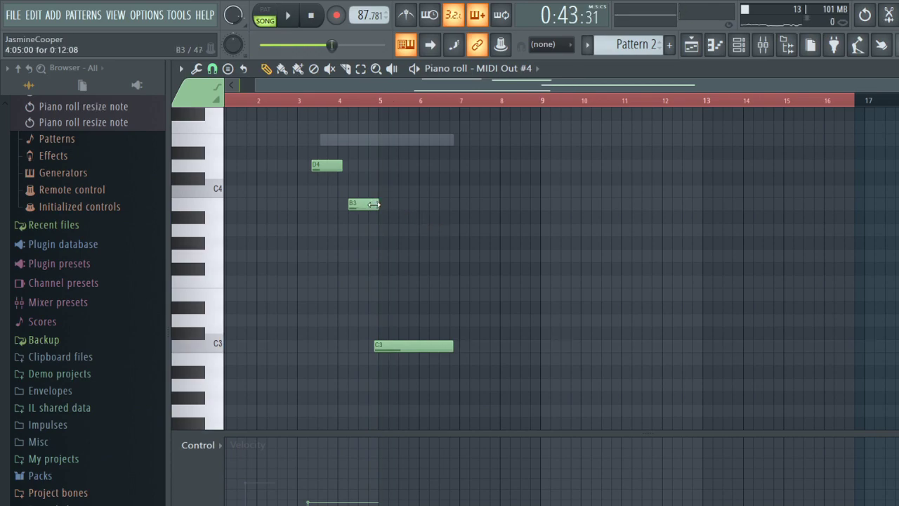
{"action": "key", "text": "space"}
{"action": "left_click_drag", "start_coordinate": [344, 168], "coordinate": [352, 167]}
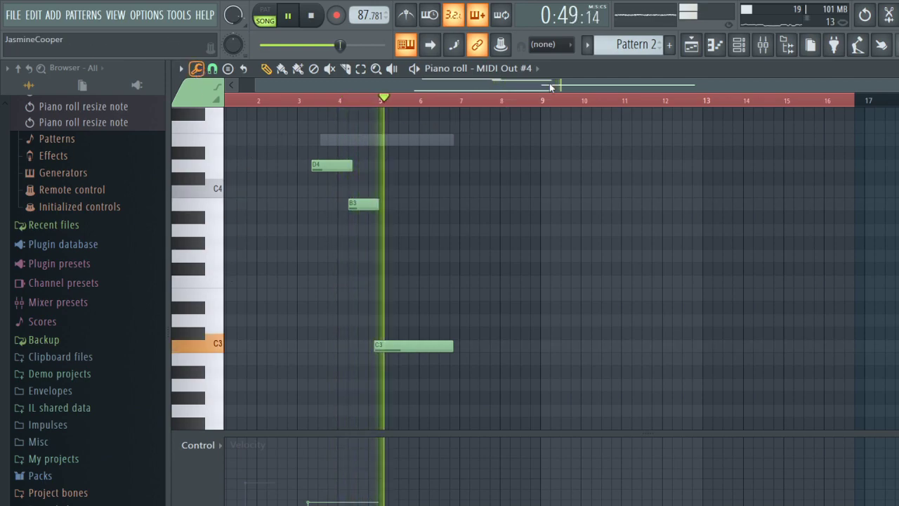
{"action": "key", "text": "space"}
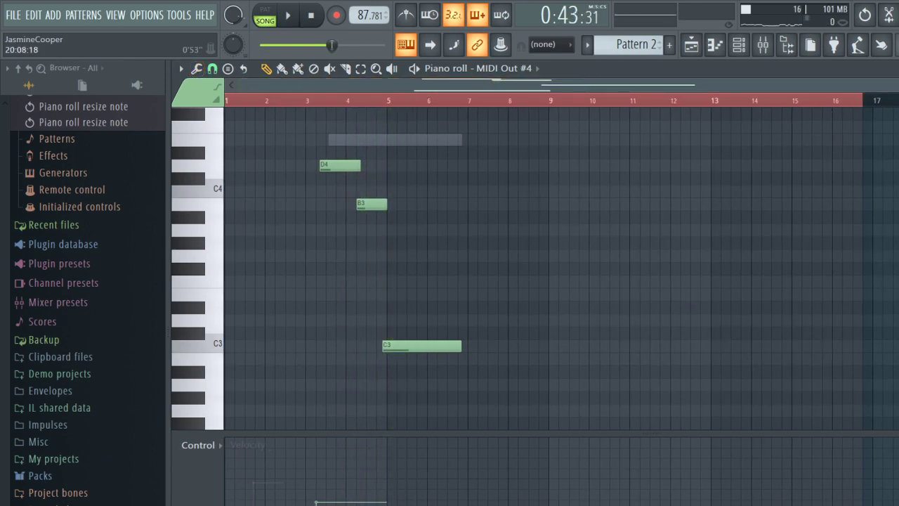
Turn on the metronome for playback and move the D4 note earlier to start at 3:04:14, ending where B3 begins.
{"action": "scroll", "coordinate": [597, 160], "scroll_direction": "up", "scroll_amount": 5}
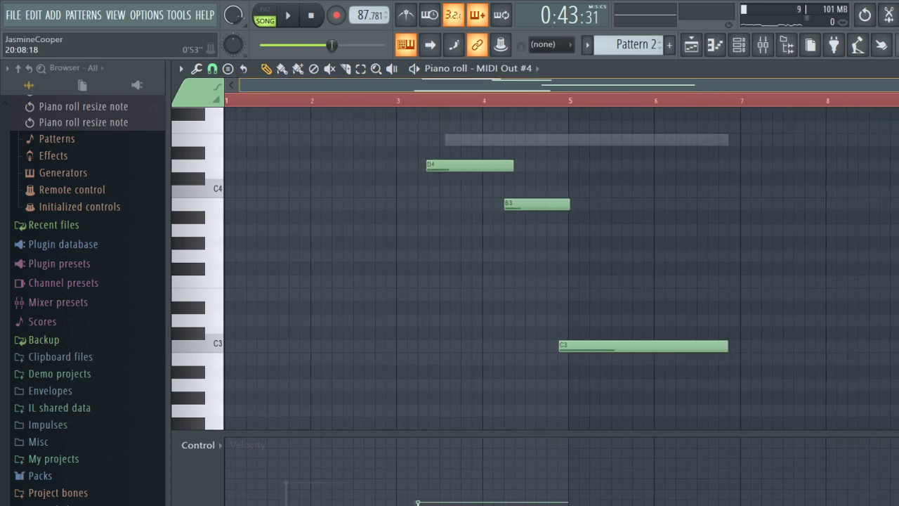
{"action": "key", "text": "space"}
{"action": "key", "text": "space"}
{"action": "left_click", "coordinate": [406, 15]}
{"action": "key", "text": "space"}
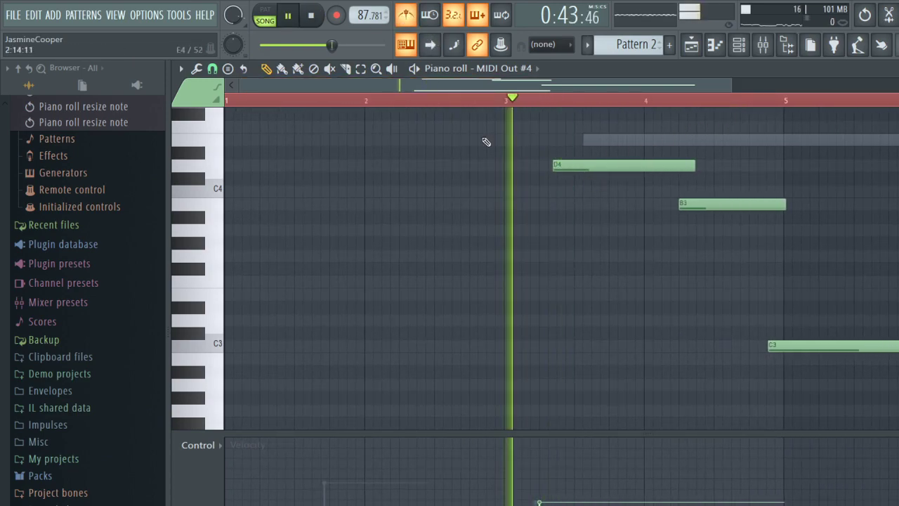
{"action": "left_click", "coordinate": [580, 178]}
{"action": "right_click", "coordinate": [580, 177]}
{"action": "left_click_drag", "start_coordinate": [578, 167], "coordinate": [562, 167]}
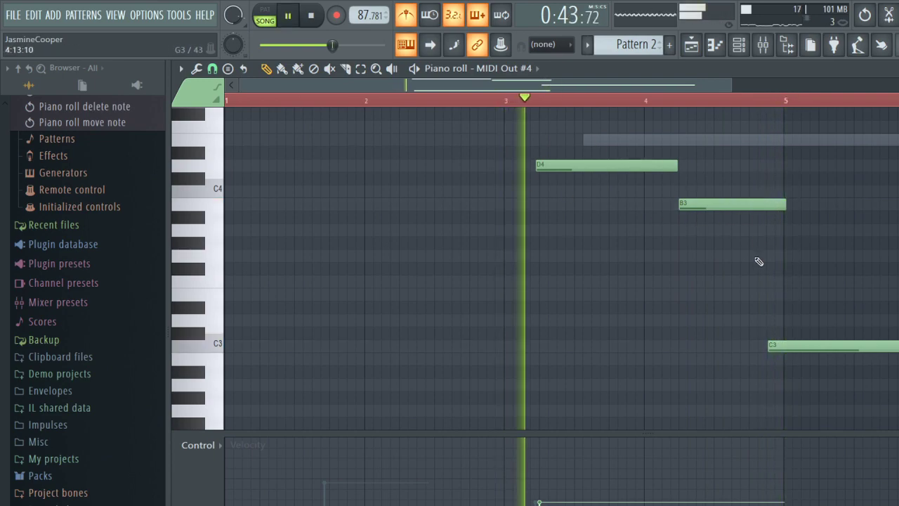
Shorten D4 to end at bar 4 and reposition the B3 and C3 notes earlier so all three follow back to back.
{"action": "left_click_drag", "start_coordinate": [774, 351], "coordinate": [789, 351]}
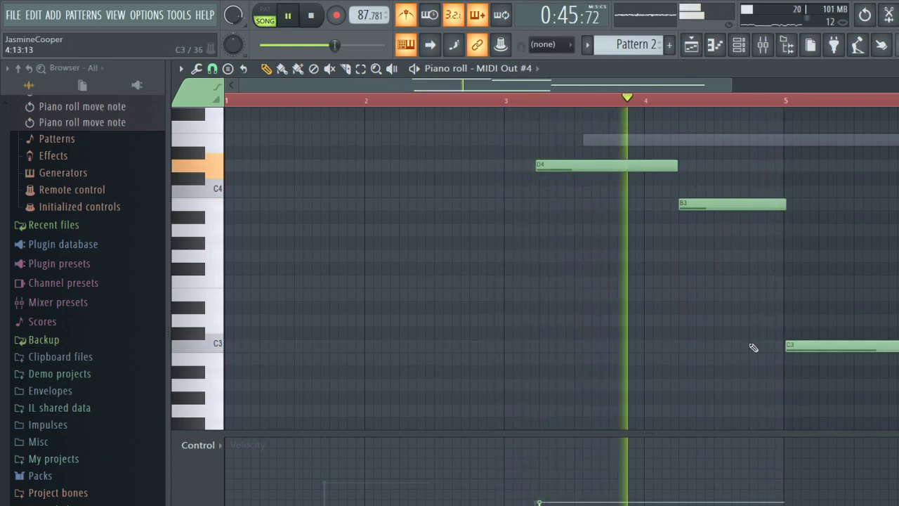
{"action": "key", "text": "space"}
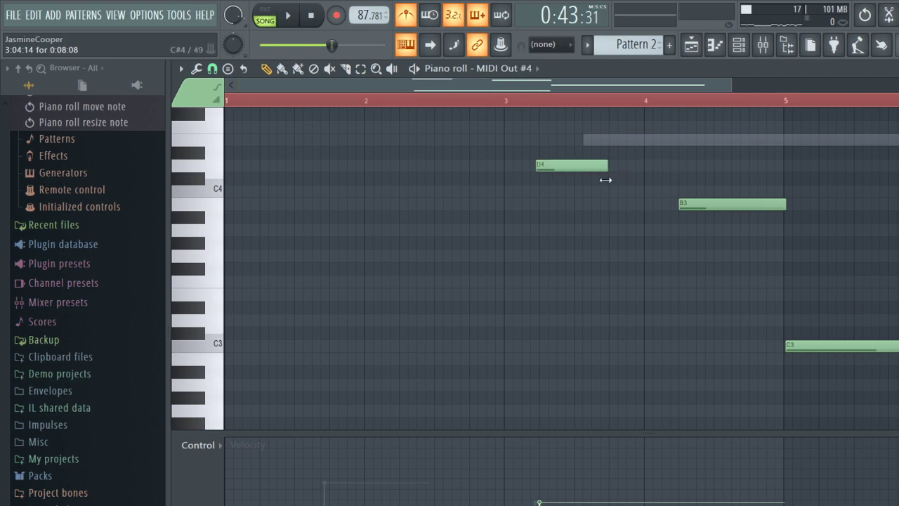
{"action": "right_click", "coordinate": [714, 201]}
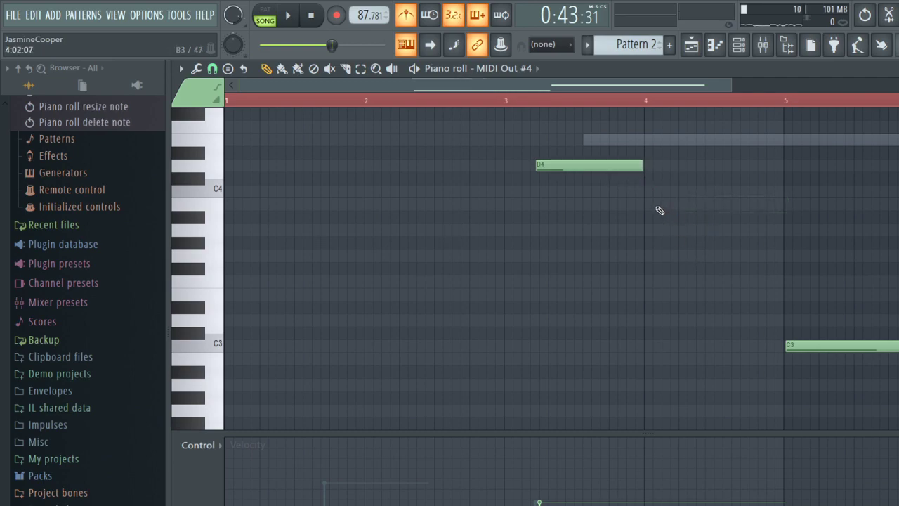
{"action": "left_click", "coordinate": [652, 209]}
{"action": "key", "text": "space"}
{"action": "left_click_drag", "start_coordinate": [802, 345], "coordinate": [764, 345]}
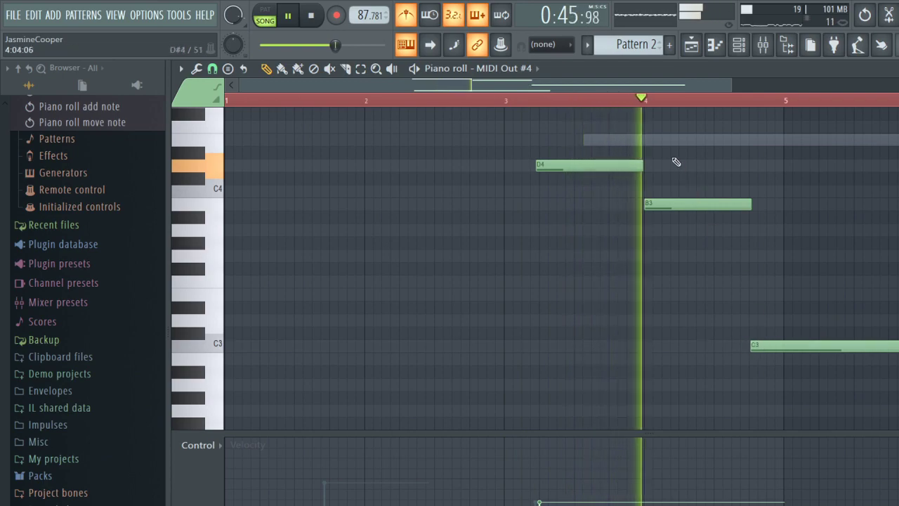
Switch to the MIDI Out #3 notes and play from bar 3 to check the E4 note's timing.
{"action": "left_click", "coordinate": [522, 70]}
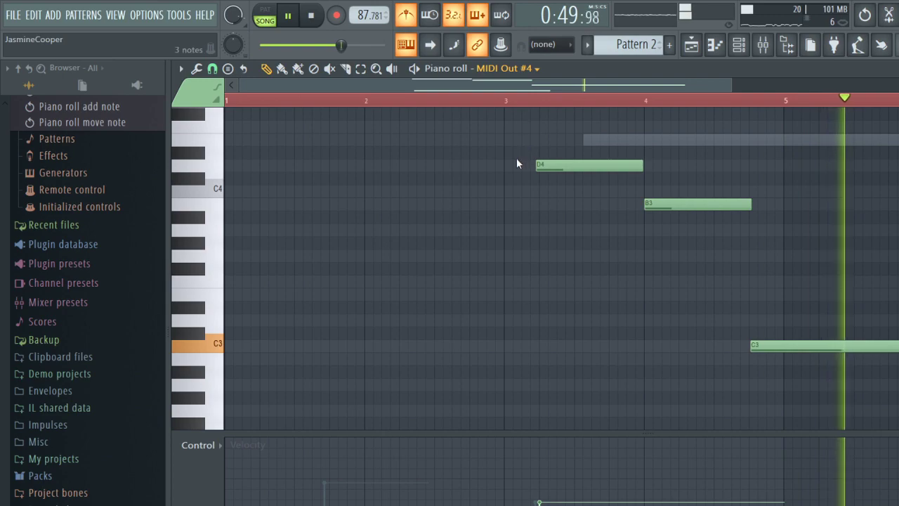
{"action": "left_click", "coordinate": [510, 169]}
{"action": "key", "text": "space"}
{"action": "scroll", "coordinate": [647, 205], "scroll_direction": "up", "scroll_amount": 3}
{"action": "key", "text": "space"}
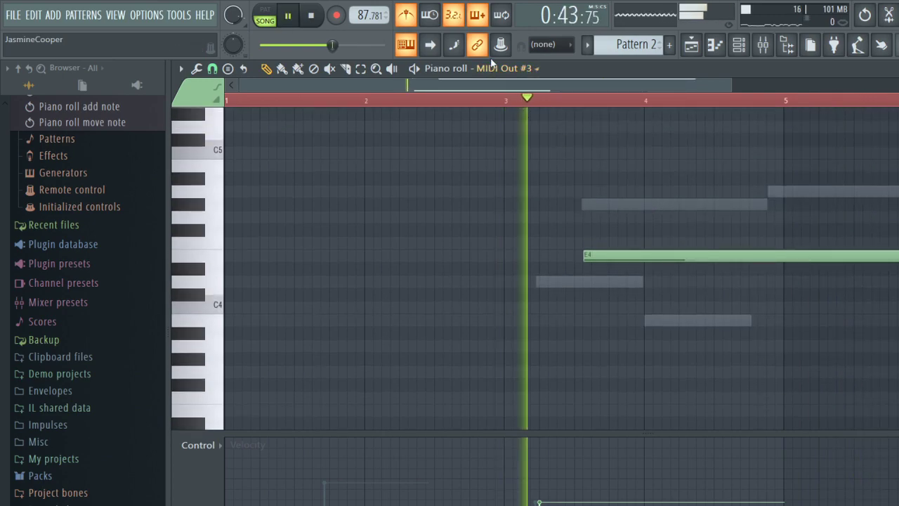
{"action": "scroll", "coordinate": [511, 172], "scroll_direction": "up", "scroll_amount": 3}
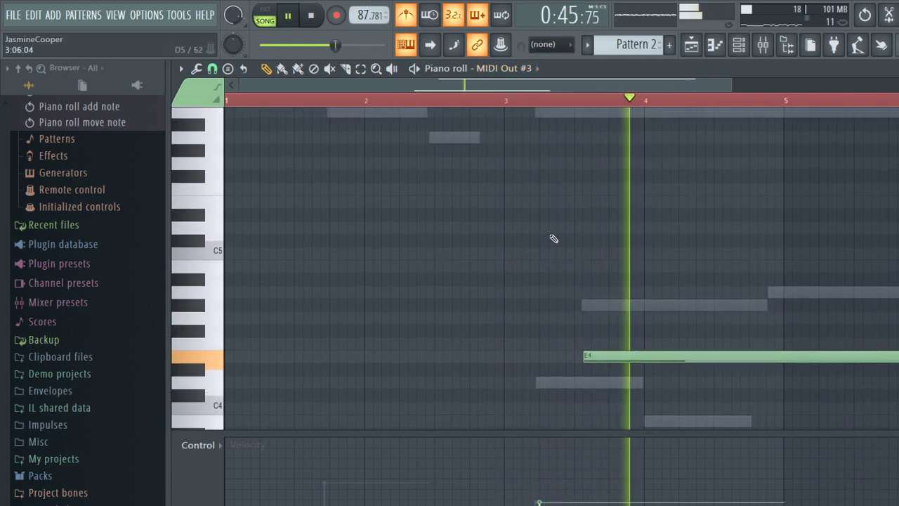
In MIDI Out #2, move the A4 note earlier to the end of B3, shorten G#4 to 1:03:08 and play the result.
{"action": "left_click", "coordinate": [521, 158]}
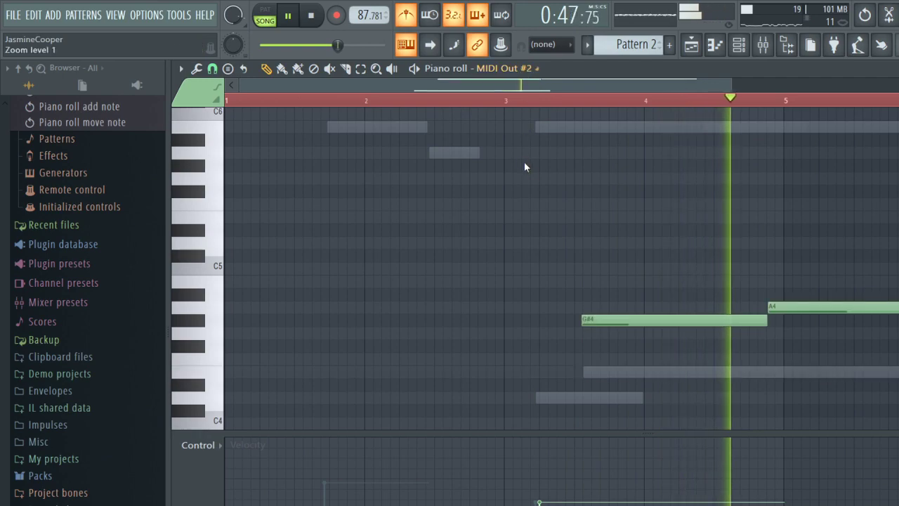
{"action": "scroll", "coordinate": [540, 200], "scroll_direction": "down", "scroll_amount": 1}
{"action": "key", "text": "space"}
{"action": "left_click_drag", "start_coordinate": [765, 287], "coordinate": [760, 270]}
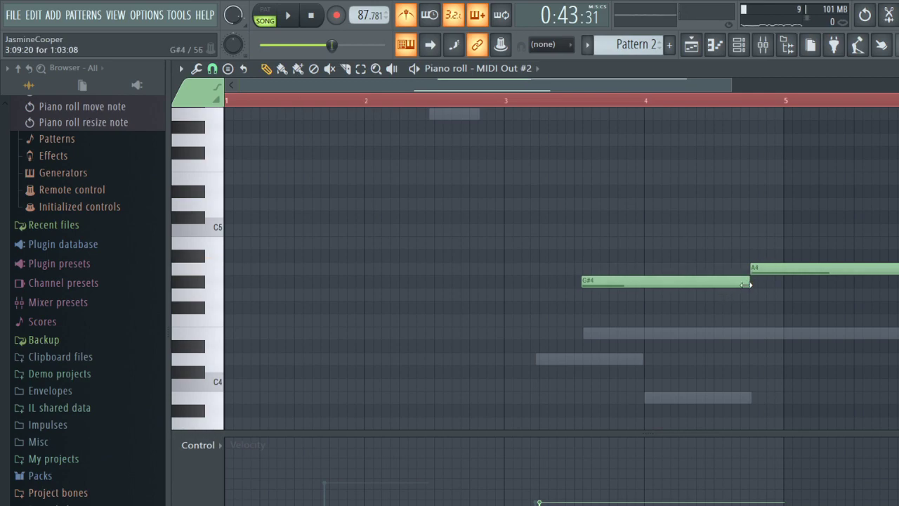
{"action": "key", "text": "space"}
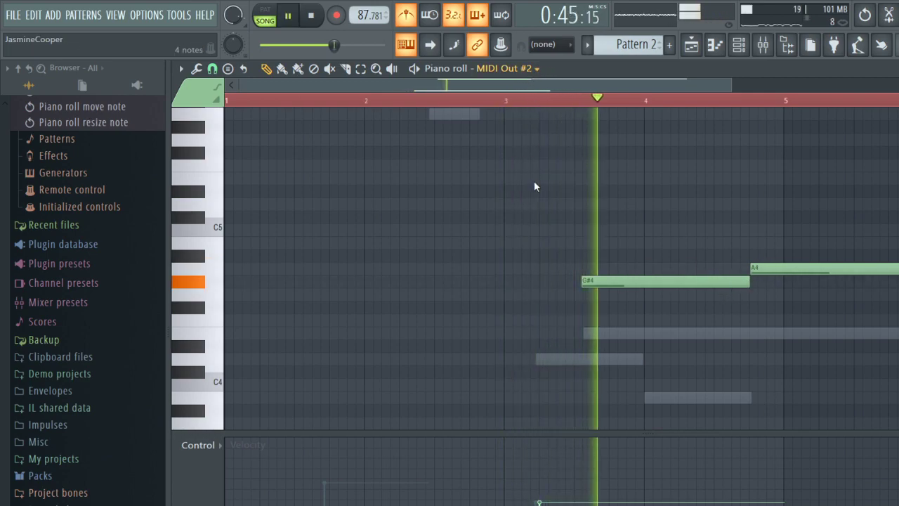
Check the MIDI Out channel's notes, return to MIDI Out #2 and audition its G#4 note against the other voices.
{"action": "key", "text": "Up"}
{"action": "key", "text": "space"}
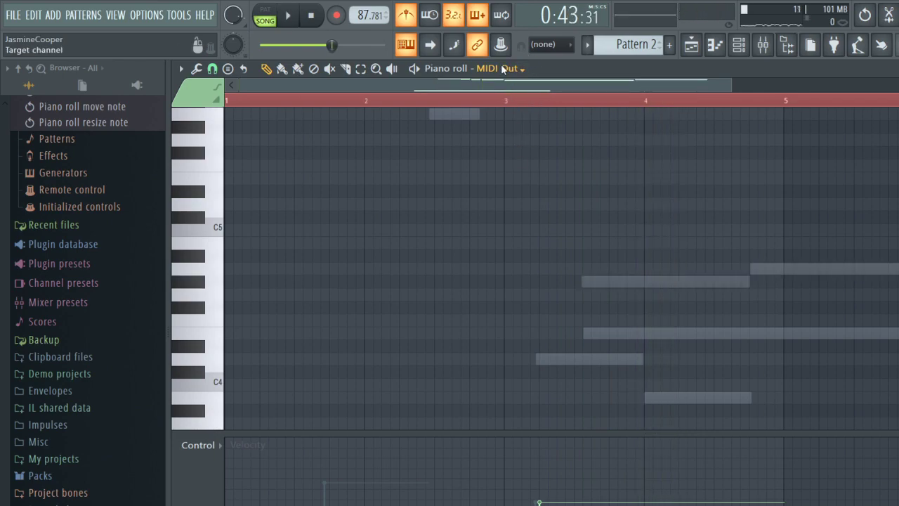
{"action": "left_click", "coordinate": [504, 159]}
{"action": "scroll", "coordinate": [507, 210], "scroll_direction": "down", "scroll_amount": 4}
{"action": "scroll", "coordinate": [562, 235], "scroll_direction": "up", "scroll_amount": 2}
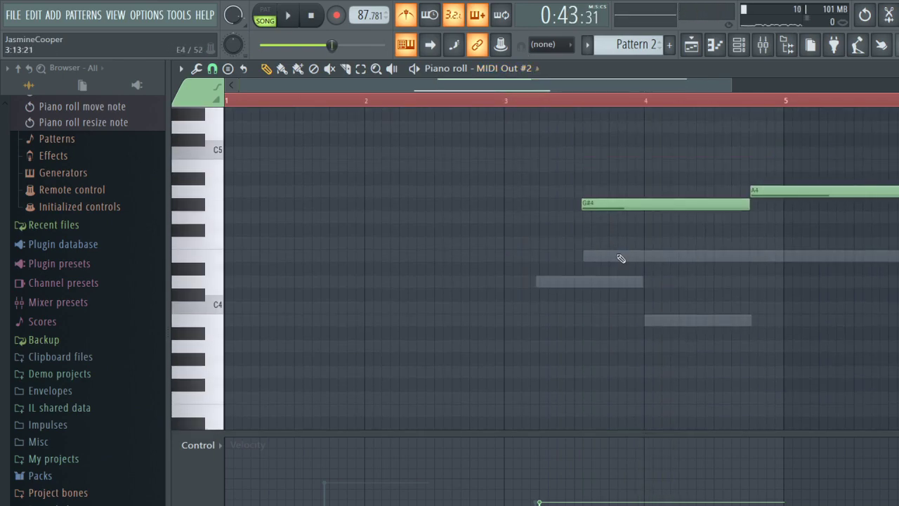
{"action": "left_click", "coordinate": [599, 200]}
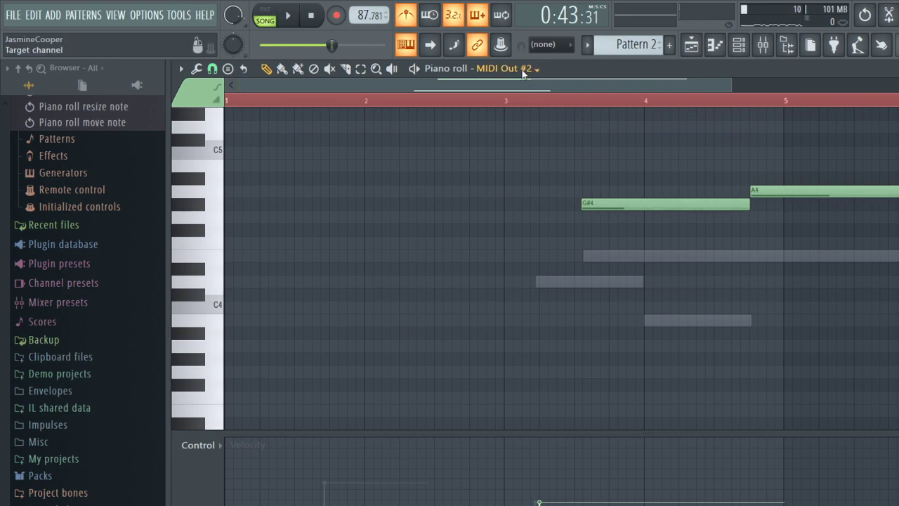
{"action": "left_click", "coordinate": [587, 203]}
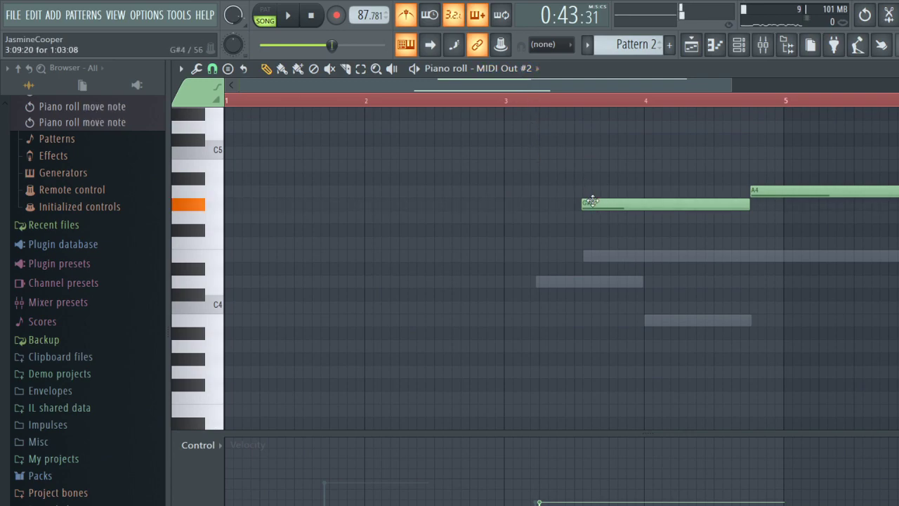
{"action": "scroll", "coordinate": [555, 148], "scroll_direction": "up", "scroll_amount": 5}
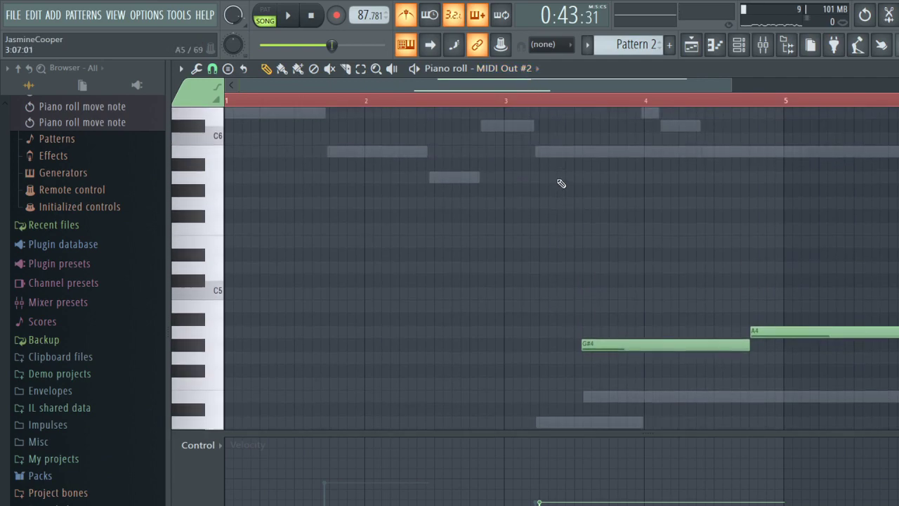
Lower the G#4 note in MIDI Out #2 to E4, then switch to the MIDI Out #3 notes and audition its E4.
{"action": "scroll", "coordinate": [636, 270], "scroll_direction": "down", "scroll_amount": 4}
{"action": "left_click_drag", "start_coordinate": [632, 246], "coordinate": [705, 298]}
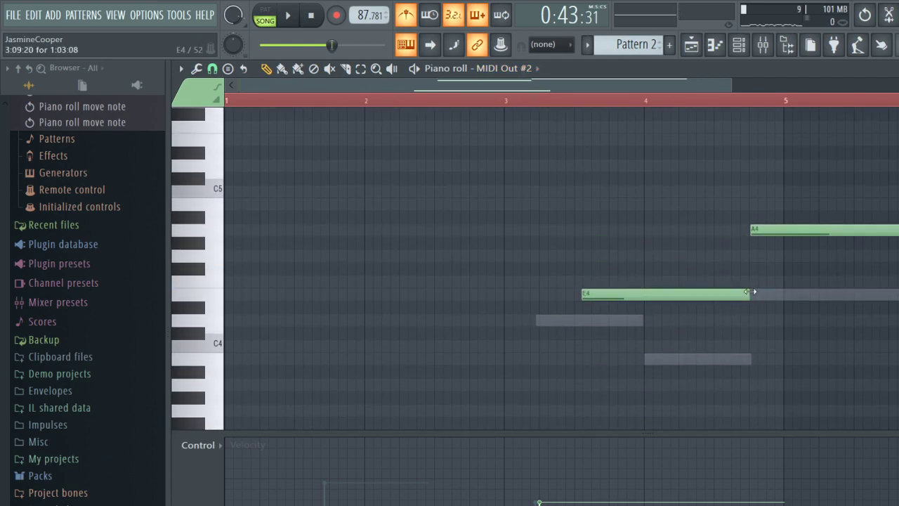
{"action": "left_click", "coordinate": [521, 173]}
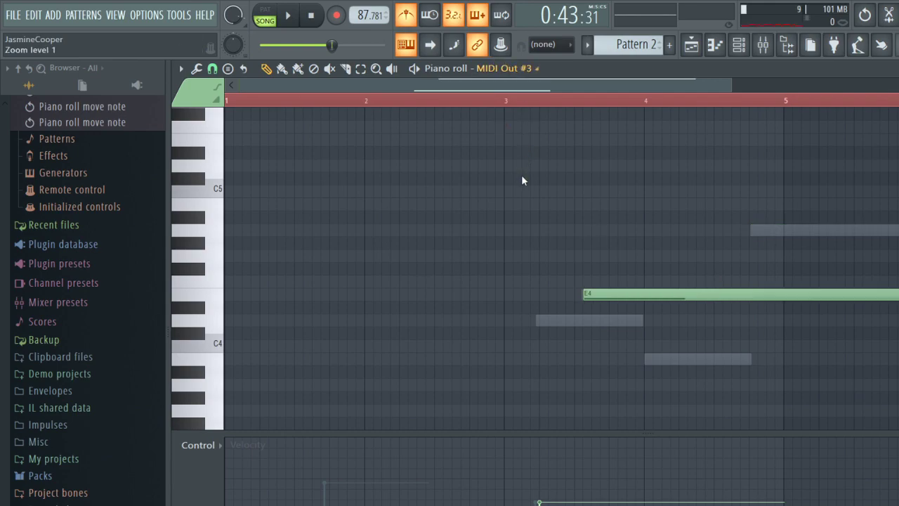
{"action": "left_click", "coordinate": [611, 292]}
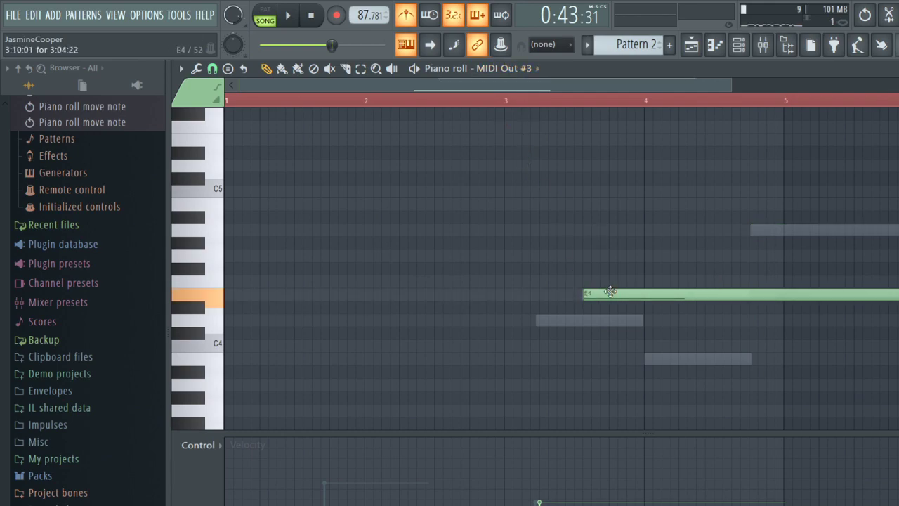
In MIDI Out #3, move the low note earlier into the second half of bar 2 and raise the E4 note's velocity.
{"action": "left_click", "coordinate": [522, 348]}
{"action": "right_click", "coordinate": [538, 357]}
{"action": "scroll", "coordinate": [490, 365], "scroll_direction": "down", "scroll_amount": 5}
{"action": "scroll", "coordinate": [508, 328], "scroll_direction": "down", "scroll_amount": 4}
{"action": "scroll", "coordinate": [542, 211], "scroll_direction": "up", "scroll_amount": 2}
{"action": "left_click_drag", "start_coordinate": [545, 229], "coordinate": [474, 229]}
{"action": "left_click", "coordinate": [585, 503]}
{"action": "scroll", "coordinate": [684, 337], "scroll_direction": "up", "scroll_amount": 6}
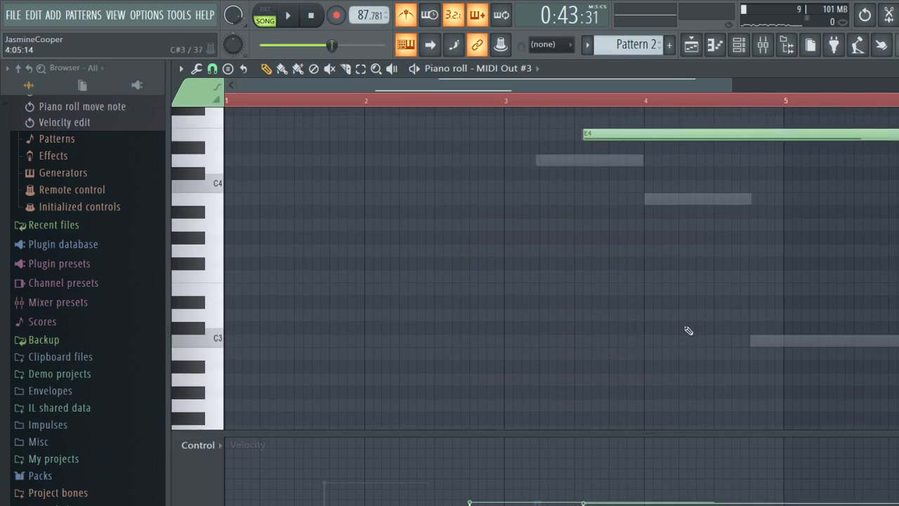
{"action": "left_click", "coordinate": [628, 144]}
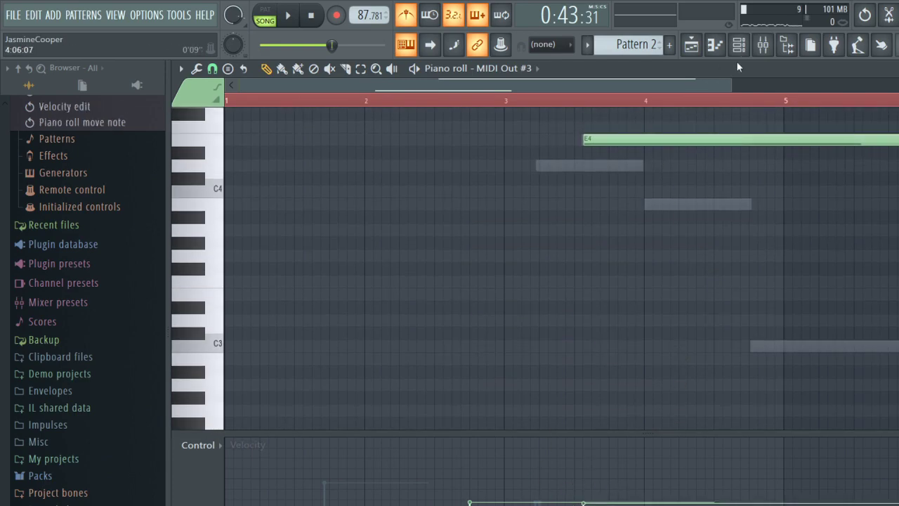
Open the MIDI Out #3 channel to try out its sound, then return to its notes around bar 4.
{"action": "left_click", "coordinate": [763, 44]}
{"action": "left_click", "coordinate": [739, 45]}
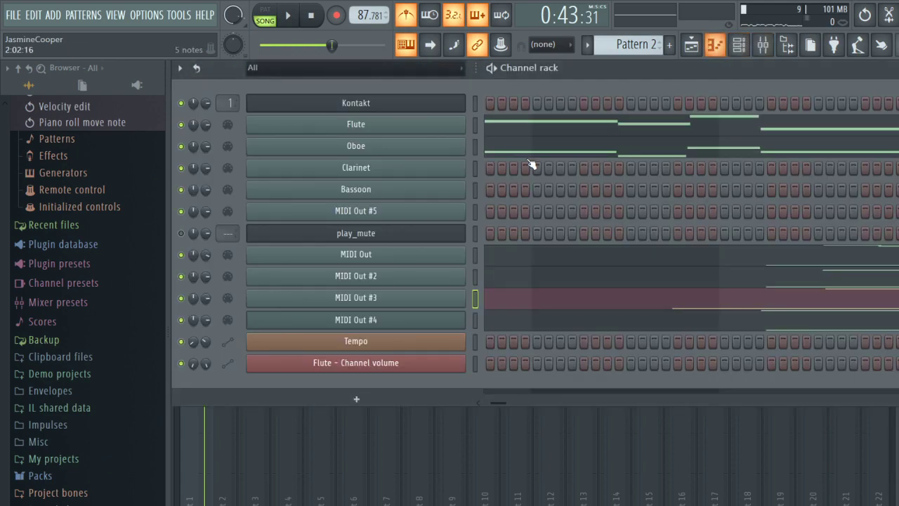
{"action": "left_click", "coordinate": [361, 295]}
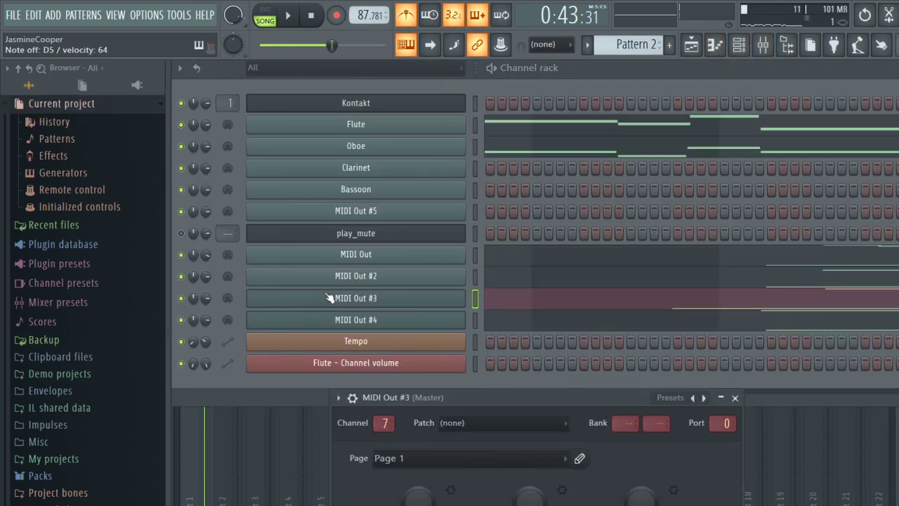
{"action": "left_click", "coordinate": [711, 305]}
{"action": "scroll", "coordinate": [581, 226], "scroll_direction": "up", "scroll_amount": 5}
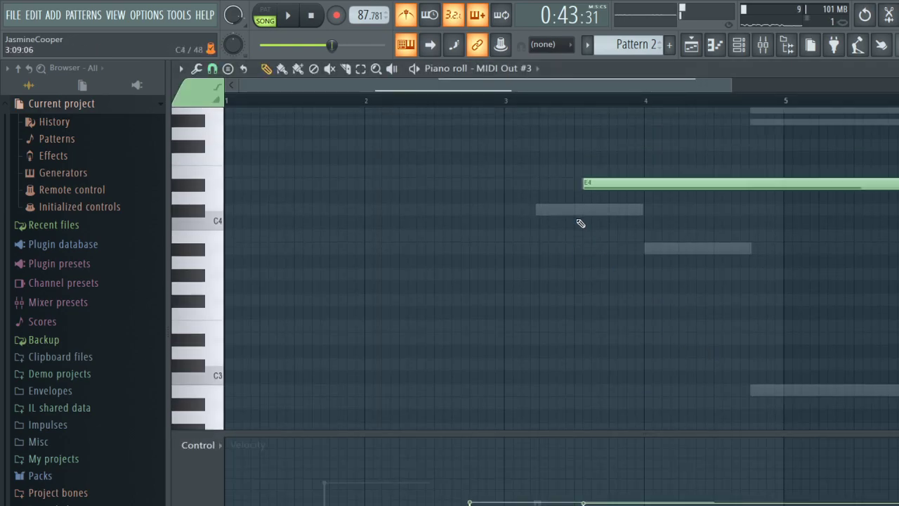
Transpose the MIDI Out #3 E4 note up one octave to E5 and play the passage from bar 3.
{"action": "scroll", "coordinate": [578, 229], "scroll_direction": "down", "scroll_amount": 1}
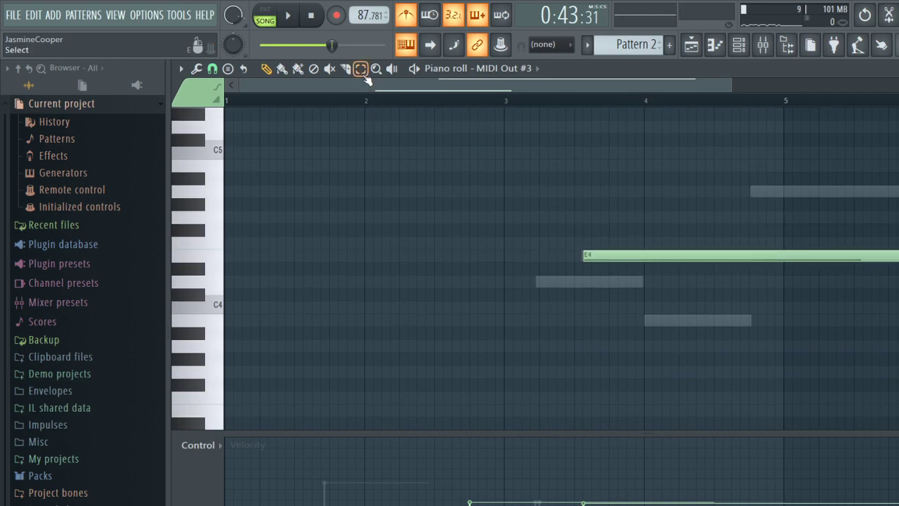
{"action": "left_click_drag", "start_coordinate": [626, 210], "coordinate": [749, 302]}
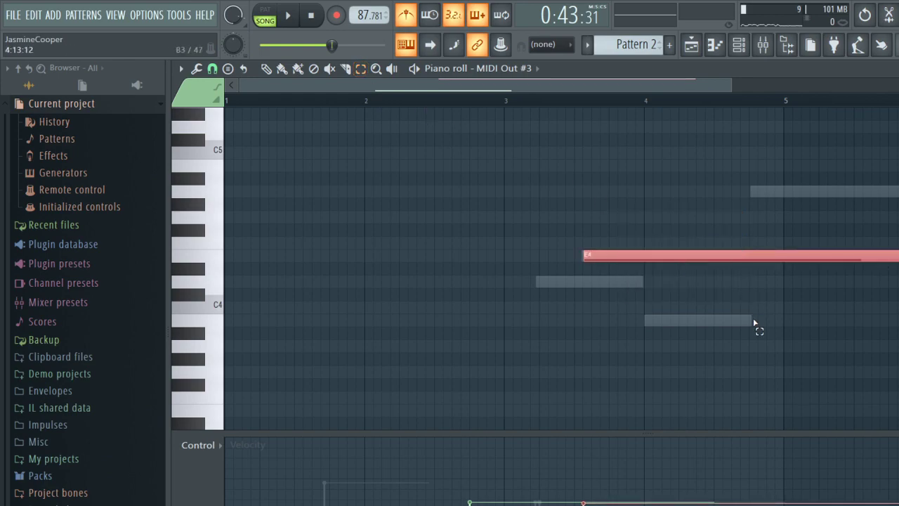
{"action": "key", "text": "Delete"}
{"action": "key", "text": "space"}
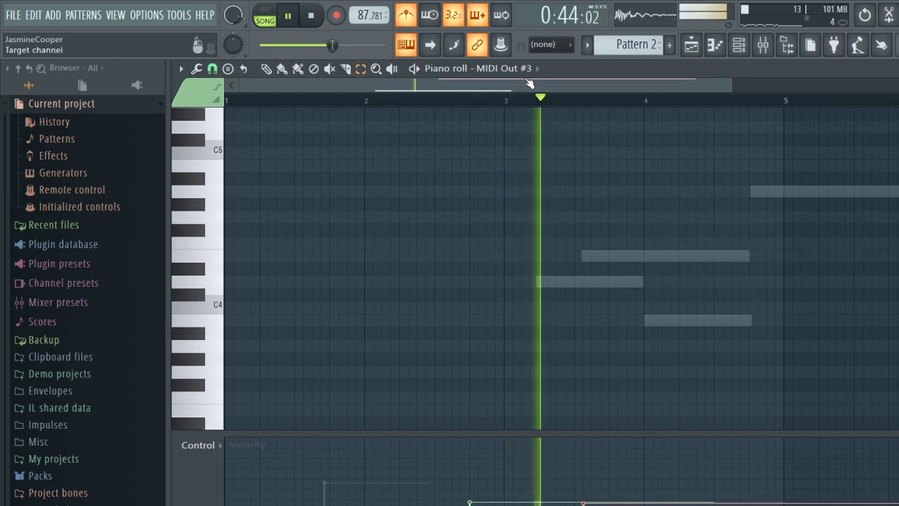
{"action": "scroll", "coordinate": [633, 215], "scroll_direction": "up", "scroll_amount": 6}
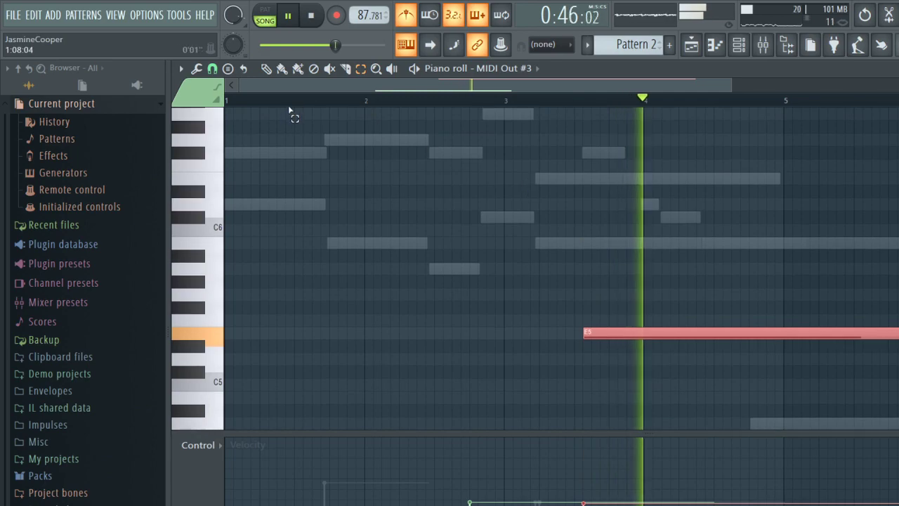
{"action": "key", "text": "space"}
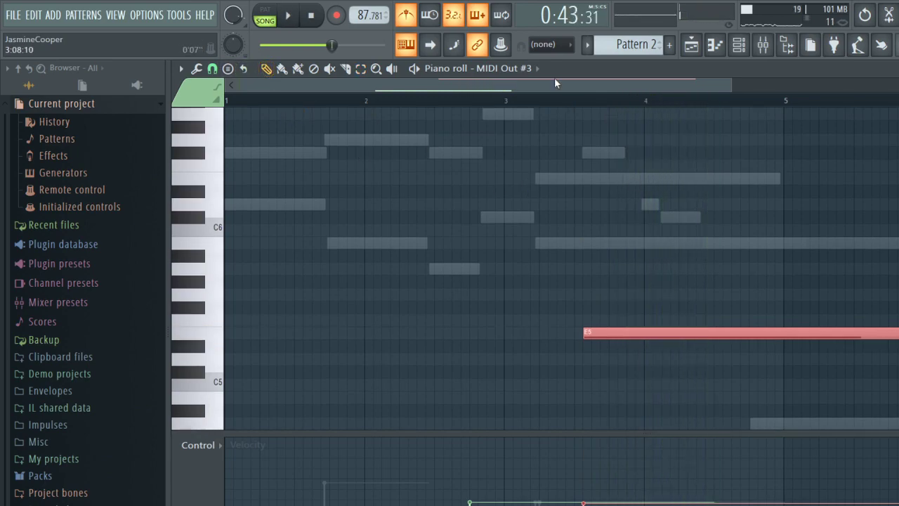
Review the MIDI Out #2 notes, then cut all notes from the MIDI Out #2, MIDI Out #3 and MIDI Out #4 channels.
{"action": "left_click", "coordinate": [739, 44]}
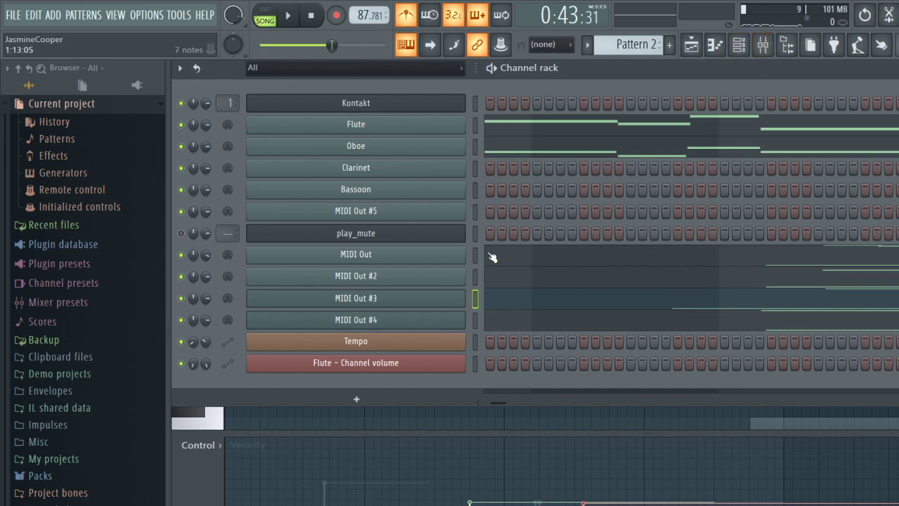
{"action": "left_click", "coordinate": [521, 282]}
{"action": "scroll", "coordinate": [629, 319], "scroll_direction": "down", "scroll_amount": 6}
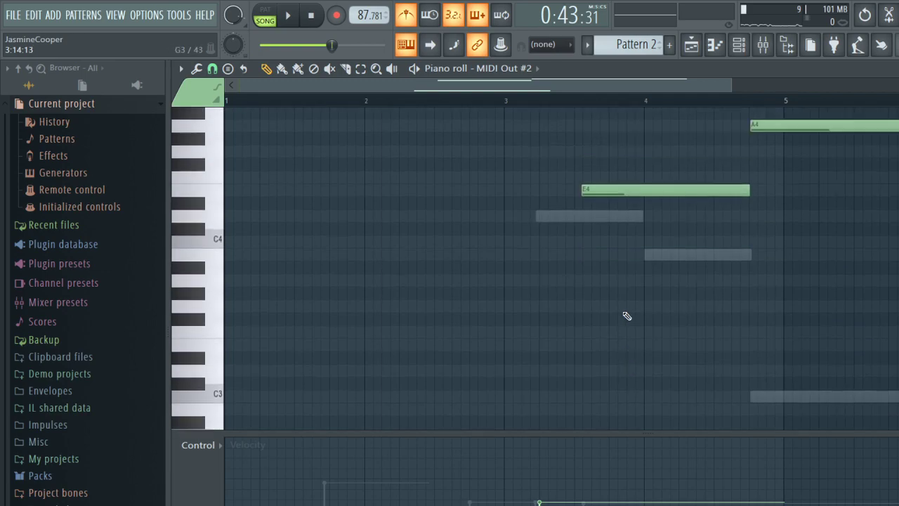
{"action": "scroll", "coordinate": [620, 302], "scroll_direction": "up", "scroll_amount": 3}
{"action": "left_click", "coordinate": [740, 44]}
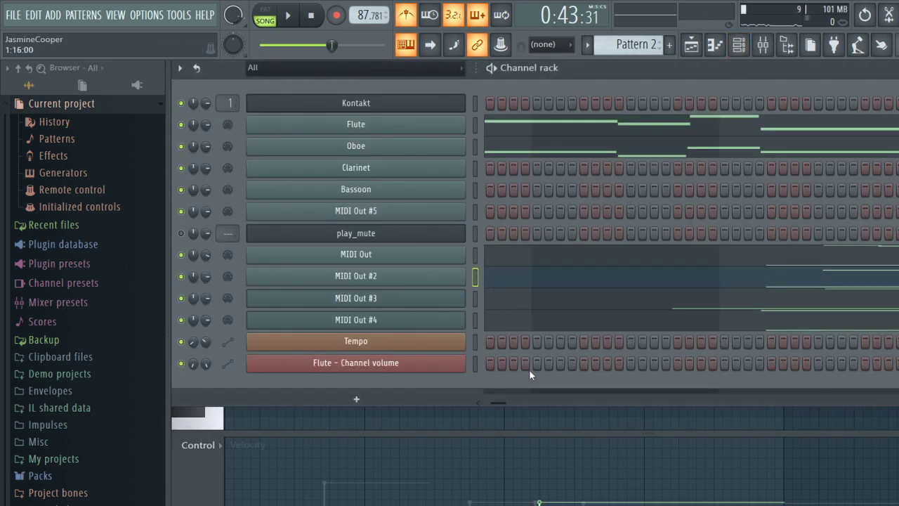
{"action": "key", "text": "ctrl+x"}
{"action": "key", "text": "Down"}
{"action": "key", "text": "ctrl+x"}
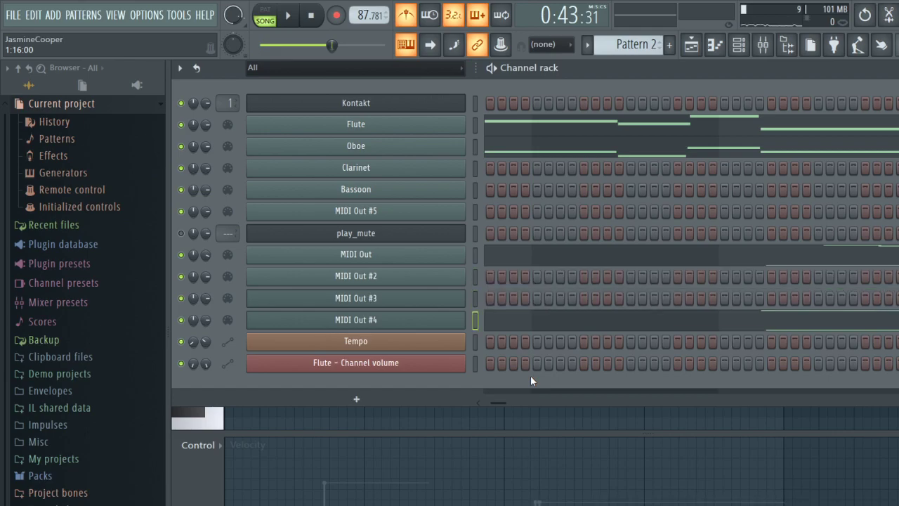
{"action": "key", "text": "Down"}
{"action": "key", "text": "ctrl+x"}
In the MIDI Out channel, move the F#6 note slightly earlier to about the middle of bar 3 and play the melody.
{"action": "left_click", "coordinate": [824, 259]}
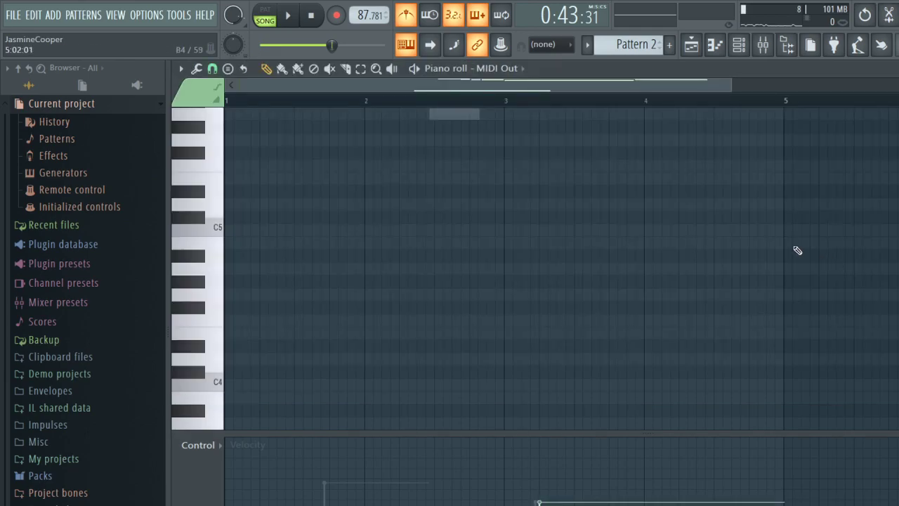
{"action": "scroll", "coordinate": [550, 253], "scroll_direction": "up", "scroll_amount": 6}
{"action": "key", "text": "space"}
{"action": "key", "text": "space"}
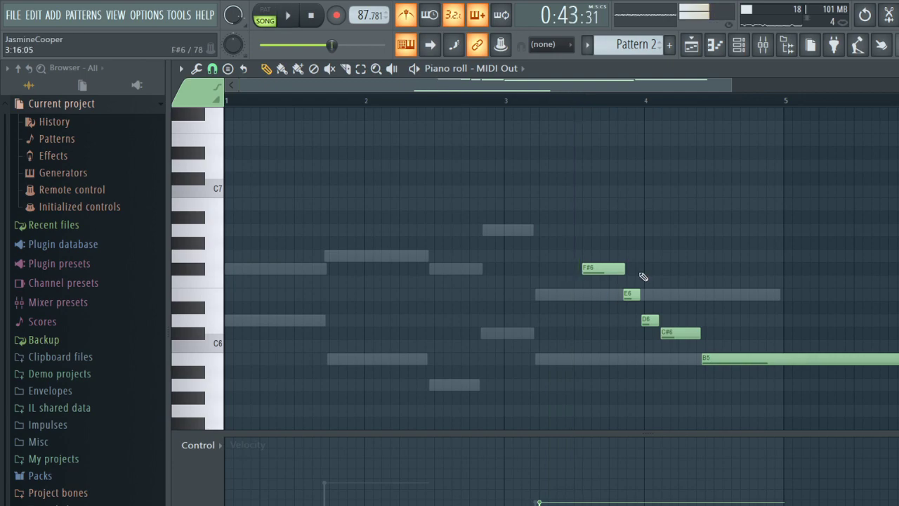
{"action": "left_click_drag", "start_coordinate": [593, 280], "coordinate": [562, 280]}
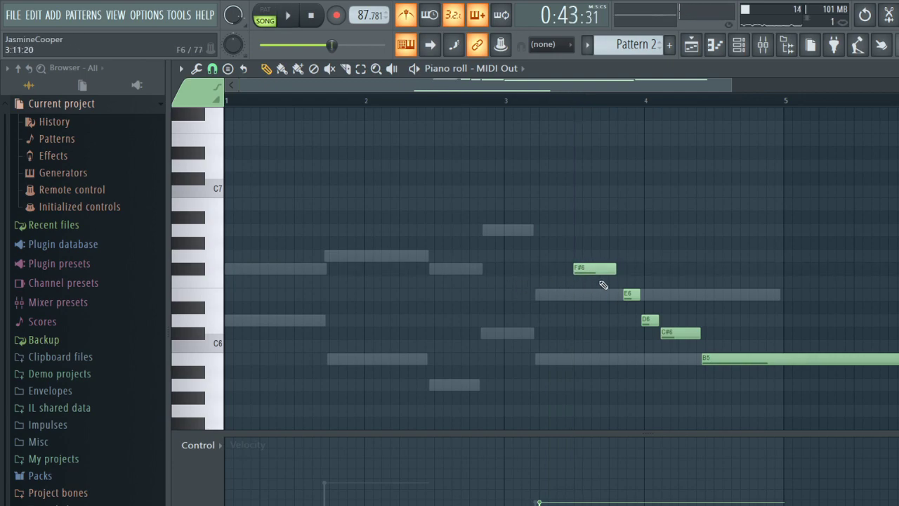
{"action": "key", "text": "space"}
Move the E6, D6, C#6 and B5 notes earlier behind F#6, shortening C#6 to fit the quicker descending run.
{"action": "left_click_drag", "start_coordinate": [626, 296], "coordinate": [661, 333]}
{"action": "left_click_drag", "start_coordinate": [711, 360], "coordinate": [685, 363]}
{"action": "left_click_drag", "start_coordinate": [624, 294], "coordinate": [615, 295]}
{"action": "left_click_drag", "start_coordinate": [681, 339], "coordinate": [707, 361]}
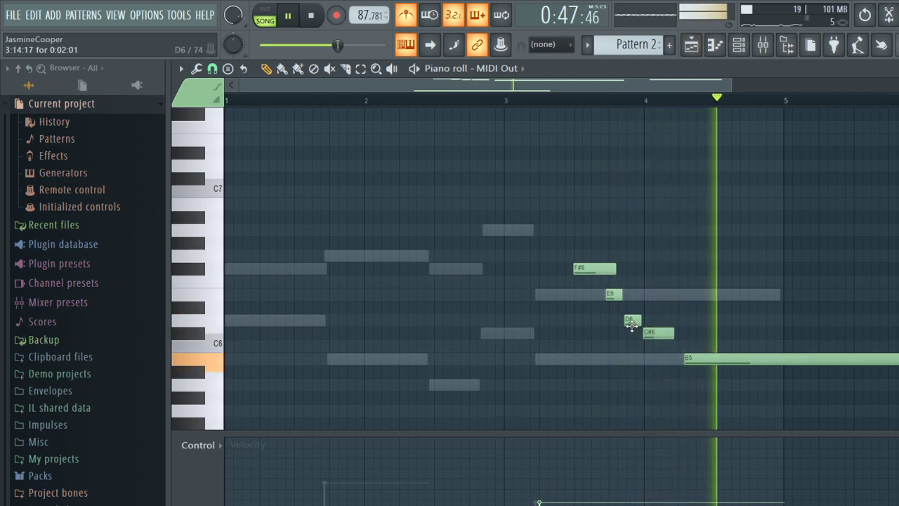
{"action": "key", "text": "space"}
Select the MIDI Out #2 channel and play the passage repeatedly from the song marker to rehearse accompanying chords against the melody.
{"action": "left_click", "coordinate": [738, 44]}
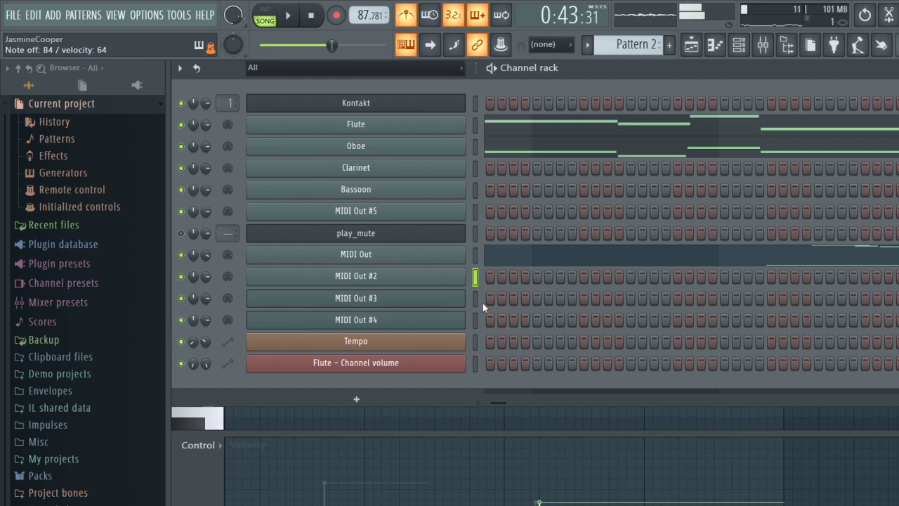
{"action": "key", "text": "space"}
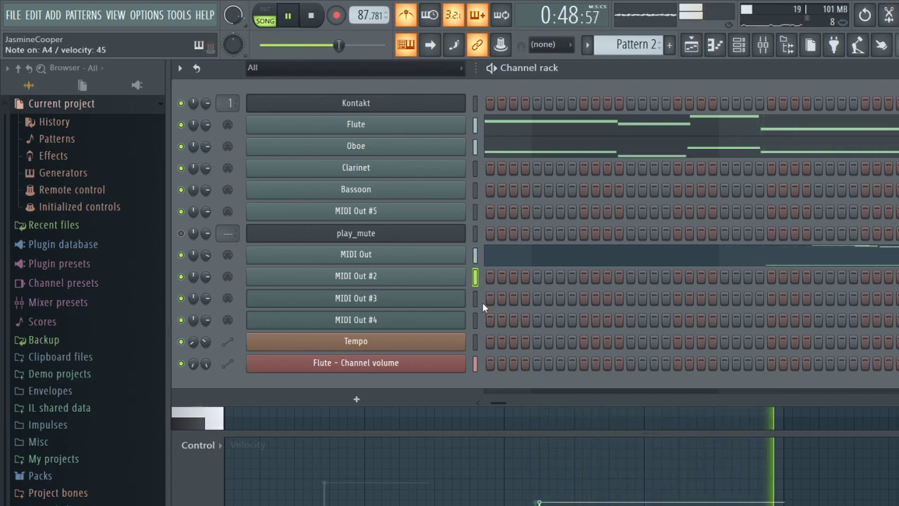
{"action": "key", "text": "space"}
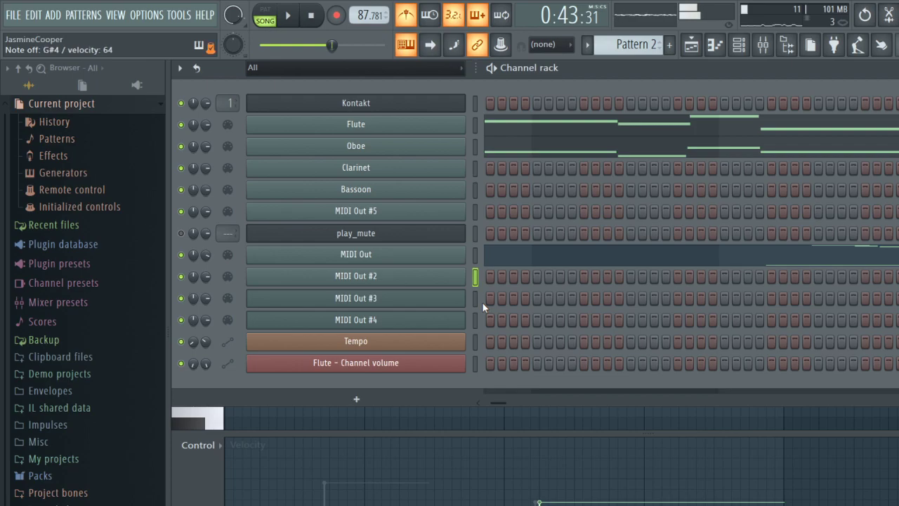
{"action": "key", "text": "space"}
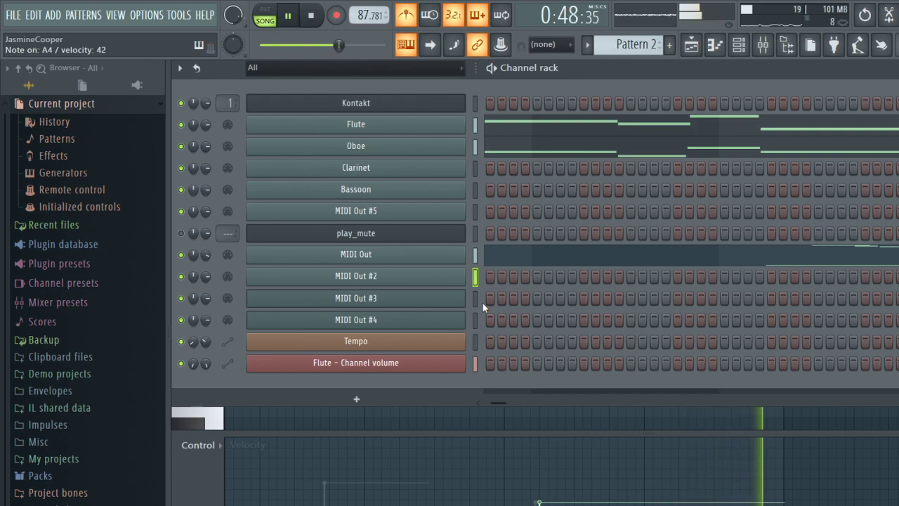
{"action": "key", "text": "space"}
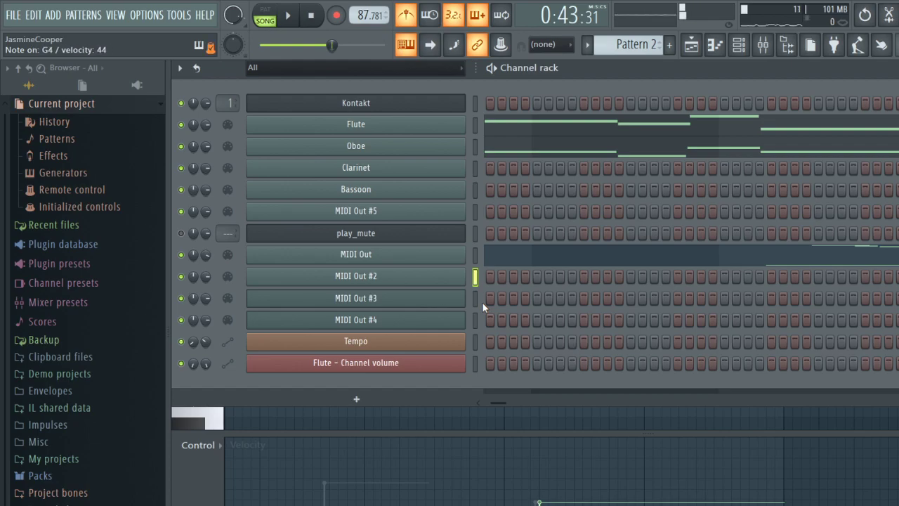
{"action": "key", "text": "space"}
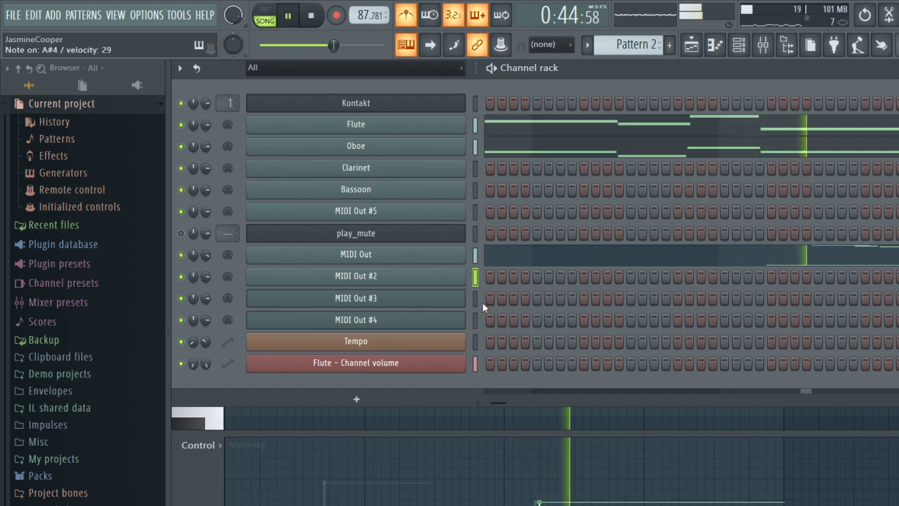
{"action": "key", "text": "space"}
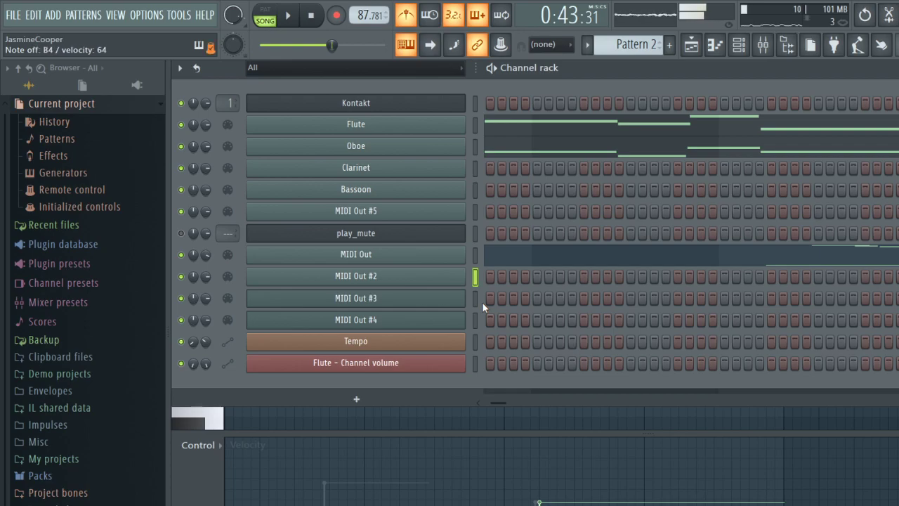
{"action": "key", "text": "space"}
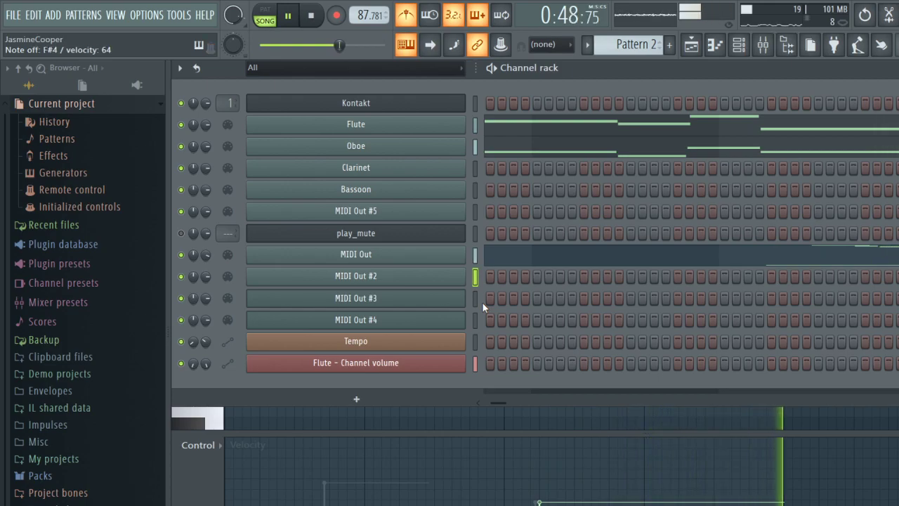
{"action": "key", "text": "space"}
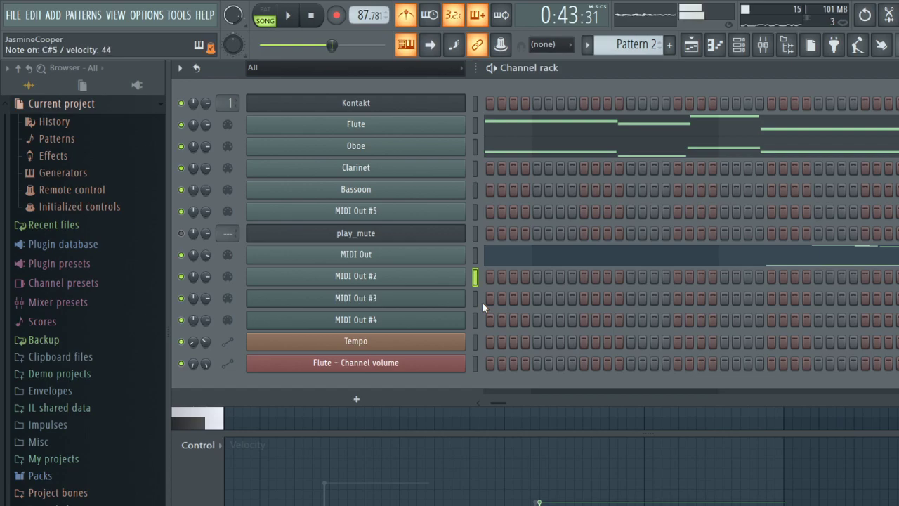
{"action": "key", "text": "space"}
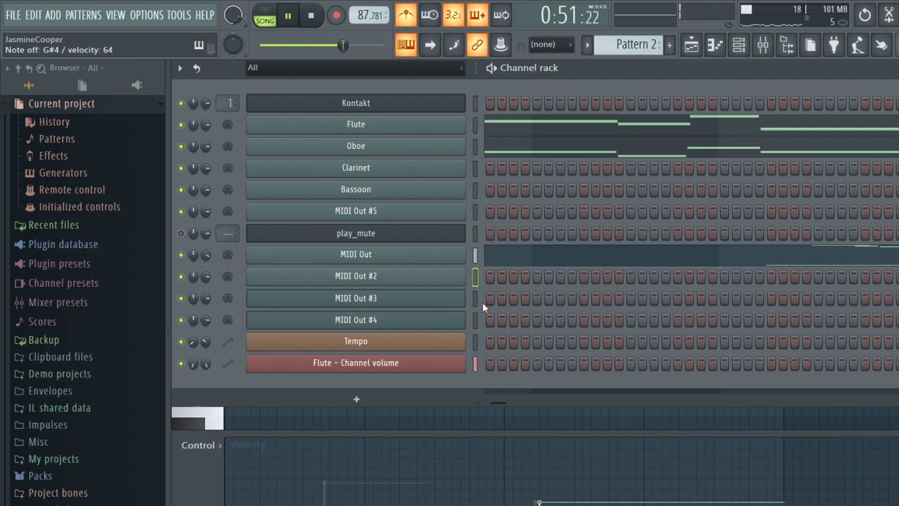
{"action": "key", "text": "space"}
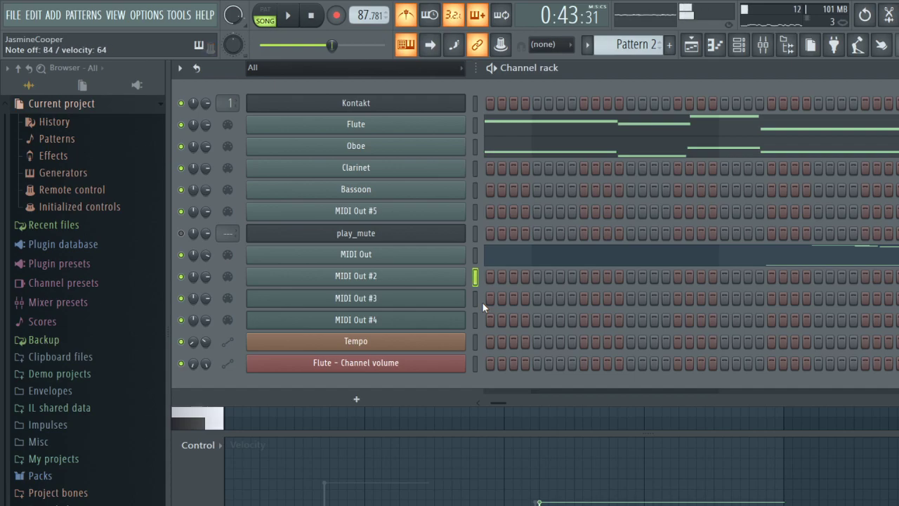
{"action": "key", "text": "space"}
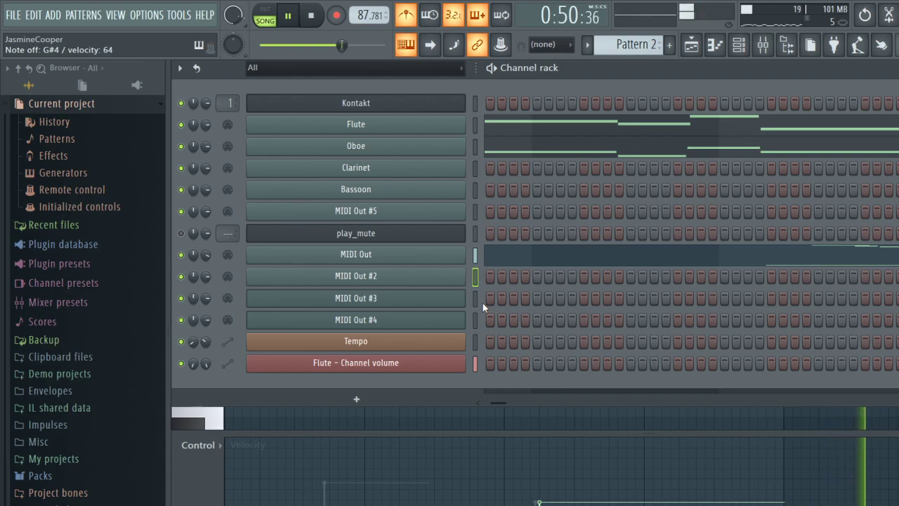
{"action": "key", "text": "space"}
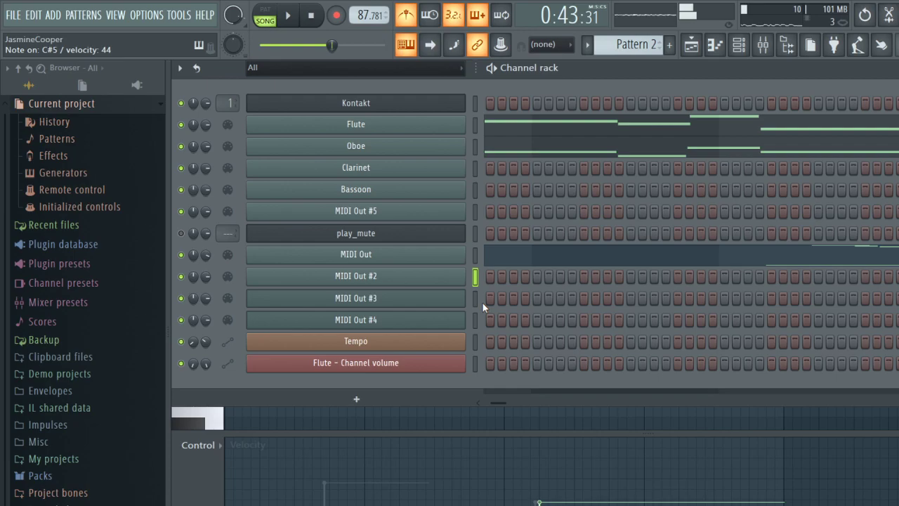
{"action": "key", "text": "space"}
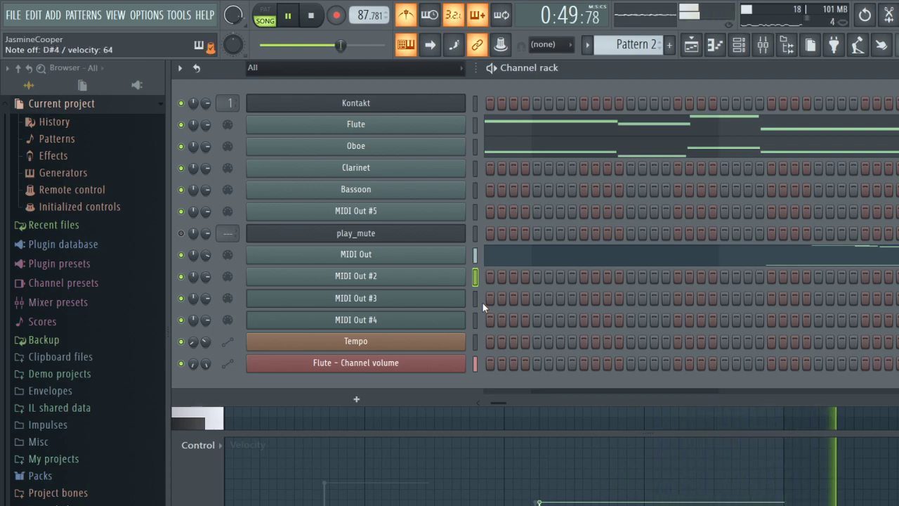
{"action": "key", "text": "space"}
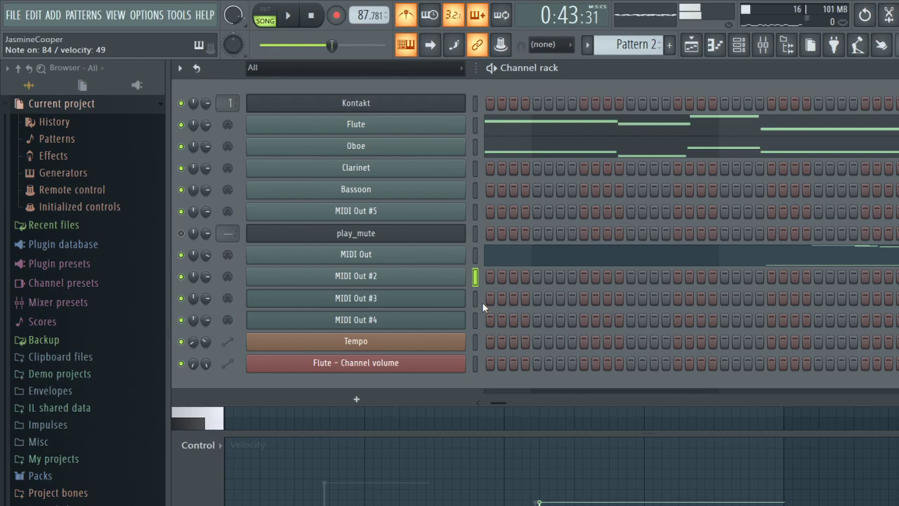
{"action": "key", "text": "space"}
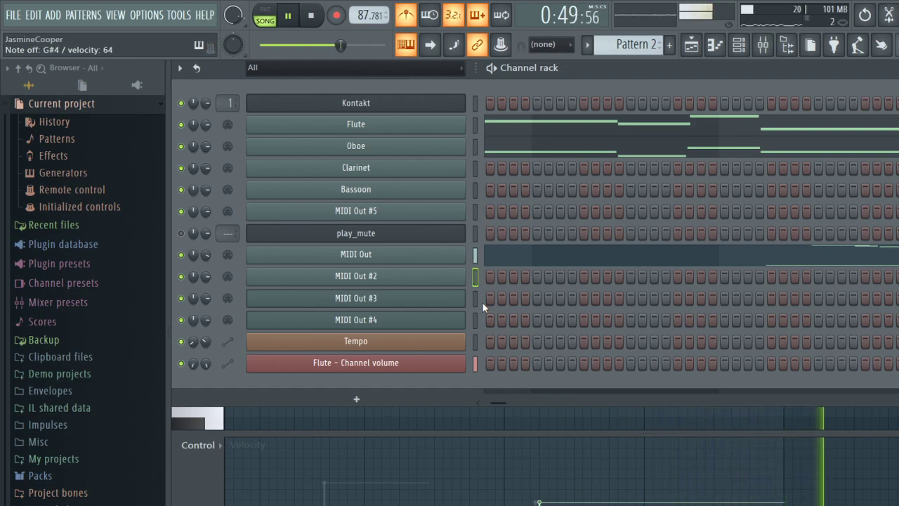
{"action": "key", "text": "space"}
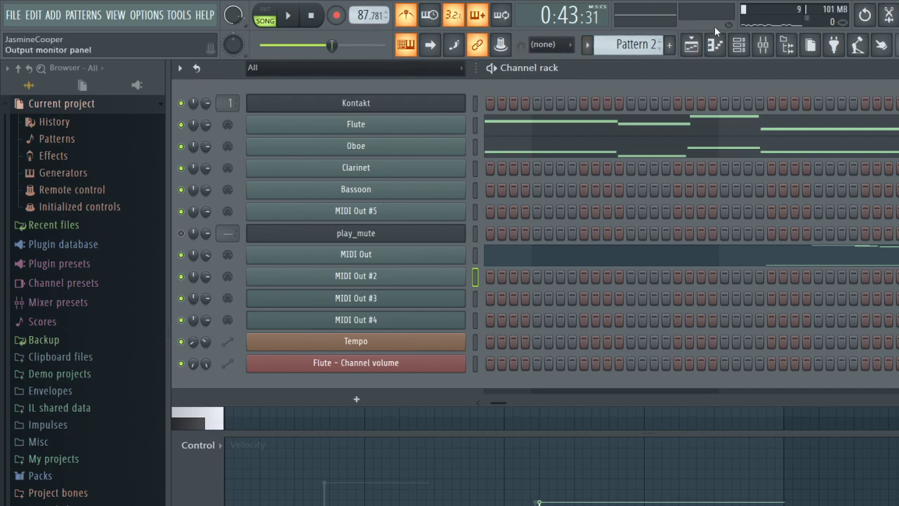
Play Pattern 2 in the playlist repeatedly from bar 19, trying out the full chord accompaniment over the melody.
{"action": "left_click", "coordinate": [691, 44]}
{"action": "key", "text": "space"}
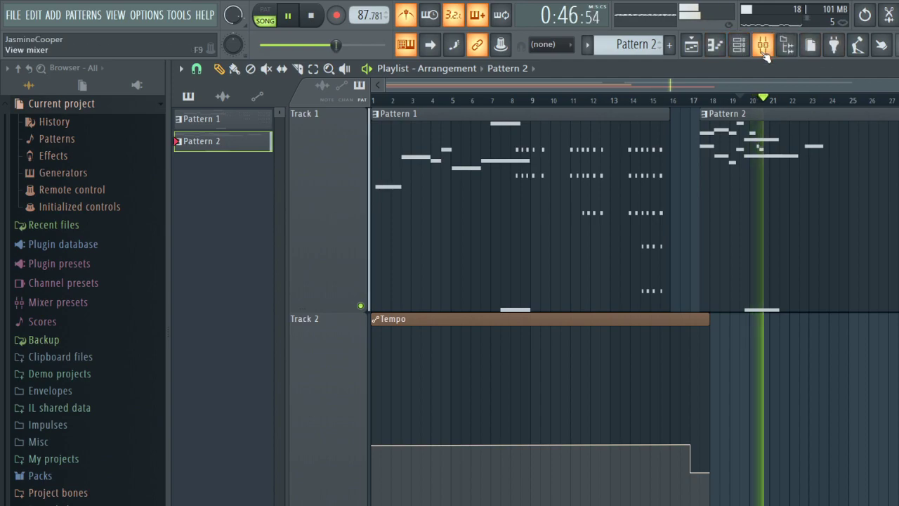
{"action": "key", "text": "space"}
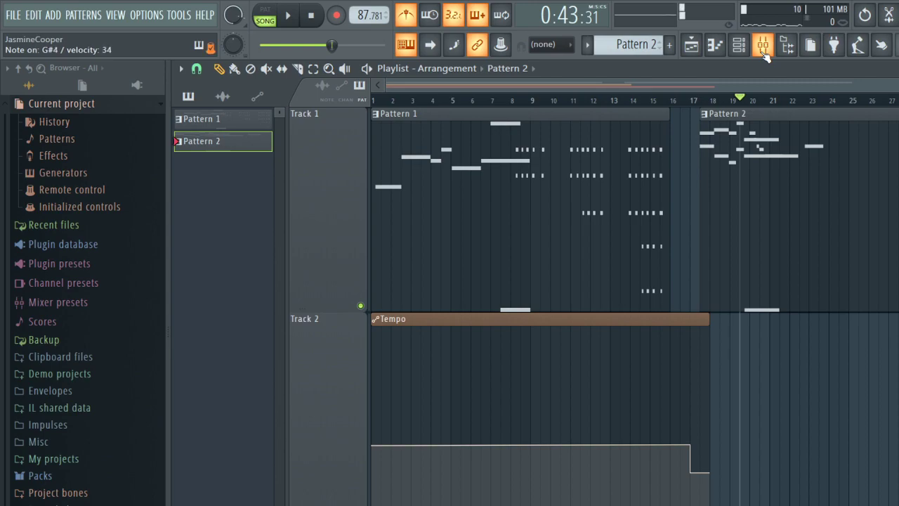
{"action": "key", "text": "space"}
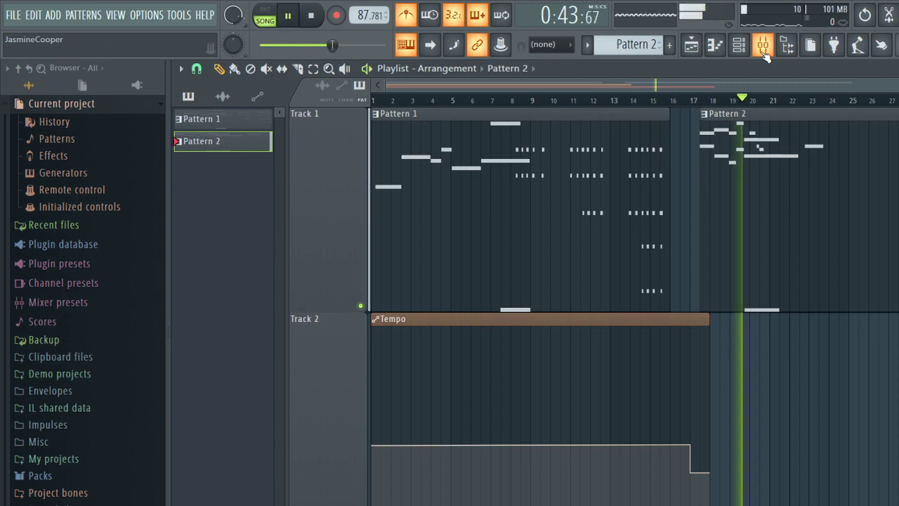
{"action": "key", "text": "space"}
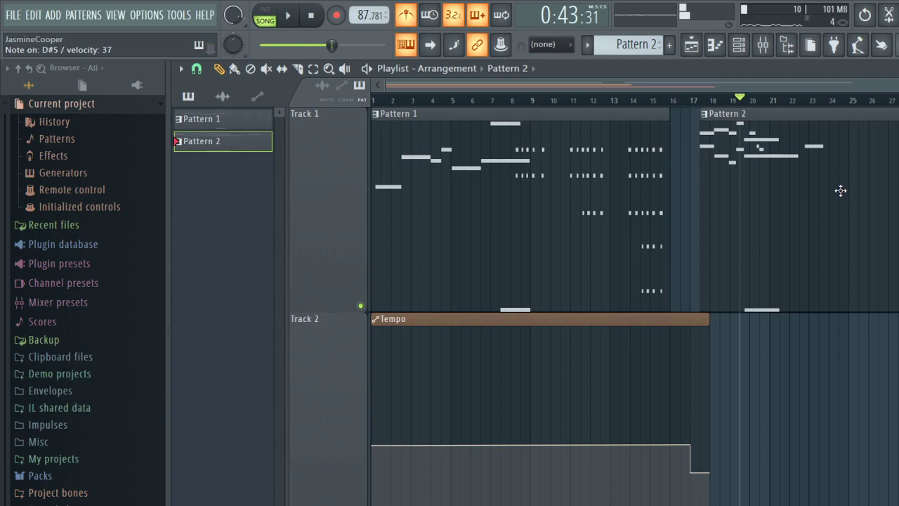
{"action": "key", "text": "space"}
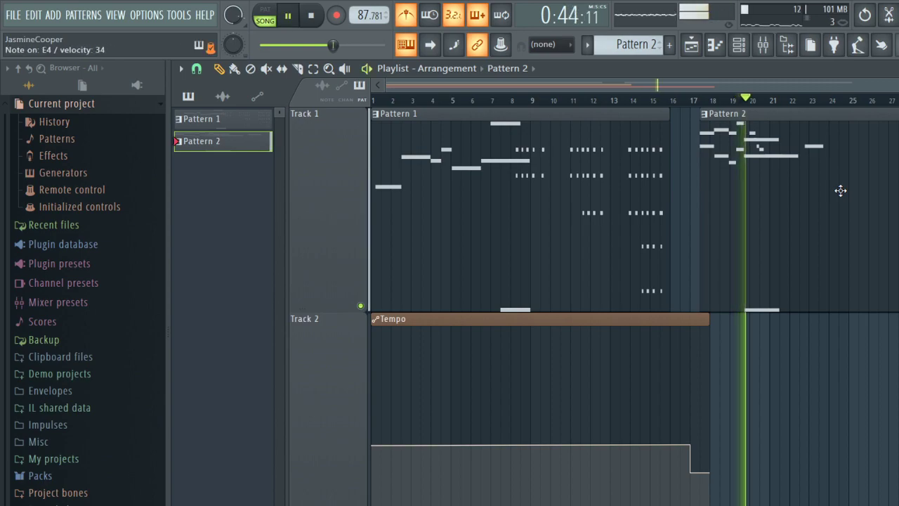
{"action": "key", "text": "space"}
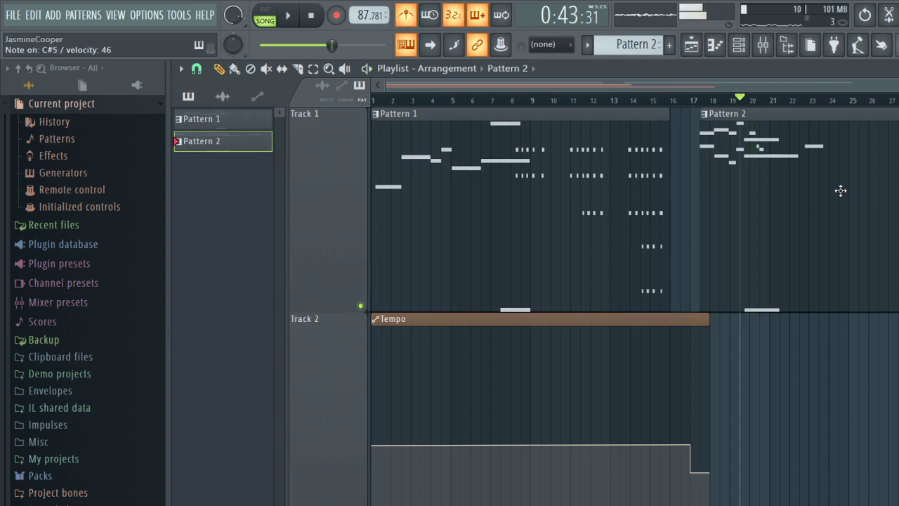
{"action": "key", "text": "space"}
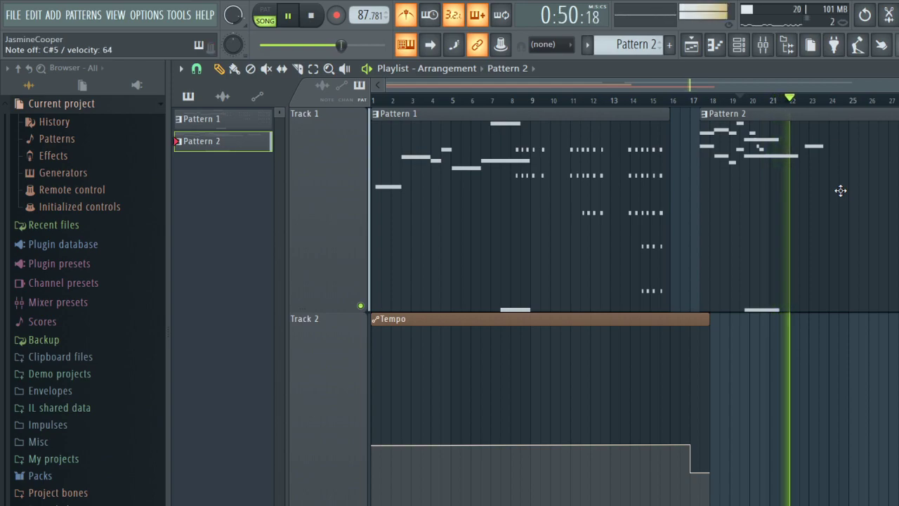
{"action": "key", "text": "space"}
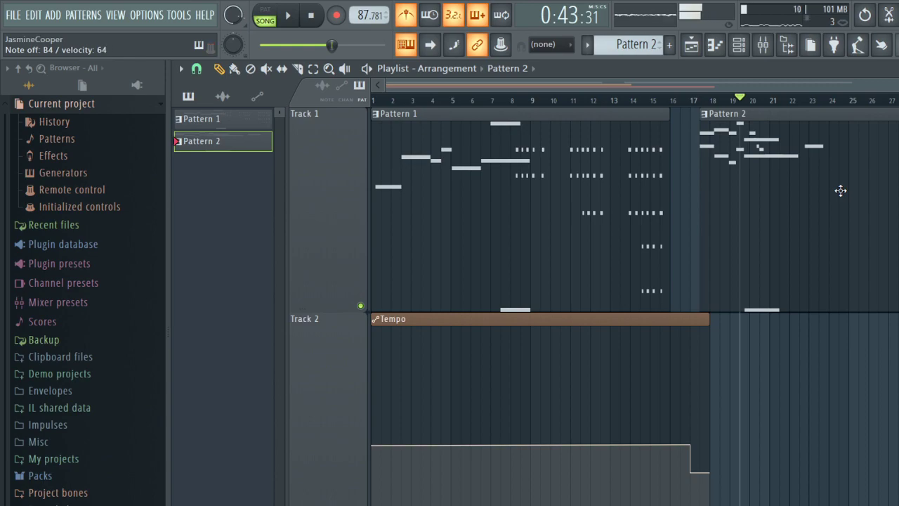
{"action": "key", "text": "space"}
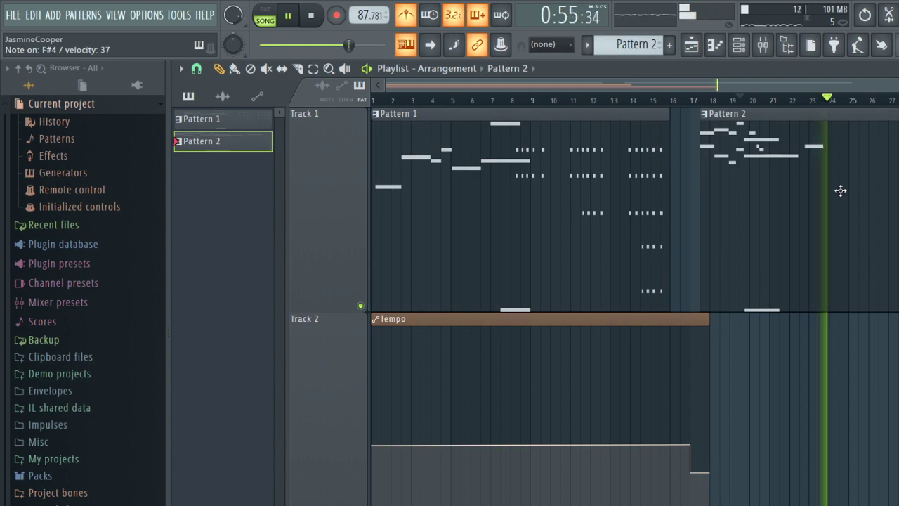
{"action": "key", "text": "space"}
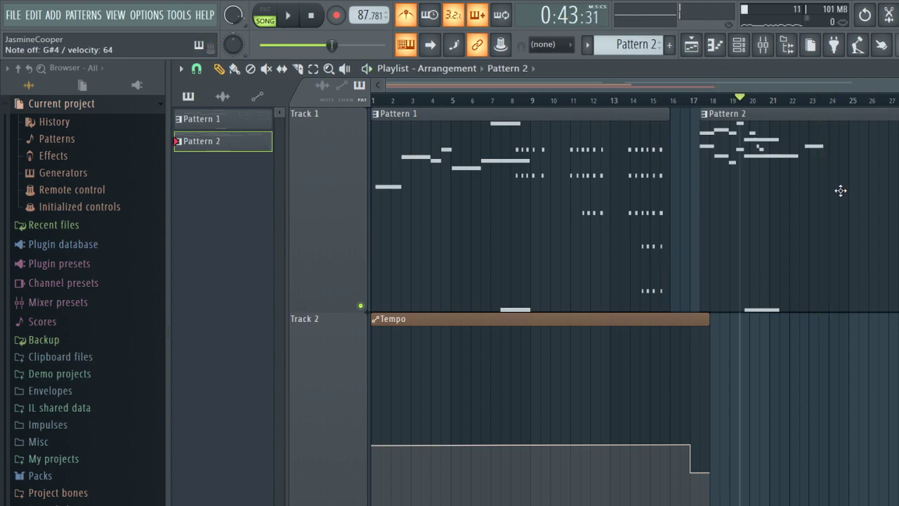
Arm recording and record the sustained chord accompaniment live into MIDI Out #2 of Pattern 2, from song bar 19 to about bar 25.
{"action": "left_click", "coordinate": [338, 15]}
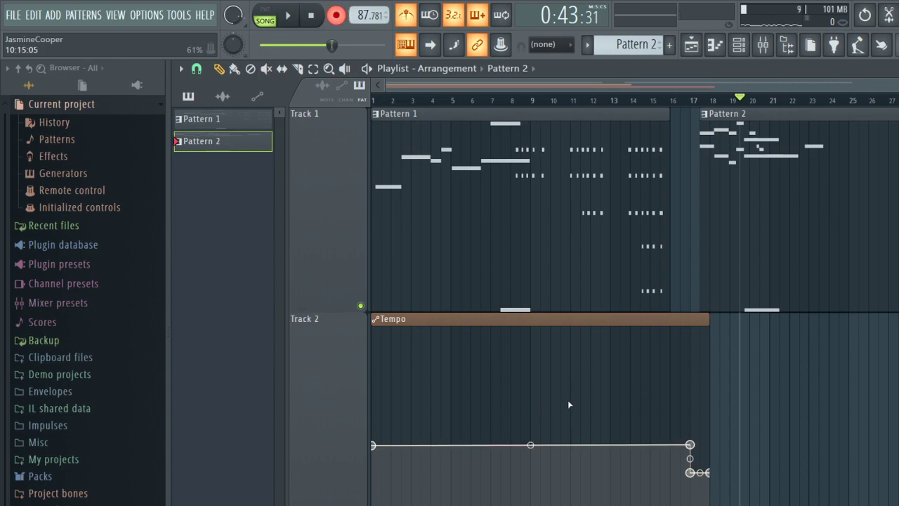
{"action": "key", "text": "space"}
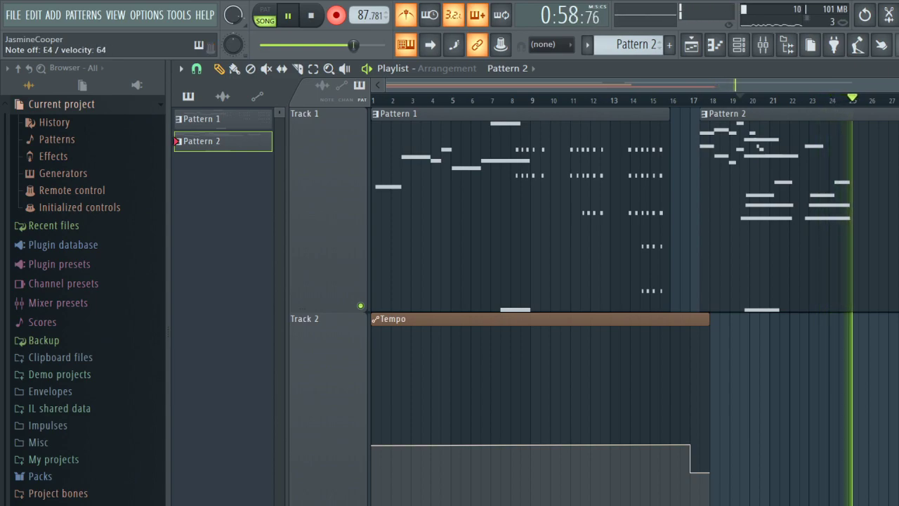
{"action": "key", "text": "space"}
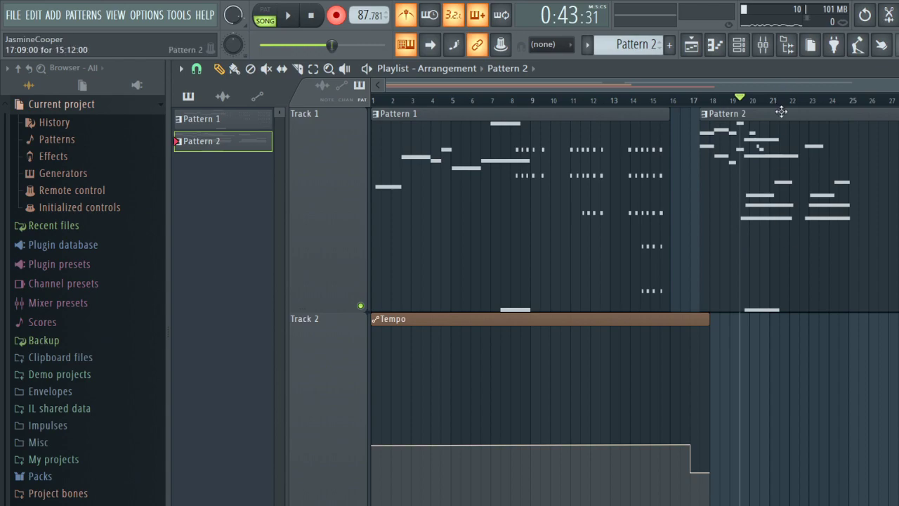
Delete the leftover D6 note in bar 6 of the MIDI Out channel.
{"action": "double_click", "coordinate": [817, 146]}
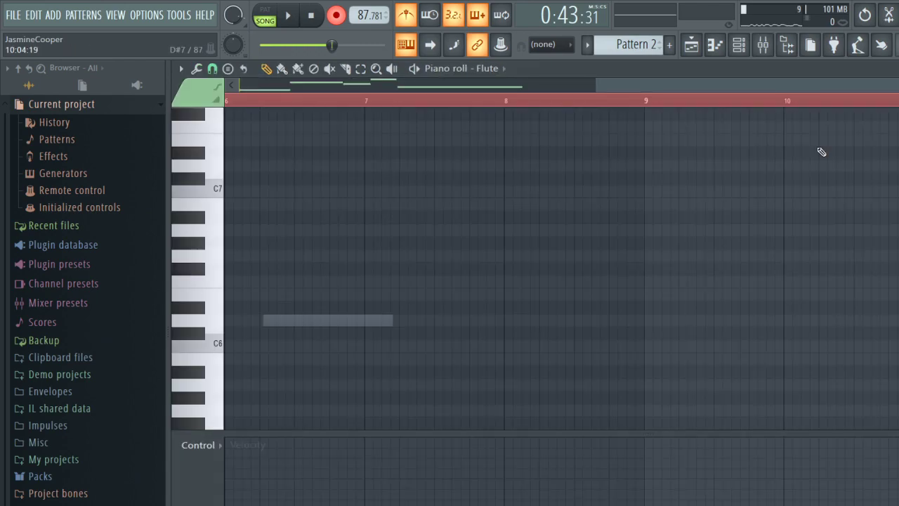
{"action": "left_click", "coordinate": [739, 44]}
{"action": "left_click", "coordinate": [811, 255]}
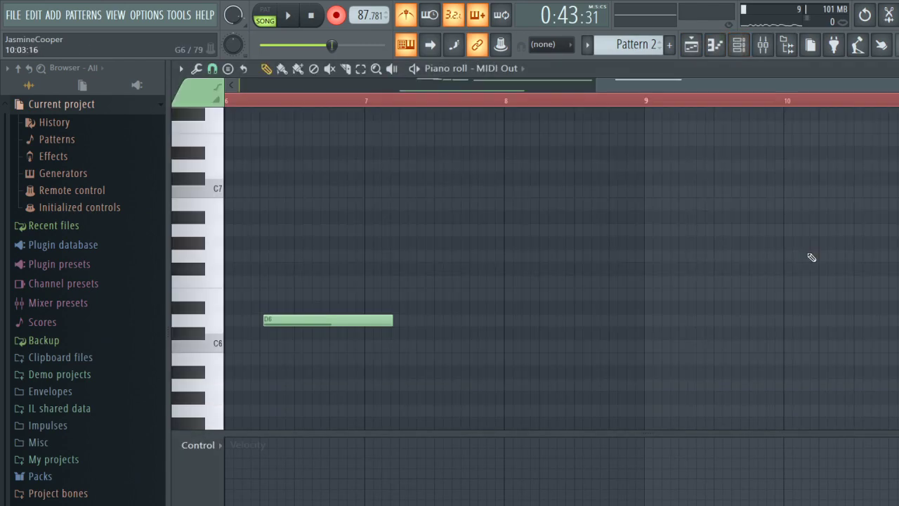
{"action": "right_click", "coordinate": [333, 316]}
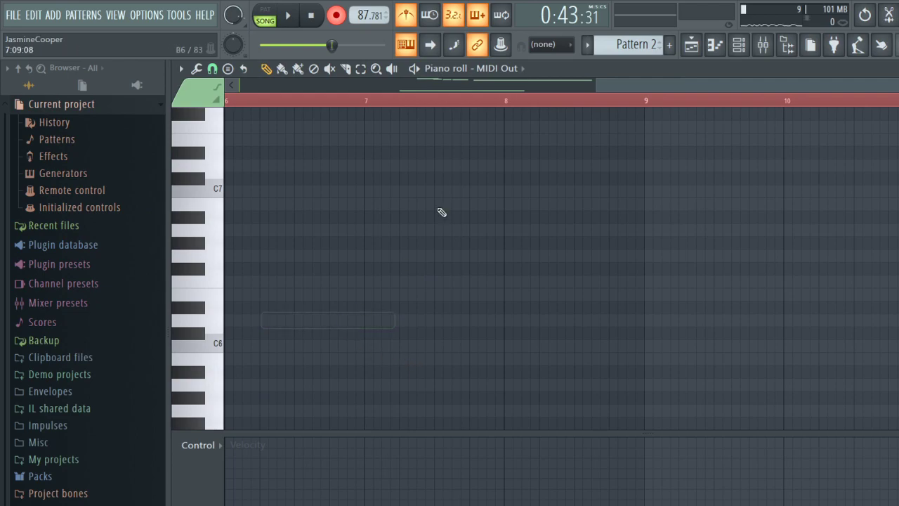
Check Pattern 2 in the playlist, then switch recording off and select the Clarinet channel.
{"action": "left_click", "coordinate": [692, 44]}
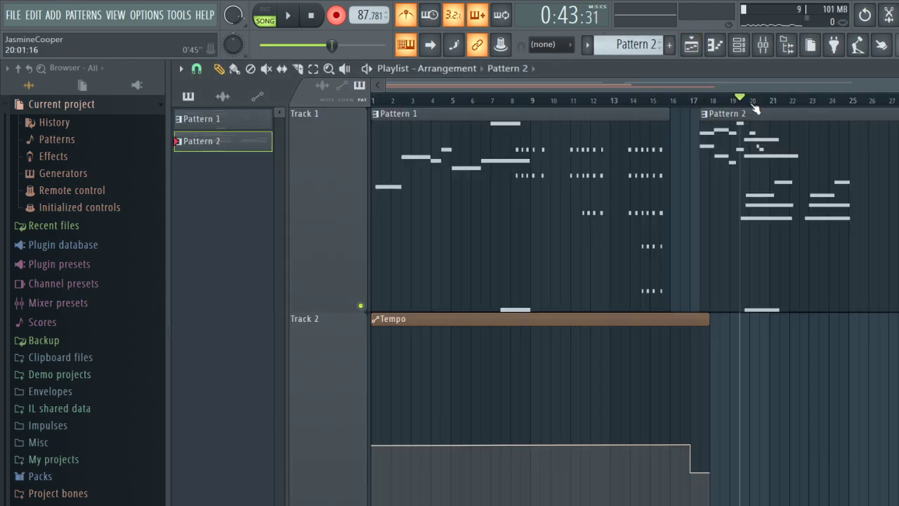
{"action": "left_click", "coordinate": [739, 45]}
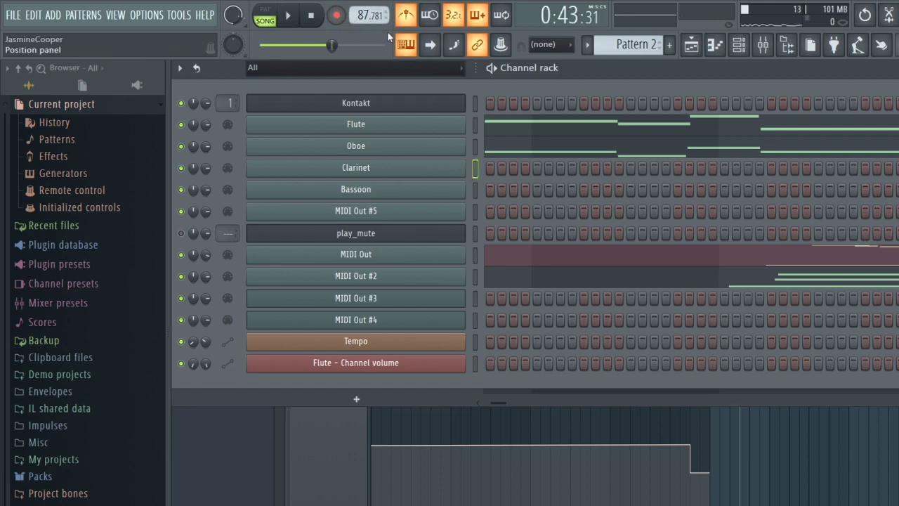
Play Pattern 2 in the playlist from bar 19 while trying out notes on the Clarinet channel.
{"action": "left_click", "coordinate": [691, 45]}
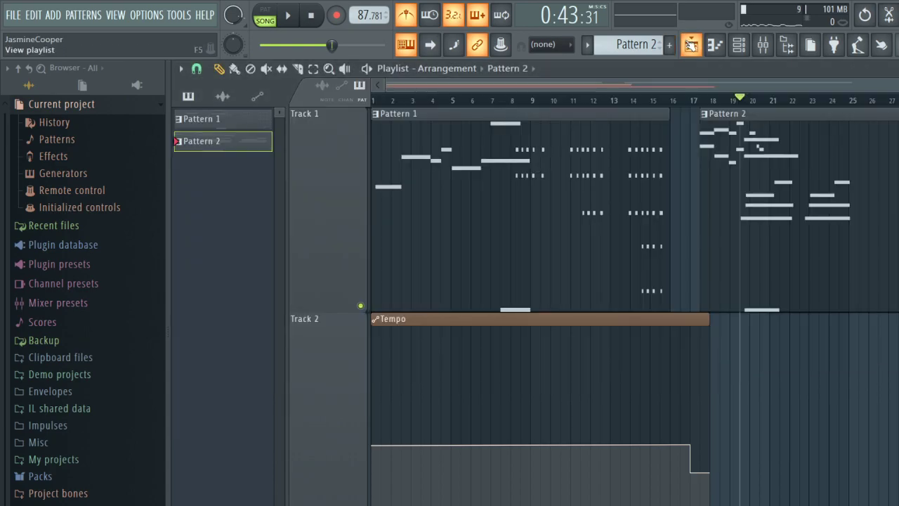
{"action": "key", "text": "space"}
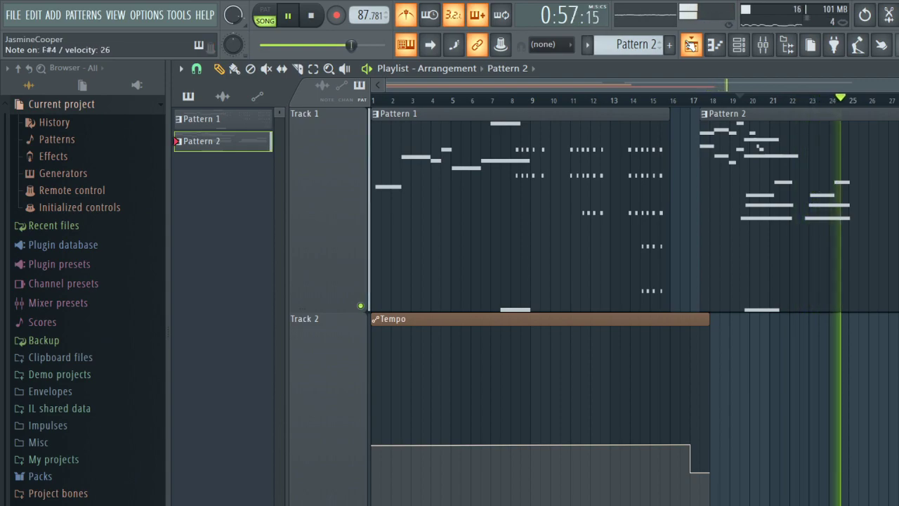
{"action": "key", "text": "space"}
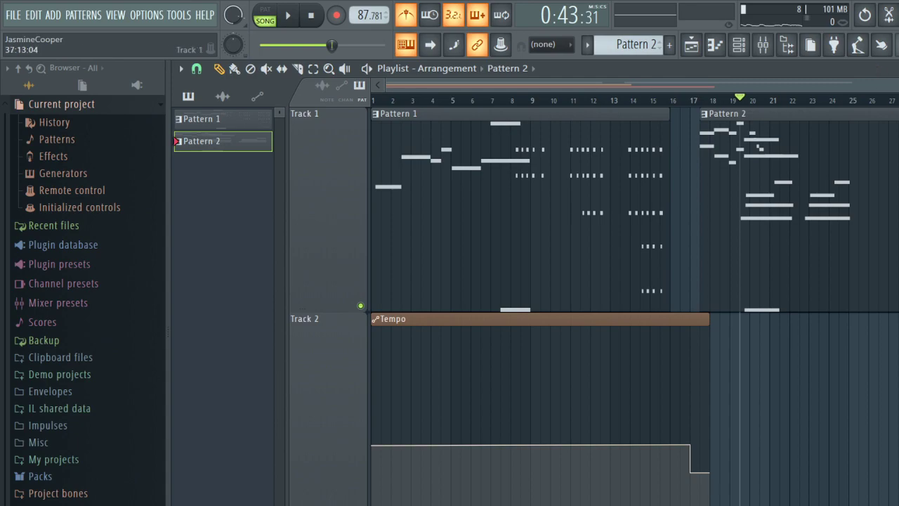
Shorten the Pattern 2 clip in the playlist to end at about bar 25.5 and add a new empty Pattern 3.
{"action": "left_click_drag", "start_coordinate": [898, 137], "coordinate": [857, 146]}
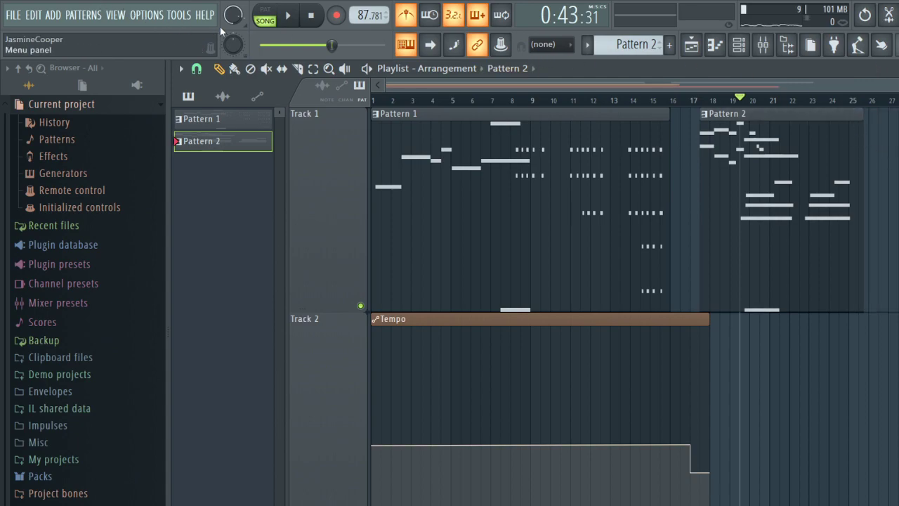
{"action": "left_click", "coordinate": [669, 45]}
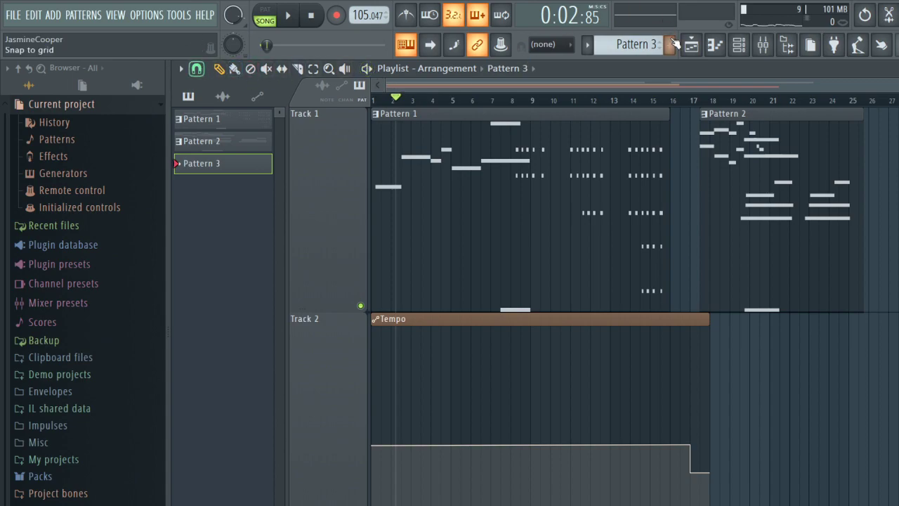
Play the arrangement from about bar 18 to hear Pattern 2 leading into the next section.
{"action": "left_click", "coordinate": [889, 103]}
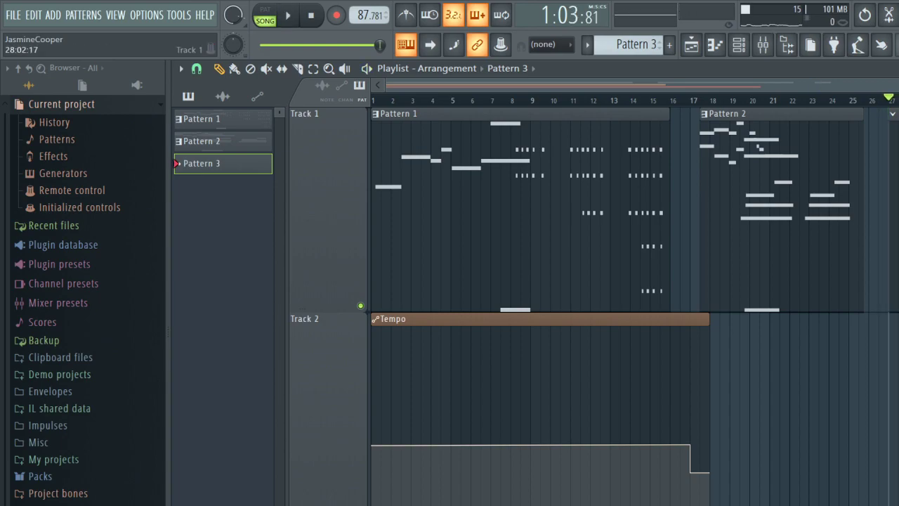
{"action": "left_click", "coordinate": [709, 100]}
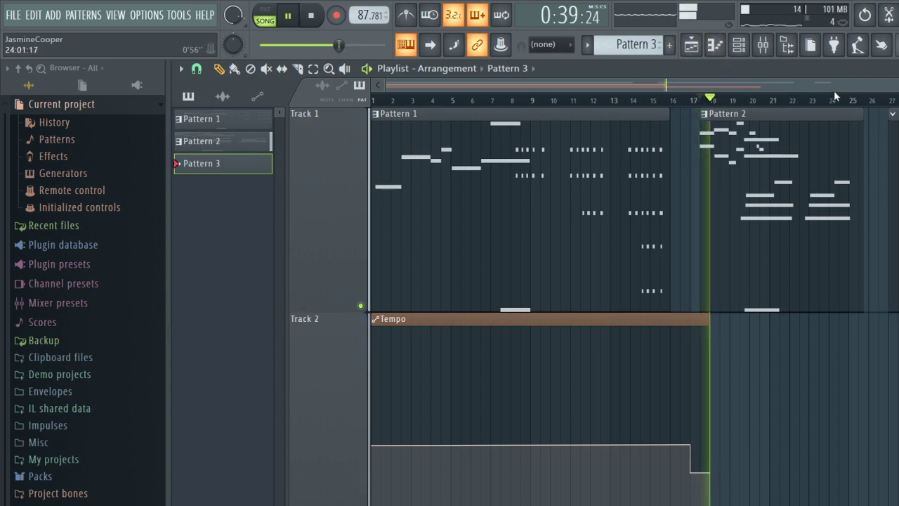
{"action": "key", "text": "space"}
Record the clarinet live into Pattern 3 from song bar 27 with the metronome on, and disarm recording.
{"action": "left_click", "coordinate": [889, 101]}
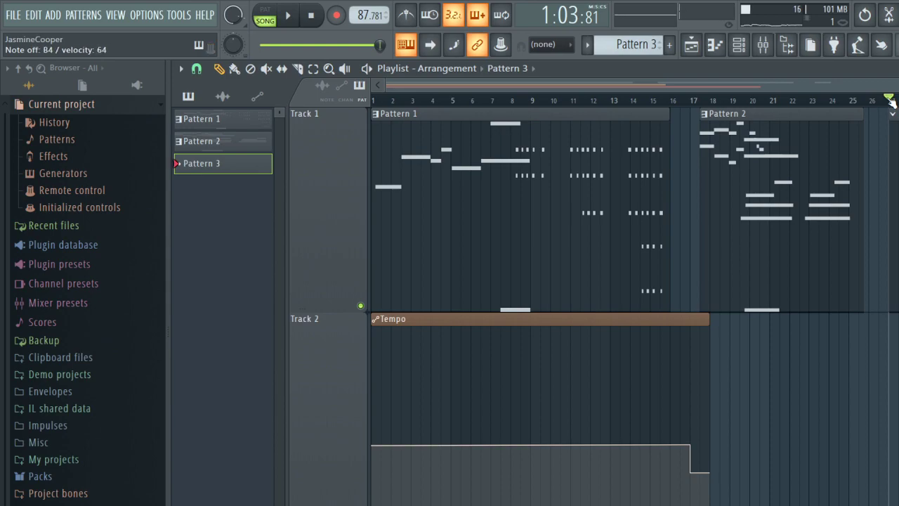
{"action": "left_click", "coordinate": [337, 14]}
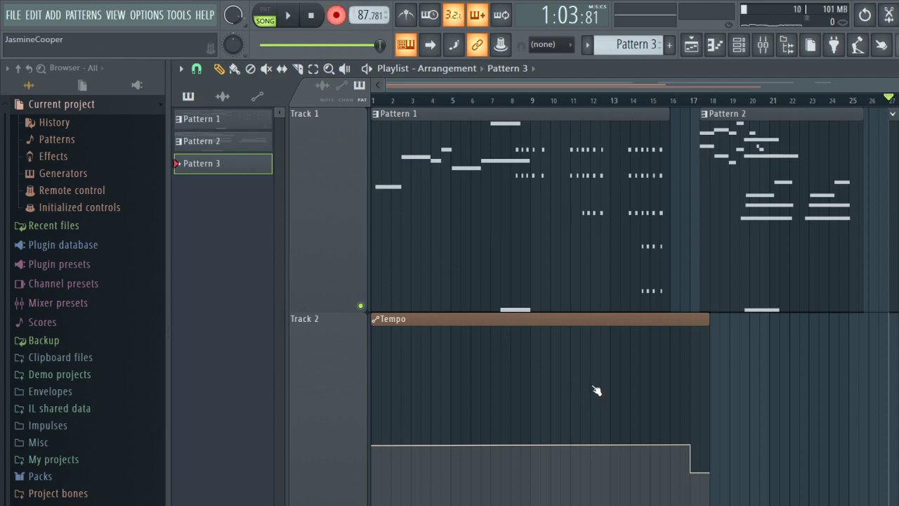
{"action": "mouse_move", "coordinate": [597, 397]}
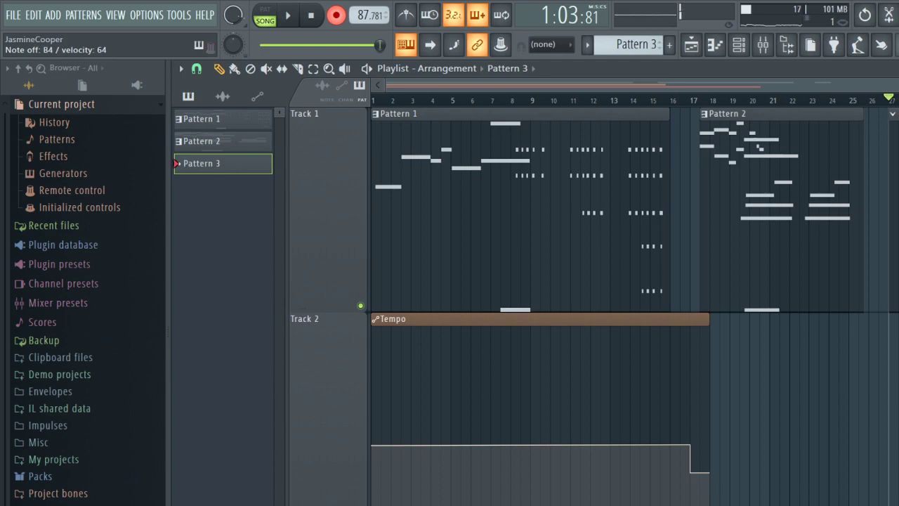
{"action": "key", "text": "space"}
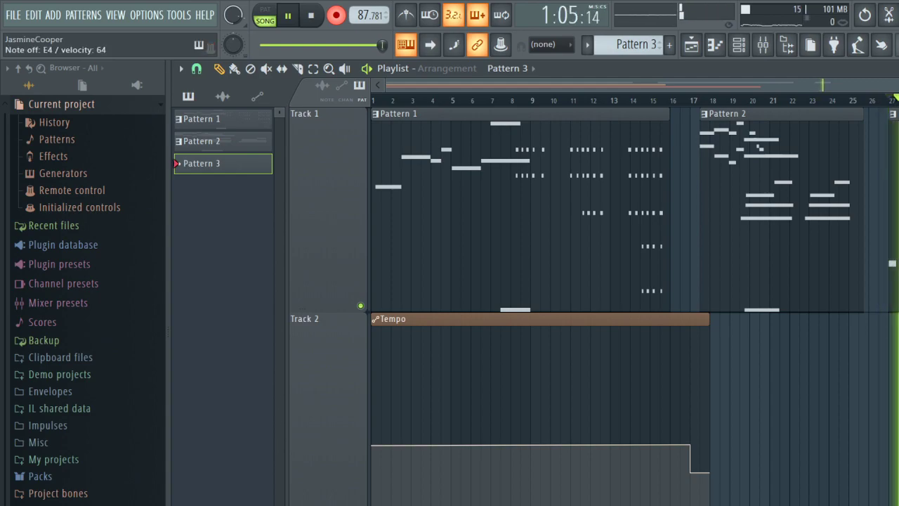
{"action": "key", "text": "space"}
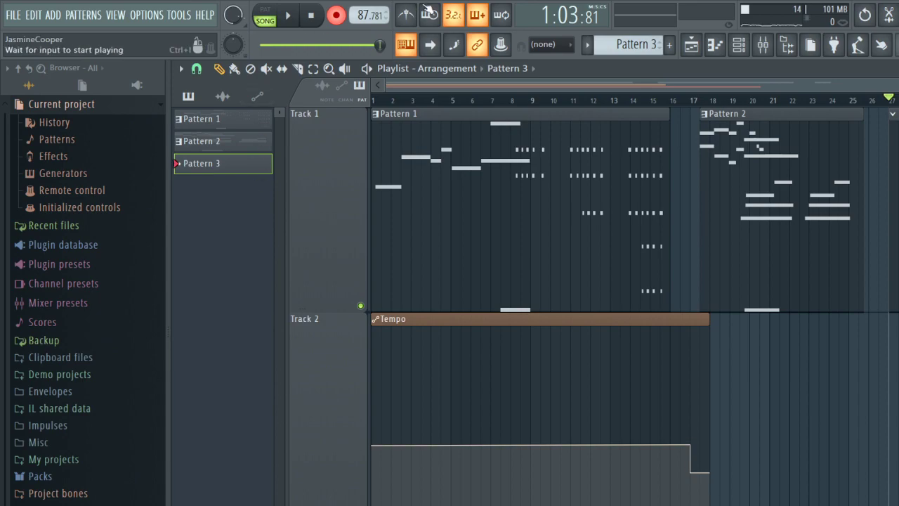
{"action": "left_click", "coordinate": [406, 16]}
{"action": "key", "text": "space"}
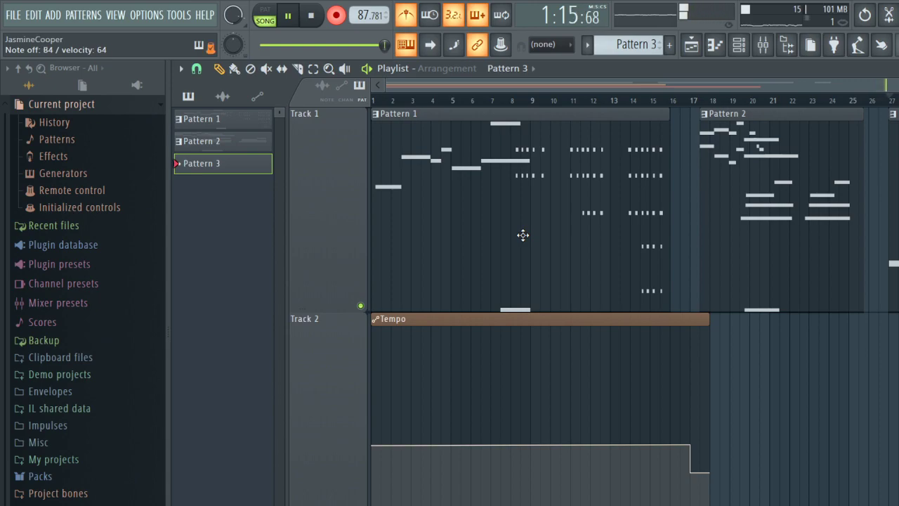
{"action": "key", "text": "space"}
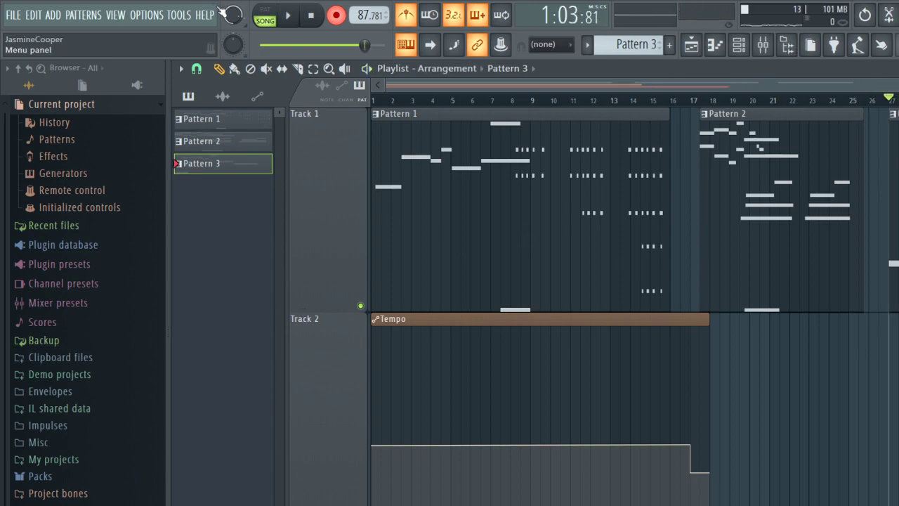
{"action": "left_click", "coordinate": [338, 17]}
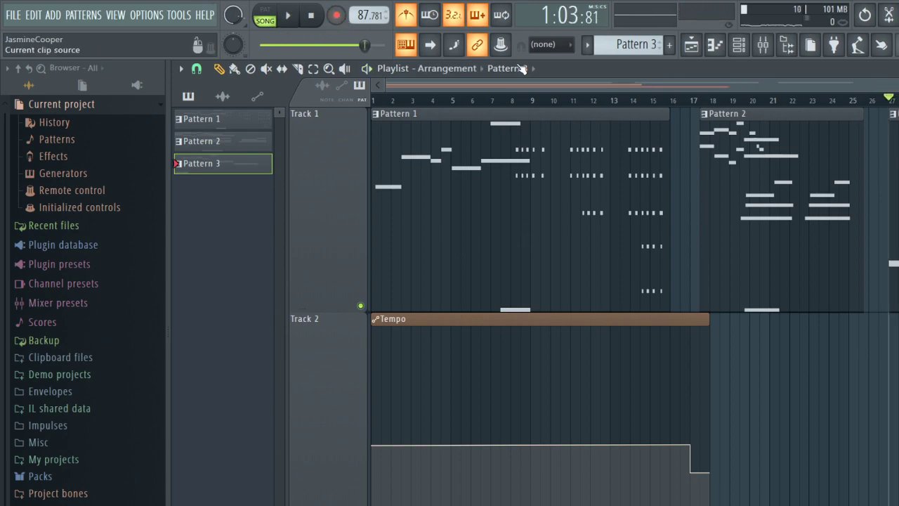
Play the song from bar 8 to rehearse, and record a clarinet part live into Pattern 3 up to about bar 16.
{"action": "left_click", "coordinate": [526, 108]}
{"action": "key", "text": "space"}
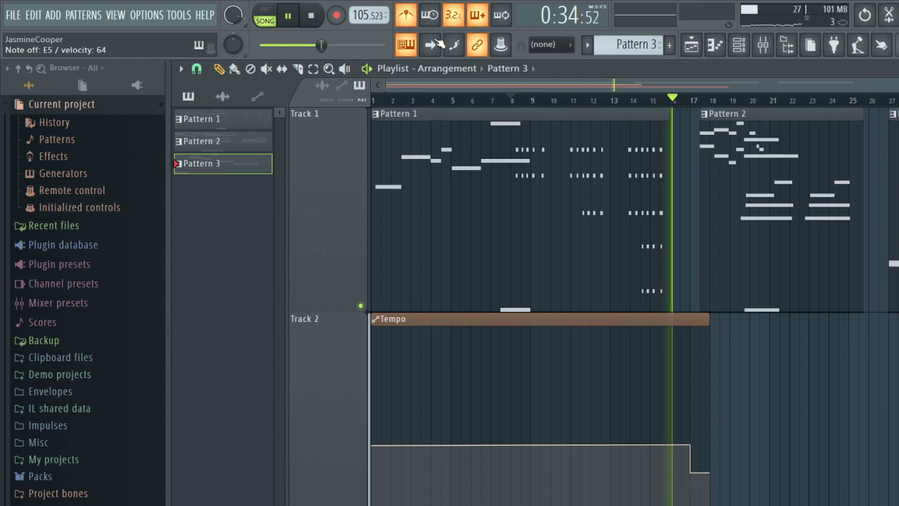
{"action": "key", "text": "space"}
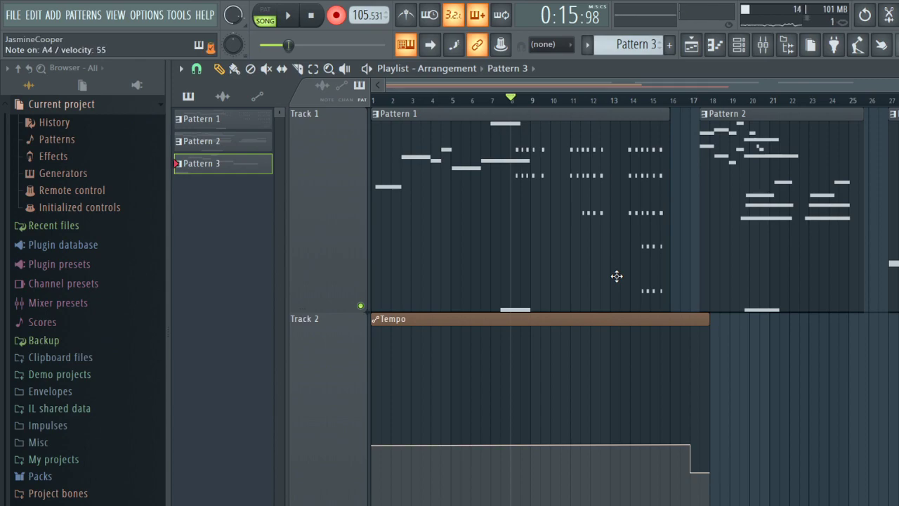
{"action": "key", "text": "space"}
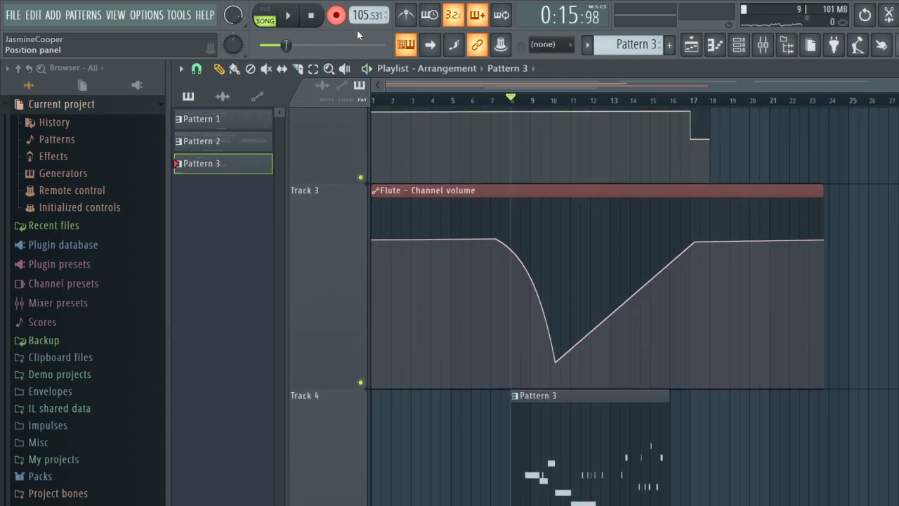
Select the Bassoon channel in the channel rack and test how it responds to played notes.
{"action": "left_click", "coordinate": [739, 45]}
{"action": "left_click", "coordinate": [473, 194]}
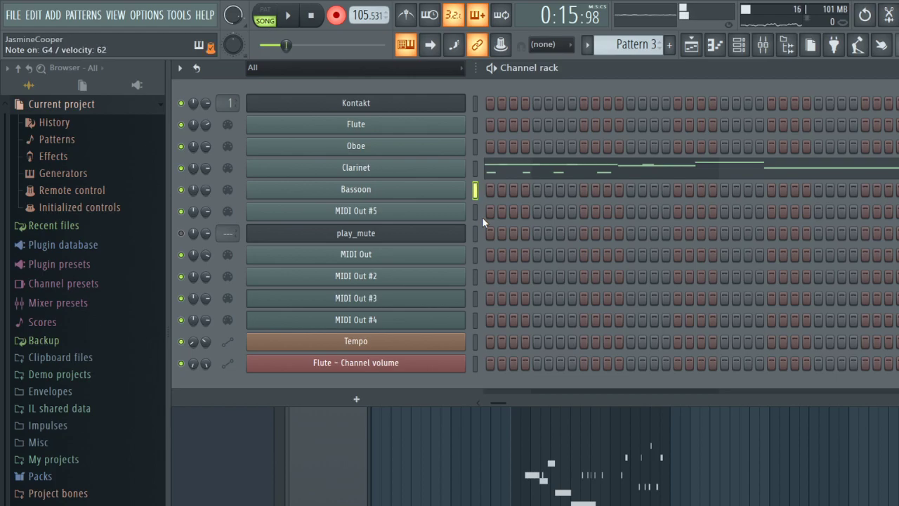
{"action": "left_click", "coordinate": [738, 45]}
{"action": "left_click", "coordinate": [742, 52]}
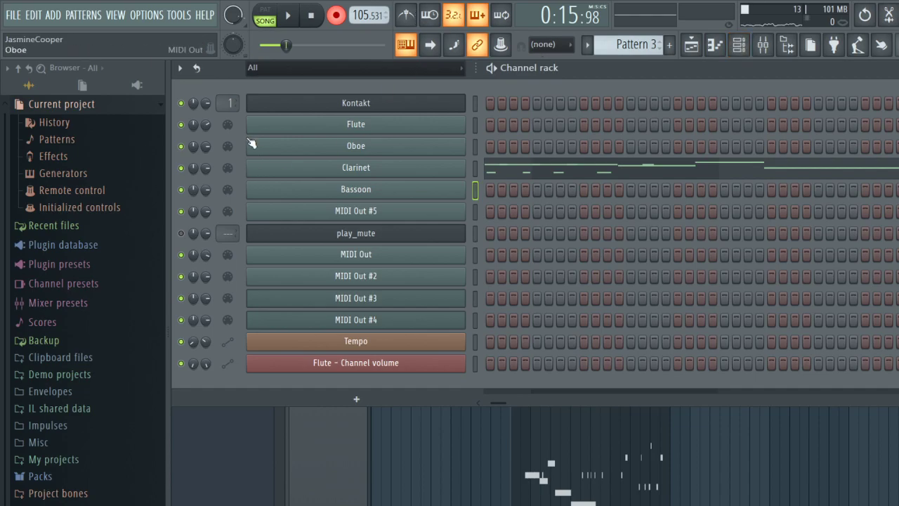
Inspect the keyswitch mapping of 11 Bassoon Articulations in Kontakt and make Bassoon the active channel again.
{"action": "left_click", "coordinate": [321, 105]}
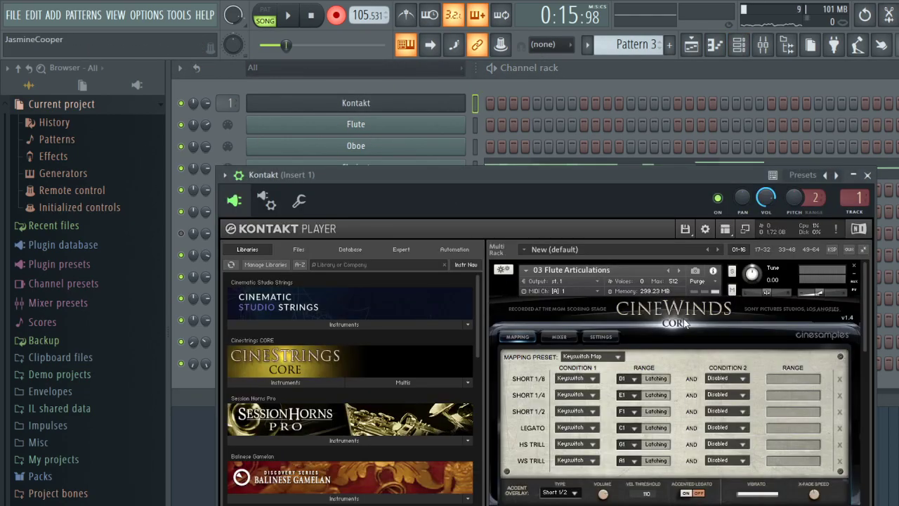
{"action": "scroll", "coordinate": [688, 323], "scroll_direction": "down", "scroll_amount": 3}
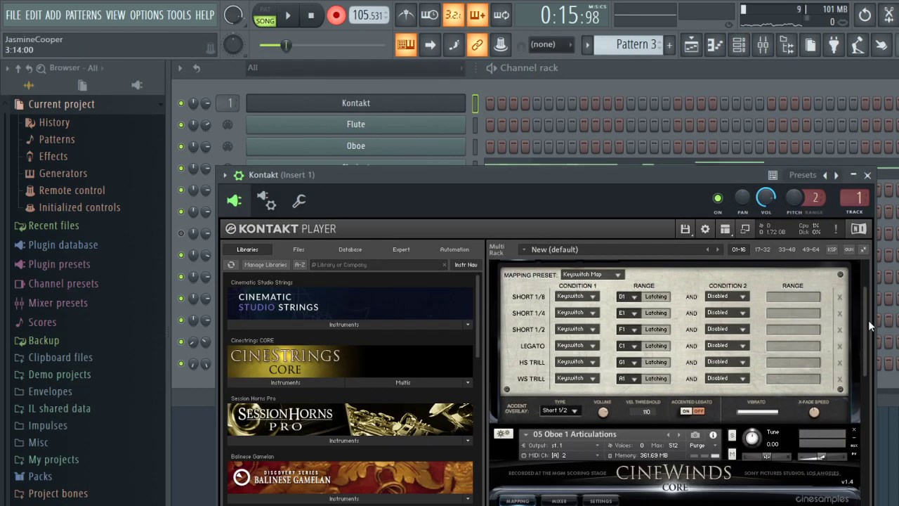
{"action": "scroll", "coordinate": [870, 327], "scroll_direction": "down", "scroll_amount": 5}
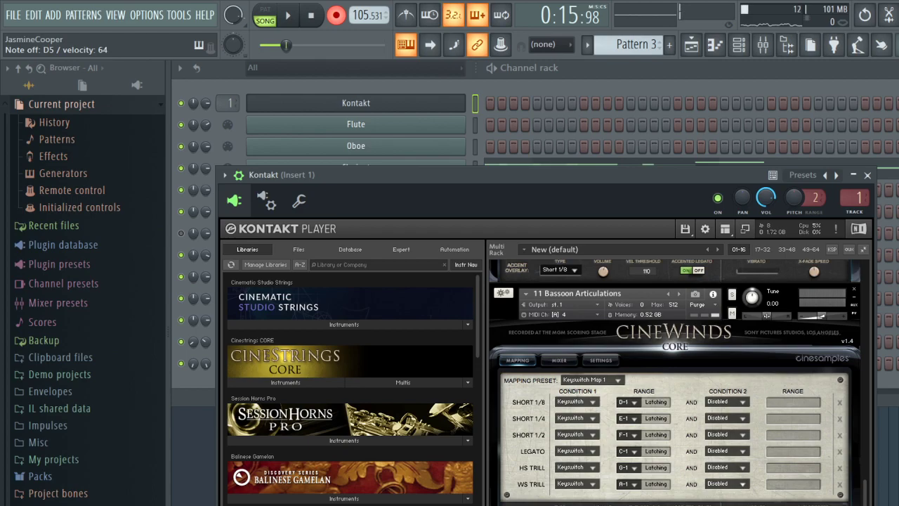
{"action": "left_click", "coordinate": [624, 106]}
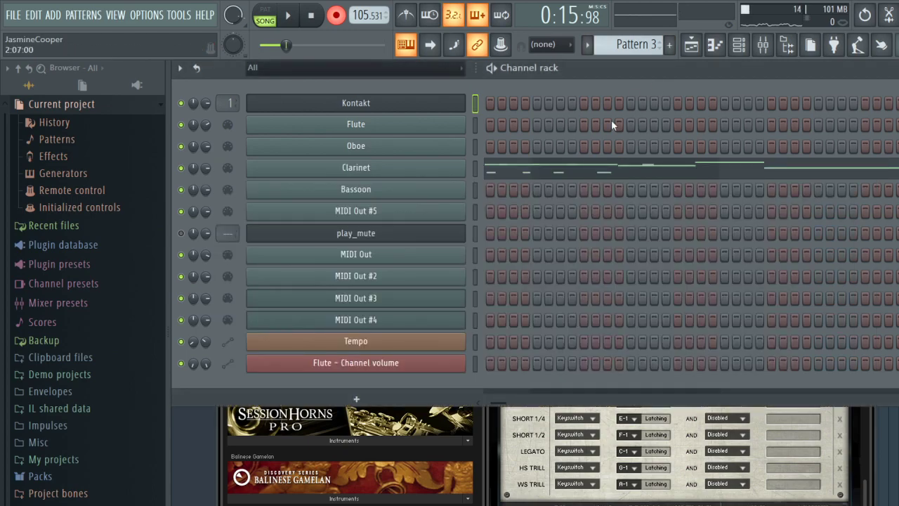
{"action": "left_click", "coordinate": [477, 191]}
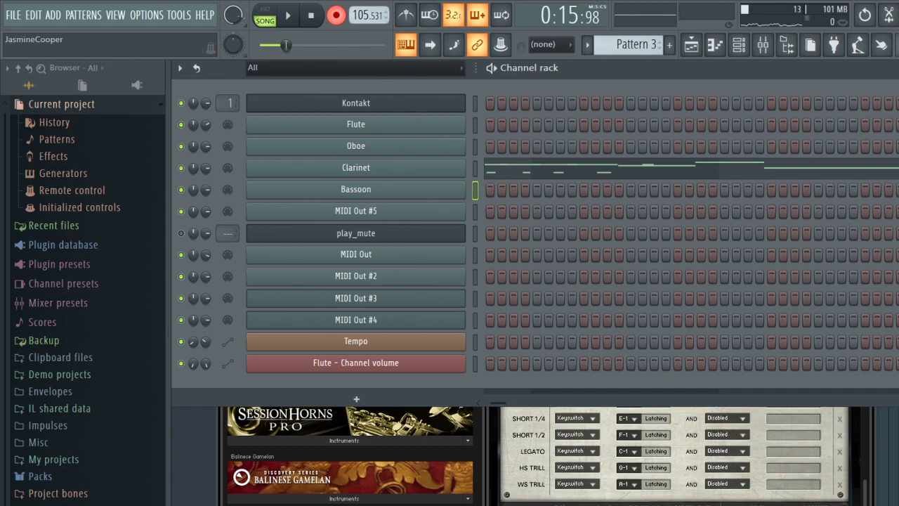
Set the keyswitch of the bassoon's Short 1/8 articulation to D0 in its Kontakt mapping.
{"action": "scroll", "coordinate": [675, 456], "scroll_direction": "up", "scroll_amount": 9}
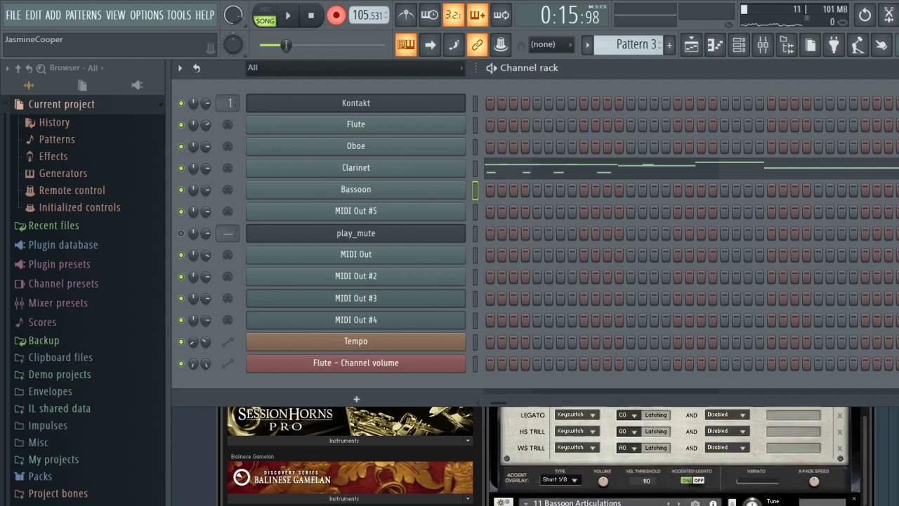
{"action": "scroll", "coordinate": [675, 456], "scroll_direction": "down", "scroll_amount": 4}
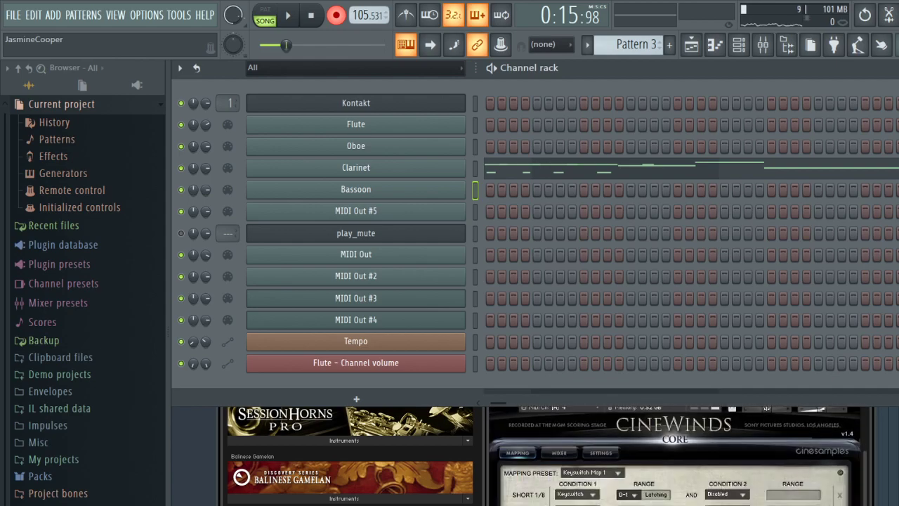
{"action": "scroll", "coordinate": [675, 456], "scroll_direction": "up", "scroll_amount": 1}
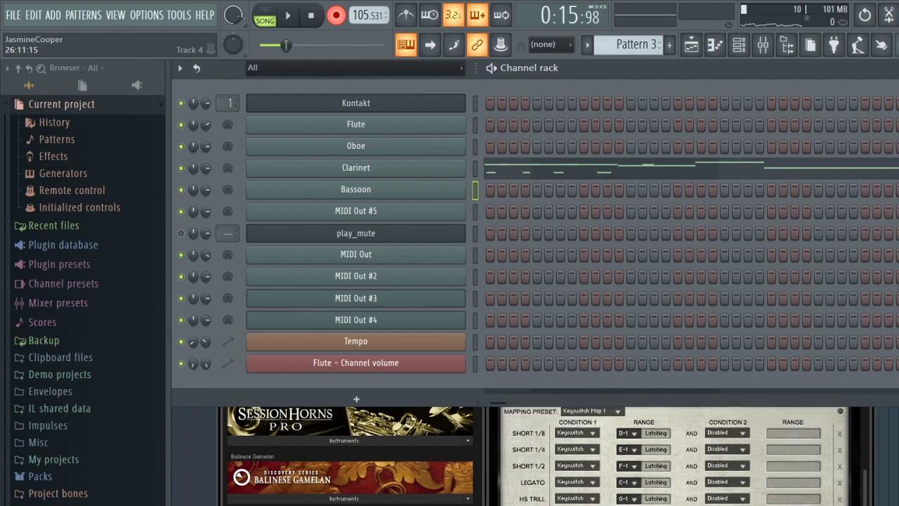
{"action": "left_click", "coordinate": [635, 433]}
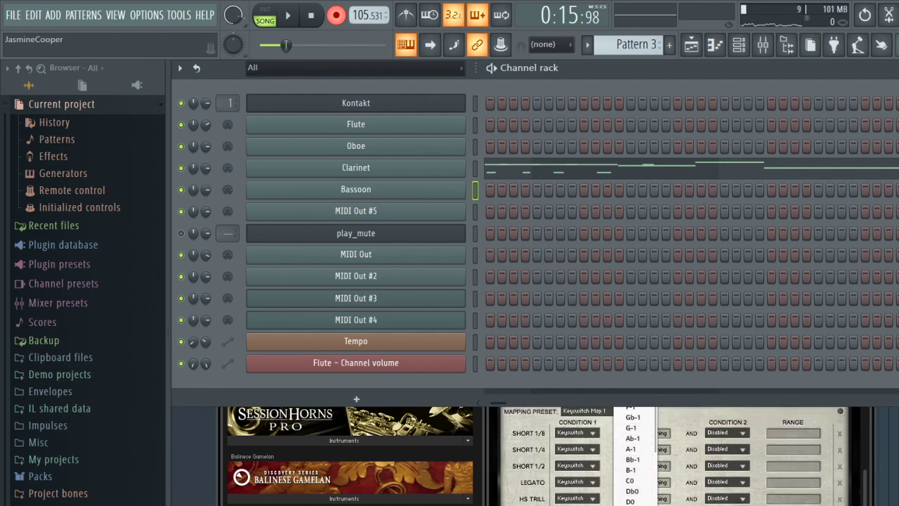
{"action": "left_click", "coordinate": [897, 68]}
{"action": "scroll", "coordinate": [648, 310], "scroll_direction": "down", "scroll_amount": 8}
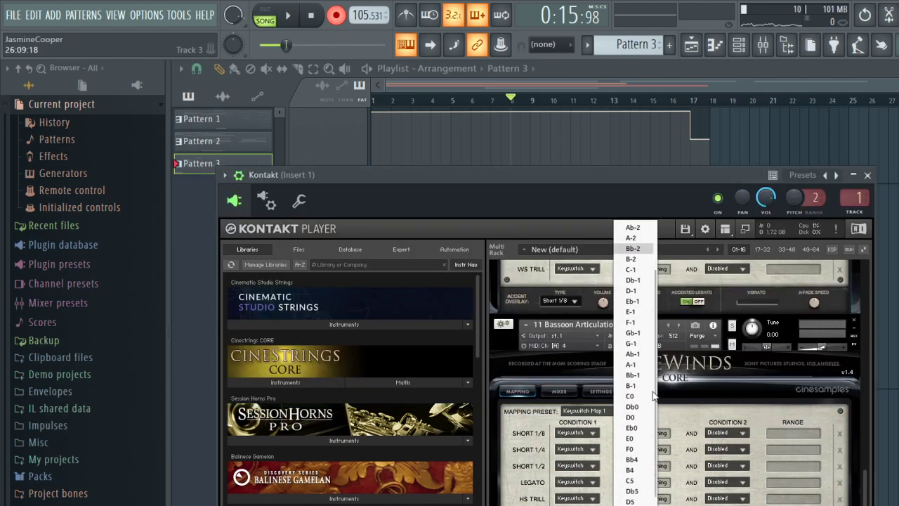
{"action": "scroll", "coordinate": [657, 405], "scroll_direction": "down", "scroll_amount": 2}
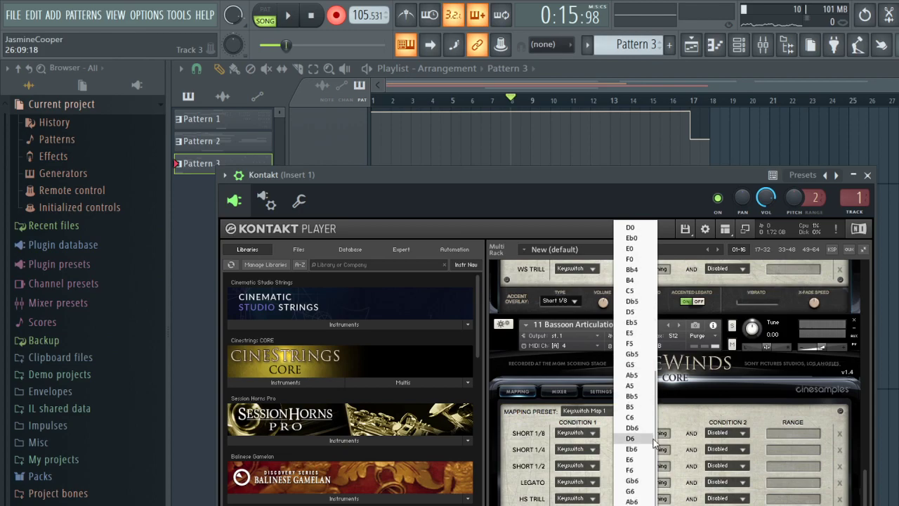
{"action": "scroll", "coordinate": [656, 436], "scroll_direction": "up", "scroll_amount": 3}
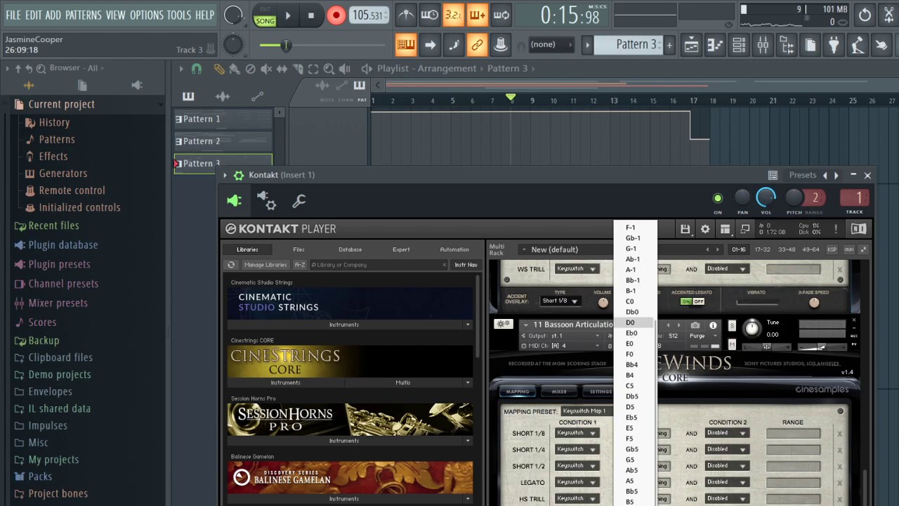
{"action": "left_click", "coordinate": [631, 322]}
Try reassigning the keyswitches of the bassoon's Short 1/8, Short 1/2 and Legato articulations in the Kontakt mapping.
{"action": "left_click", "coordinate": [629, 432]}
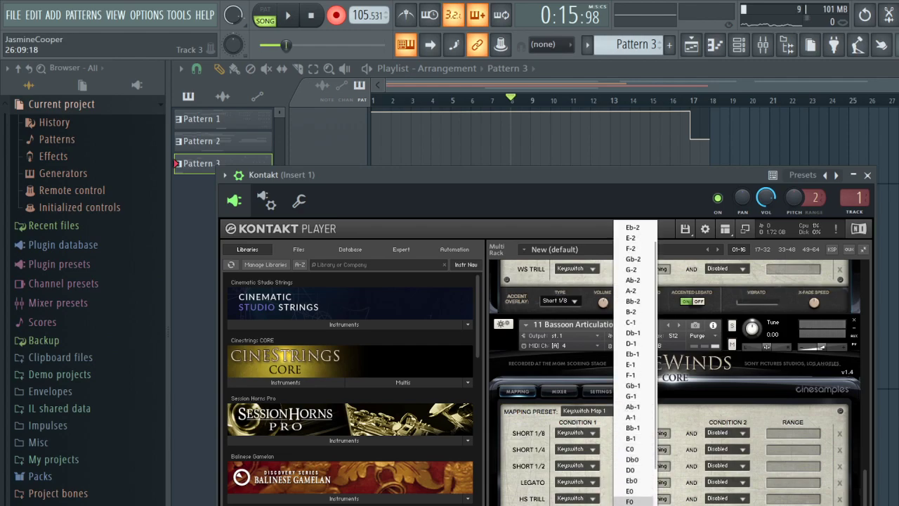
{"action": "left_click", "coordinate": [631, 470]}
{"action": "left_click", "coordinate": [629, 466]}
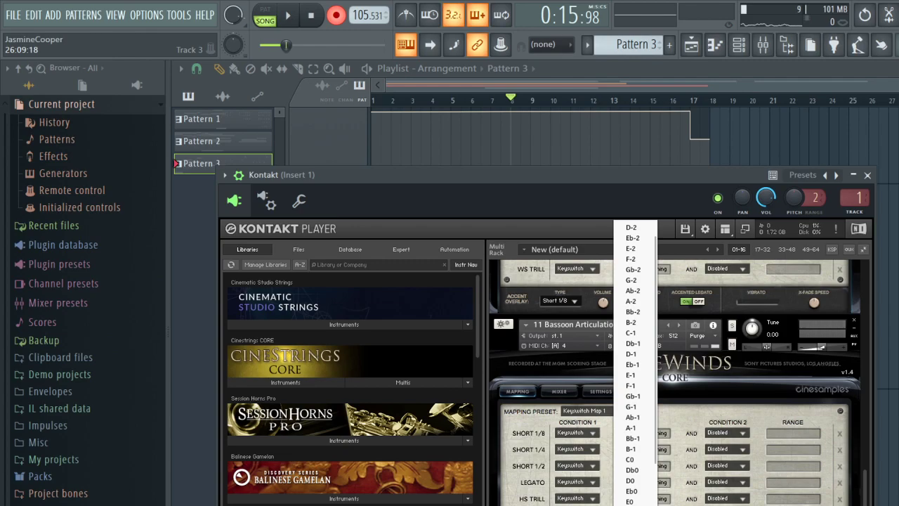
{"action": "left_click", "coordinate": [630, 503]}
{"action": "left_click", "coordinate": [631, 485]}
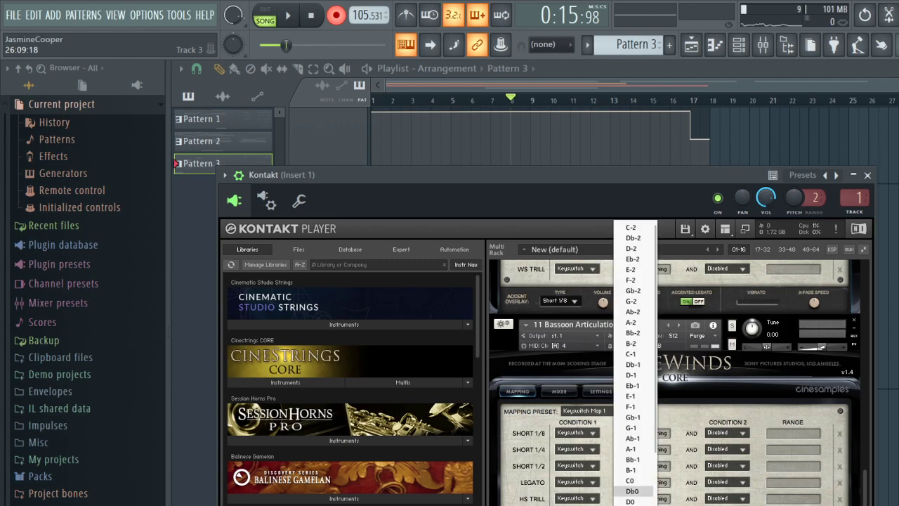
{"action": "scroll", "coordinate": [635, 421], "scroll_direction": "down", "scroll_amount": 2}
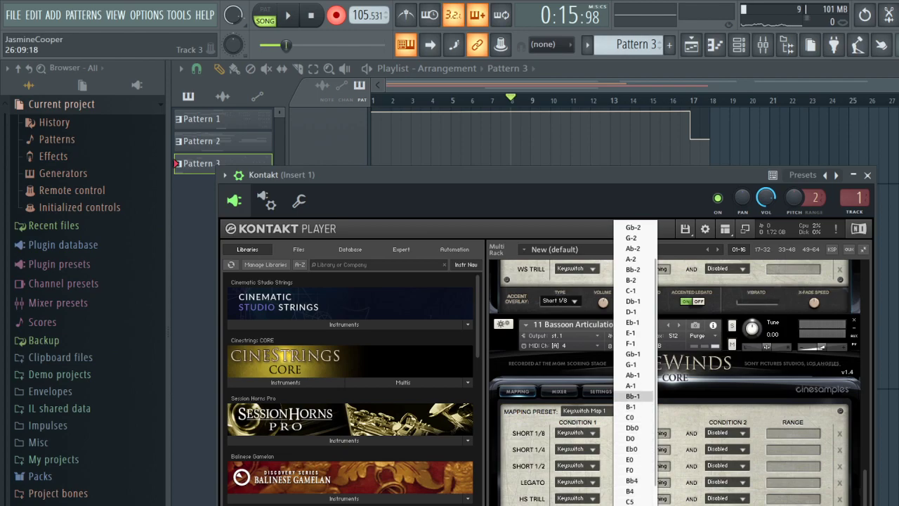
{"action": "scroll", "coordinate": [634, 332], "scroll_direction": "up", "scroll_amount": 2}
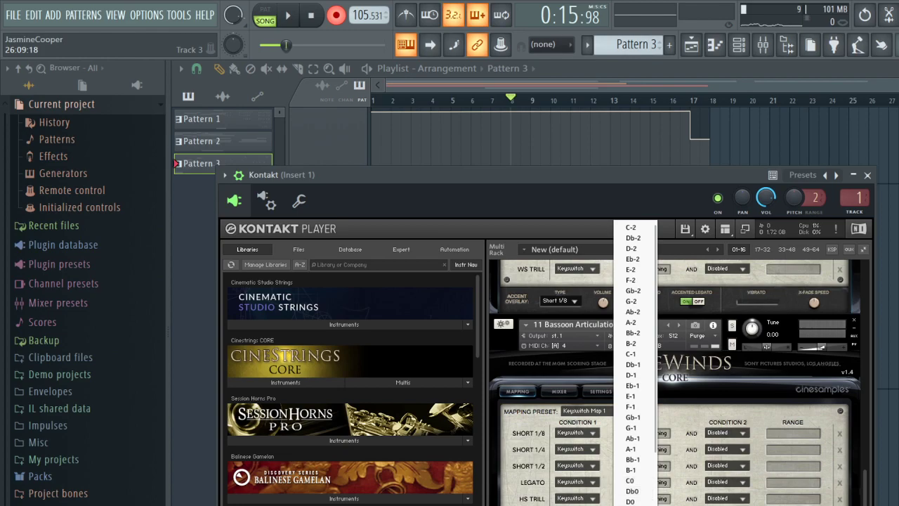
{"action": "key", "text": "Escape"}
Set the bassoon keyswitches to C0 for Short 1/8, Db0 for Short 1/4 and D0 for Short 1/2.
{"action": "left_click", "coordinate": [630, 434]}
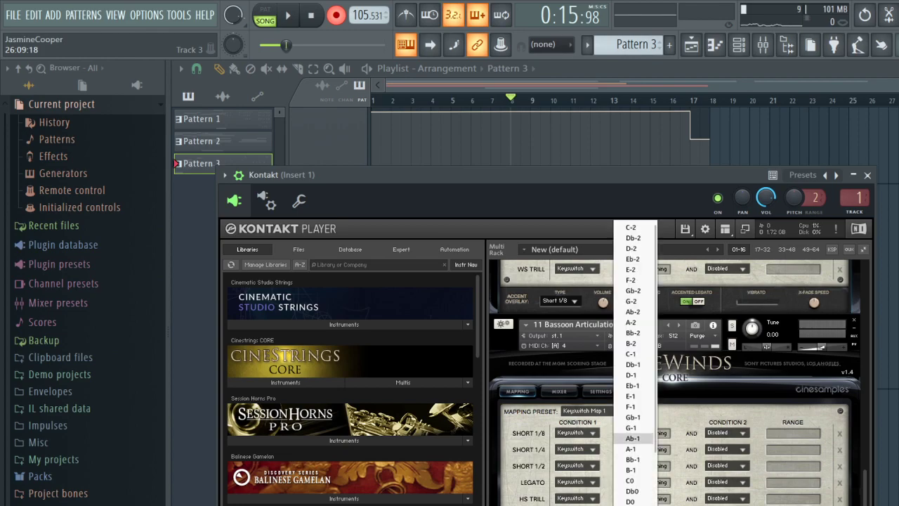
{"action": "left_click", "coordinate": [630, 481]}
{"action": "left_click", "coordinate": [630, 480]}
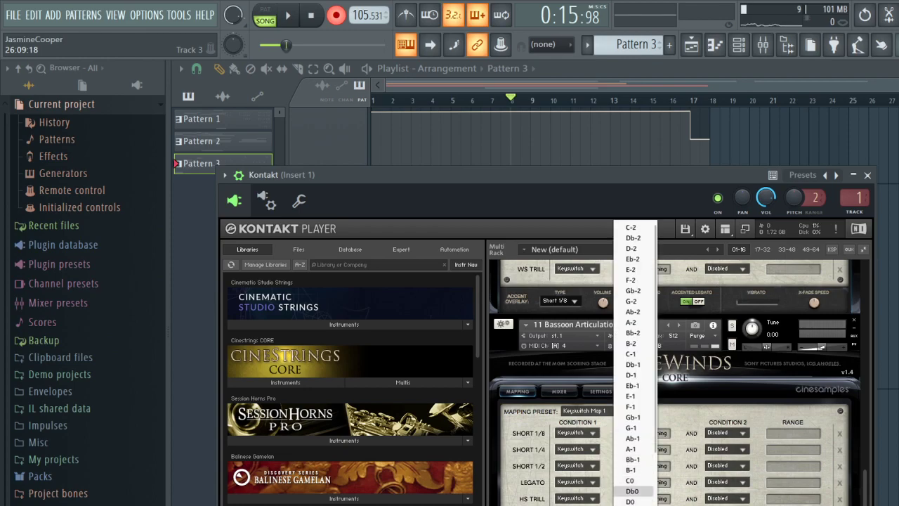
{"action": "left_click", "coordinate": [631, 480]}
{"action": "left_click", "coordinate": [630, 466]}
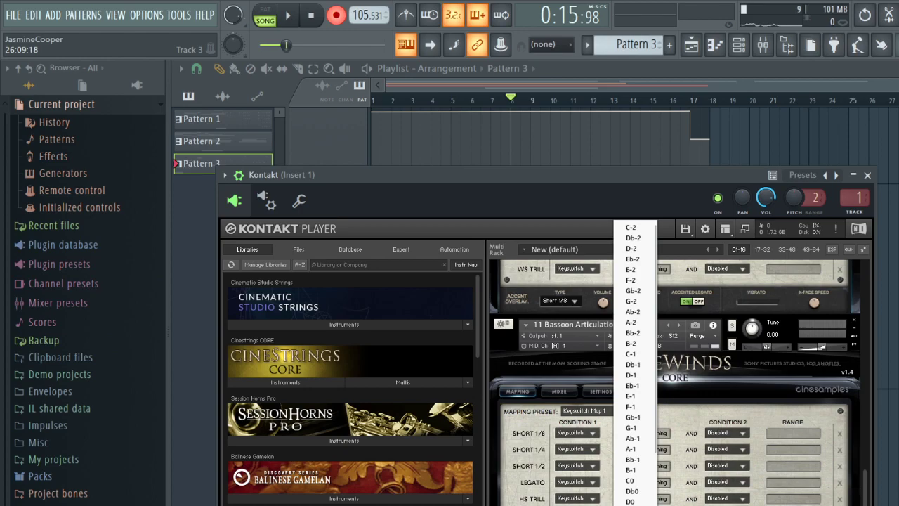
{"action": "left_click", "coordinate": [630, 502]}
Set the bassoon keyswitches to Eb0 for Legato and E0 for HS Trill.
{"action": "left_click", "coordinate": [630, 482]}
{"action": "left_click", "coordinate": [630, 505]}
{"action": "left_click", "coordinate": [630, 499]}
{"action": "left_click", "coordinate": [630, 504]}
{"action": "left_click", "coordinate": [631, 505]}
{"action": "left_click", "coordinate": [630, 501]}
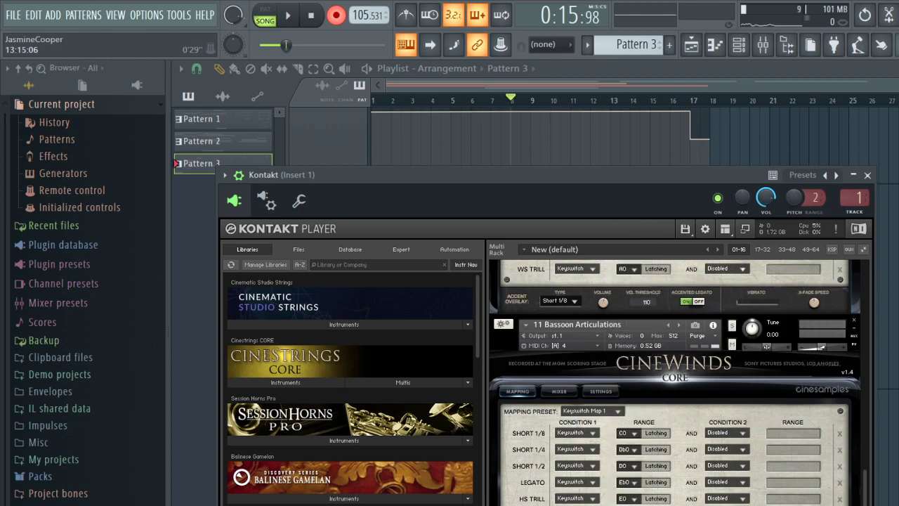
Make Bassoon the active channel and start a brief recording take from bar 8 of the playlist.
{"action": "left_click", "coordinate": [588, 69]}
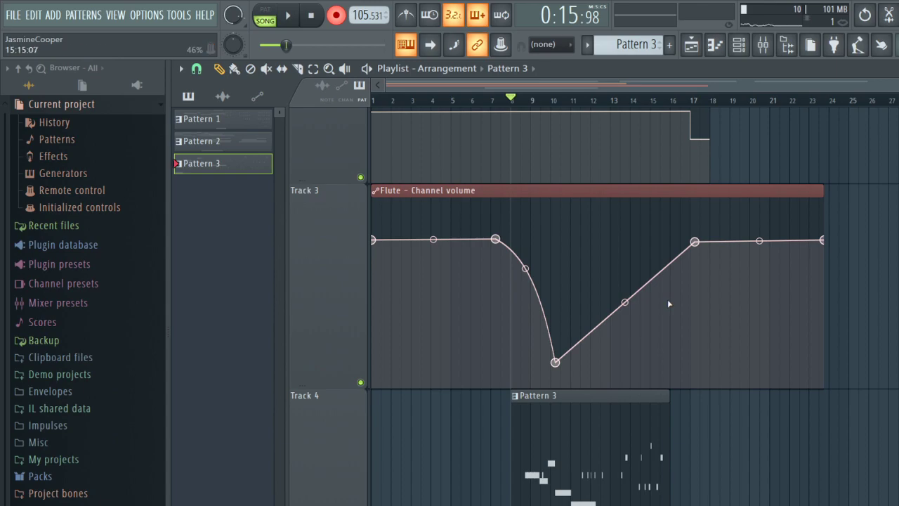
{"action": "left_click", "coordinate": [746, 42]}
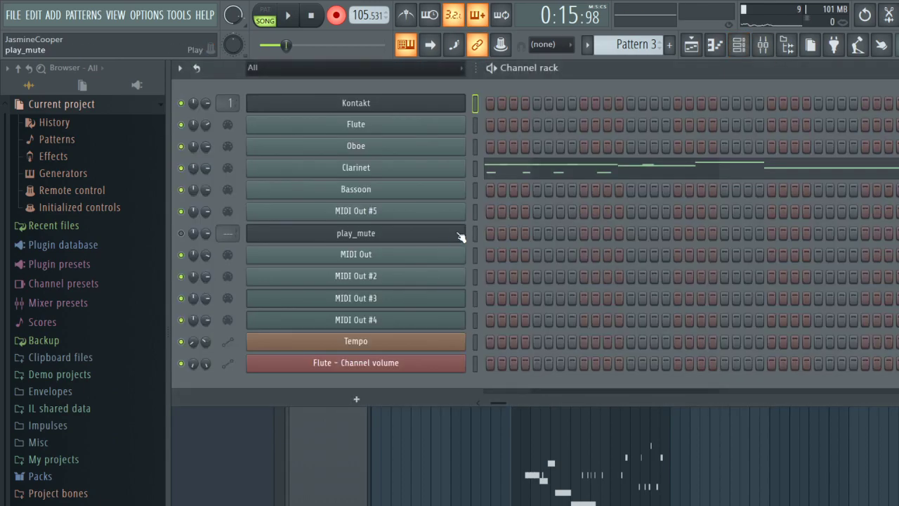
{"action": "left_click", "coordinate": [479, 189]}
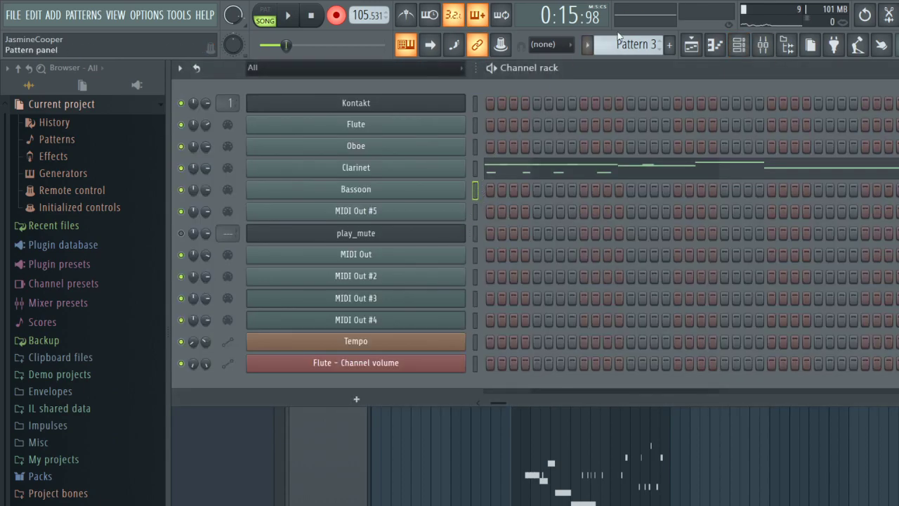
{"action": "left_click", "coordinate": [696, 56]}
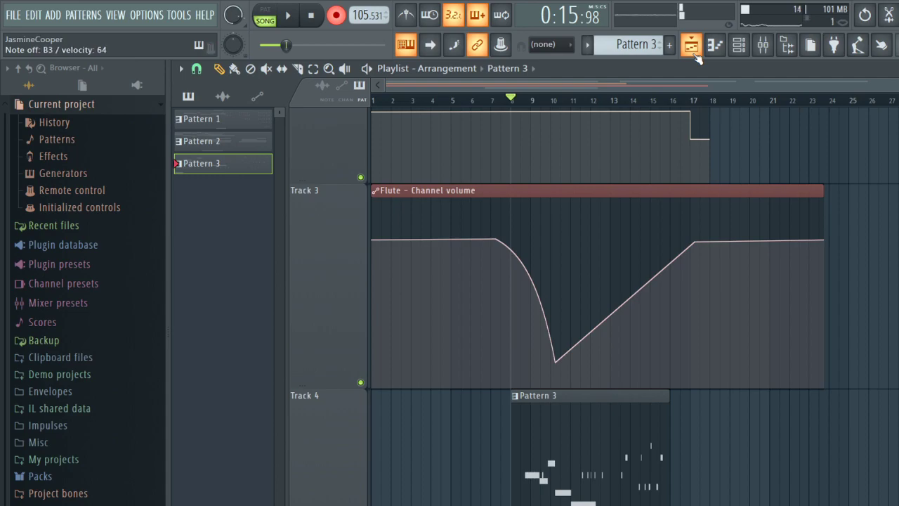
{"action": "key", "text": "space"}
{"action": "key", "text": "space"}
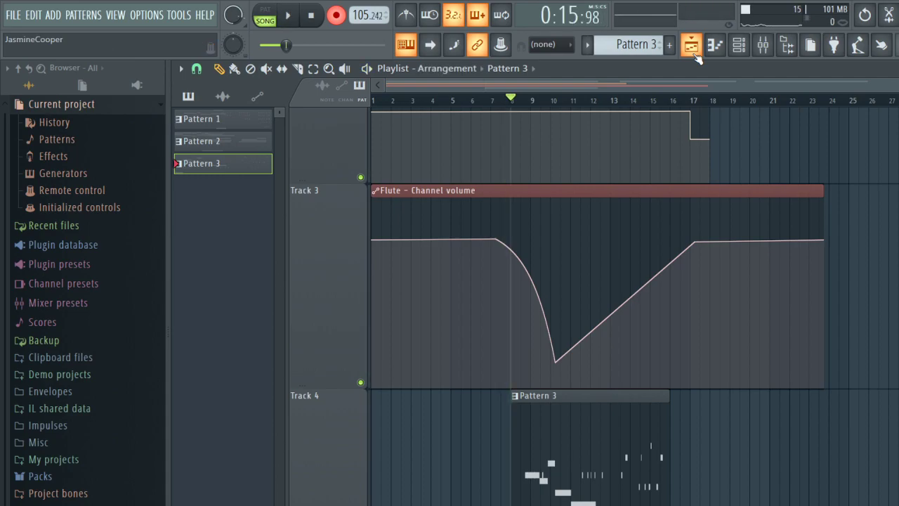
Play the song from bar 8 to rehearse a bassoon part against the existing parts.
{"action": "scroll", "coordinate": [363, 212], "scroll_direction": "up", "scroll_amount": 5}
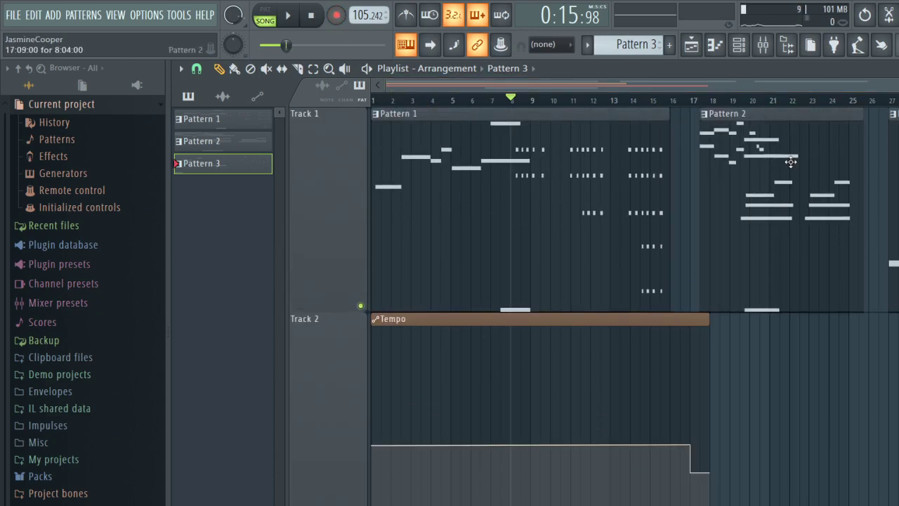
{"action": "left_click_drag", "start_coordinate": [898, 85], "coordinate": [610, 139]}
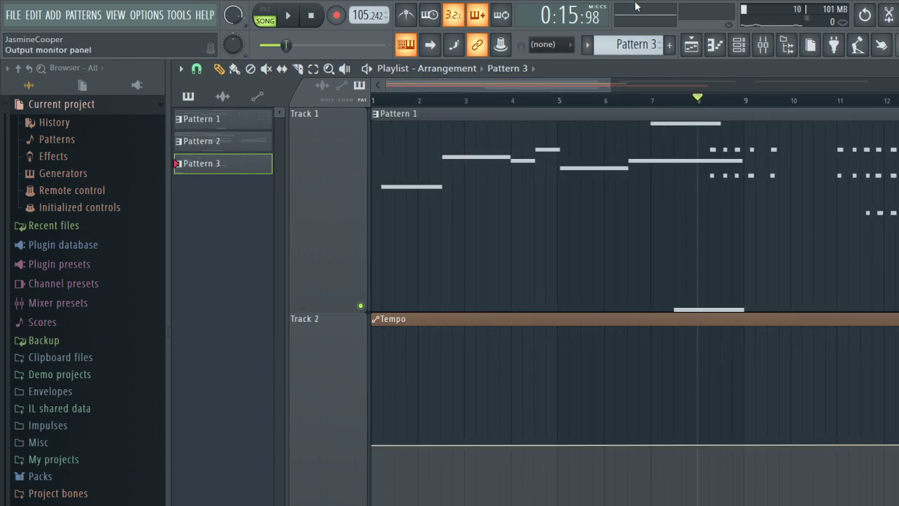
{"action": "left_click_drag", "start_coordinate": [586, 86], "coordinate": [657, 88]}
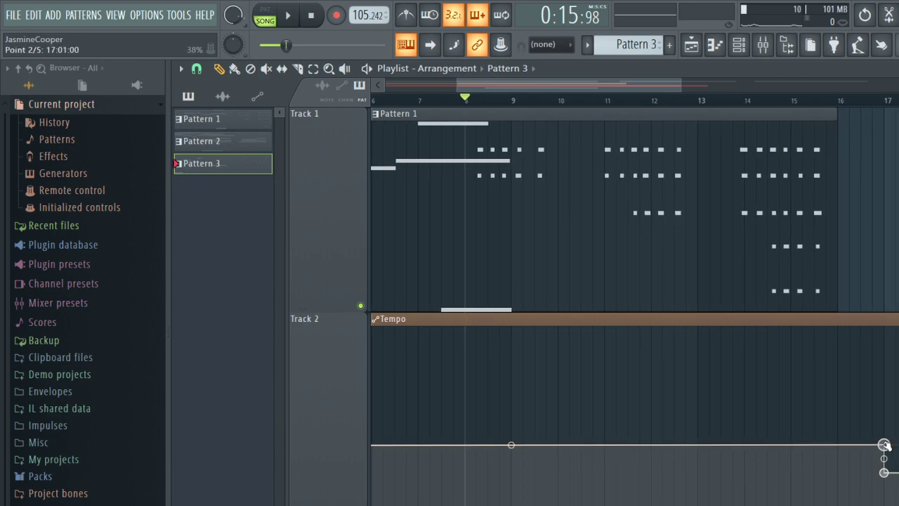
{"action": "left_click_drag", "start_coordinate": [885, 445], "coordinate": [885, 446]}
{"action": "left_click_drag", "start_coordinate": [538, 85], "coordinate": [450, 87]}
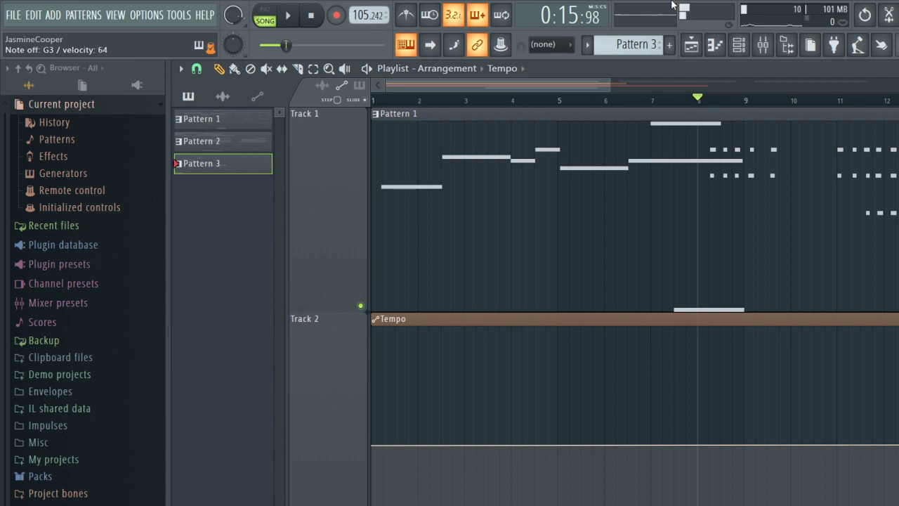
{"action": "key", "text": "space"}
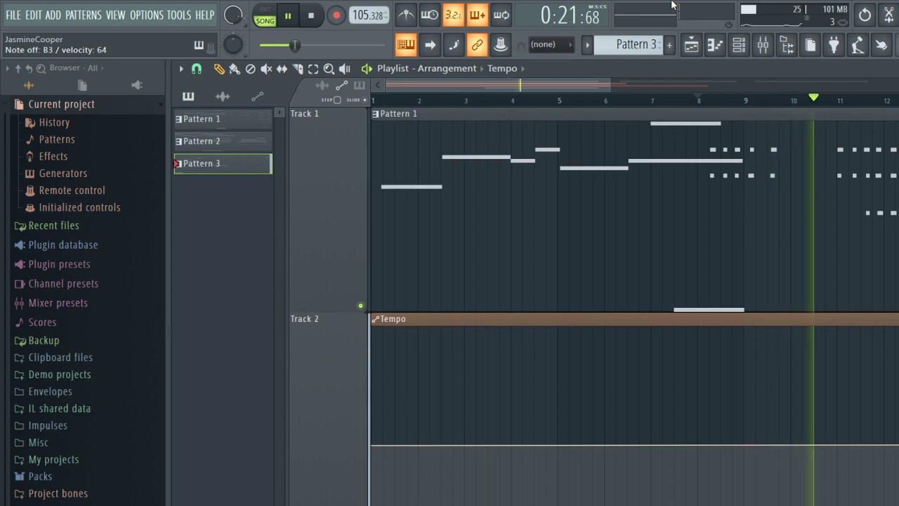
{"action": "key", "text": "space"}
Inspect the Clarinet notes of Pattern 3 in the piano roll from bar 1 and audition pitches on its keyboard.
{"action": "left_click", "coordinate": [734, 55]}
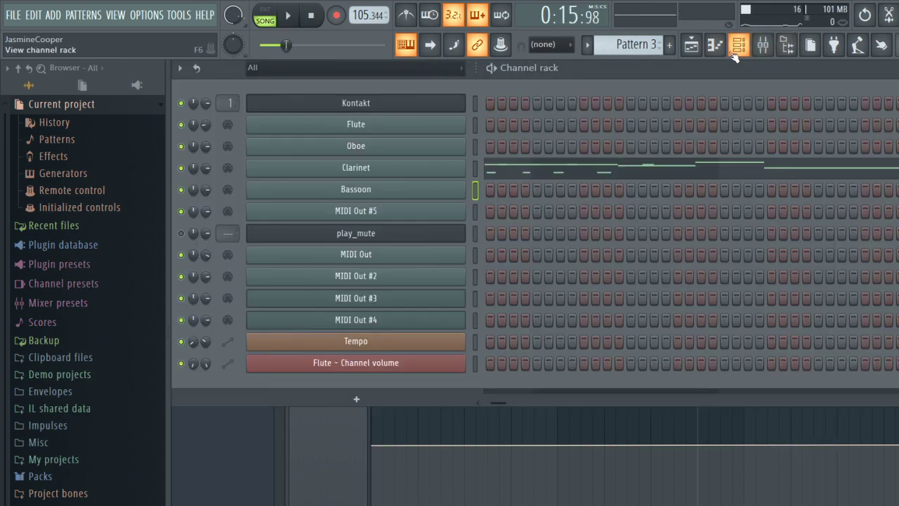
{"action": "left_click", "coordinate": [515, 175]}
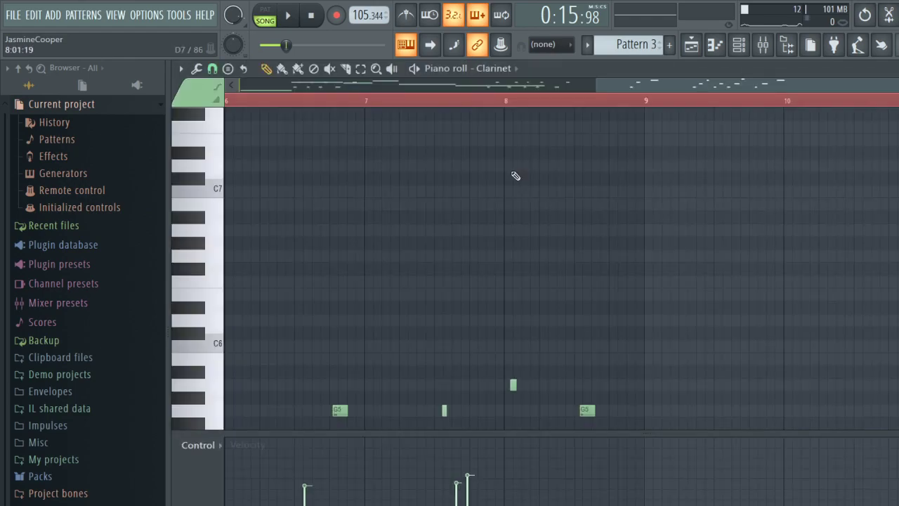
{"action": "left_click_drag", "start_coordinate": [640, 86], "coordinate": [2, 114]}
{"action": "scroll", "coordinate": [411, 335], "scroll_direction": "down", "scroll_amount": 7}
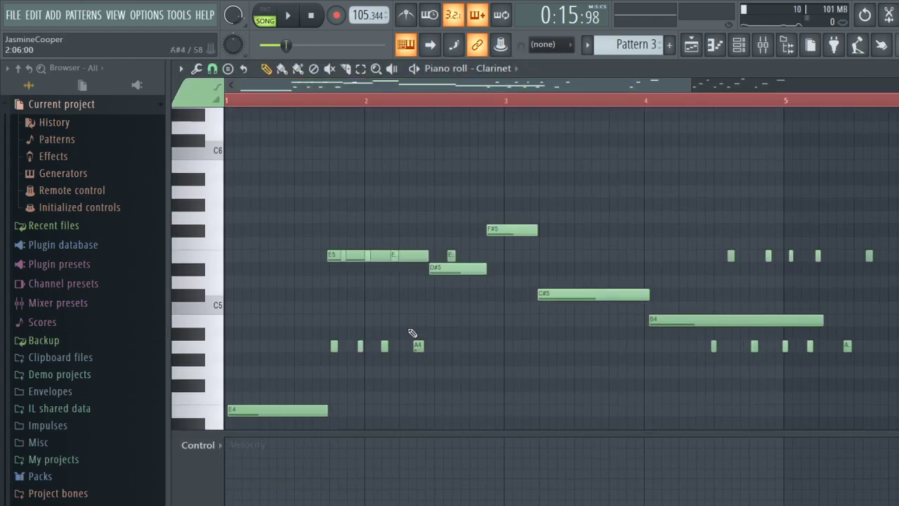
{"action": "left_click", "coordinate": [189, 341]}
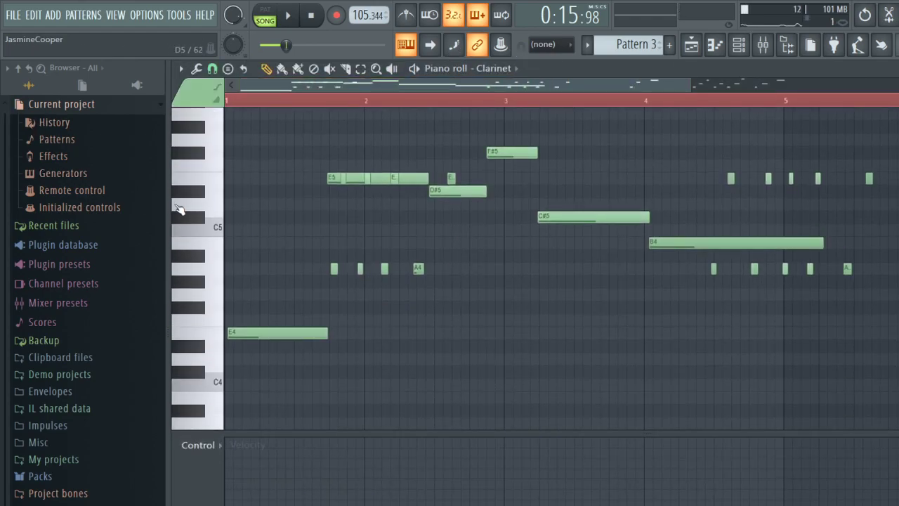
{"action": "left_click", "coordinate": [194, 173]}
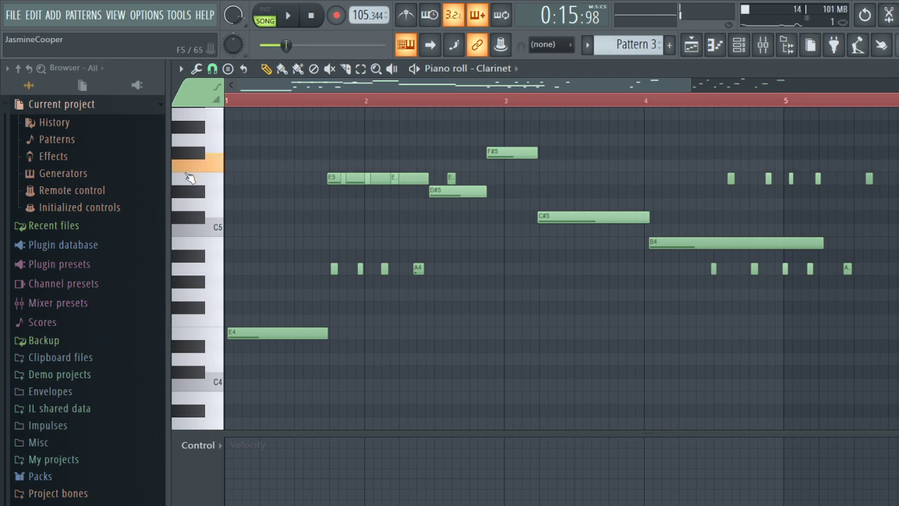
Play the song from the beginning and delete the Pattern 3 clip from Track 4.
{"action": "left_click", "coordinate": [739, 45]}
{"action": "left_click", "coordinate": [691, 44]}
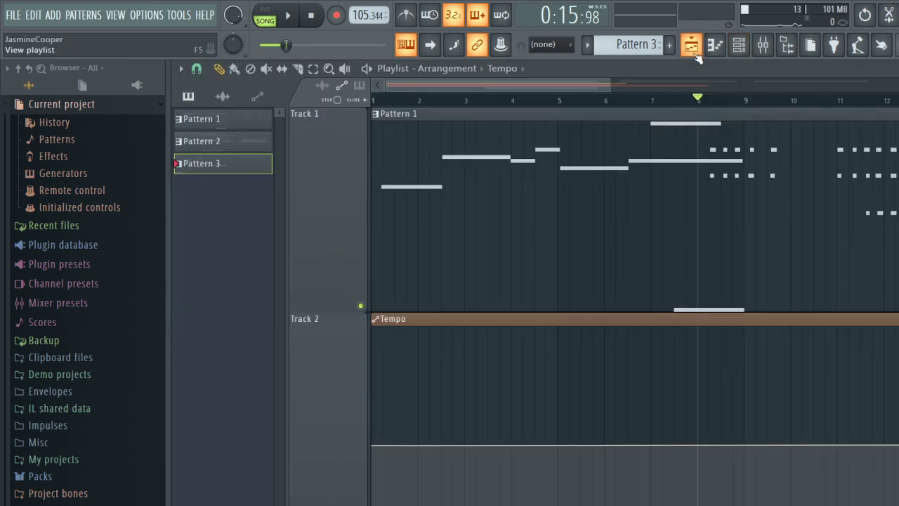
{"action": "key", "text": "space"}
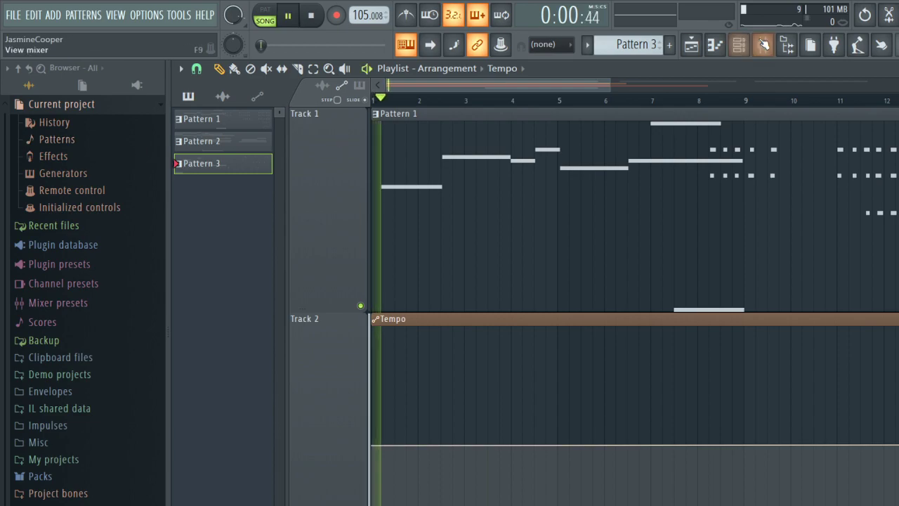
{"action": "left_click", "coordinate": [737, 45]}
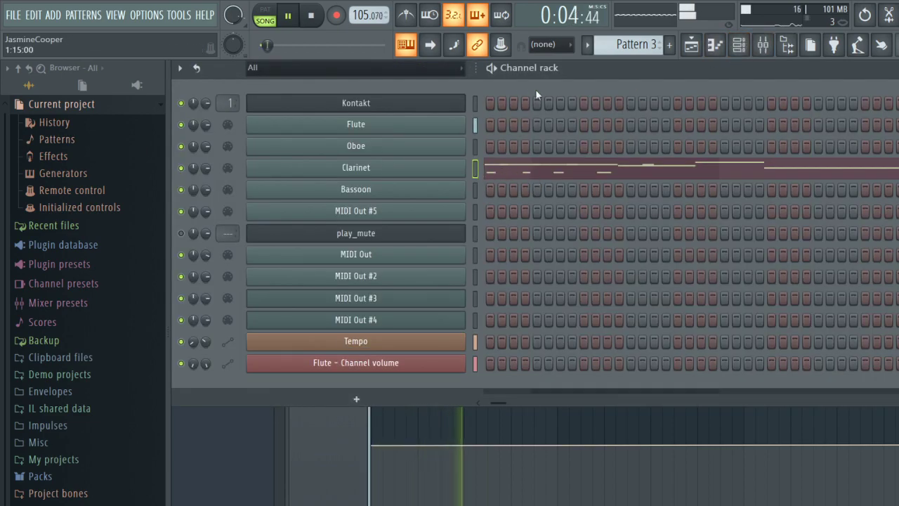
{"action": "left_click", "coordinate": [691, 45]}
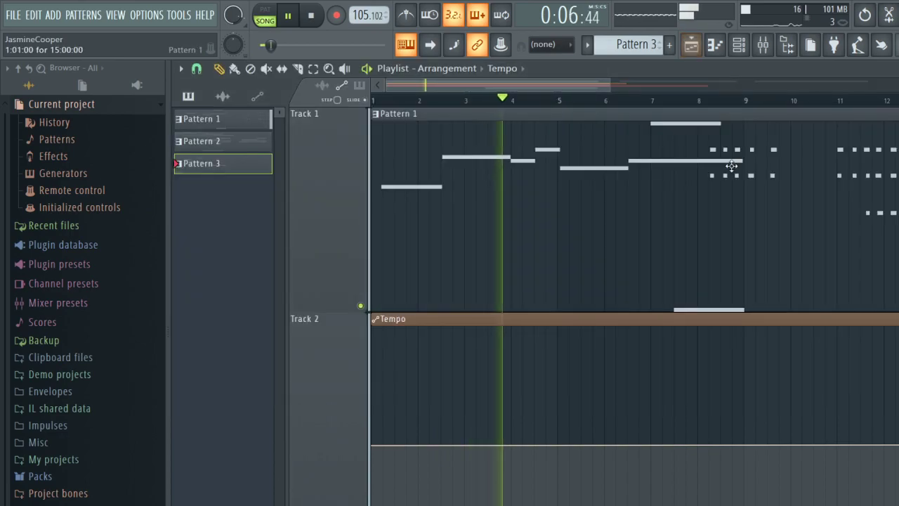
{"action": "scroll", "coordinate": [735, 197], "scroll_direction": "down", "scroll_amount": 3}
{"action": "scroll", "coordinate": [824, 364], "scroll_direction": "down", "scroll_amount": 2}
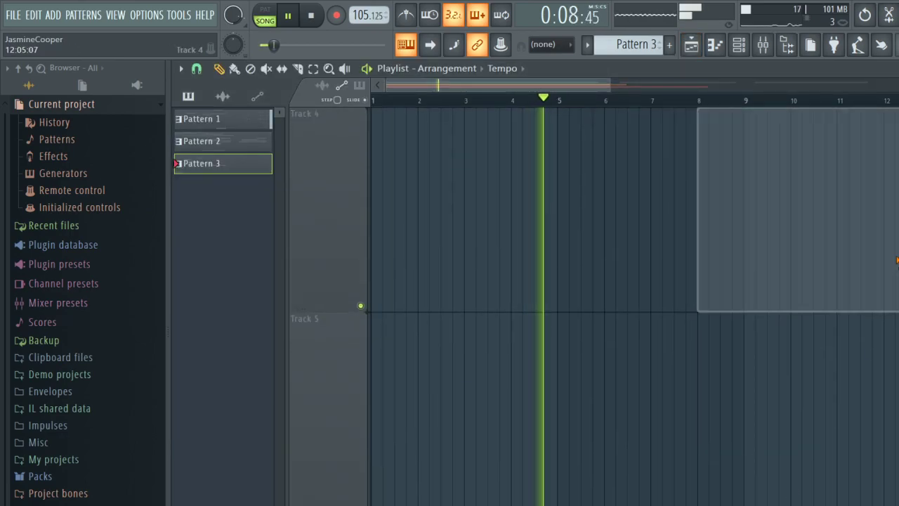
{"action": "scroll", "coordinate": [886, 246], "scroll_direction": "up", "scroll_amount": 3}
{"action": "key", "text": "space"}
Review the recorded Clarinet notes of Pattern 3 again in the piano roll.
{"action": "left_click", "coordinate": [739, 45]}
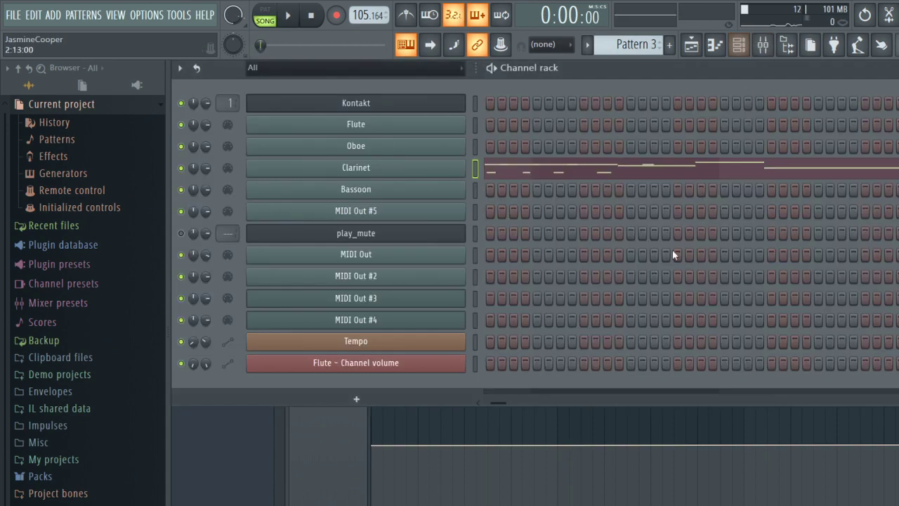
{"action": "left_click", "coordinate": [527, 174]}
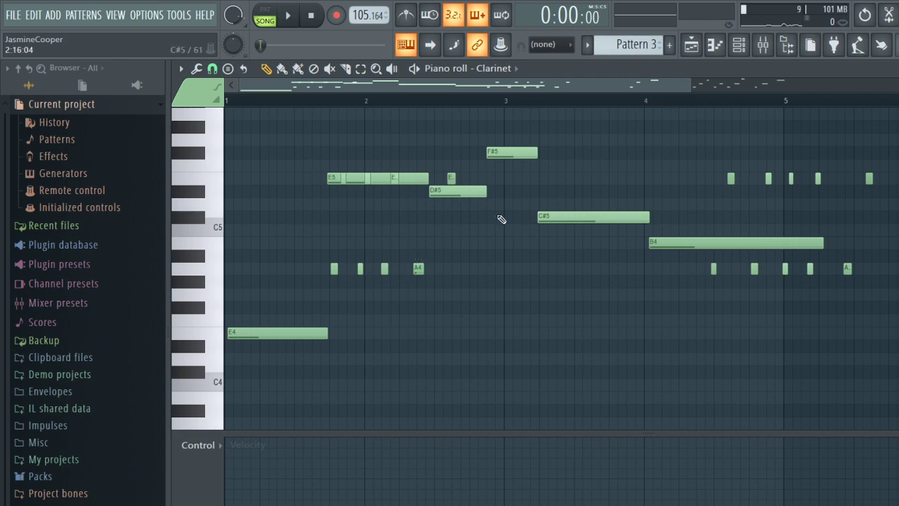
{"action": "left_click", "coordinate": [716, 45]}
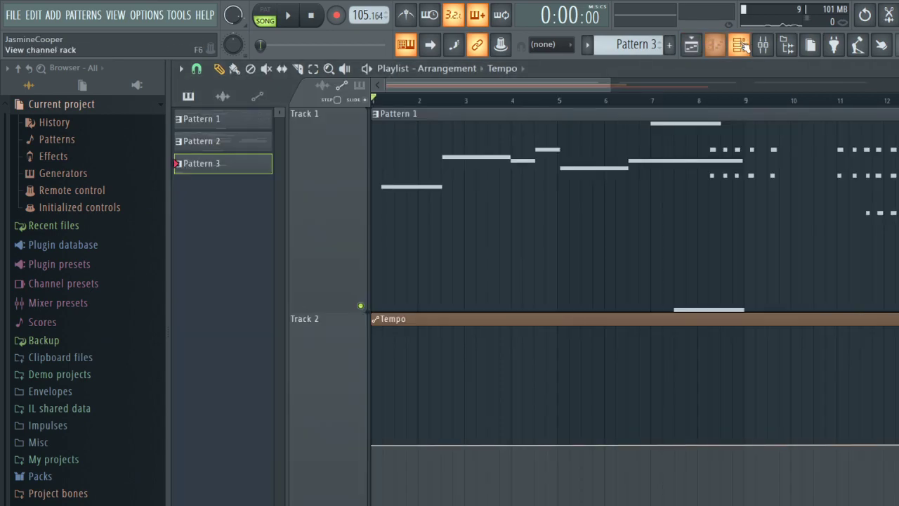
Undo the clip deletion, the automation point move and the recorded takes, and look through the project history.
{"action": "left_click", "coordinate": [741, 44]}
{"action": "key", "text": "ctrl+alt+z"}
{"action": "key", "text": "ctrl+alt+z"}
{"action": "key", "text": "ctrl+alt+z"}
{"action": "key", "text": "ctrl+alt+z"}
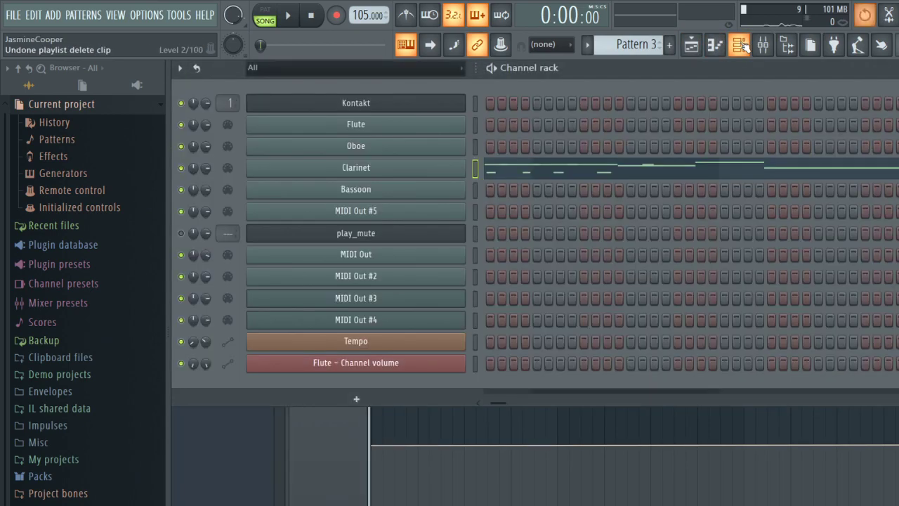
{"action": "key", "text": "ctrl+alt+z"}
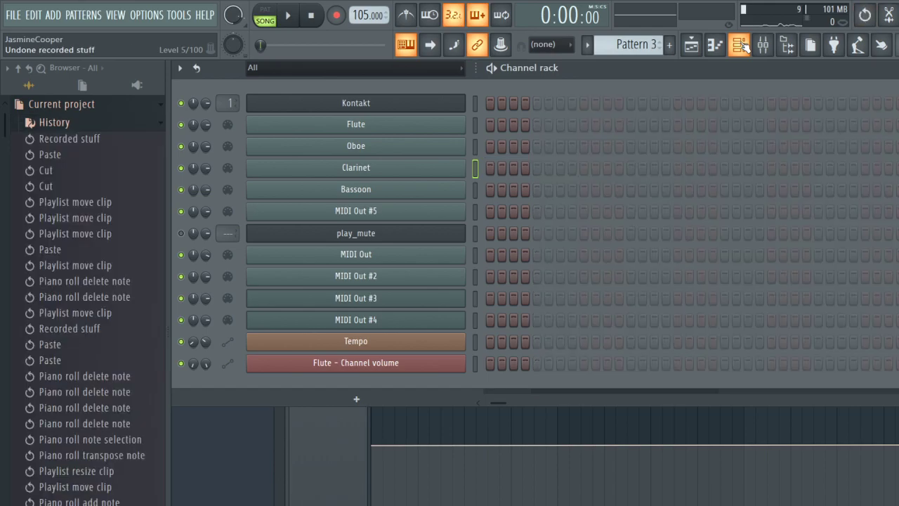
{"action": "scroll", "coordinate": [124, 482], "scroll_direction": "down", "scroll_amount": 15}
{"action": "scroll", "coordinate": [84, 351], "scroll_direction": "up", "scroll_amount": 10}
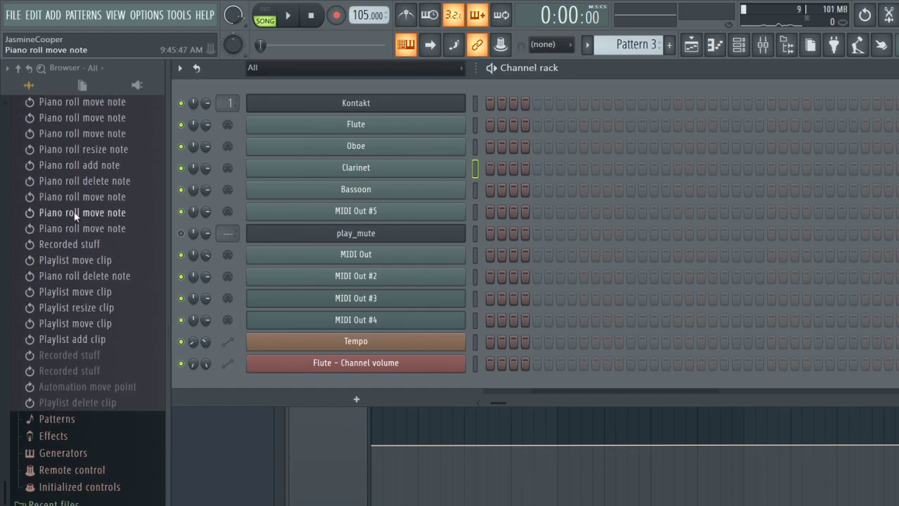
Restore the project history to the first recorded take, then delete the Pattern 3 clip from the playlist.
{"action": "left_click", "coordinate": [43, 359]}
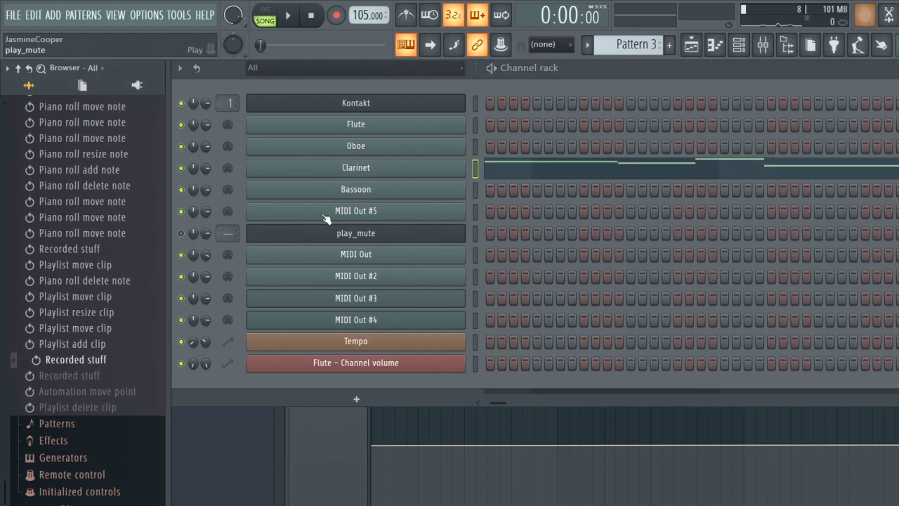
{"action": "left_click", "coordinate": [693, 45]}
{"action": "scroll", "coordinate": [808, 394], "scroll_direction": "up", "scroll_amount": 5}
{"action": "scroll", "coordinate": [758, 394], "scroll_direction": "down", "scroll_amount": 6}
{"action": "scroll", "coordinate": [763, 238], "scroll_direction": "up", "scroll_amount": 5}
{"action": "right_click", "coordinate": [778, 386]}
{"action": "scroll", "coordinate": [731, 450], "scroll_direction": "up", "scroll_amount": 1}
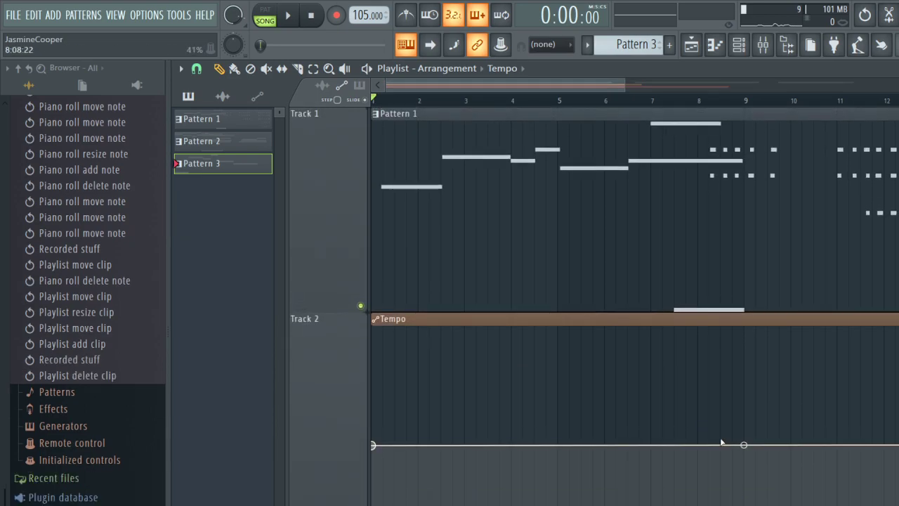
Make Pattern 1 the active pattern, record a take of played notes into it from the song start, and disarm recording.
{"action": "left_click", "coordinate": [637, 224]}
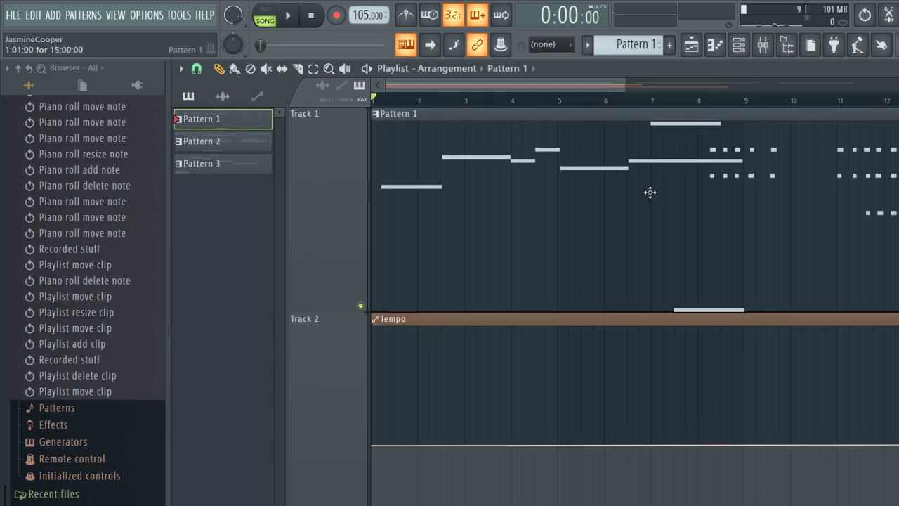
{"action": "left_click", "coordinate": [739, 45]}
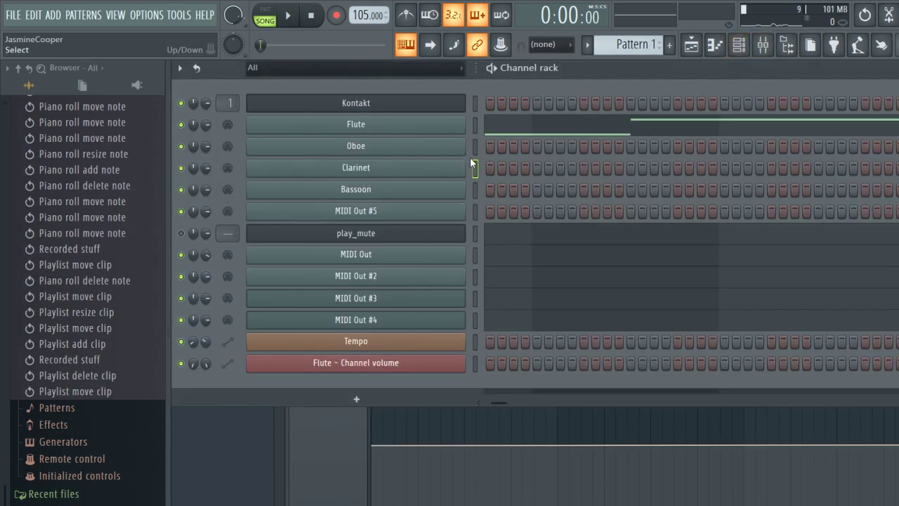
{"action": "left_click", "coordinate": [693, 45]}
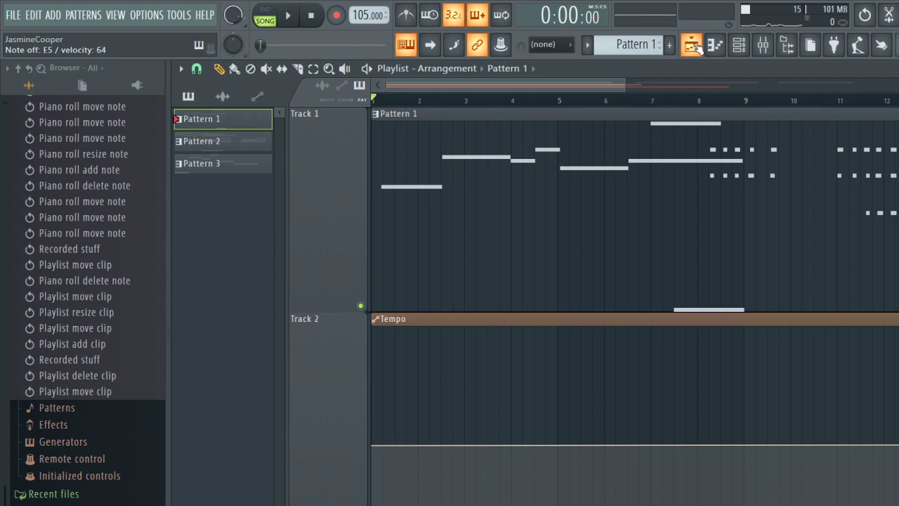
{"action": "left_click", "coordinate": [336, 15]}
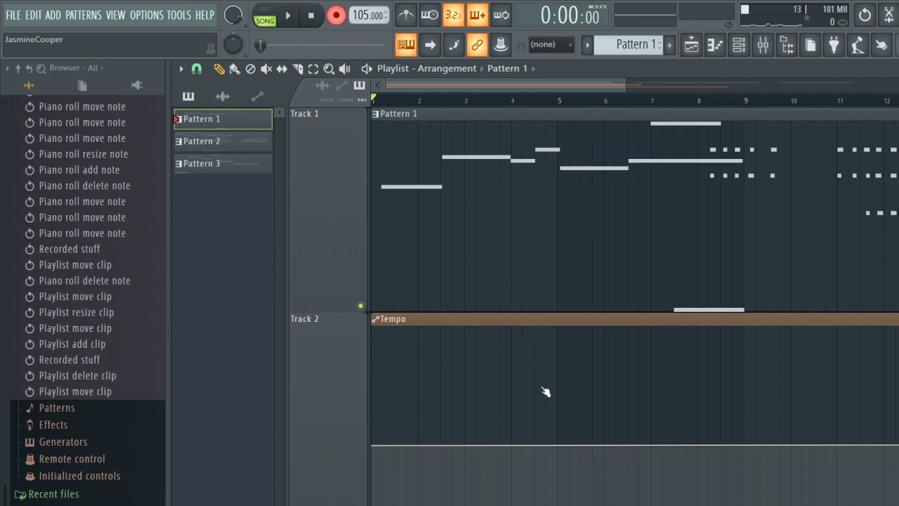
{"action": "key", "text": "space"}
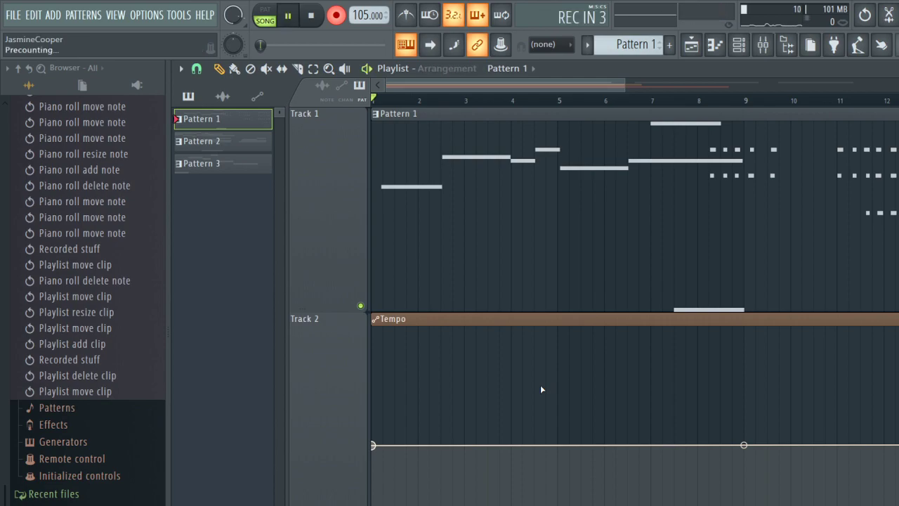
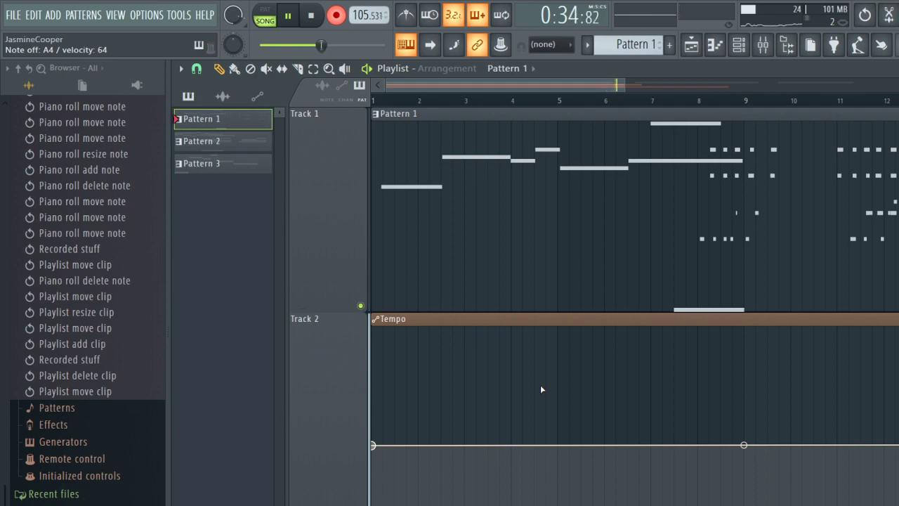
{"action": "left_click_drag", "start_coordinate": [569, 82], "coordinate": [643, 83]}
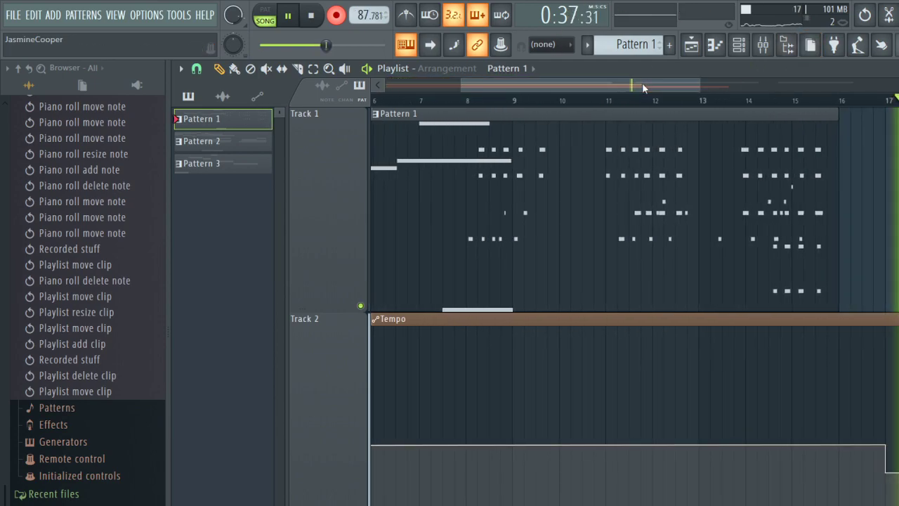
{"action": "left_click", "coordinate": [338, 23]}
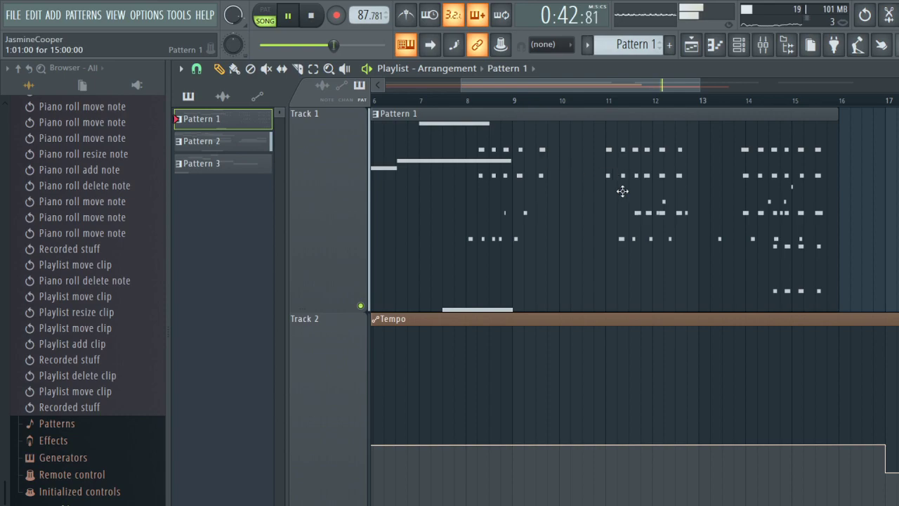
Listen to the arrangement into Pattern 2, stop playback, and bring up Pattern 2's channels in the channel rack.
{"action": "left_click_drag", "start_coordinate": [601, 89], "coordinate": [679, 84]}
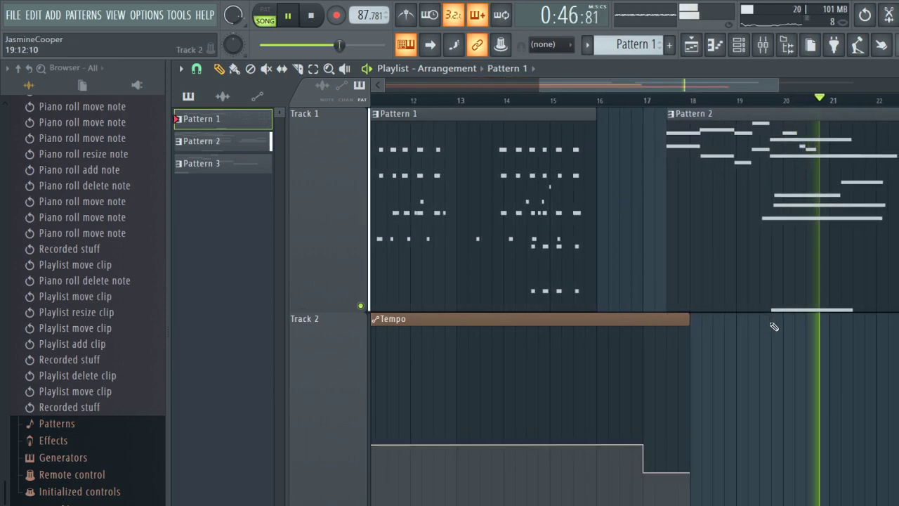
{"action": "key", "text": "space"}
{"action": "double_click", "coordinate": [714, 246]}
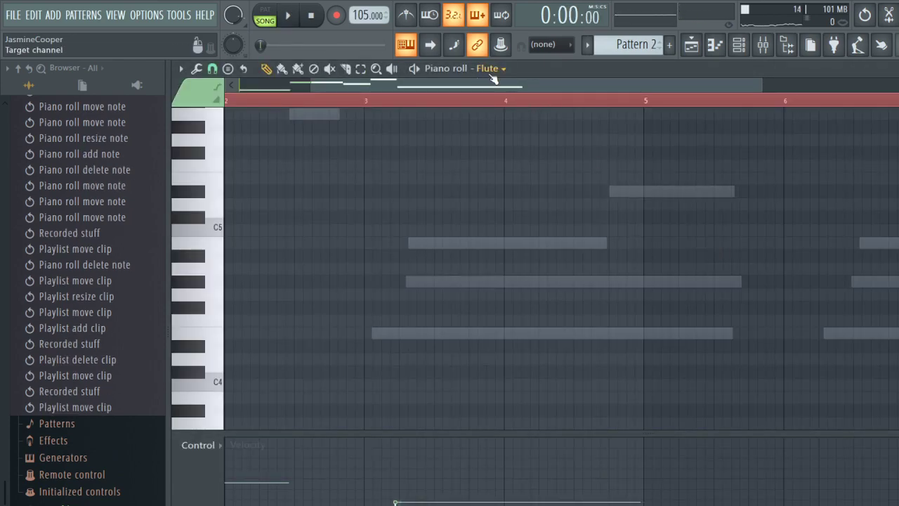
{"action": "left_click", "coordinate": [695, 44]}
{"action": "left_click_drag", "start_coordinate": [604, 85], "coordinate": [258, 105]}
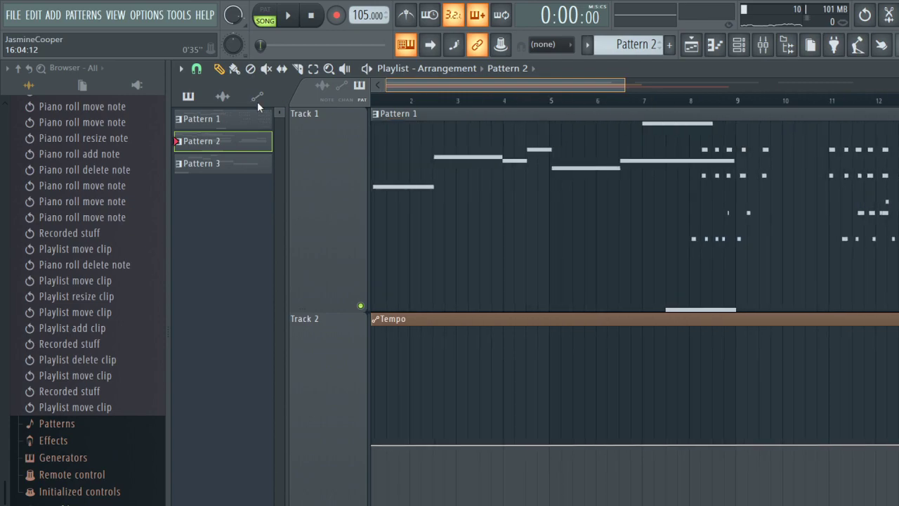
{"action": "left_click_drag", "start_coordinate": [537, 83], "coordinate": [826, 87]}
{"action": "double_click", "coordinate": [703, 160]}
{"action": "left_click", "coordinate": [740, 44]}
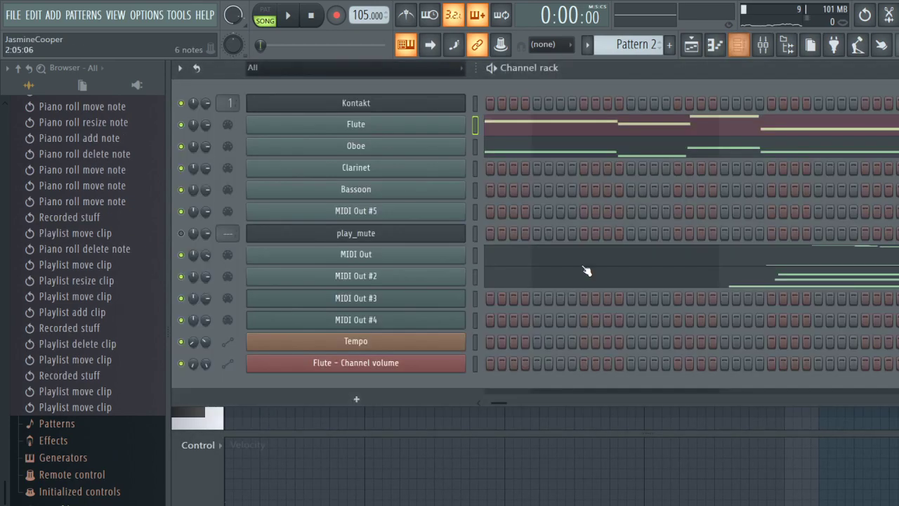
Copy the Pattern 2 notes of MIDI Out #2 and paste them into MIDI Out #3, MIDI Out #4 and play_mute.
{"action": "key", "text": "ctrl+c"}
{"action": "key", "text": "Down"}
{"action": "key", "text": "ctrl+v"}
{"action": "key", "text": "Down"}
{"action": "key", "text": "ctrl+v"}
{"action": "left_click", "coordinate": [479, 273]}
{"action": "key", "text": "Up"}
{"action": "key", "text": "Up"}
{"action": "key", "text": "ctrl+v"}
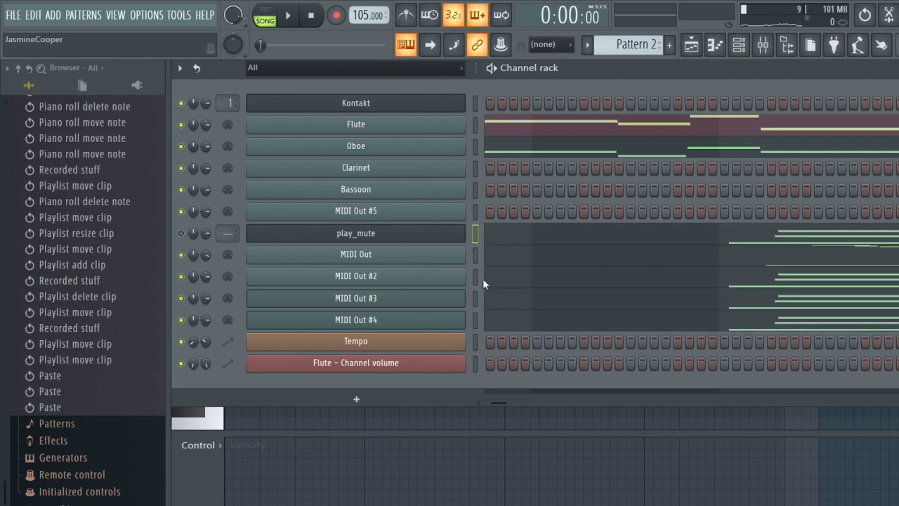
Add a C2 note shortly before bar 3 in Pattern 2 for each of MIDI Out #2, MIDI Out #3 and MIDI Out #4.
{"action": "left_click", "coordinate": [572, 279]}
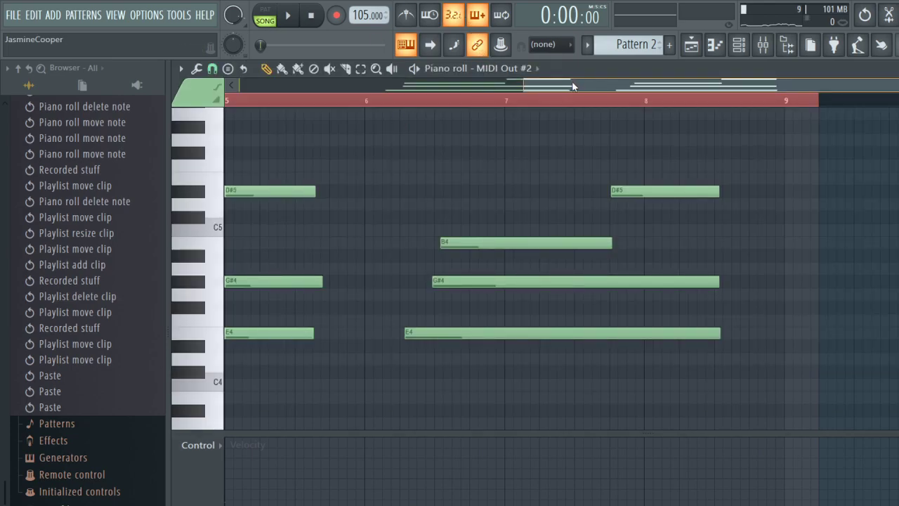
{"action": "left_click_drag", "start_coordinate": [573, 86], "coordinate": [288, 87]}
{"action": "scroll", "coordinate": [448, 302], "scroll_direction": "down", "scroll_amount": 10}
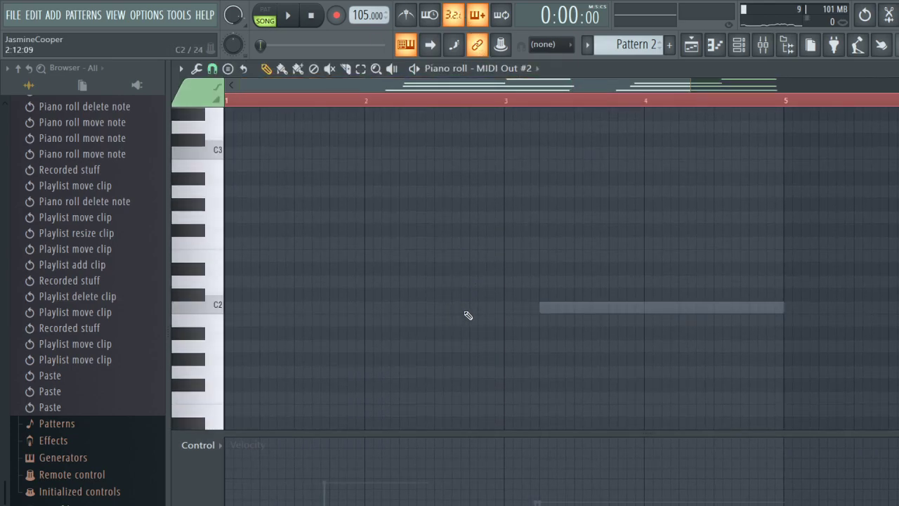
{"action": "left_click", "coordinate": [484, 307]}
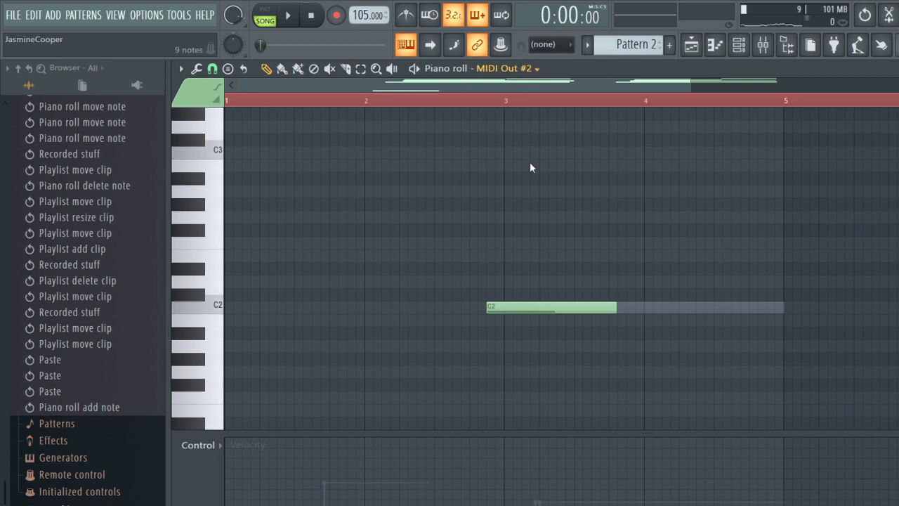
{"action": "left_click", "coordinate": [530, 181]}
{"action": "left_click", "coordinate": [480, 307]}
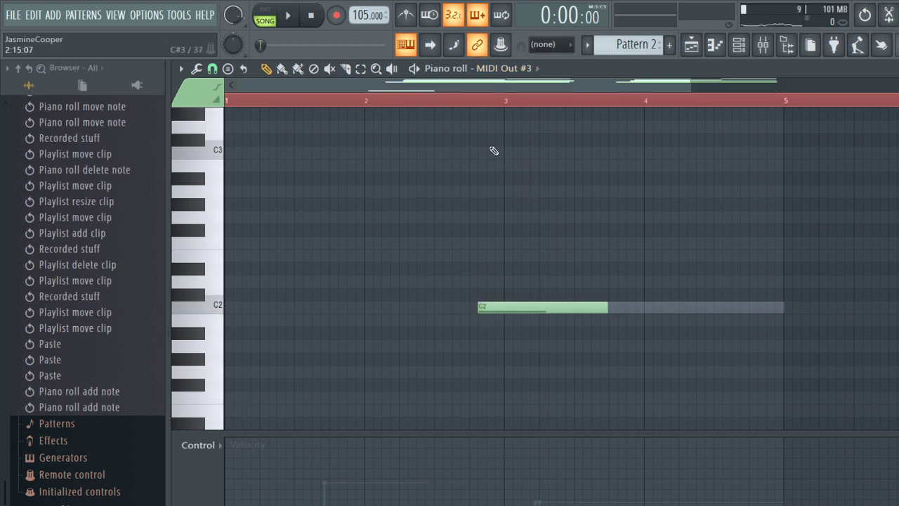
{"action": "left_click", "coordinate": [537, 182]}
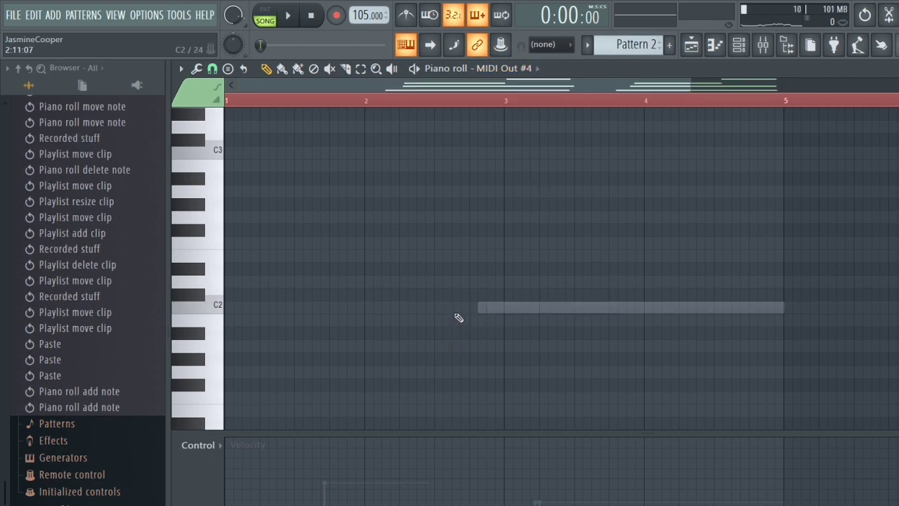
{"action": "left_click", "coordinate": [492, 307]}
{"action": "left_click", "coordinate": [692, 45]}
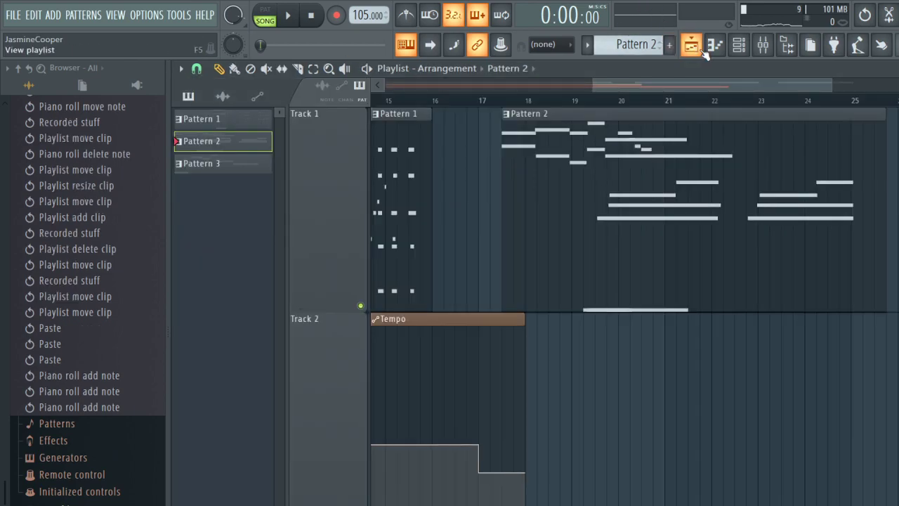
Delete the G#4 and E4 notes from MIDI Out #2 in Pattern 2, keeping its B4 and D#5 notes.
{"action": "left_click", "coordinate": [739, 45]}
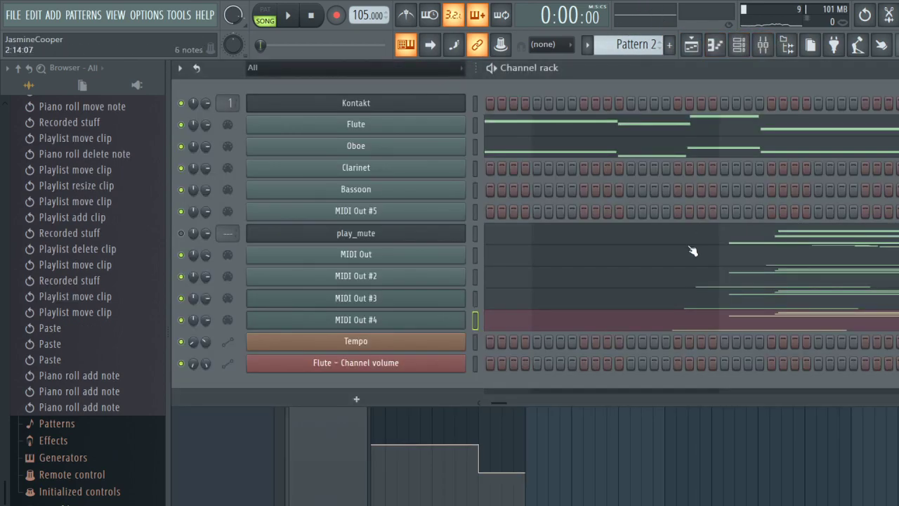
{"action": "left_click", "coordinate": [542, 269]}
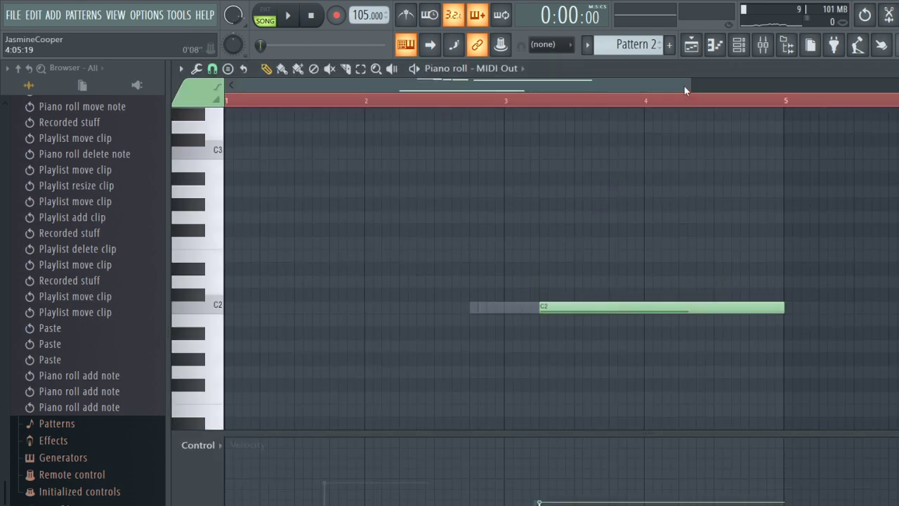
{"action": "left_click_drag", "start_coordinate": [679, 83], "coordinate": [898, 85]}
{"action": "scroll", "coordinate": [737, 150], "scroll_direction": "up", "scroll_amount": 9}
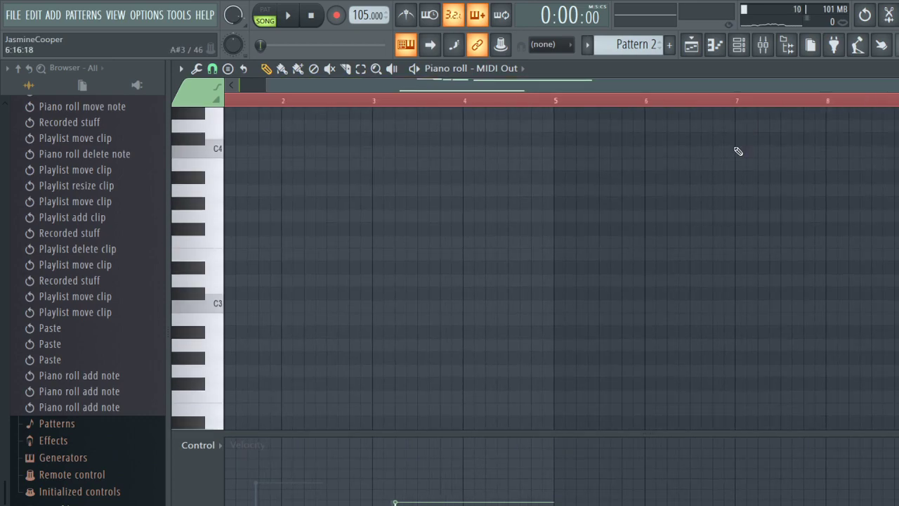
{"action": "scroll", "coordinate": [562, 196], "scroll_direction": "up", "scroll_amount": 3}
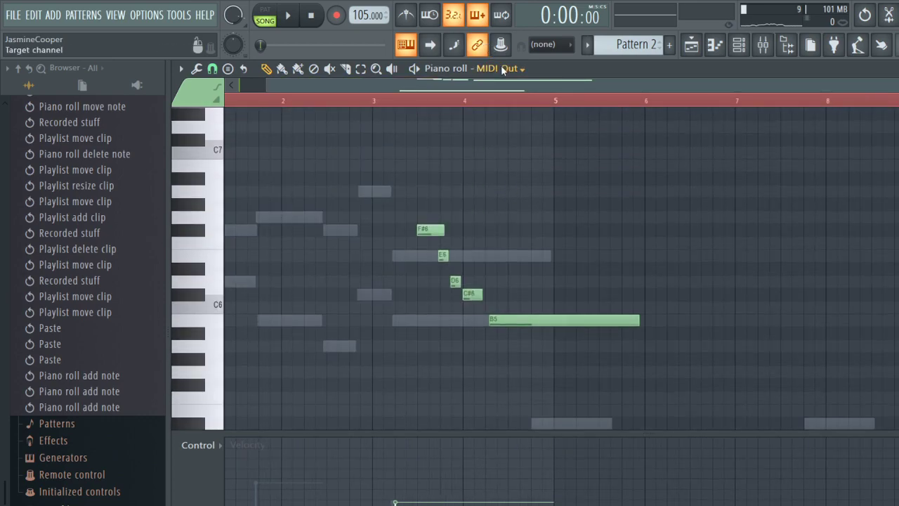
{"action": "left_click", "coordinate": [519, 151]}
{"action": "scroll", "coordinate": [525, 180], "scroll_direction": "down", "scroll_amount": 5}
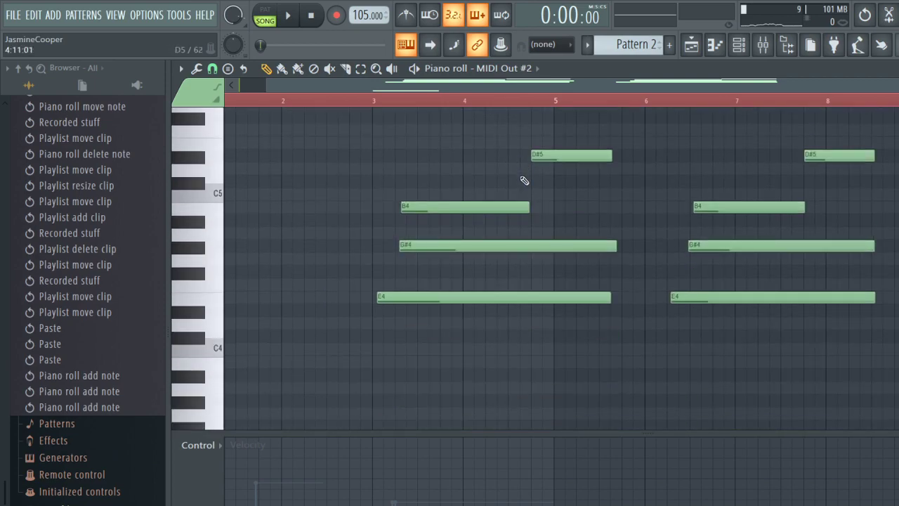
{"action": "right_click", "coordinate": [590, 243]}
{"action": "right_click", "coordinate": [834, 243]}
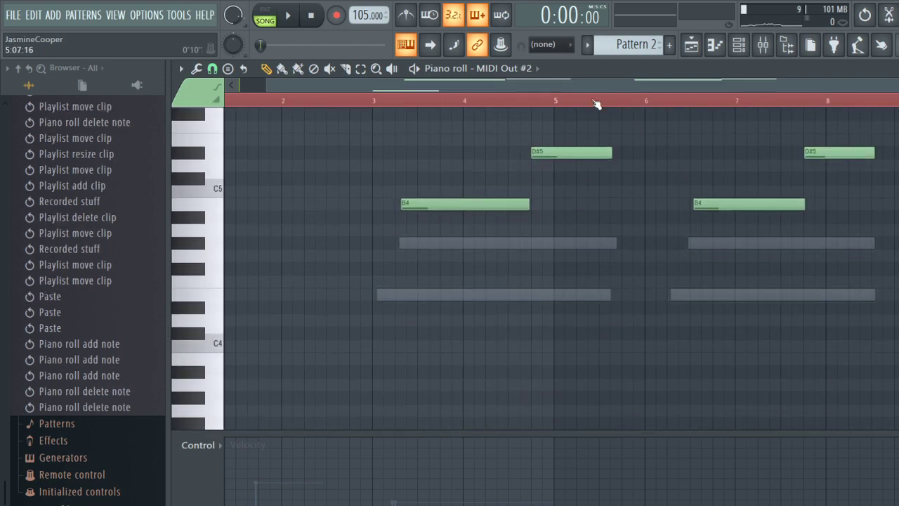
Delete the D#5, B4 and E4 notes from MIDI Out #3 in Pattern 2, keeping its two G#4 notes.
{"action": "left_click", "coordinate": [528, 168]}
{"action": "right_click", "coordinate": [543, 151]}
{"action": "right_click", "coordinate": [500, 204]}
{"action": "right_click", "coordinate": [732, 206]}
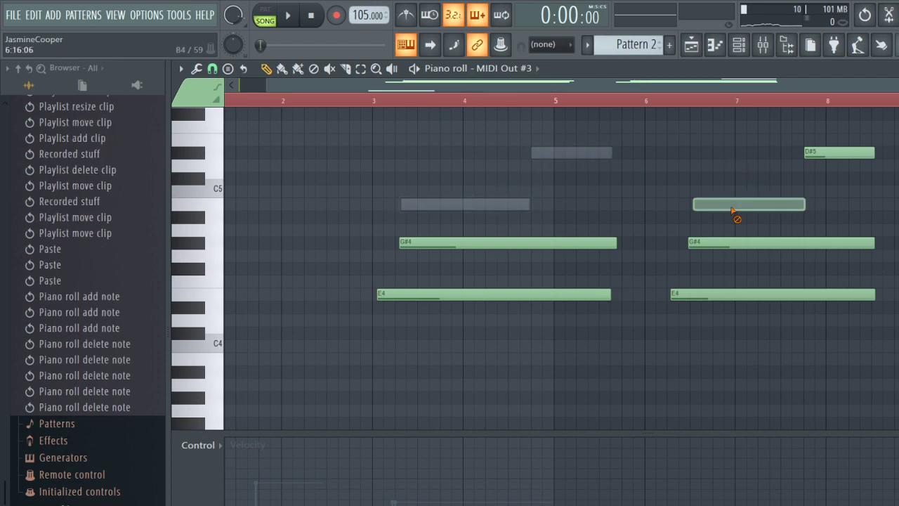
{"action": "right_click", "coordinate": [839, 153]}
{"action": "right_click", "coordinate": [600, 294]}
{"action": "right_click", "coordinate": [685, 295]}
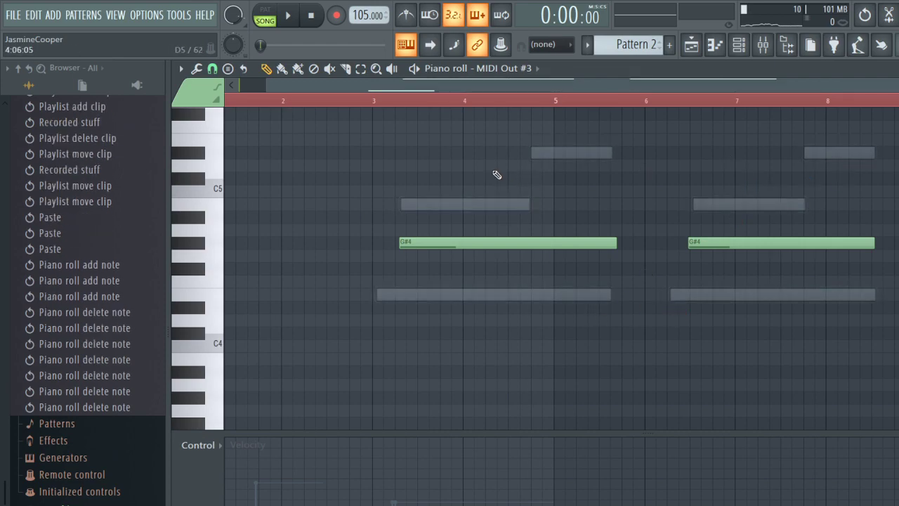
Delete the D#5, B4 and G#4 notes from MIDI Out #4 in Pattern 2, keeping its two E4 notes.
{"action": "left_click", "coordinate": [524, 185]}
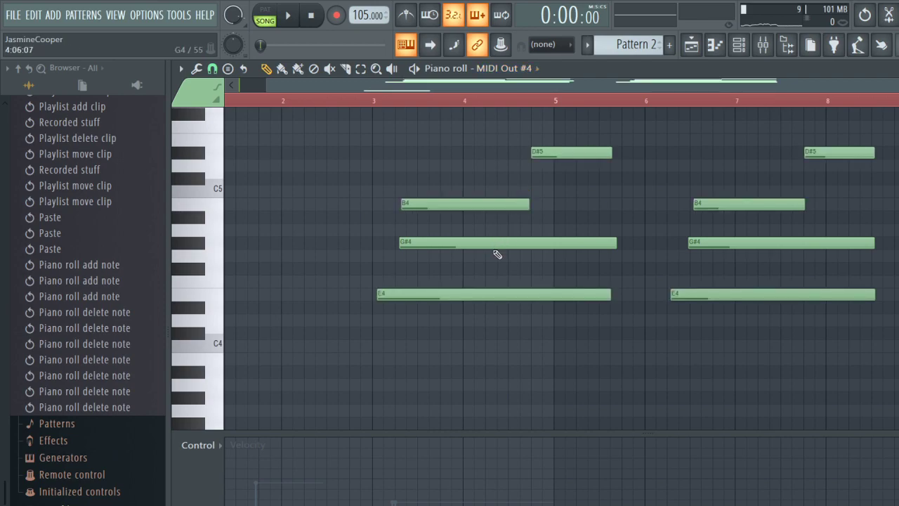
{"action": "right_click", "coordinate": [546, 153]}
{"action": "right_click", "coordinate": [745, 205]}
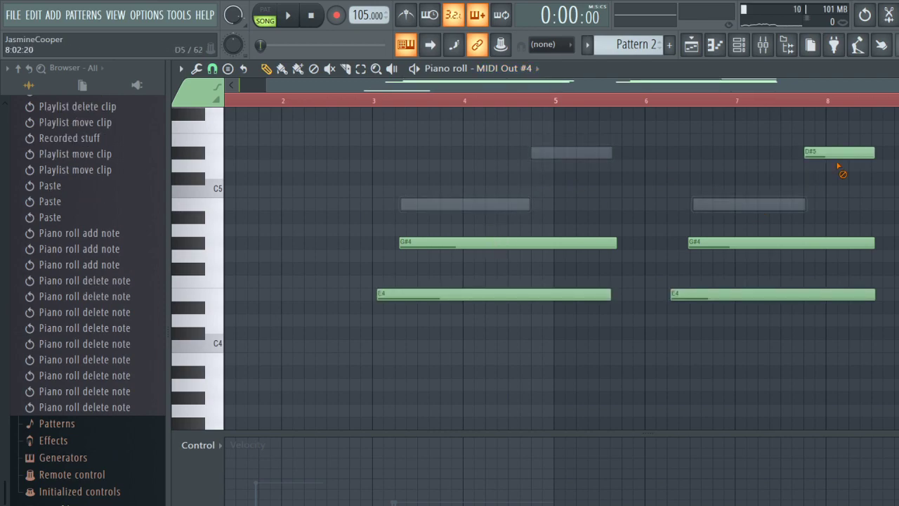
{"action": "right_click", "coordinate": [839, 153]}
{"action": "right_click", "coordinate": [748, 243]}
{"action": "right_click", "coordinate": [549, 243]}
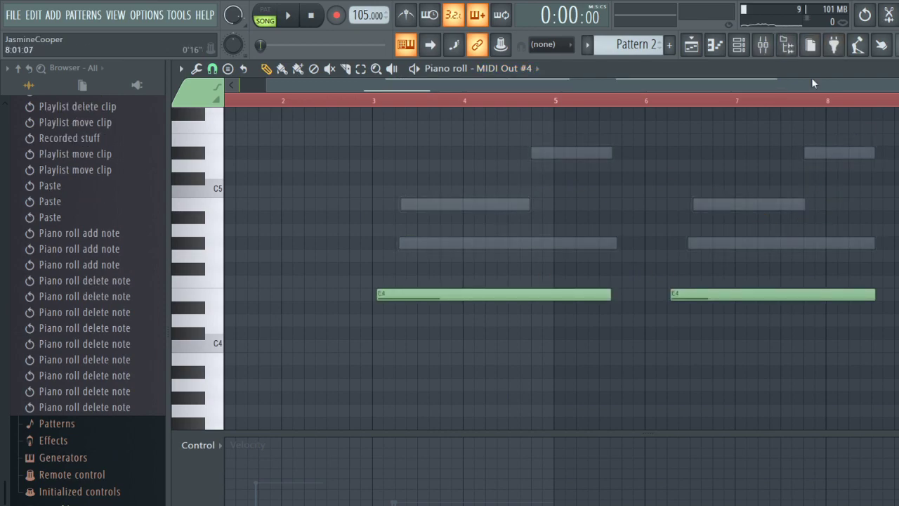
Play the song from the beginning and create an automation clip for the play_mute channel volume on Track 4.
{"action": "left_click", "coordinate": [694, 46]}
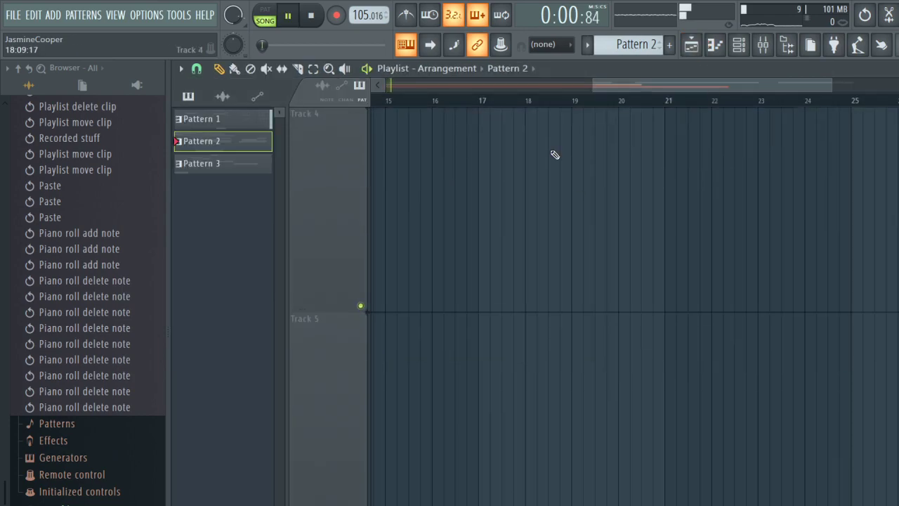
{"action": "left_click", "coordinate": [740, 46]}
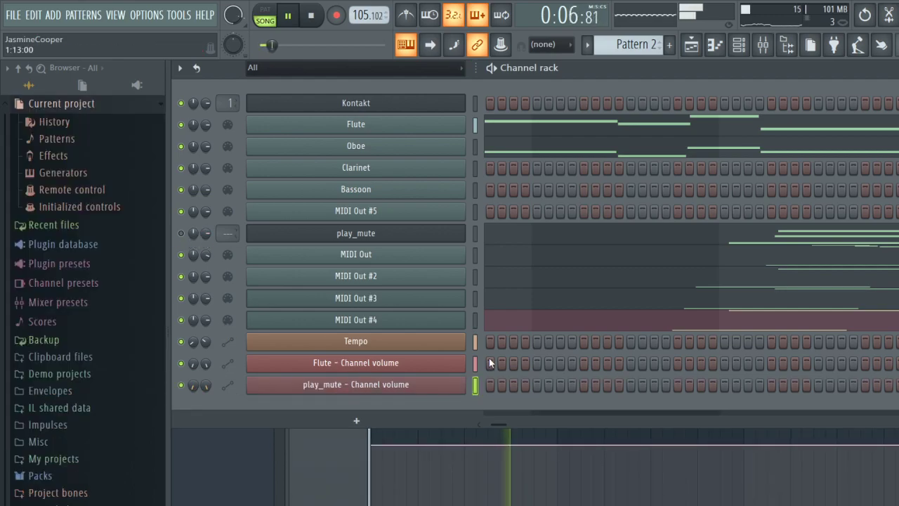
{"action": "left_click", "coordinate": [693, 47]}
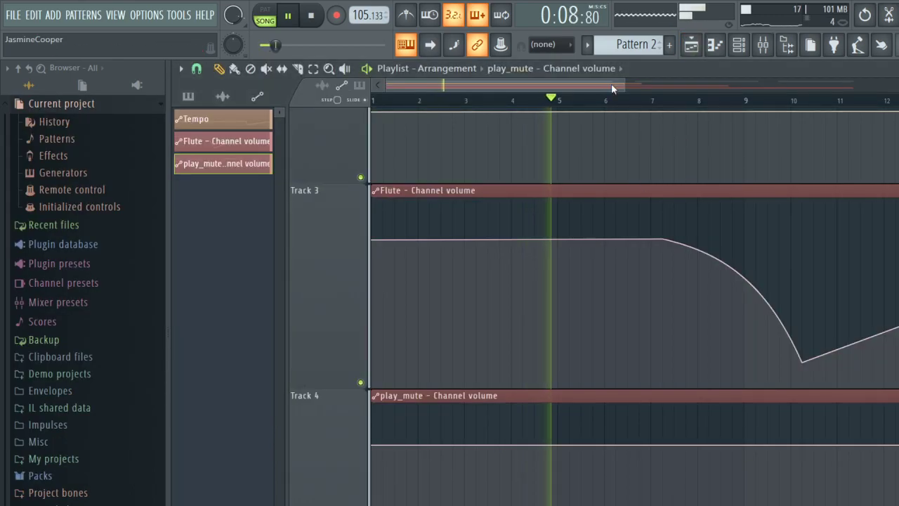
Shape the play_mute volume automation into rises and dips with points at about bars 18, 19, 20.5, 22, 23.5 and 25.
{"action": "scroll", "coordinate": [635, 221], "scroll_direction": "down", "scroll_amount": 5}
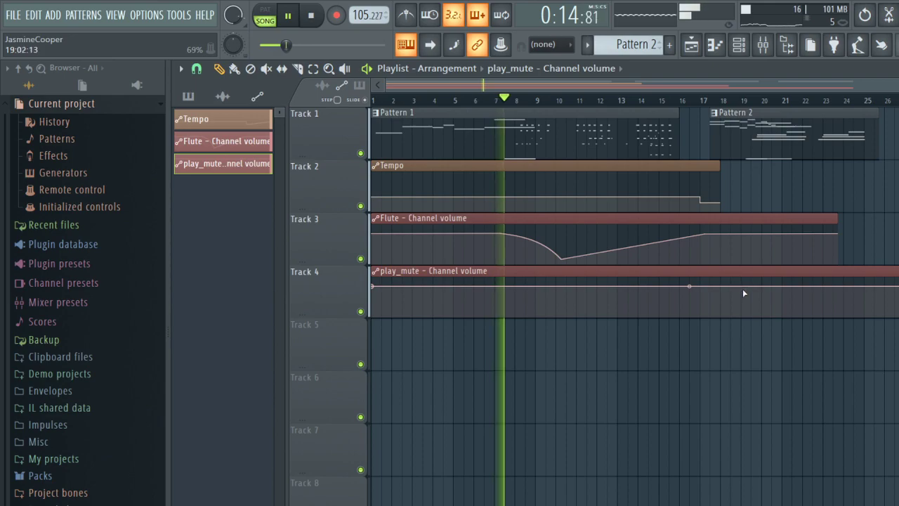
{"action": "right_click", "coordinate": [721, 287]}
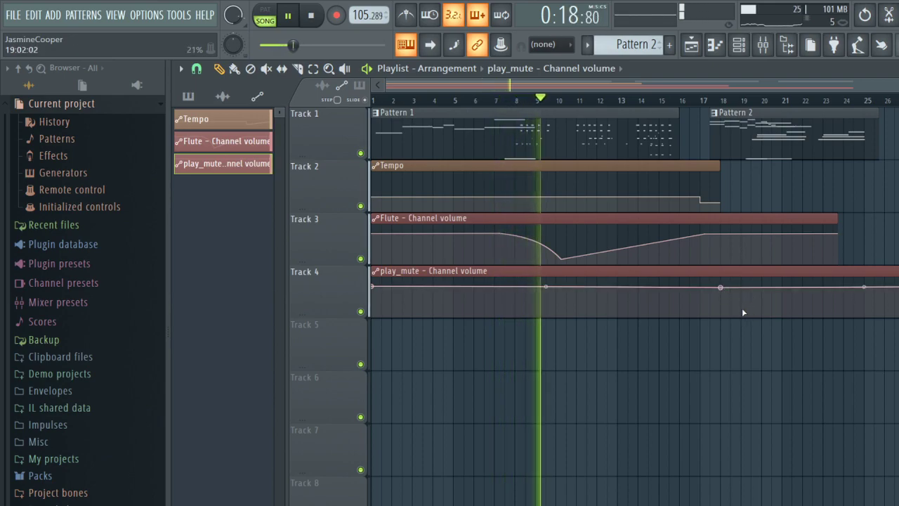
{"action": "right_click", "coordinate": [741, 306]}
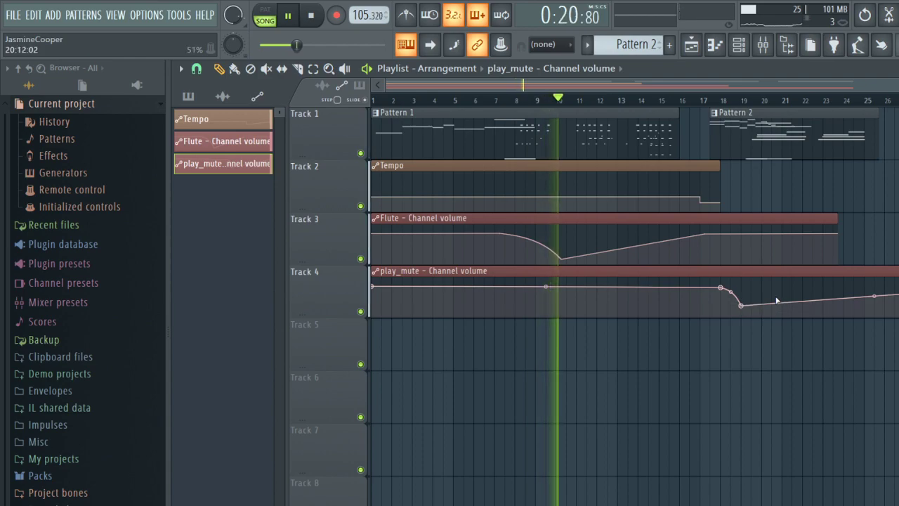
{"action": "right_click", "coordinate": [773, 290]}
{"action": "right_click", "coordinate": [804, 309]}
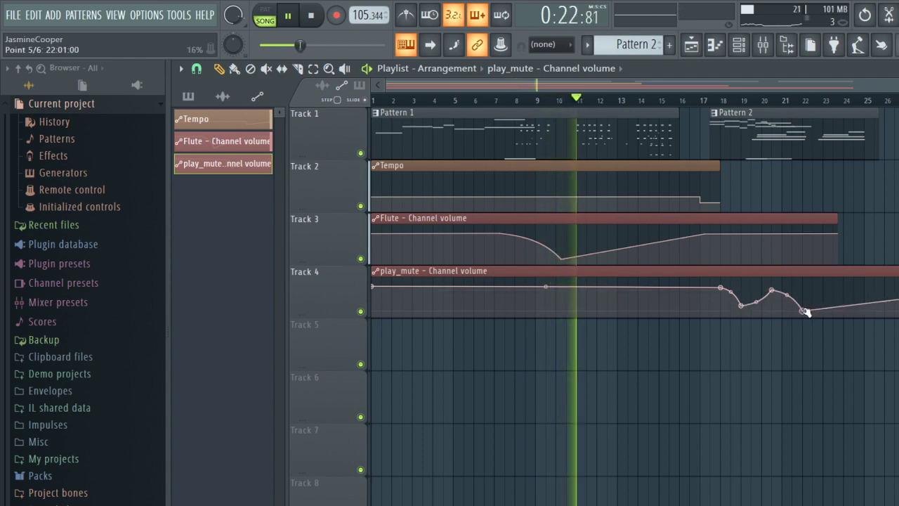
{"action": "right_click", "coordinate": [834, 290]}
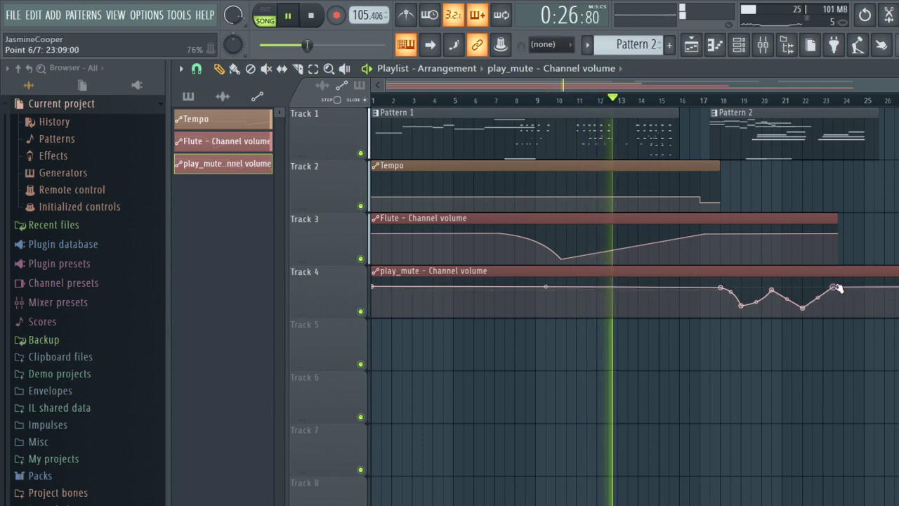
{"action": "right_click", "coordinate": [866, 303]}
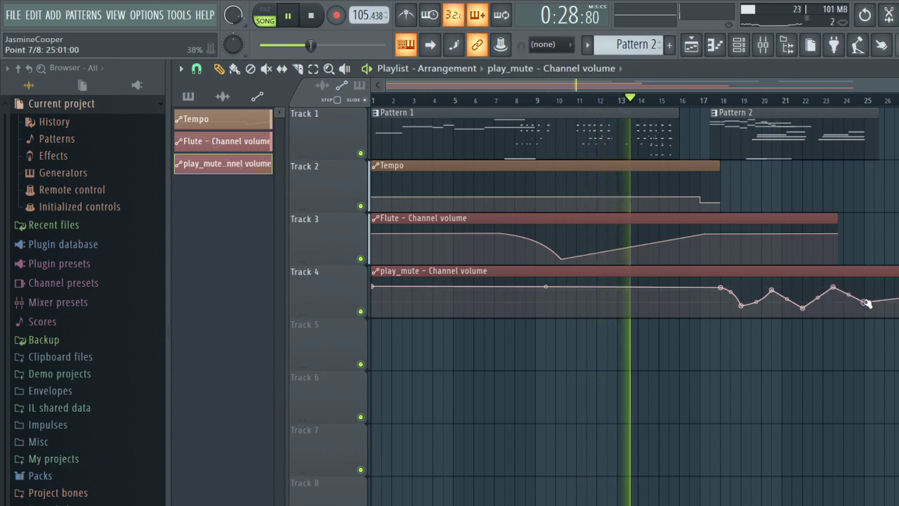
Create a Clarinet channel volume automation clip on Track 5 and shape a peak at bar 8 between dips at bars 7 and 9.
{"action": "left_click", "coordinate": [739, 44]}
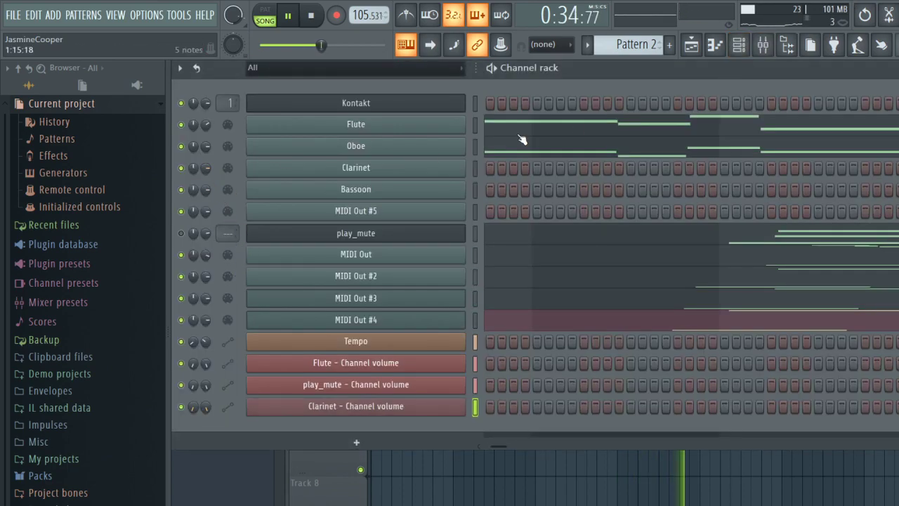
{"action": "left_click", "coordinate": [691, 45]}
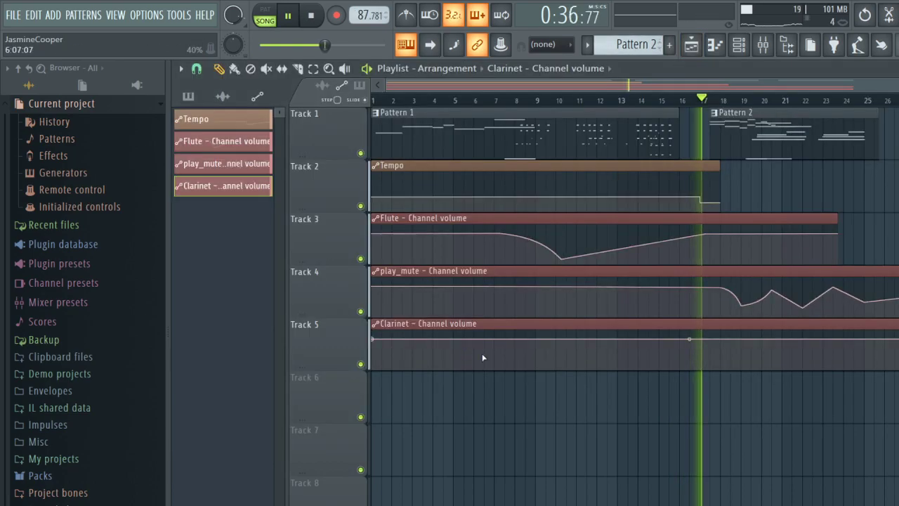
{"action": "left_click", "coordinate": [495, 338]}
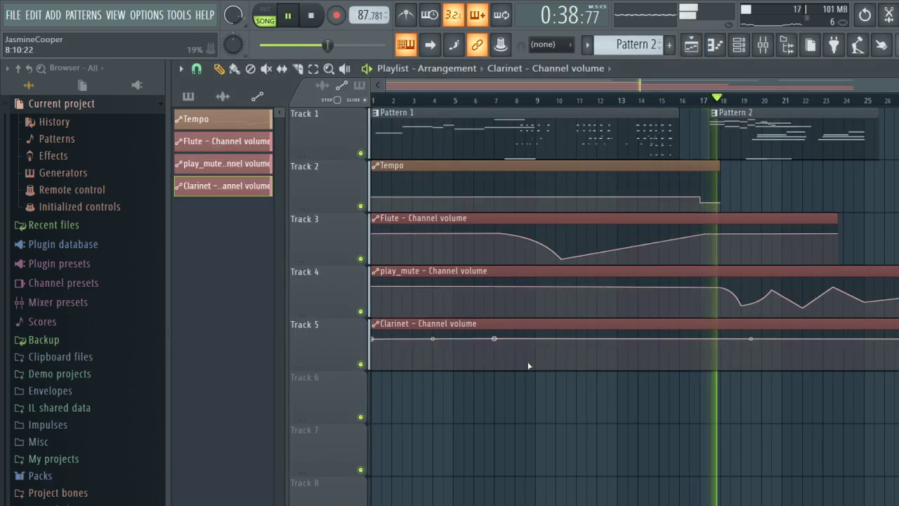
{"action": "left_click", "coordinate": [516, 359]}
{"action": "left_click_drag", "start_coordinate": [495, 339], "coordinate": [518, 341]}
{"action": "left_click", "coordinate": [545, 358]}
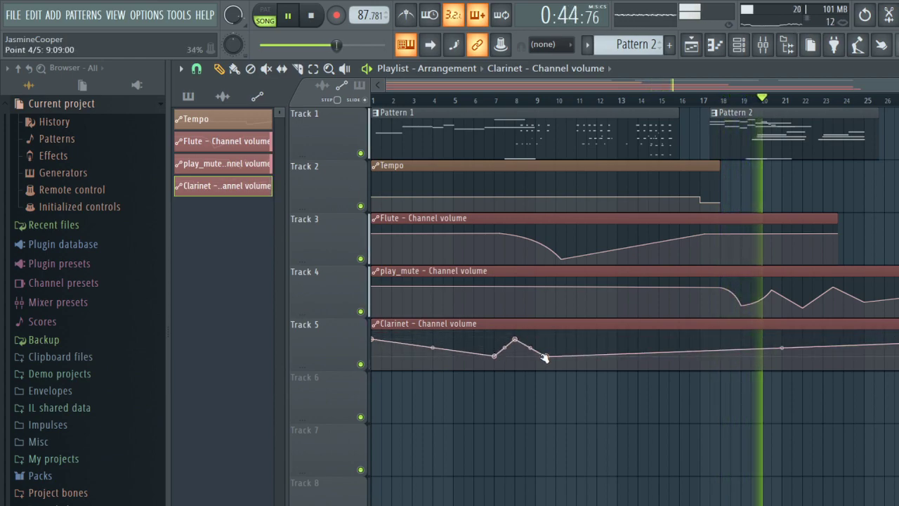
Shift the play_mute volume peaks to about bars 21 and 24.5, moving their following points along.
{"action": "left_click_drag", "start_coordinate": [778, 290], "coordinate": [787, 287]}
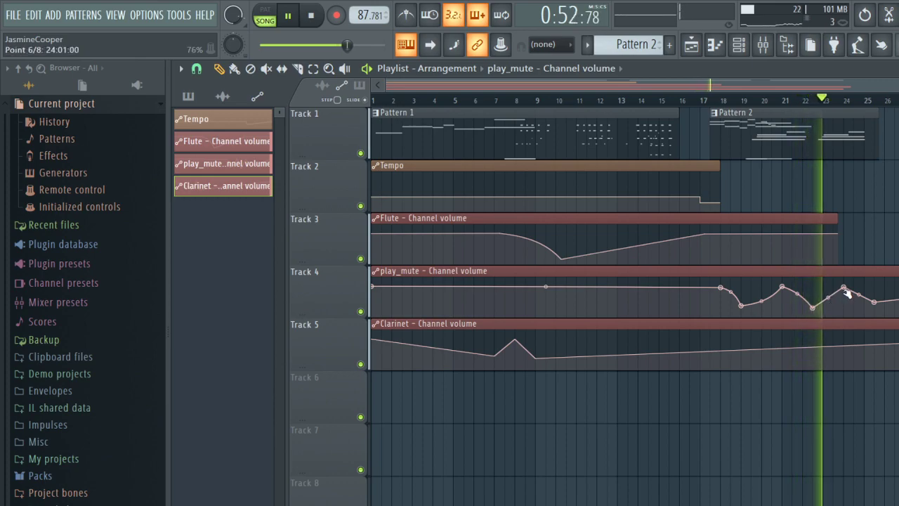
{"action": "left_click_drag", "start_coordinate": [844, 288], "coordinate": [855, 284]}
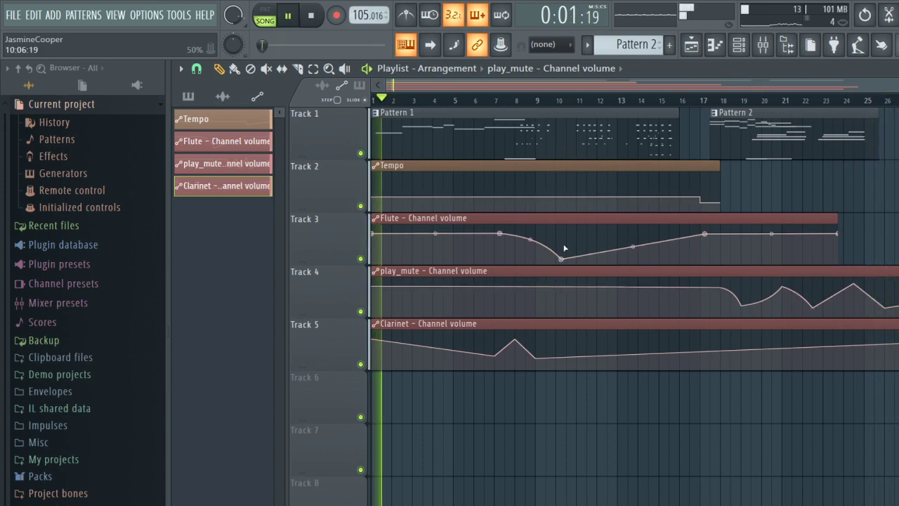
Extend the Clarinet volume automation with two more peaks at about bars 12 and 15, ending in a dip near bar 16.5.
{"action": "left_click", "coordinate": [576, 358]}
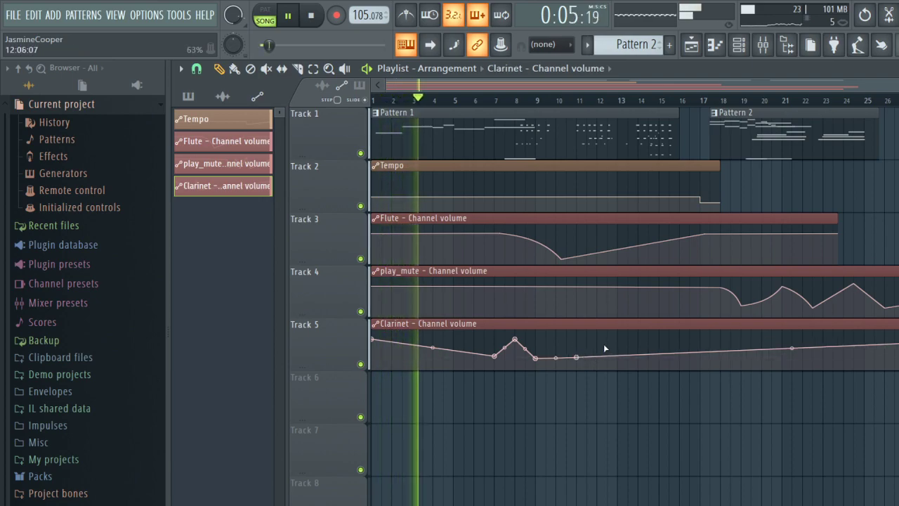
{"action": "left_click", "coordinate": [597, 340]}
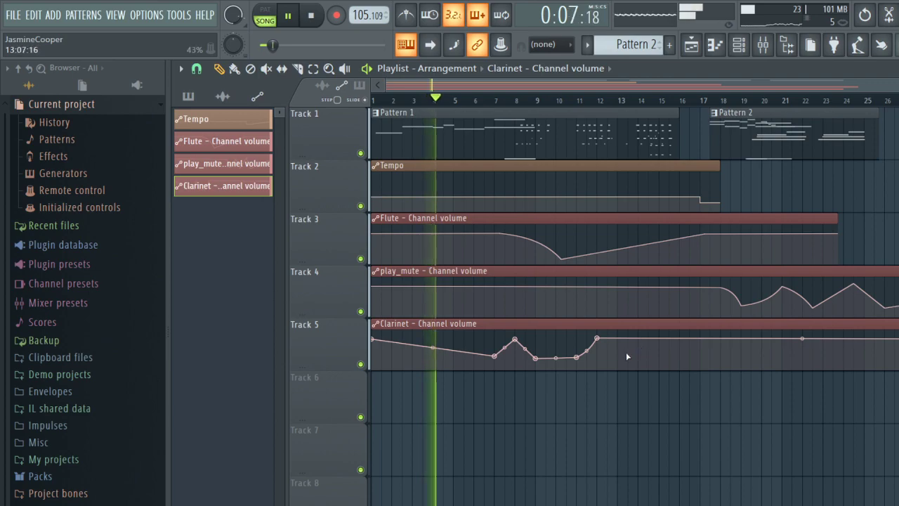
{"action": "left_click", "coordinate": [619, 354]}
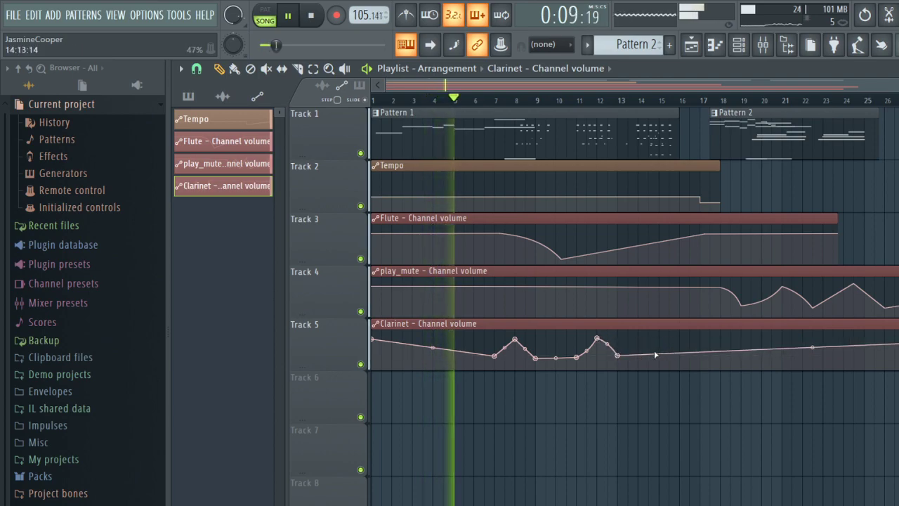
{"action": "left_click", "coordinate": [639, 354]}
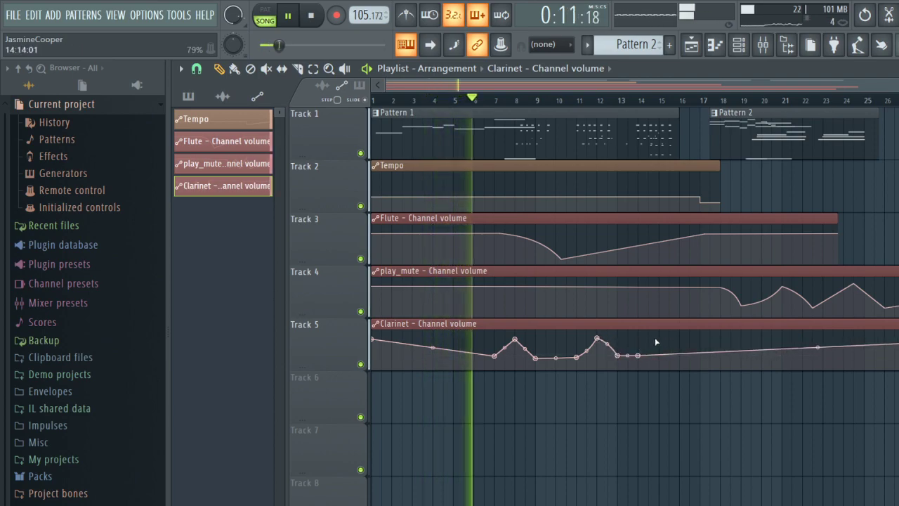
{"action": "left_click", "coordinate": [659, 338]}
{"action": "left_click", "coordinate": [679, 358]}
{"action": "left_click_drag", "start_coordinate": [680, 360], "coordinate": [694, 355]}
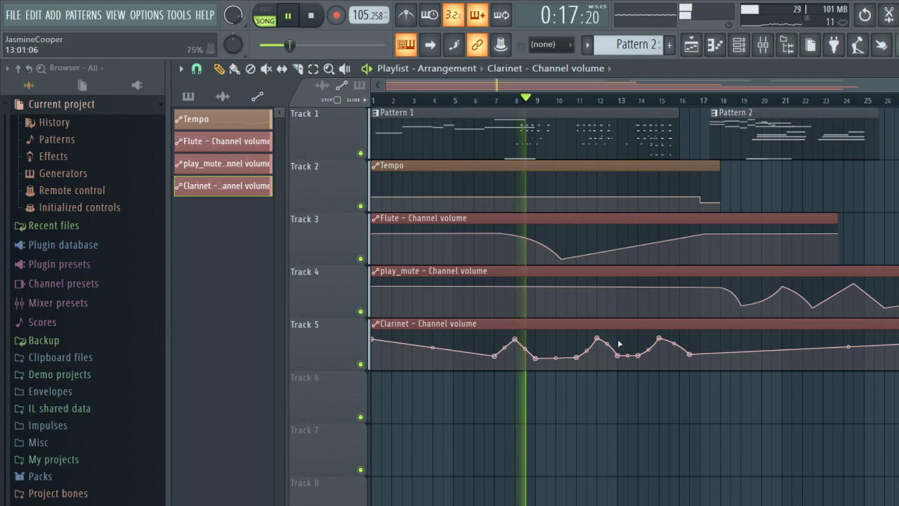
Raise the first Clarinet volume peak and move it to about bar 8.5, keeping the next rise starting at bar 11.
{"action": "left_click_drag", "start_coordinate": [515, 339], "coordinate": [525, 334]}
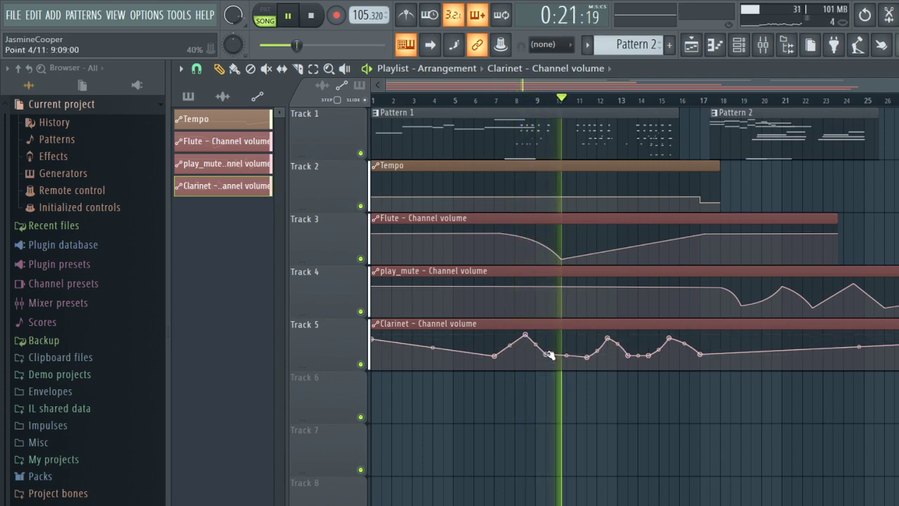
{"action": "left_click_drag", "start_coordinate": [588, 357], "coordinate": [577, 353]}
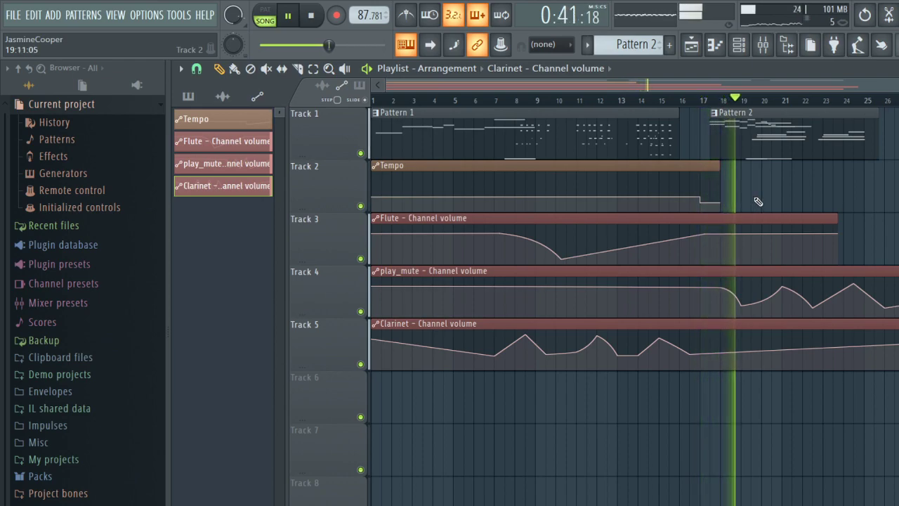
Add a play_mute volume point at bar 20 and reshape the curve with peaks at bars 21.5 and 24.5 around a shallower dip at bar 23.
{"action": "right_click", "coordinate": [762, 296]}
{"action": "left_click_drag", "start_coordinate": [787, 286], "coordinate": [794, 282]}
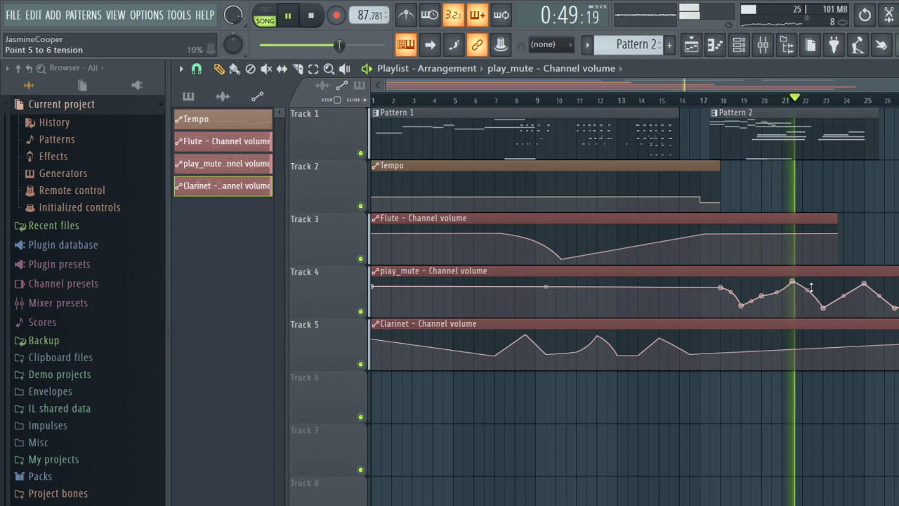
{"action": "left_click_drag", "start_coordinate": [824, 308], "coordinate": [829, 301]}
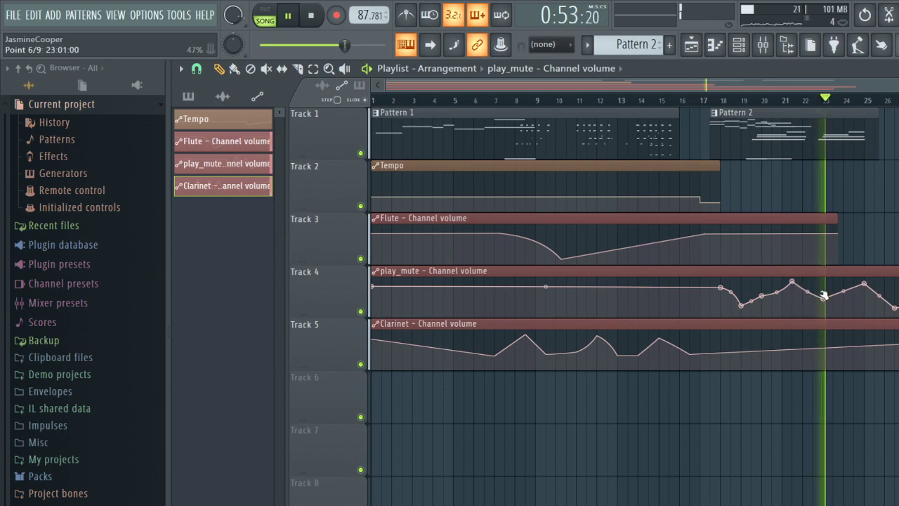
{"action": "mouse_move", "coordinate": [864, 283]}
{"action": "left_mouse_down"}
{"action": "mouse_move", "coordinate": [849, 280]}
{"action": "mouse_move", "coordinate": [857, 280]}
{"action": "left_mouse_up"}
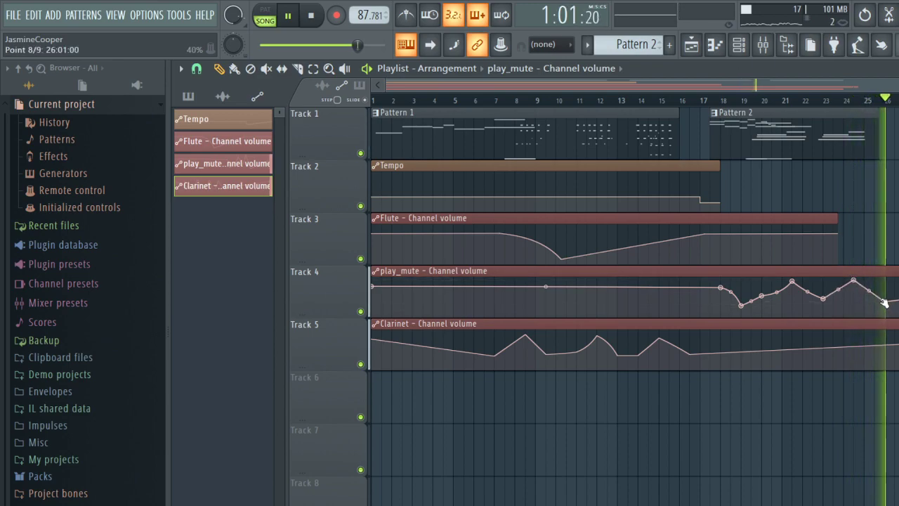
{"action": "key", "text": "space"}
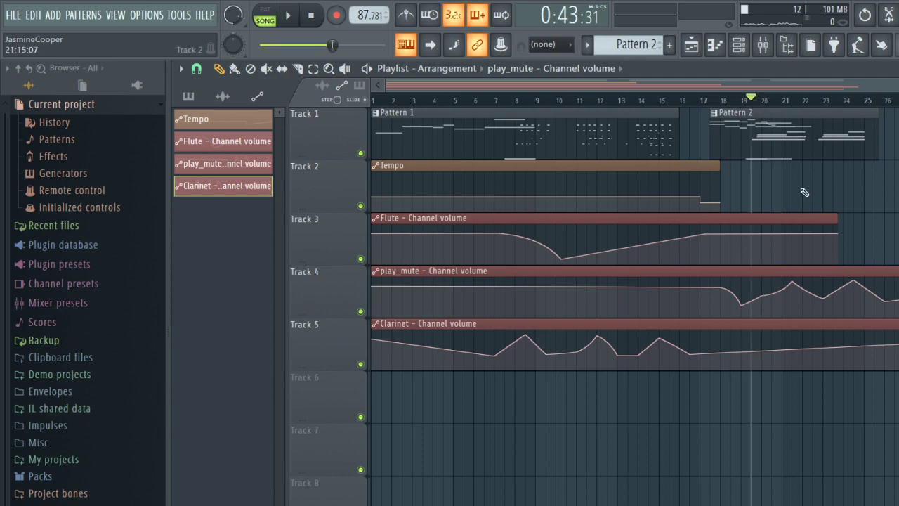
Open Pattern 2's piano roll during playback and examine the notes of the Flute and MIDI Out channels.
{"action": "double_click", "coordinate": [791, 153]}
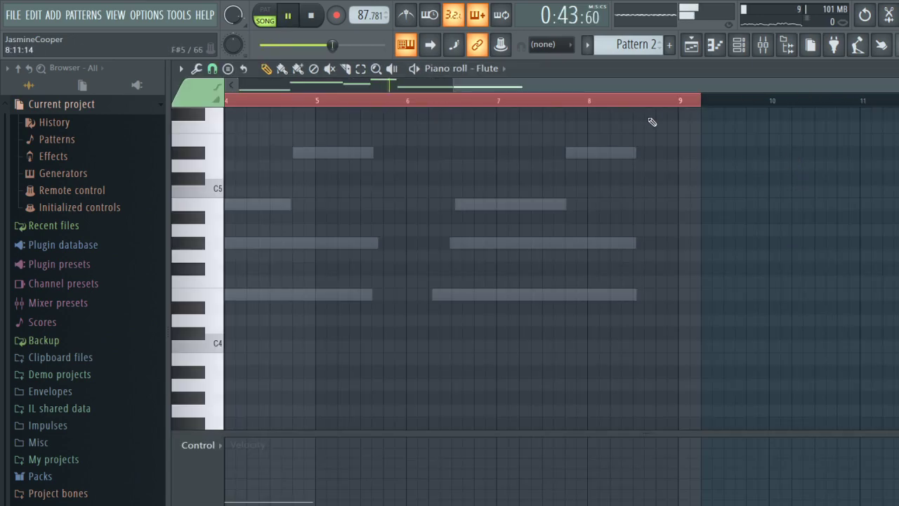
{"action": "scroll", "coordinate": [436, 328], "scroll_direction": "down", "scroll_amount": 10}
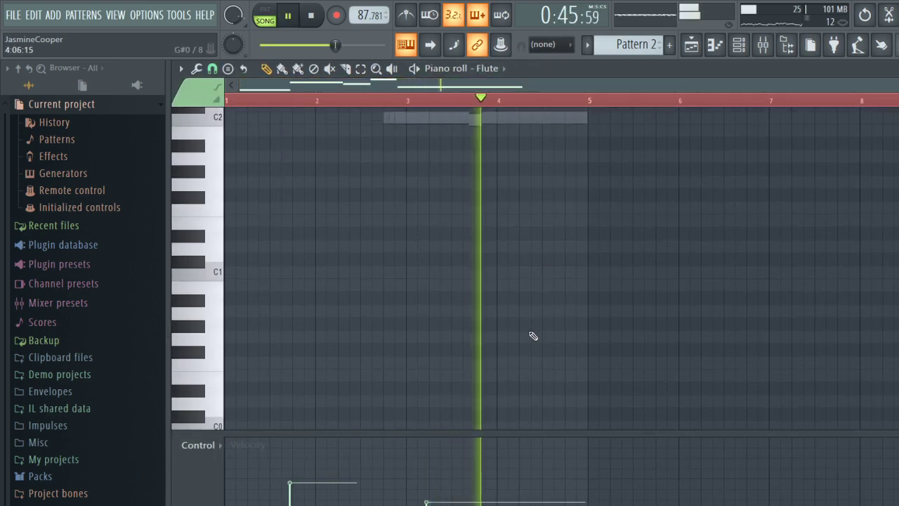
{"action": "scroll", "coordinate": [518, 325], "scroll_direction": "up", "scroll_amount": 12}
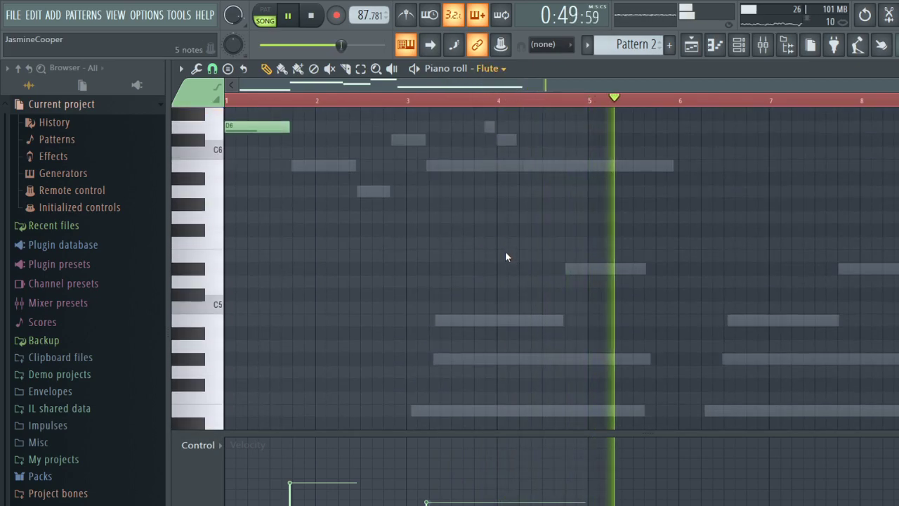
{"action": "left_click", "coordinate": [495, 168]}
{"action": "scroll", "coordinate": [486, 264], "scroll_direction": "down", "scroll_amount": 3}
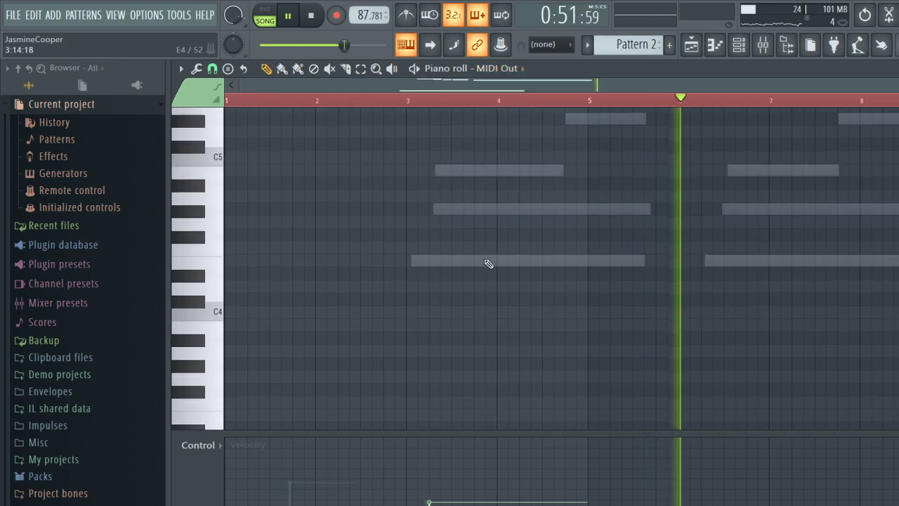
{"action": "scroll", "coordinate": [489, 264], "scroll_direction": "down", "scroll_amount": 4}
Move the low C2 notes of MIDI Out #2 and MIDI Out #3 in Pattern 2 up to D2.
{"action": "left_click", "coordinate": [497, 183]}
{"action": "scroll", "coordinate": [410, 346], "scroll_direction": "down", "scroll_amount": 5}
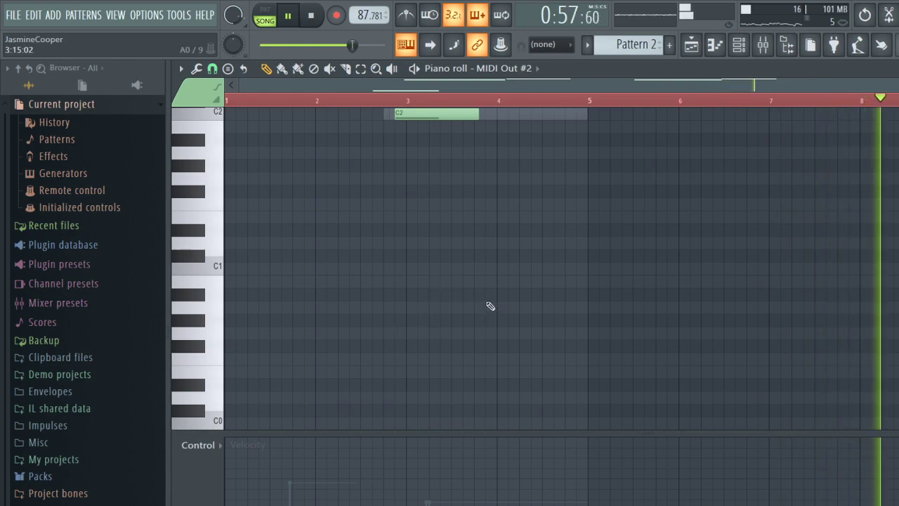
{"action": "scroll", "coordinate": [489, 306], "scroll_direction": "up", "scroll_amount": 3}
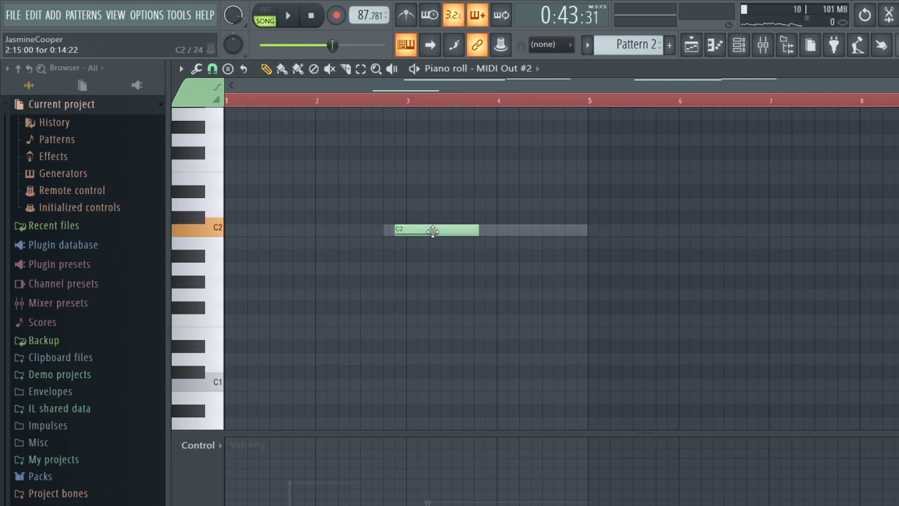
{"action": "left_click_drag", "start_coordinate": [433, 231], "coordinate": [429, 217]}
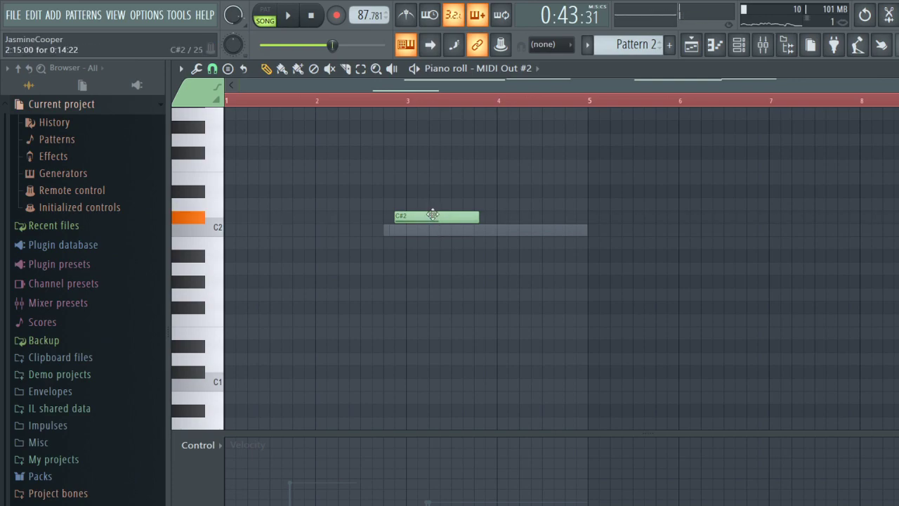
{"action": "left_click_drag", "start_coordinate": [434, 216], "coordinate": [431, 204]}
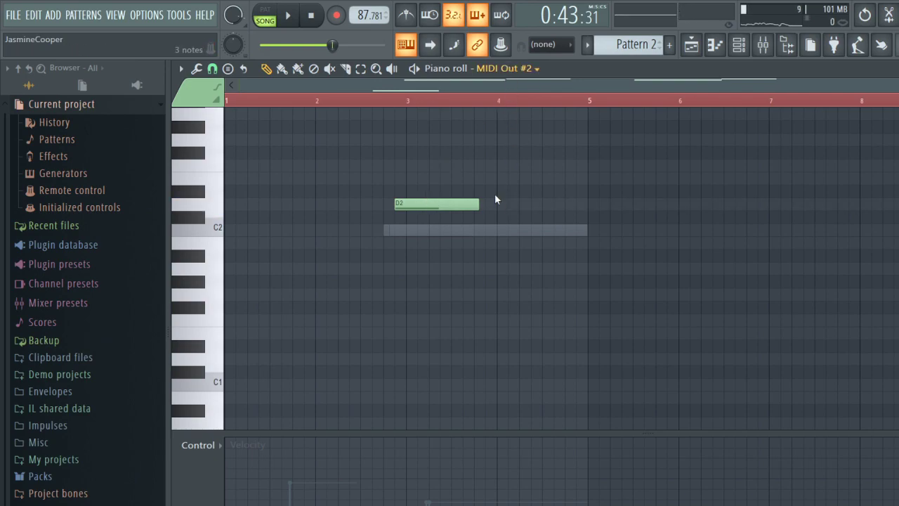
{"action": "left_click_drag", "start_coordinate": [439, 231], "coordinate": [438, 188]}
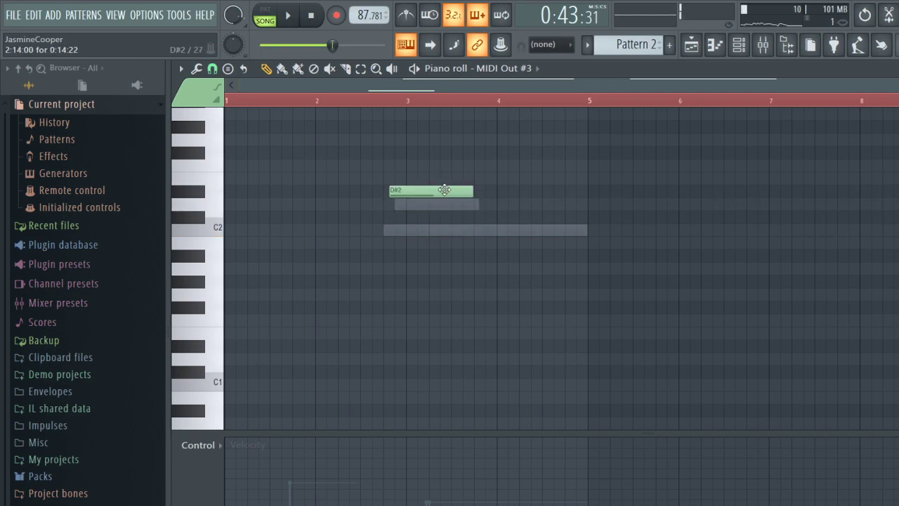
{"action": "left_click_drag", "start_coordinate": [444, 181], "coordinate": [449, 203]}
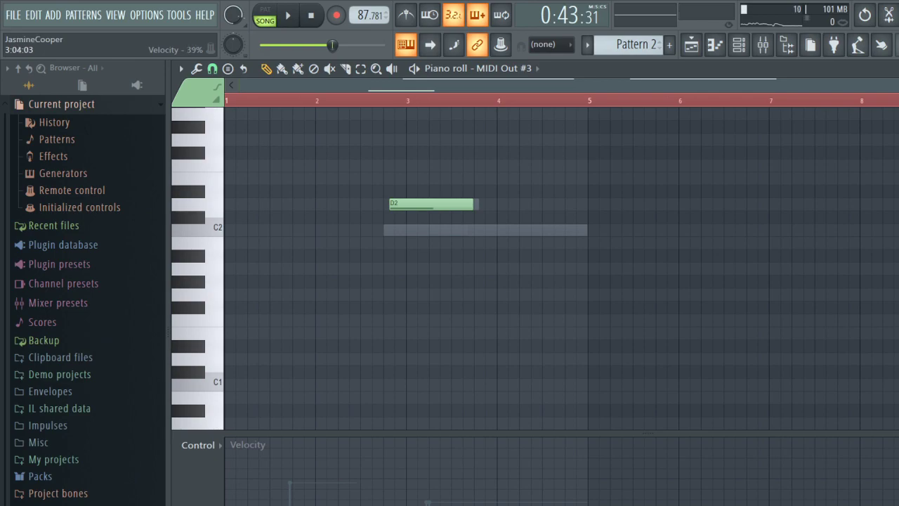
Examine the upper notes of the MIDI Out and MIDI Out #3 channels in Pattern 2's piano roll.
{"action": "scroll", "coordinate": [538, 382], "scroll_direction": "up", "scroll_amount": 10}
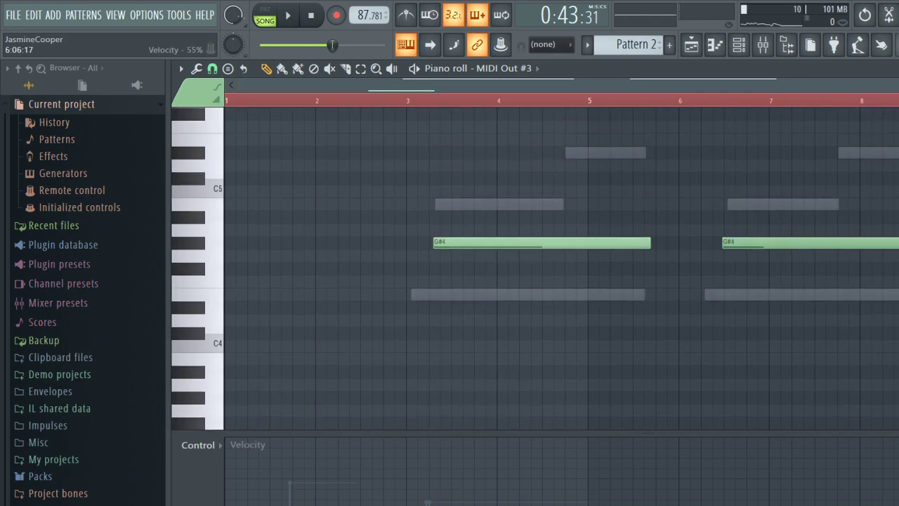
{"action": "left_click", "coordinate": [507, 153]}
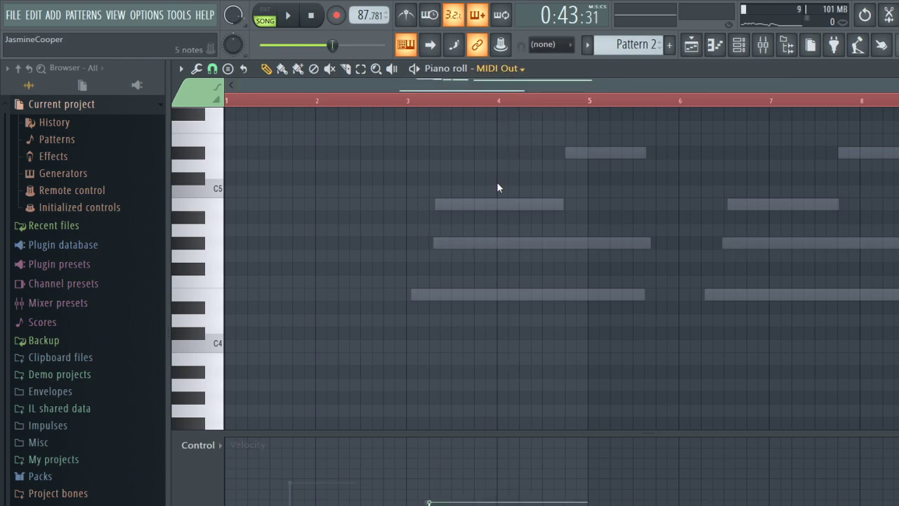
{"action": "left_click", "coordinate": [498, 205]}
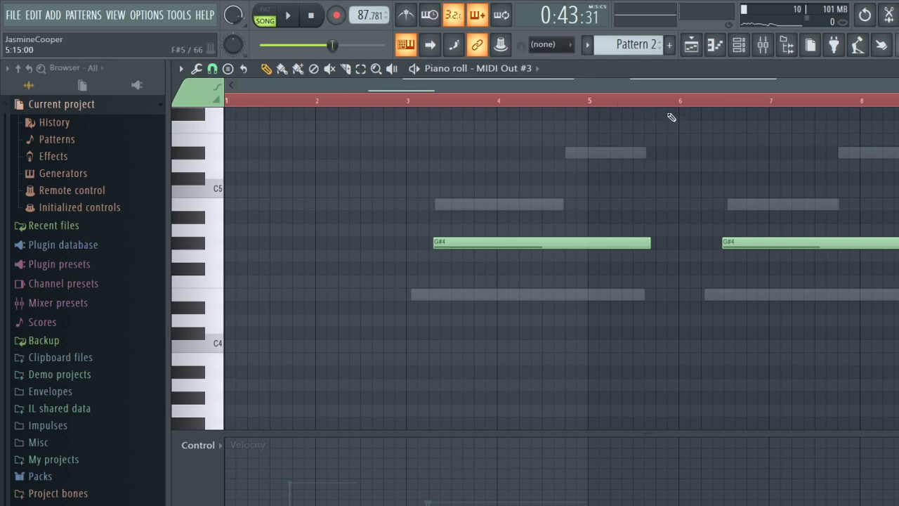
Add play_mute volume points at about bars 22.4 and 25.3 in the playlist while listening to the Pattern 2 section.
{"action": "left_click", "coordinate": [693, 45]}
{"action": "key", "text": "space"}
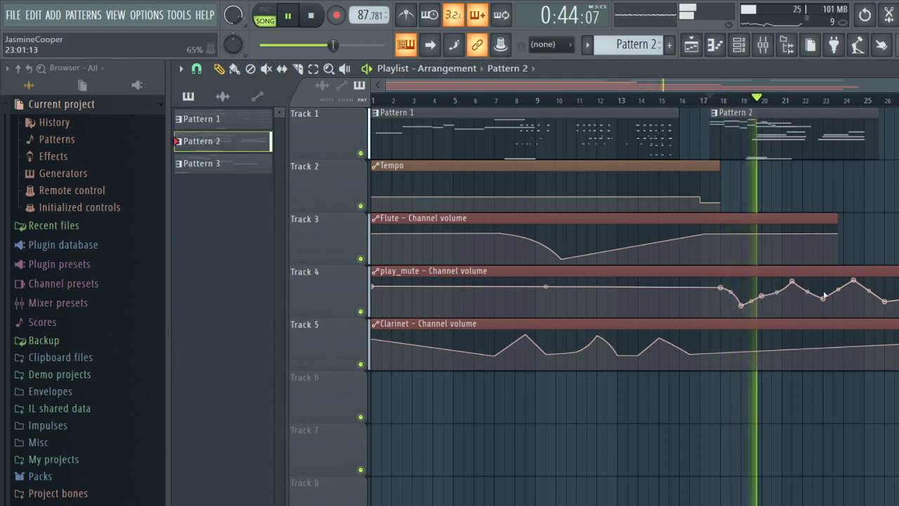
{"action": "key", "text": "space"}
{"action": "key", "text": "space"}
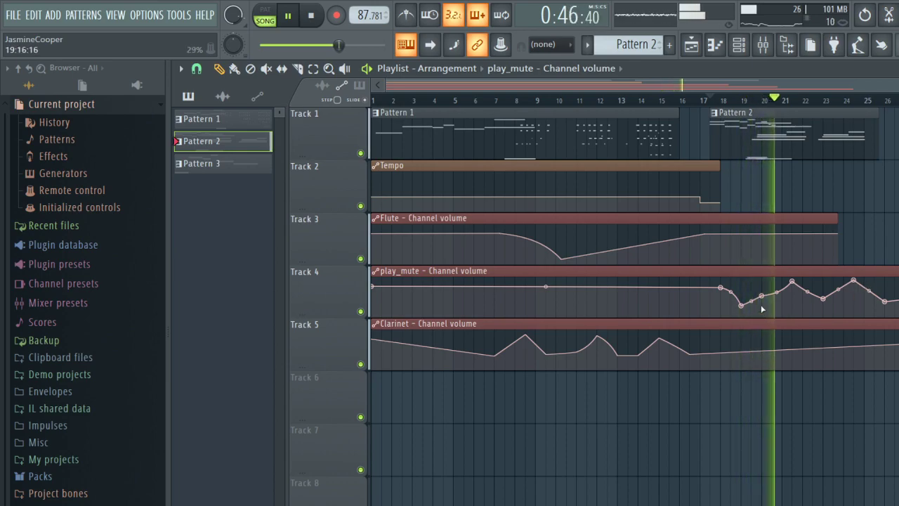
{"action": "right_click", "coordinate": [813, 299]}
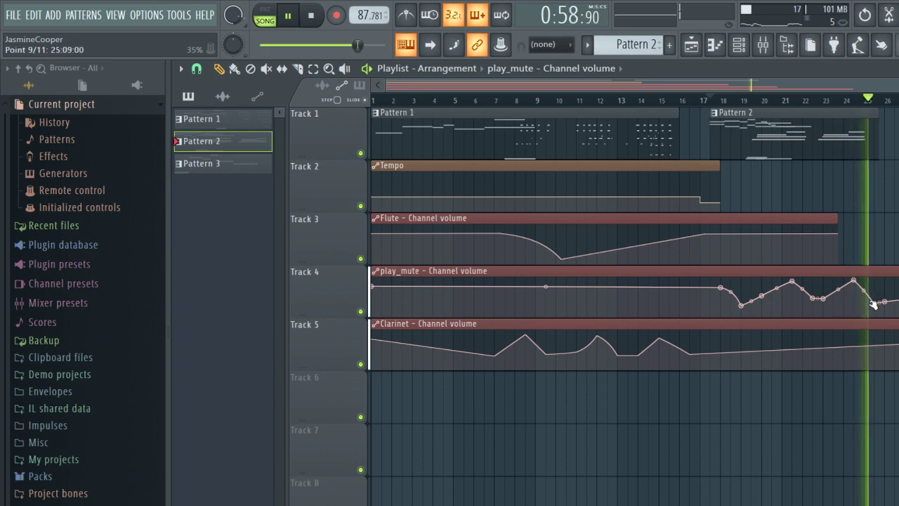
{"action": "key", "text": "space"}
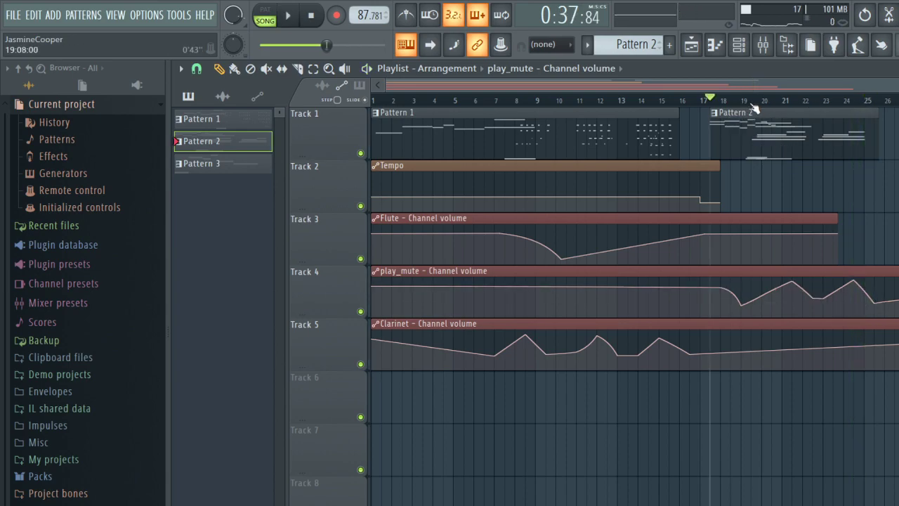
Lower the play_mute volume dip between about bars 22.4 and 23 and replay the section from bar 19.
{"action": "left_click", "coordinate": [749, 102]}
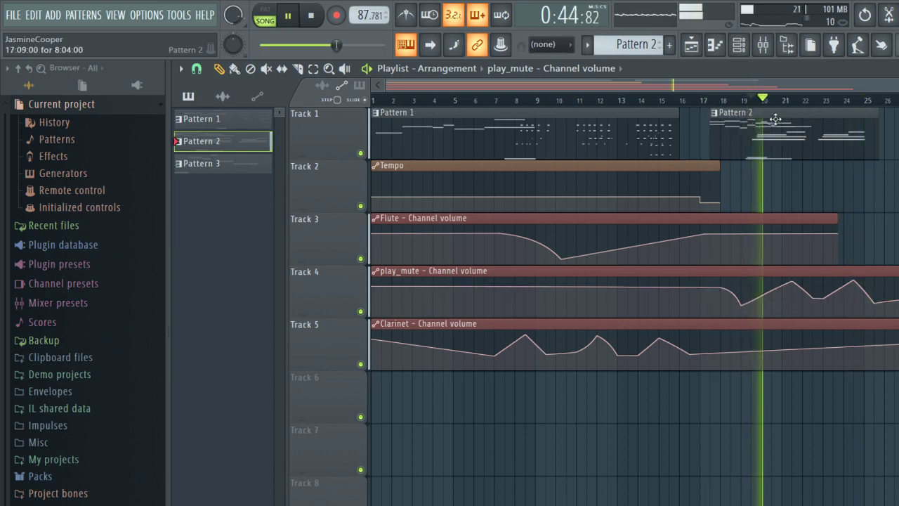
{"action": "left_click", "coordinate": [739, 46]}
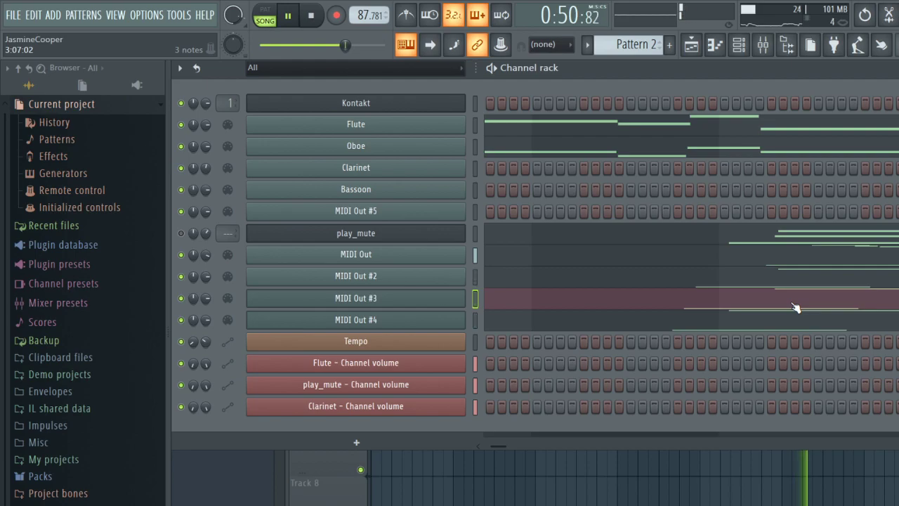
{"action": "left_click", "coordinate": [692, 46]}
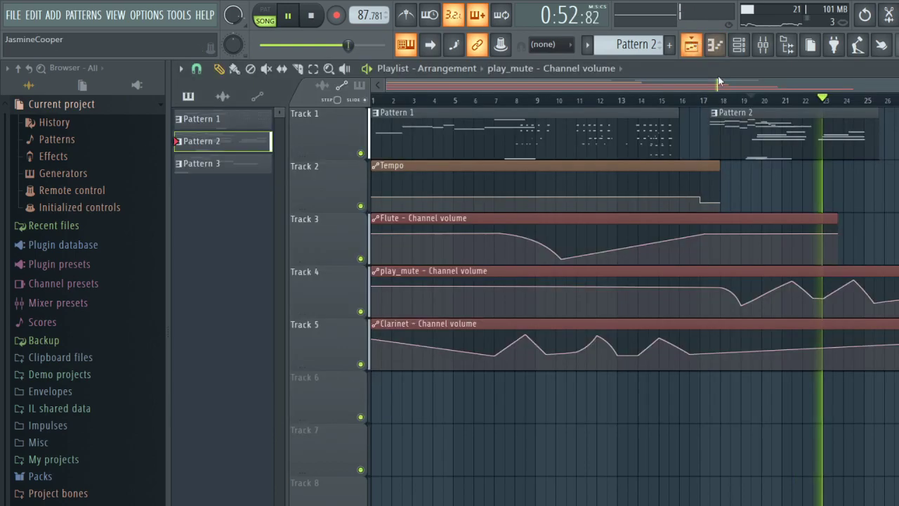
{"action": "left_click_drag", "start_coordinate": [824, 298], "coordinate": [815, 305]}
{"action": "key", "text": "space"}
{"action": "key", "text": "space"}
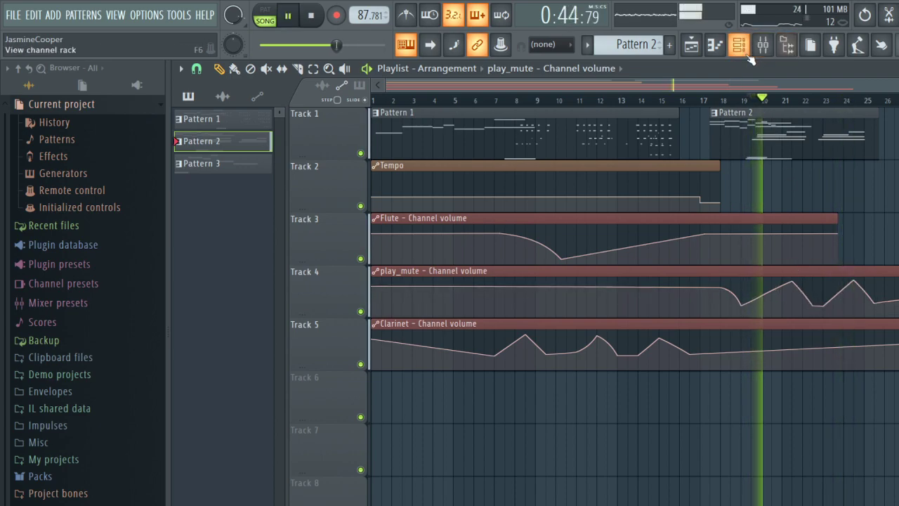
Open MIDI Out #3's notes from Pattern 2 during playback, check its G#4 notes and return to the playlist.
{"action": "left_click", "coordinate": [692, 46]}
{"action": "left_click", "coordinate": [691, 46]}
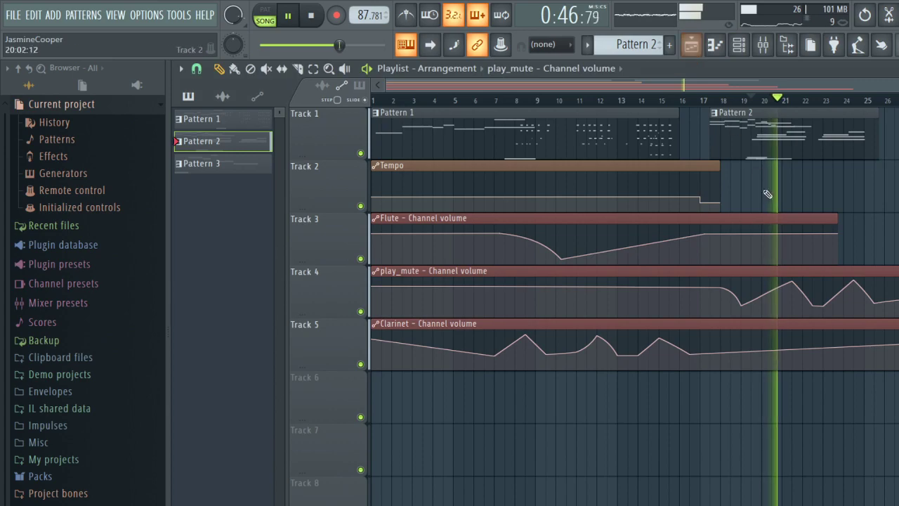
{"action": "left_click", "coordinate": [739, 46]}
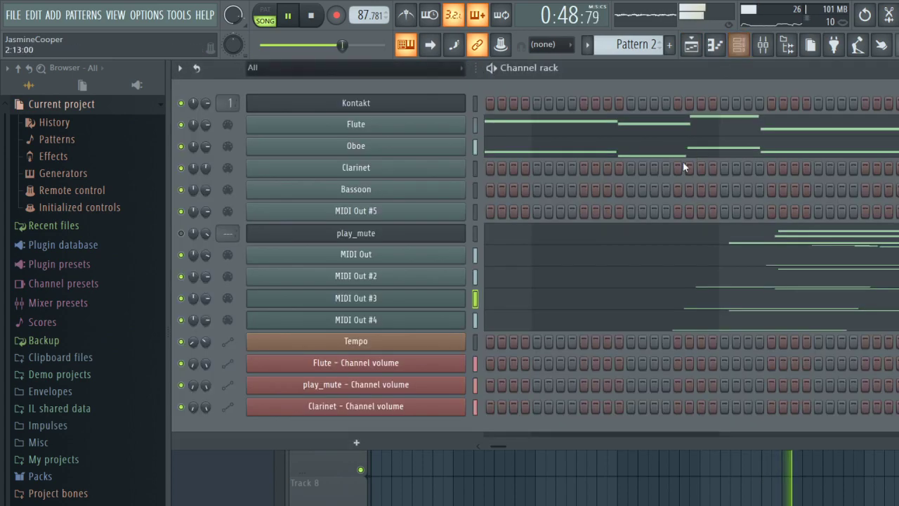
{"action": "left_click", "coordinate": [696, 305]}
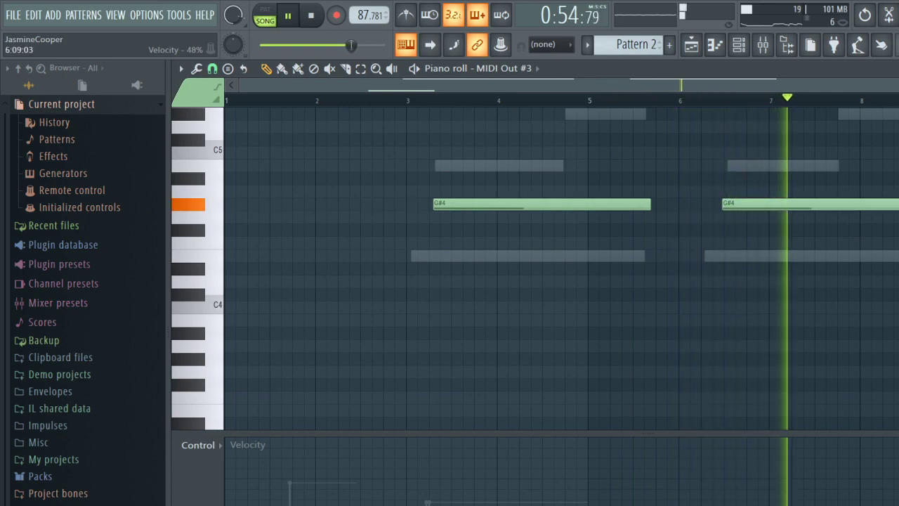
{"action": "left_click", "coordinate": [691, 45]}
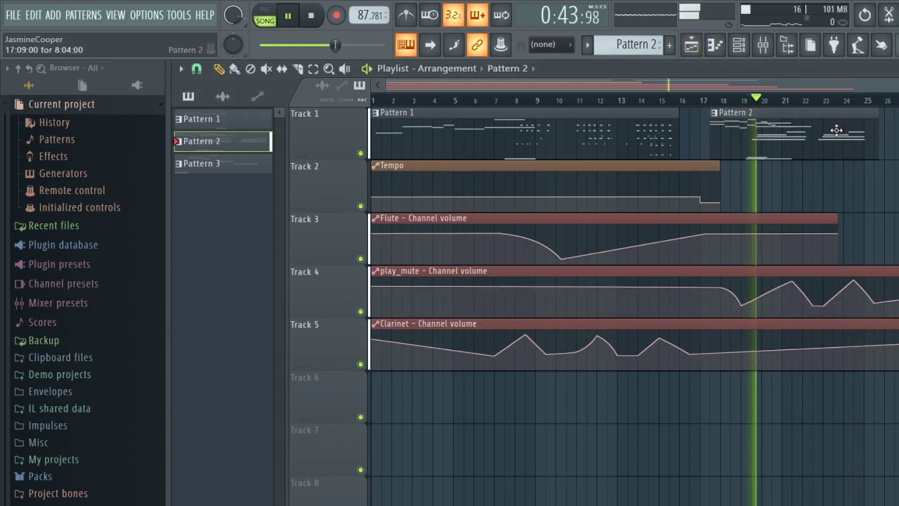
Lengthen the final D#5 note of MIDI Out #2 in Pattern 2 to end just before bar 9.
{"action": "key", "text": "F7"}
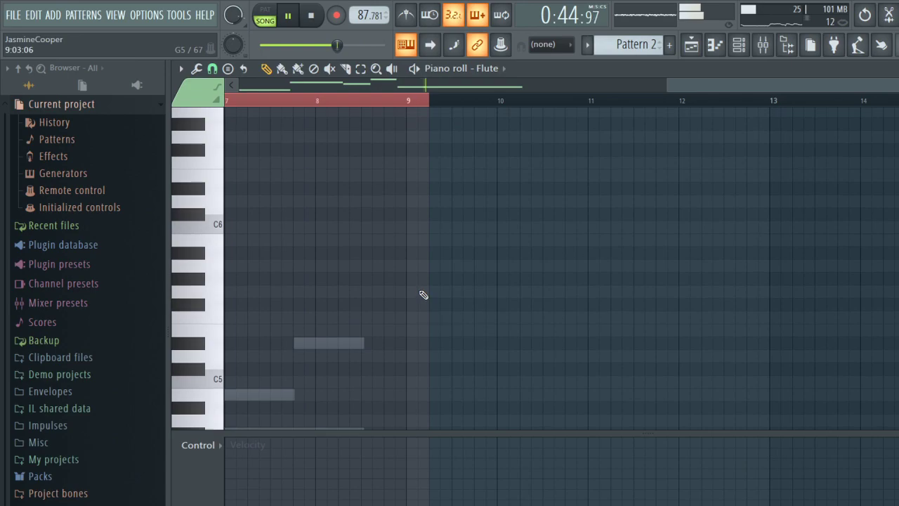
{"action": "scroll", "coordinate": [435, 296], "scroll_direction": "down", "scroll_amount": 3}
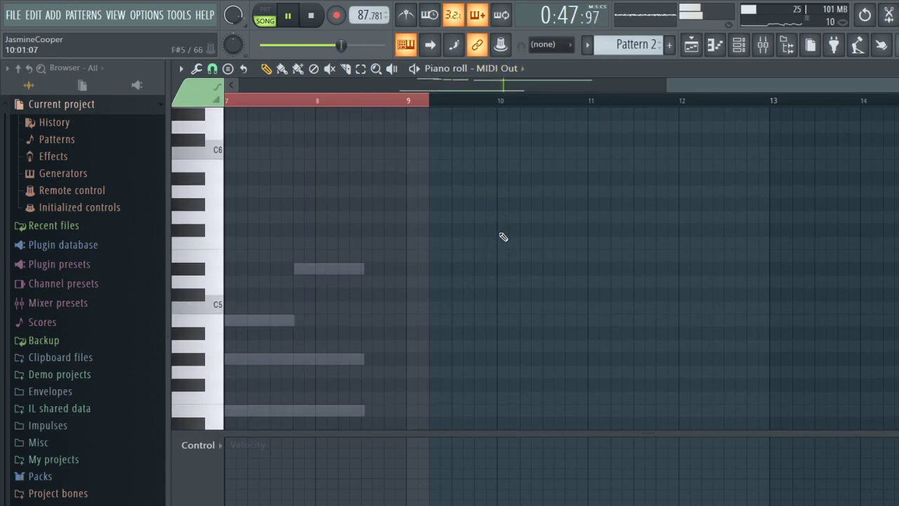
{"action": "scroll", "coordinate": [498, 232], "scroll_direction": "up", "scroll_amount": 4}
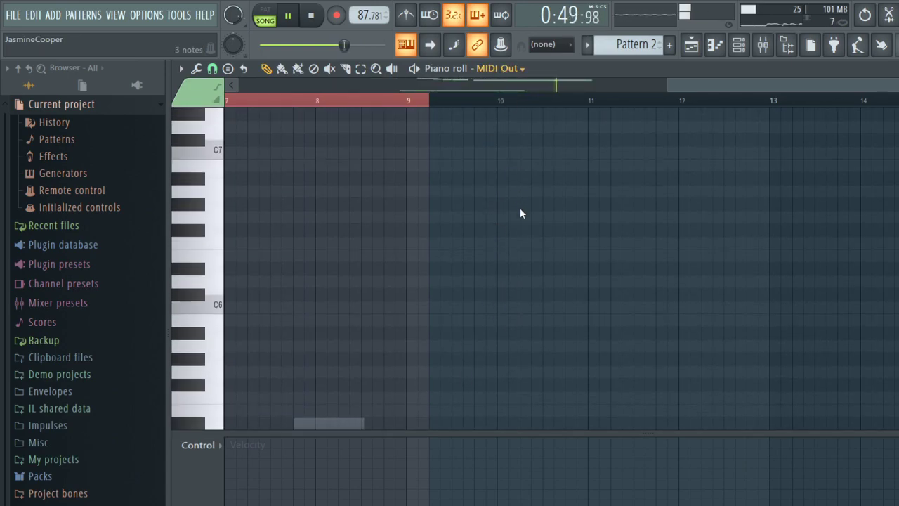
{"action": "left_click", "coordinate": [522, 187]}
{"action": "scroll", "coordinate": [496, 217], "scroll_direction": "down", "scroll_amount": 3}
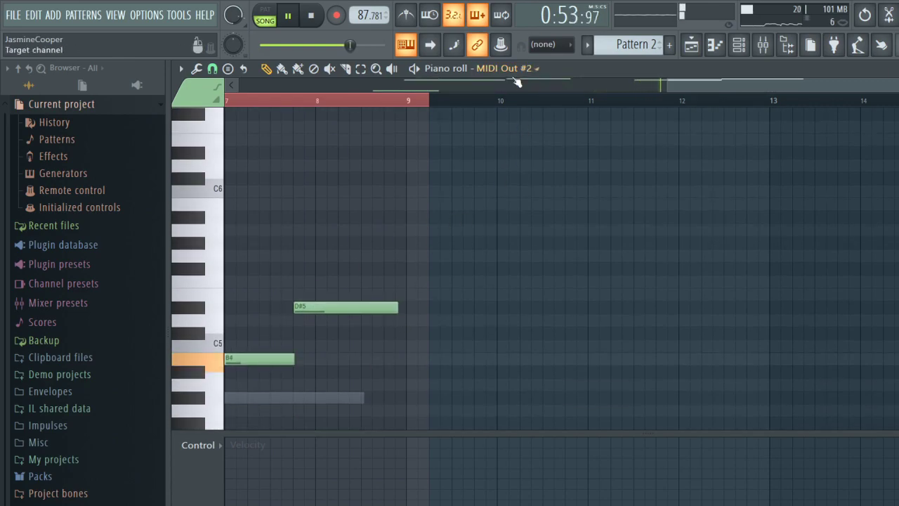
Lengthen the final G#4 note of MIDI Out #3 and the final E4 note of MIDI Out #4 to about bar 9.
{"action": "double_click", "coordinate": [341, 398]}
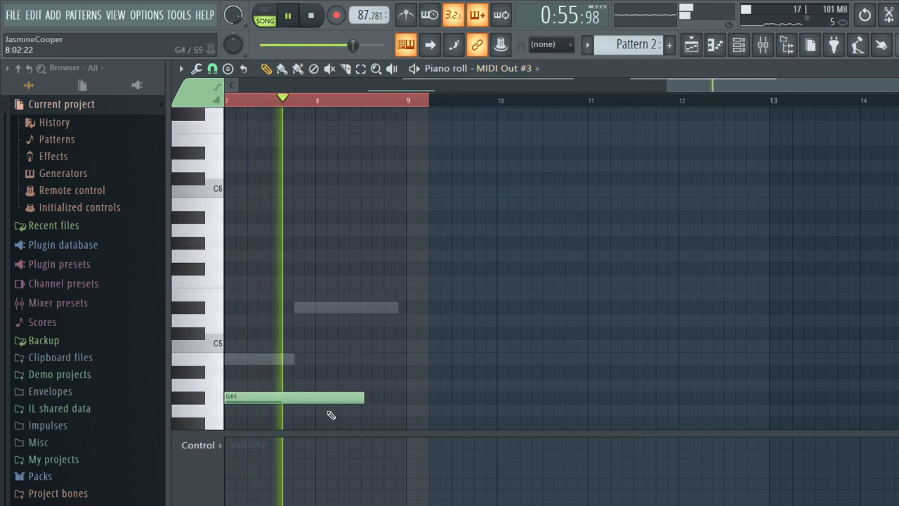
{"action": "left_click_drag", "start_coordinate": [696, 89], "coordinate": [545, 102]}
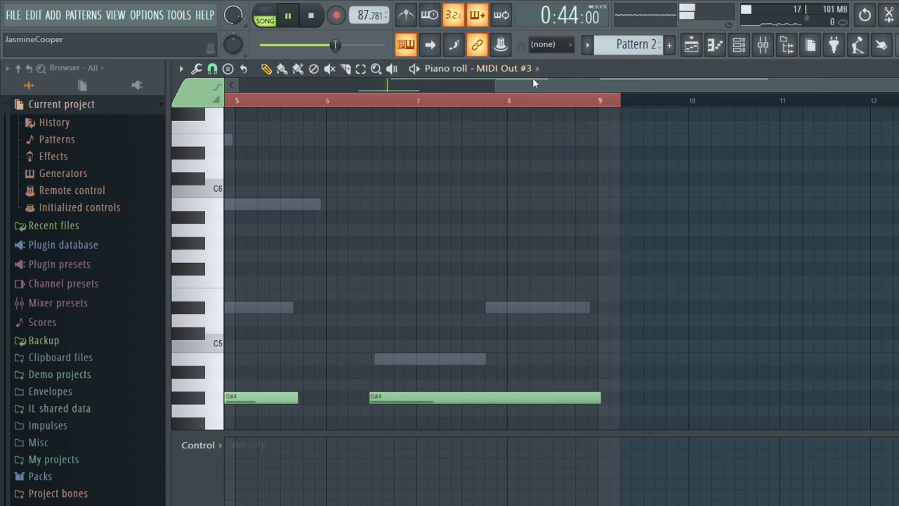
{"action": "left_click_drag", "start_coordinate": [533, 78], "coordinate": [535, 79]}
{"action": "left_click", "coordinate": [521, 213]}
{"action": "scroll", "coordinate": [526, 246], "scroll_direction": "down", "scroll_amount": 5}
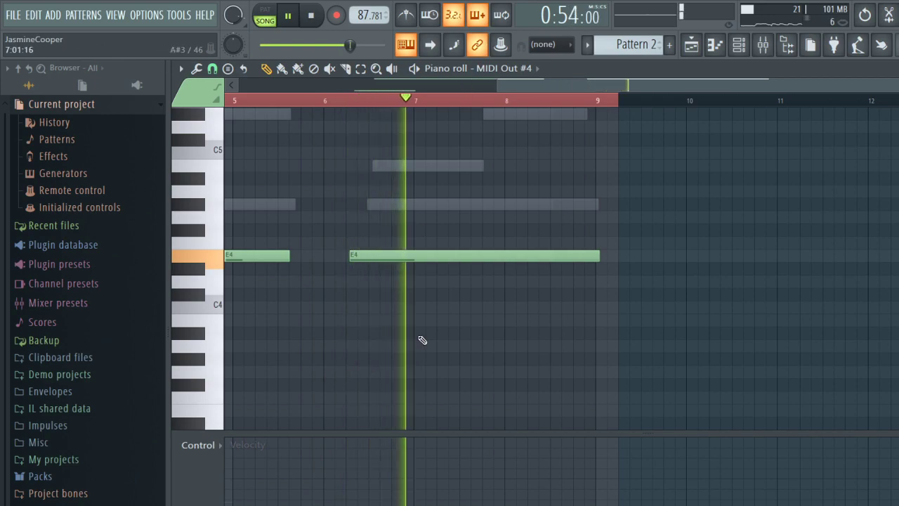
Return to the playlist, stop playback and select Pattern 1.
{"action": "left_click", "coordinate": [691, 44]}
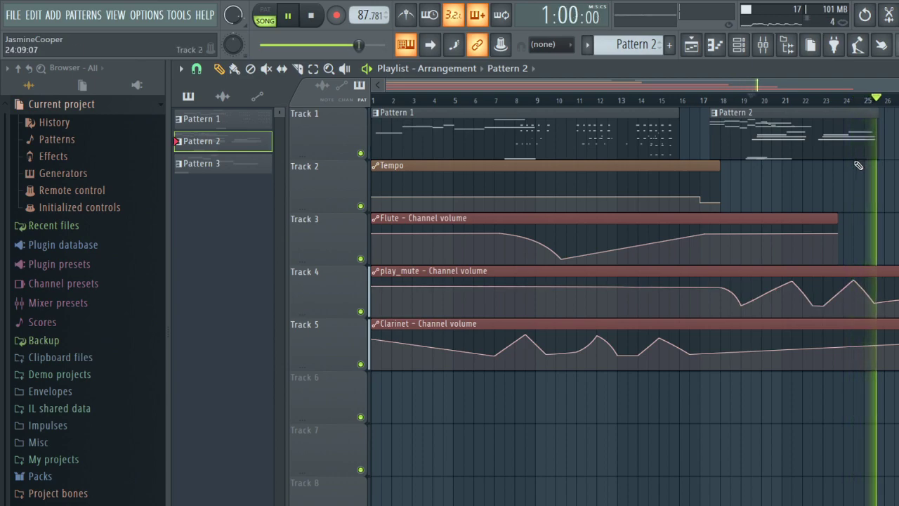
{"action": "key", "text": "space"}
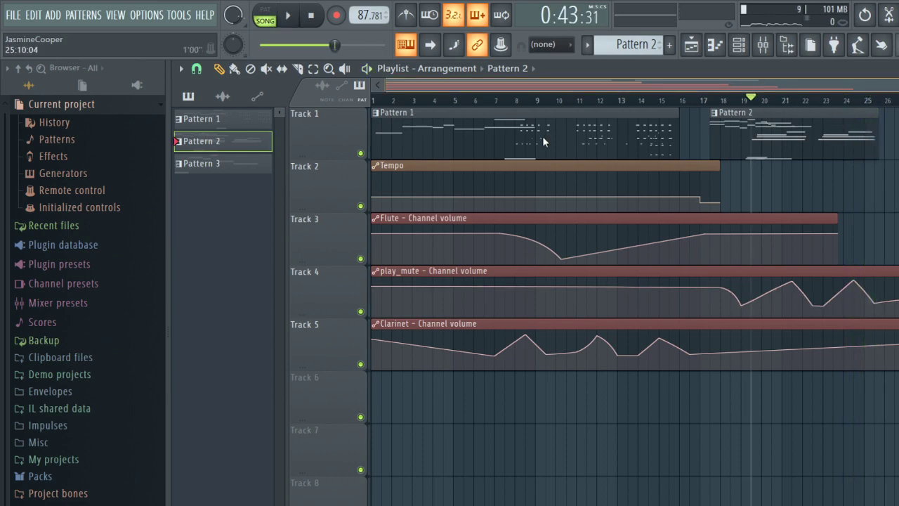
{"action": "left_click", "coordinate": [379, 111]}
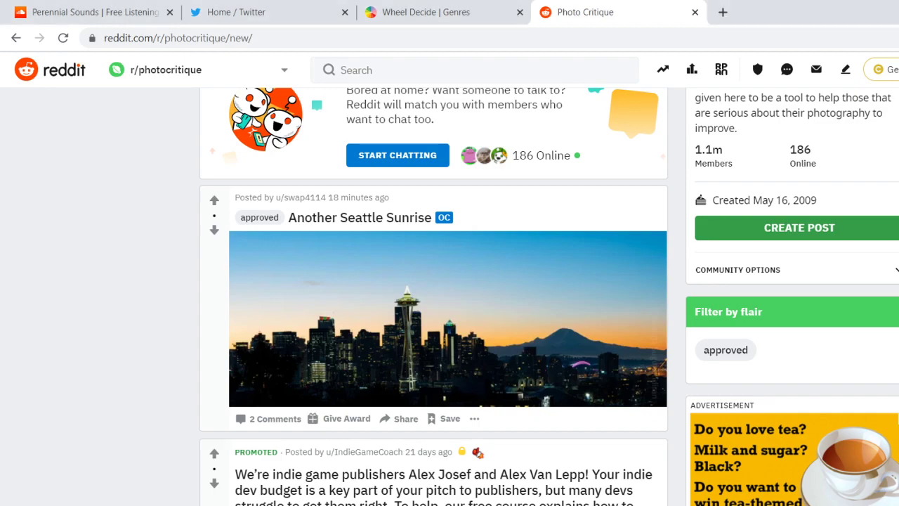
Switch to the browser and open the "Another Seattle Sunrise" post on r/photocritique.
{"action": "left_click", "coordinate": [428, 355]}
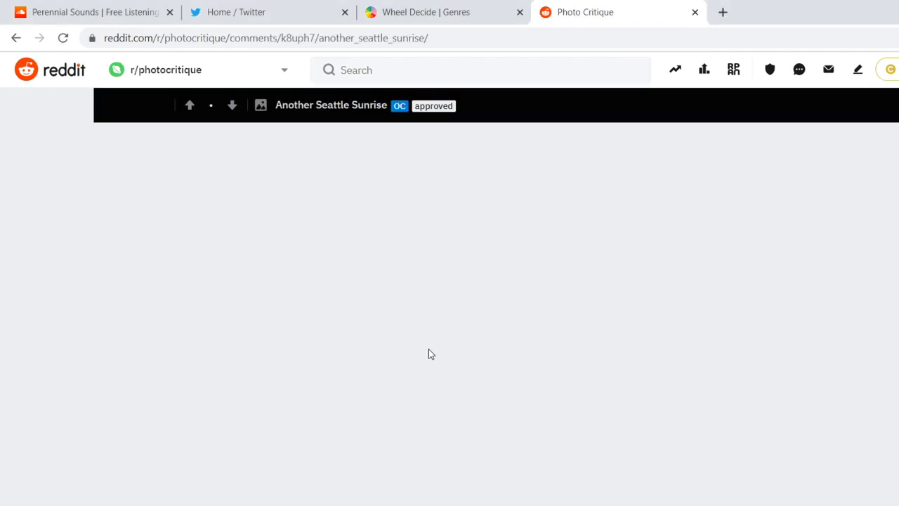
{"action": "left_click", "coordinate": [451, 371]}
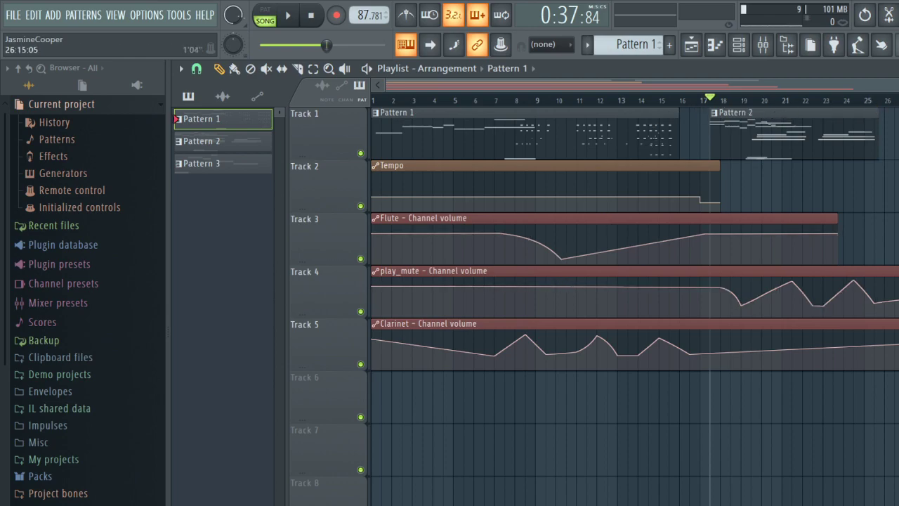
Switch back to FL Studio, play the end of Pattern 2 from about bar 24 and stop.
{"action": "left_click", "coordinate": [875, 101]}
{"action": "left_click", "coordinate": [846, 100]}
{"action": "key", "text": "space"}
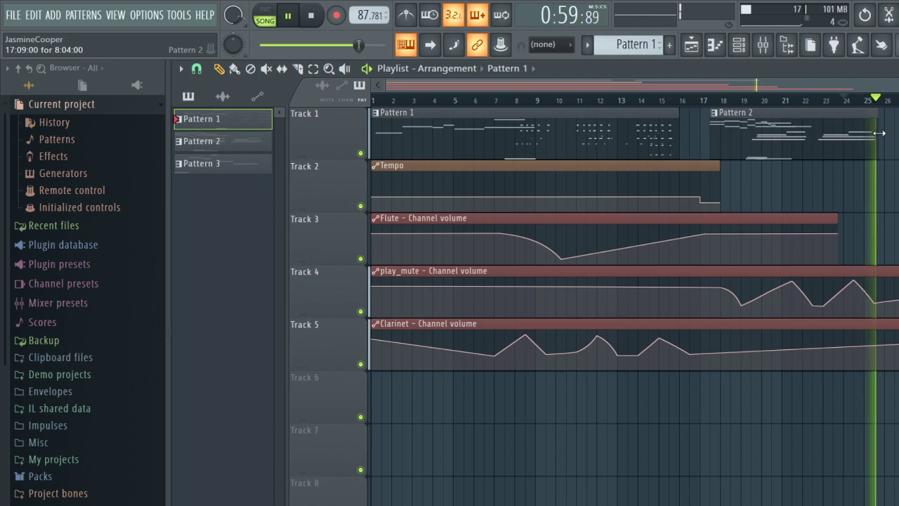
{"action": "key", "text": "space"}
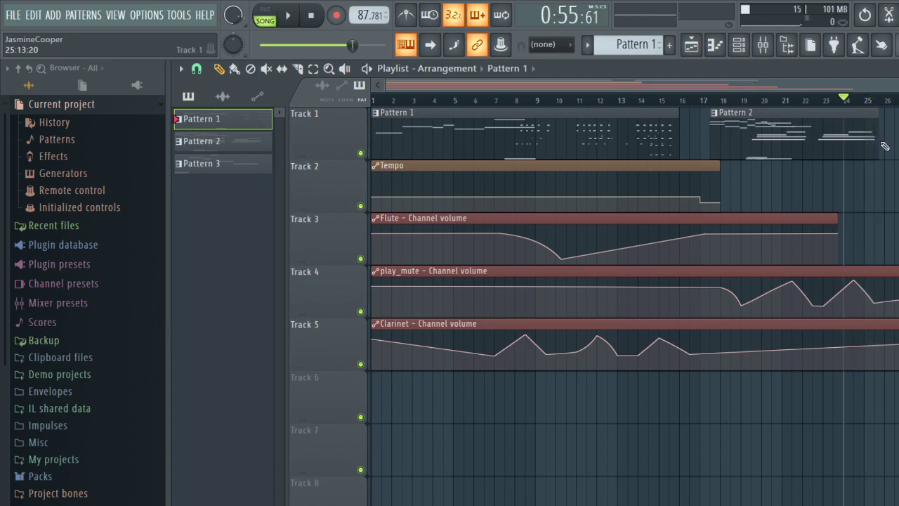